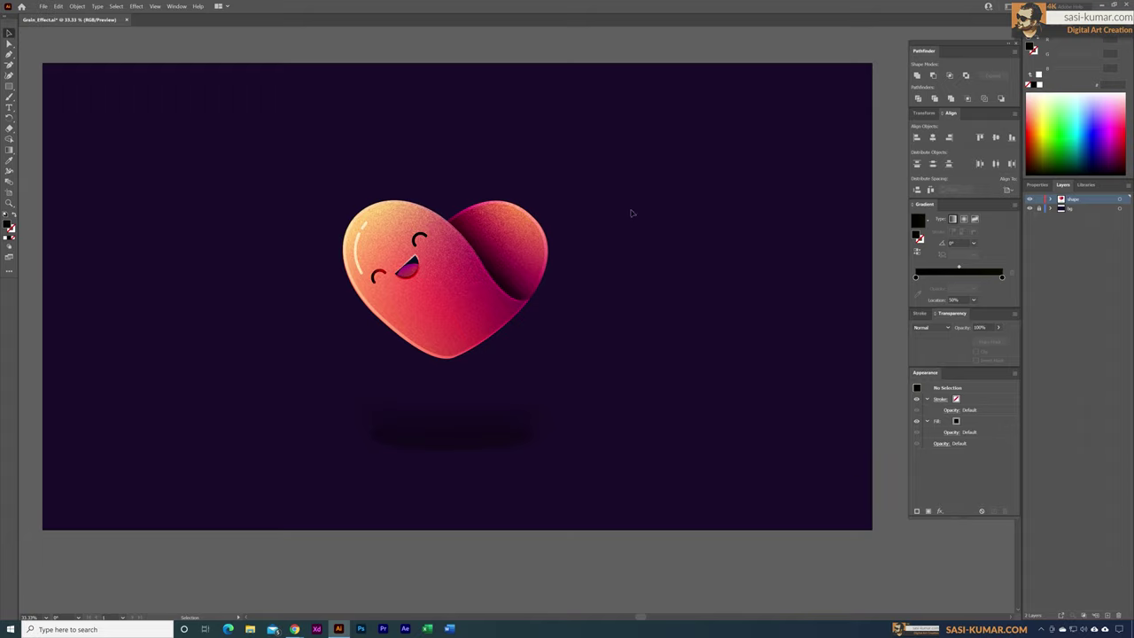
left_click(530, 236)
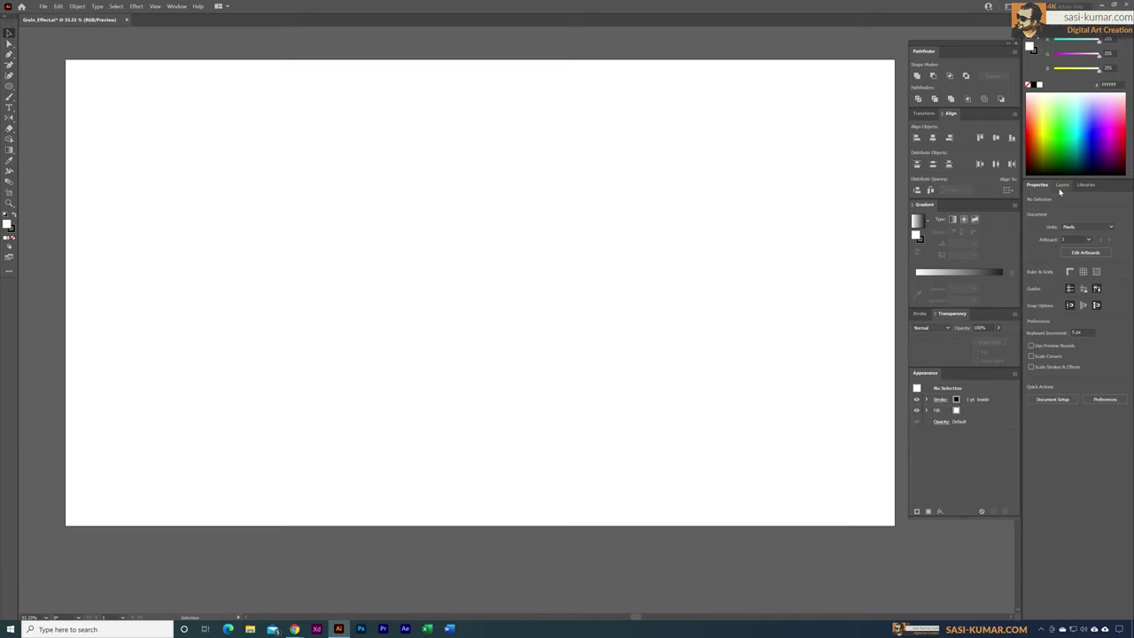
Step: Rename Layer 1 to bg
left_click(1062, 185)
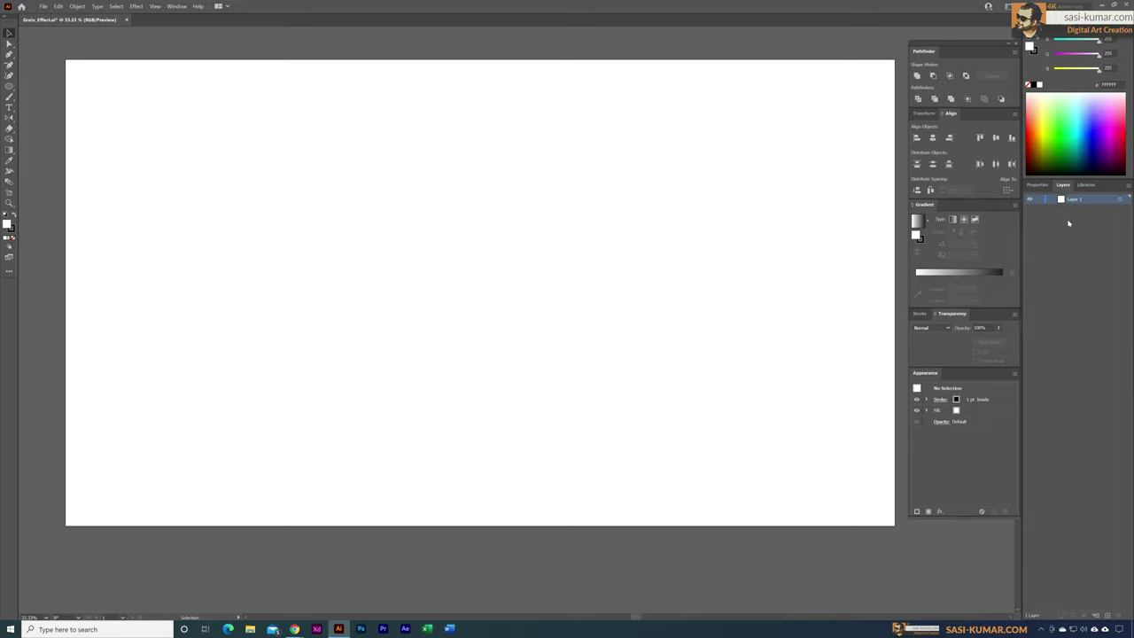
double_click(1077, 205)
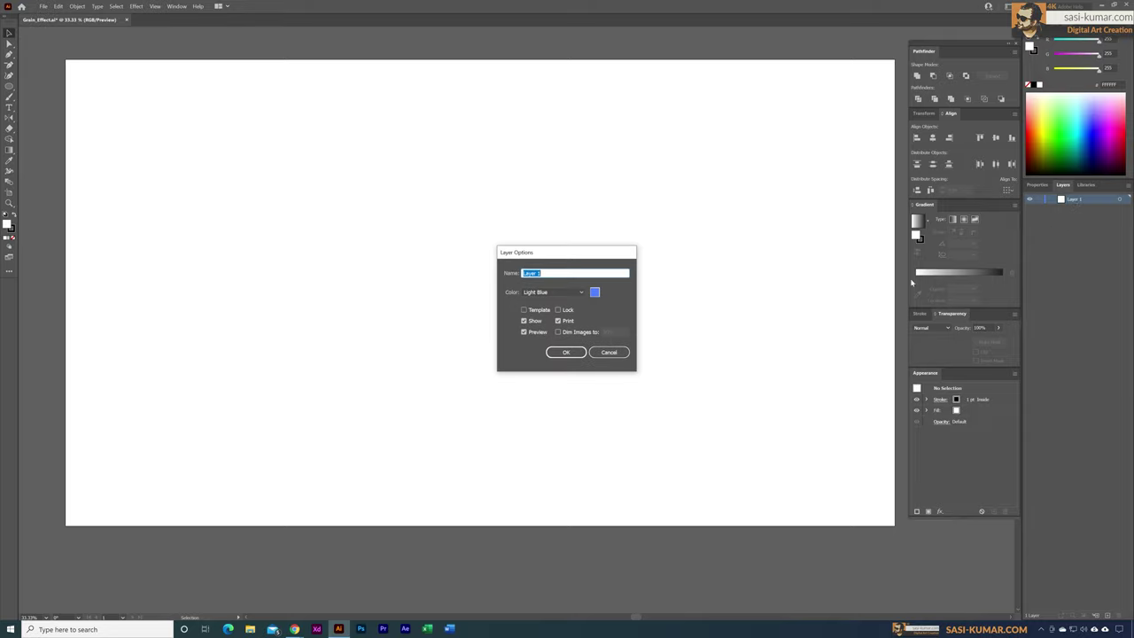
type("bg")
left_click(557, 352)
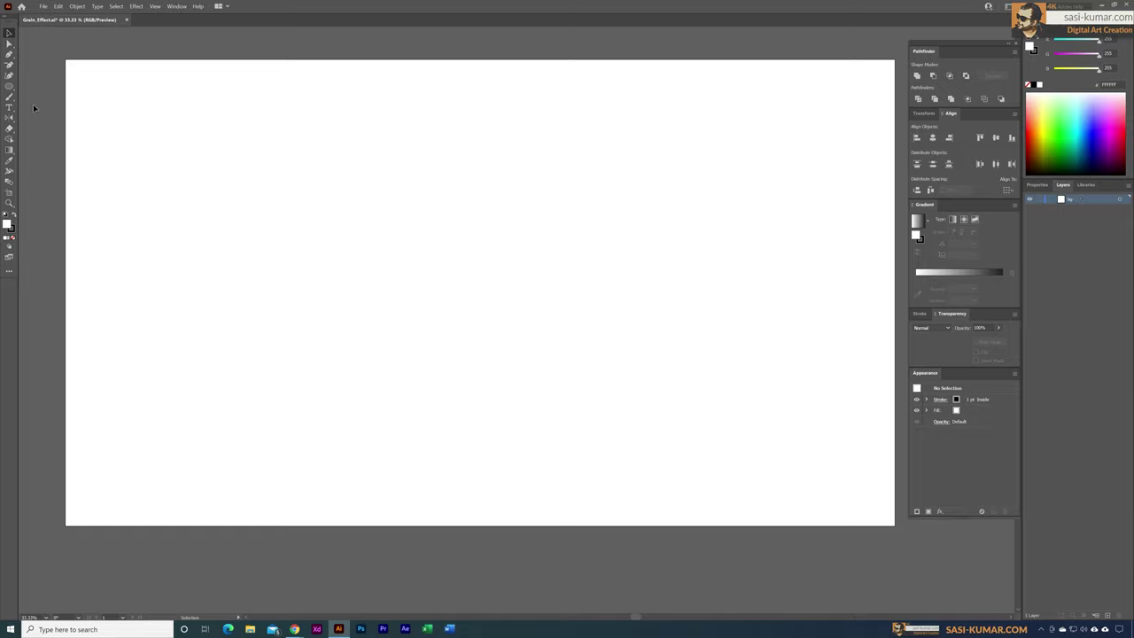
Step: Draw a rectangle on the bg layer that covers the whole artboard
left_click(9, 86)
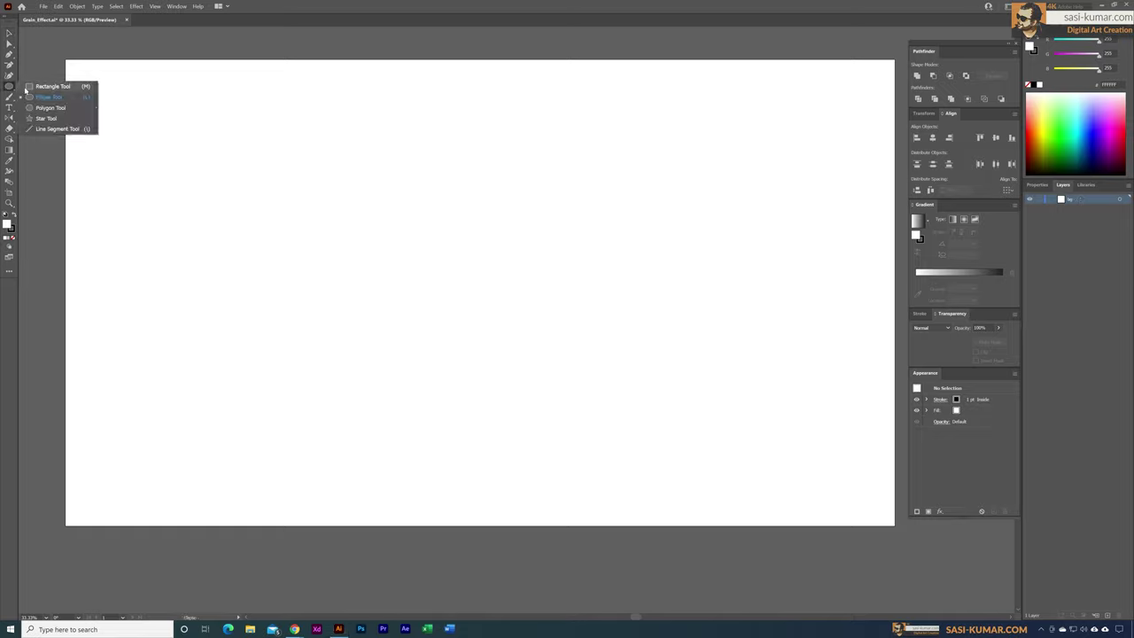
left_click(29, 87)
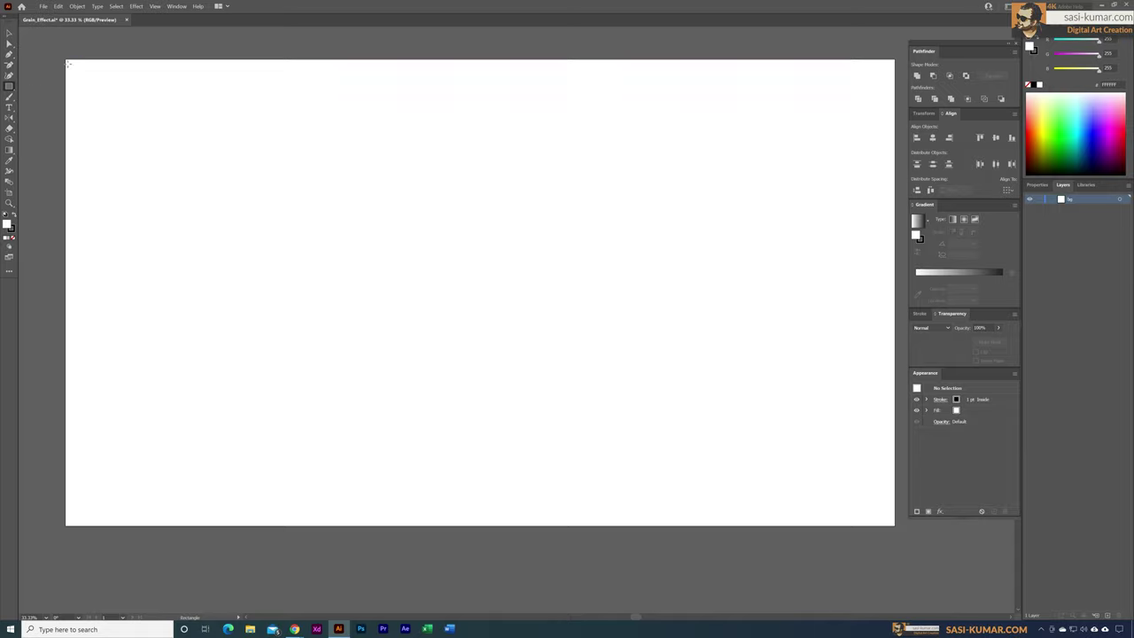
left_click_drag(65, 60, 894, 527)
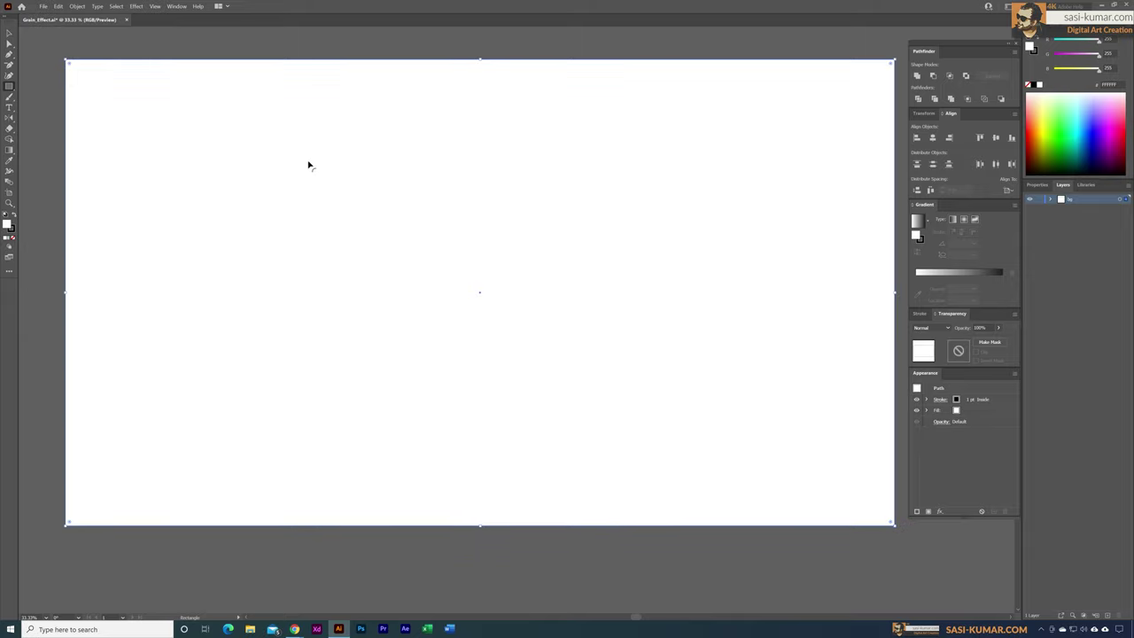
left_click(10, 33)
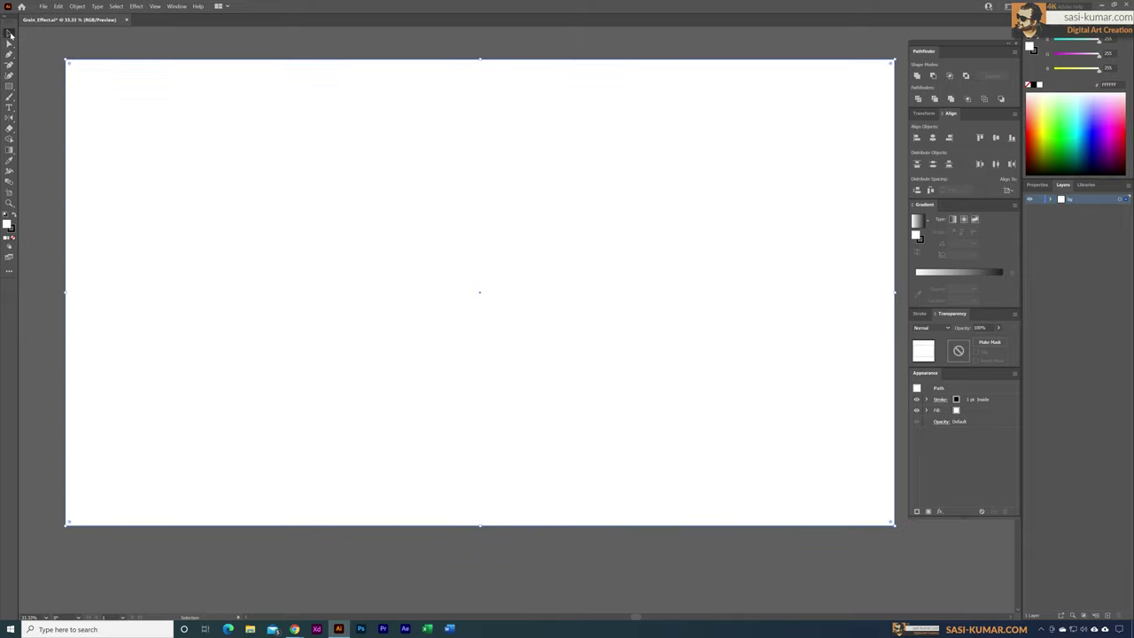
Step: Remove the background rectangle's stroke and fill it with dark purple #190B28
left_click(12, 230)
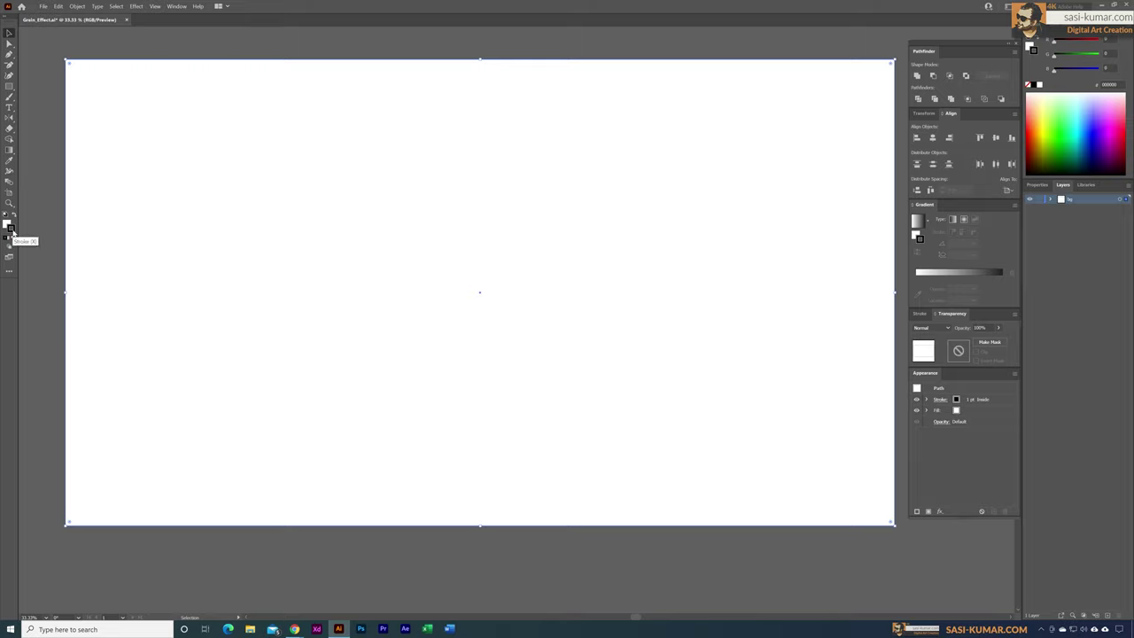
left_click(11, 241)
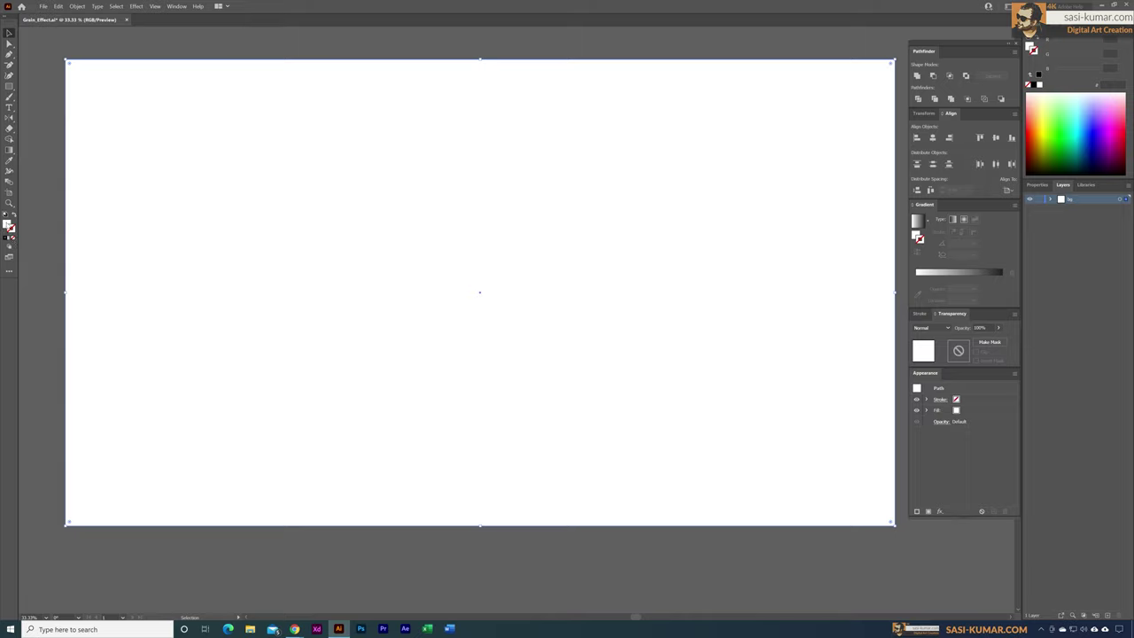
double_click(8, 223)
left_click_drag(604, 224, 603, 202)
left_click_drag(575, 263, 561, 268)
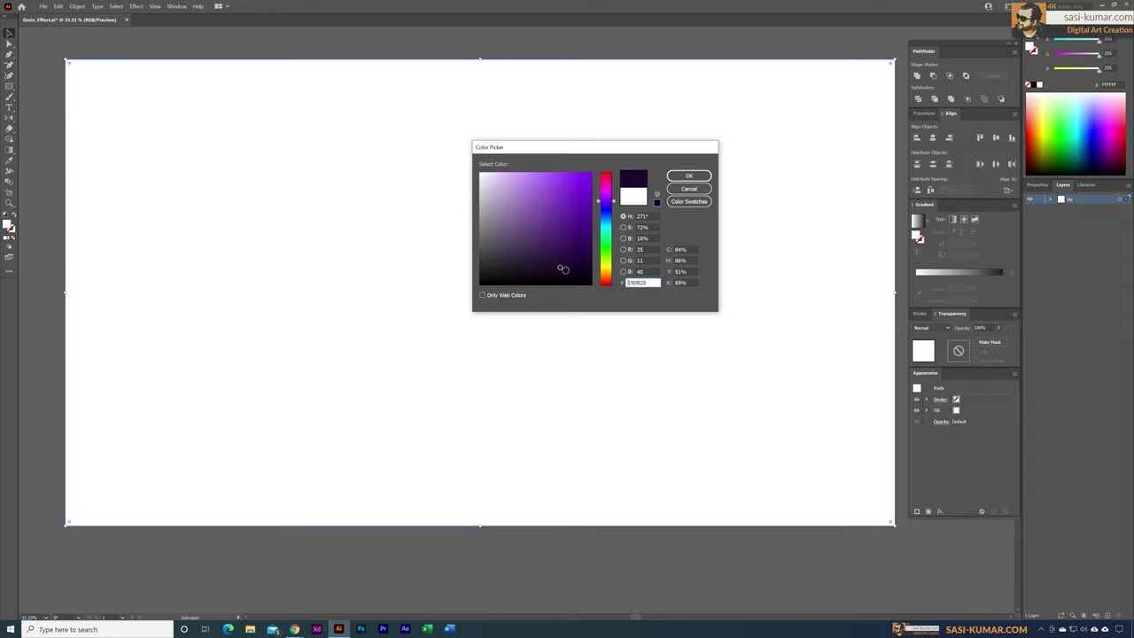
left_click(683, 177)
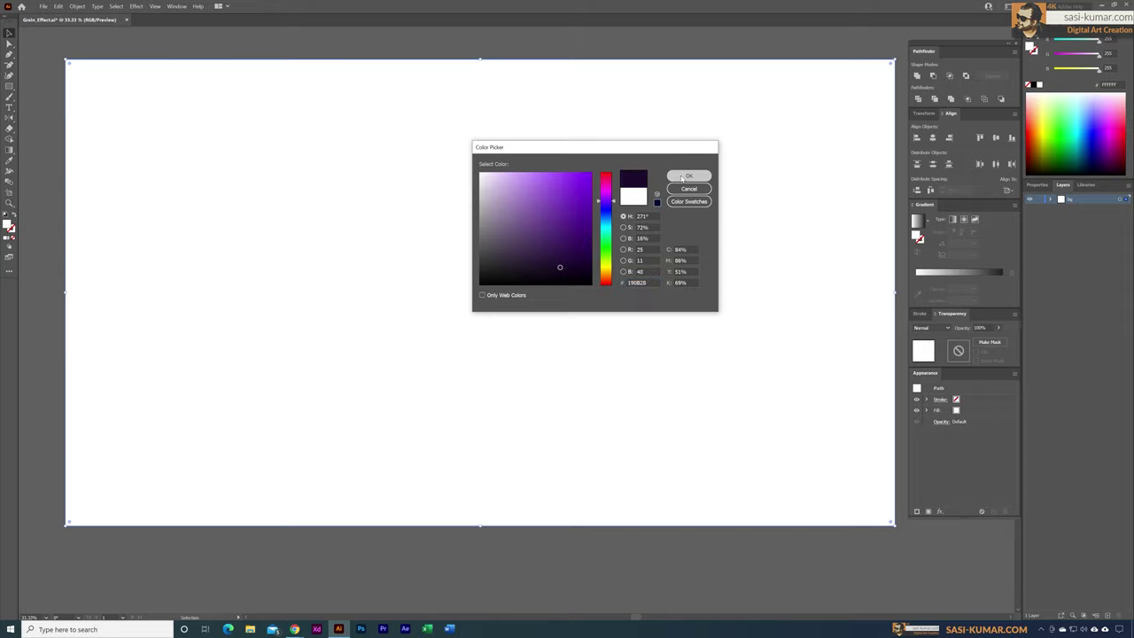
left_click(494, 48)
Step: Lock the bg layer and add a new layer above it
key("ctrl+minus")
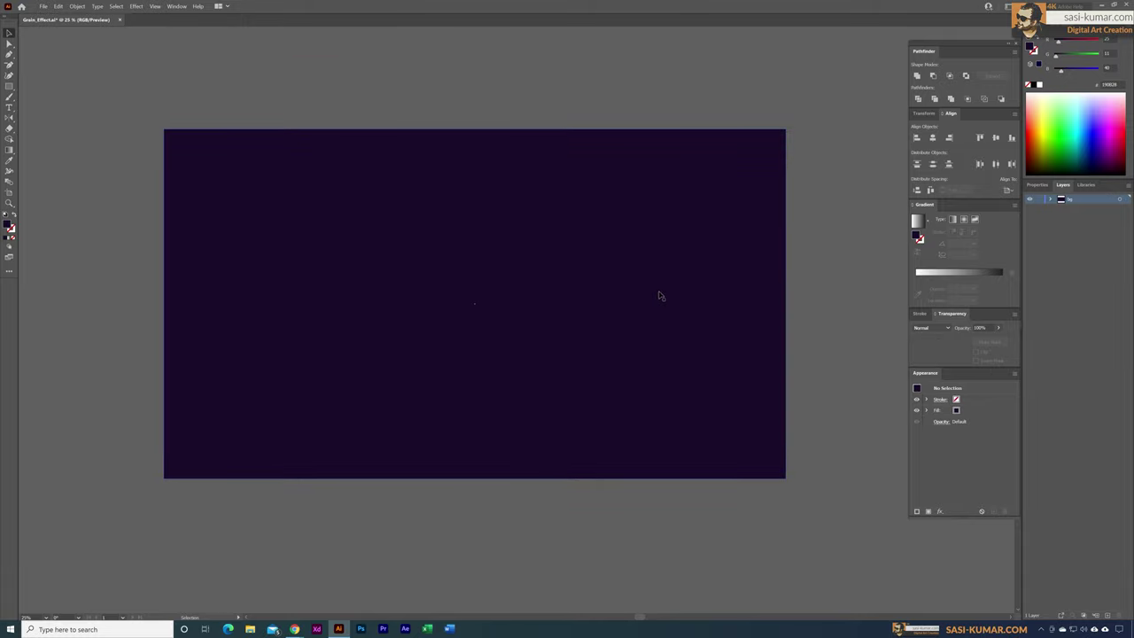
left_click(1042, 203)
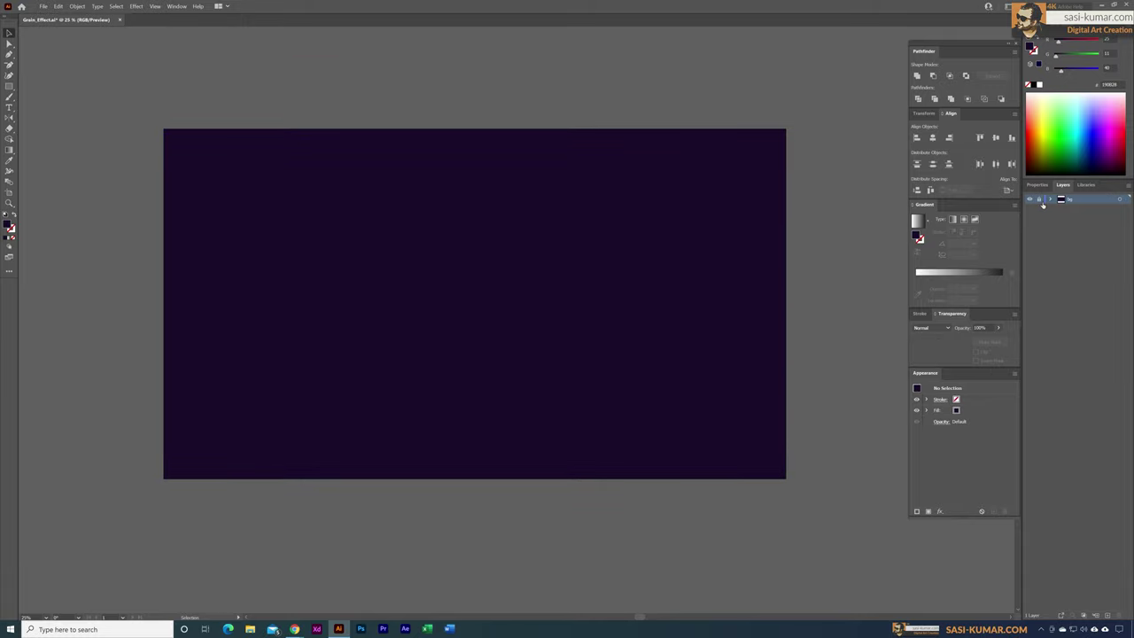
left_click(1109, 616)
Step: Draw a tall vertical ellipse on the new layer, in the upper middle of the artboard
key("ctrl+equal")
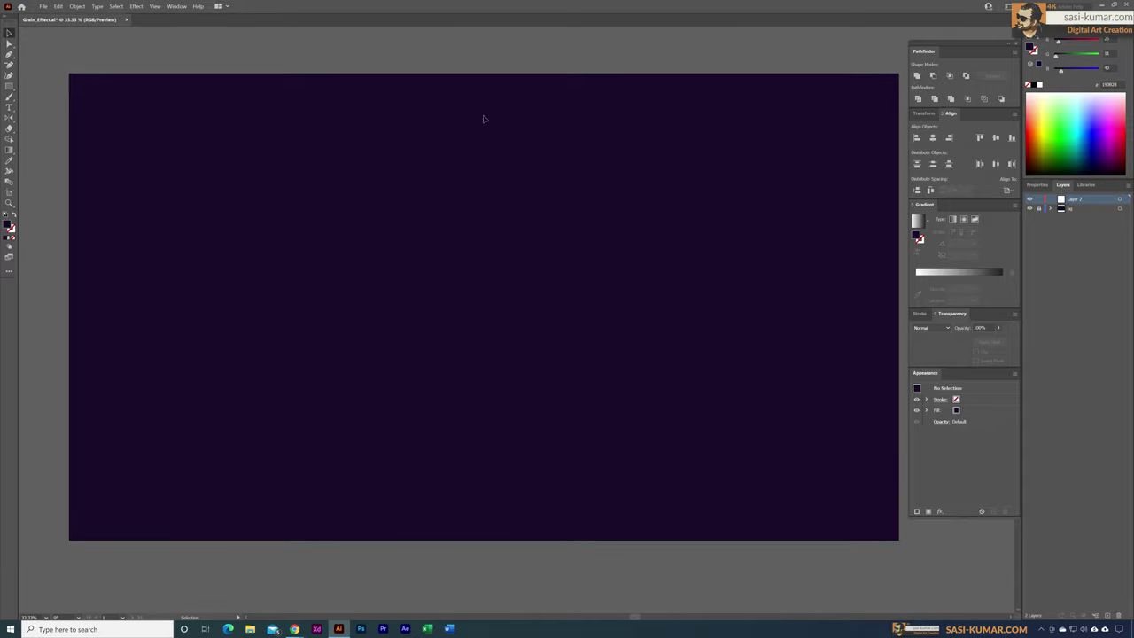
left_click(9, 86)
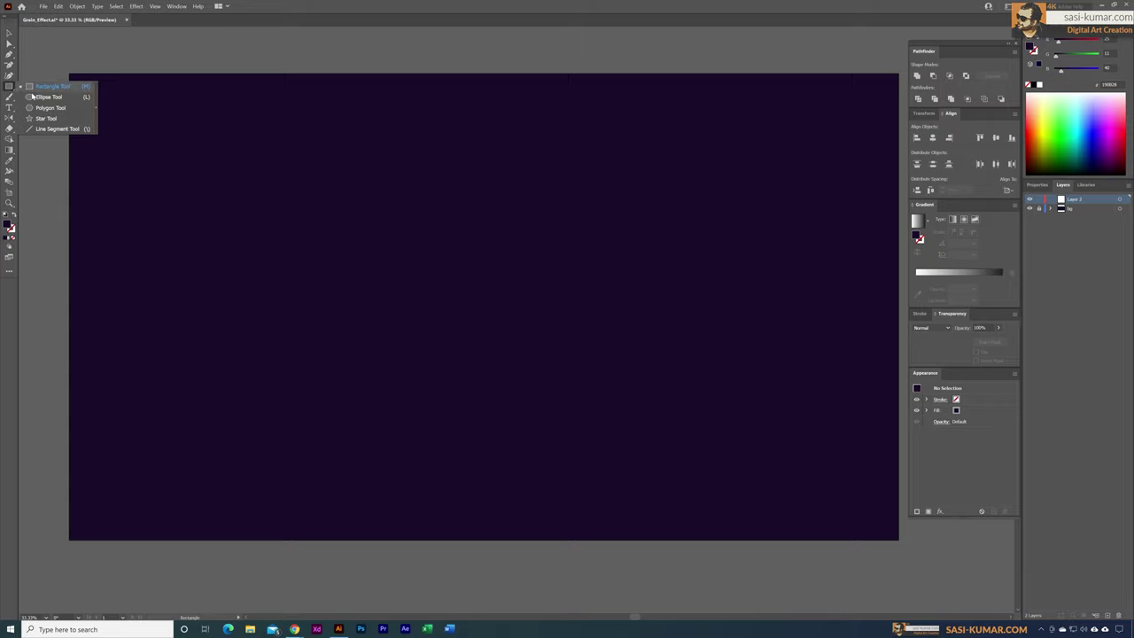
left_click(44, 98)
left_click_drag(421, 184, 539, 358)
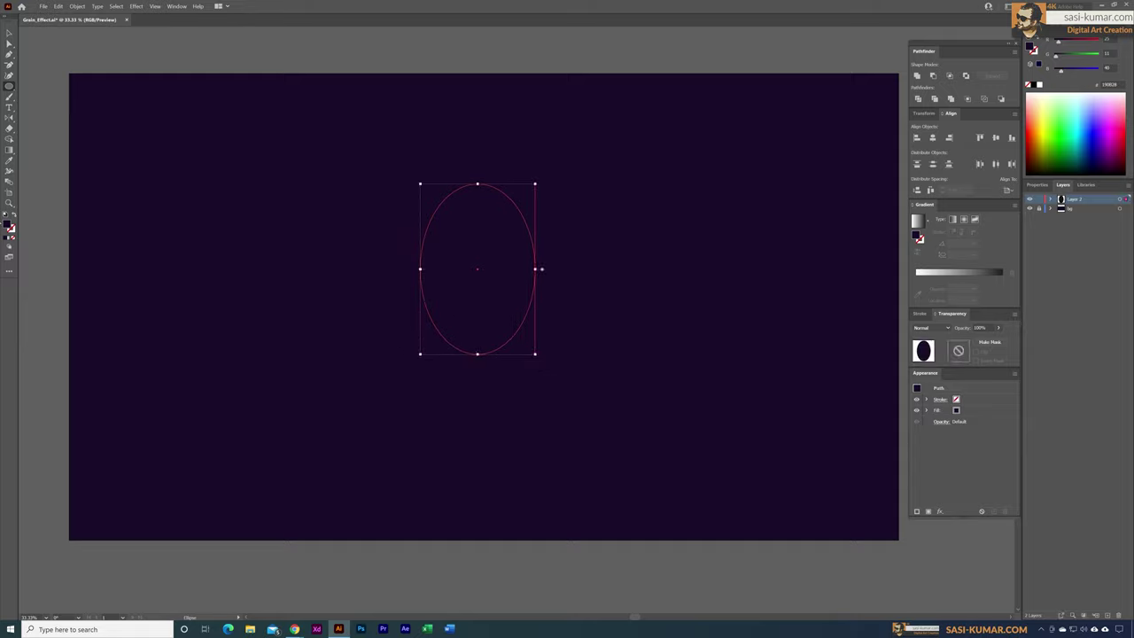
Step: Set the ellipse's fill color to magenta pink #C62274
double_click(8, 225)
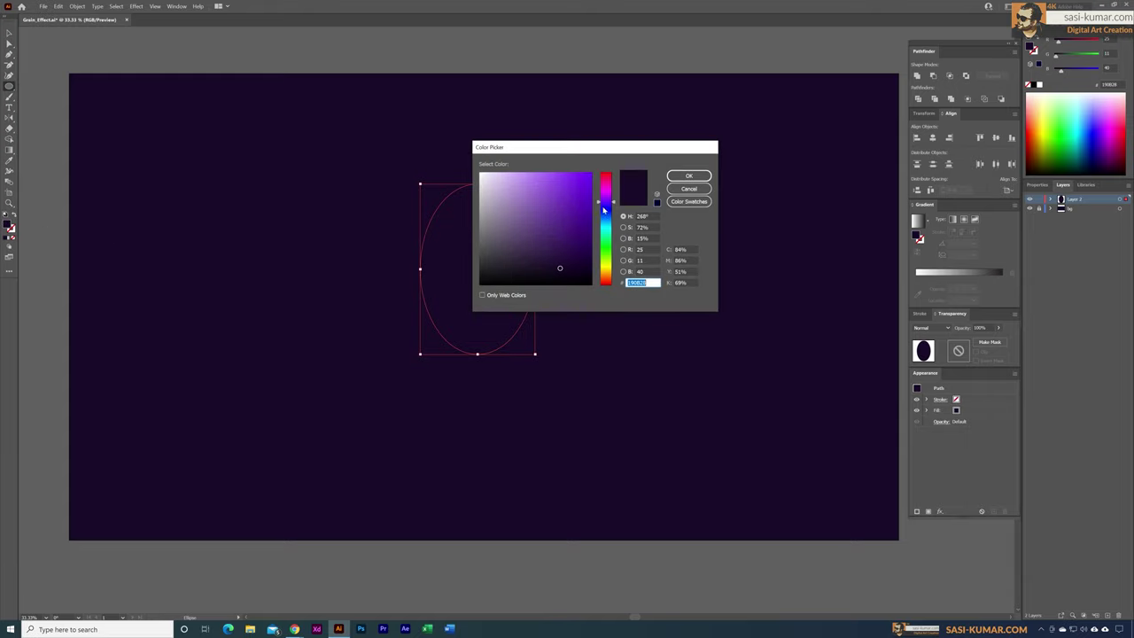
left_click_drag(606, 195, 608, 192)
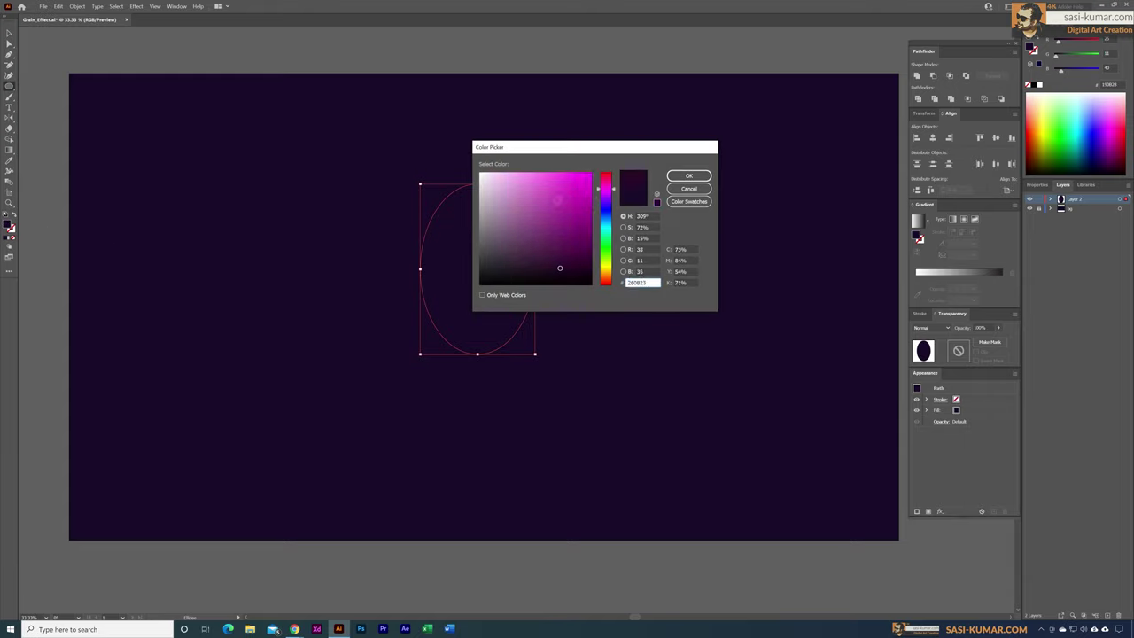
left_click(567, 199)
left_click_drag(607, 189, 606, 184)
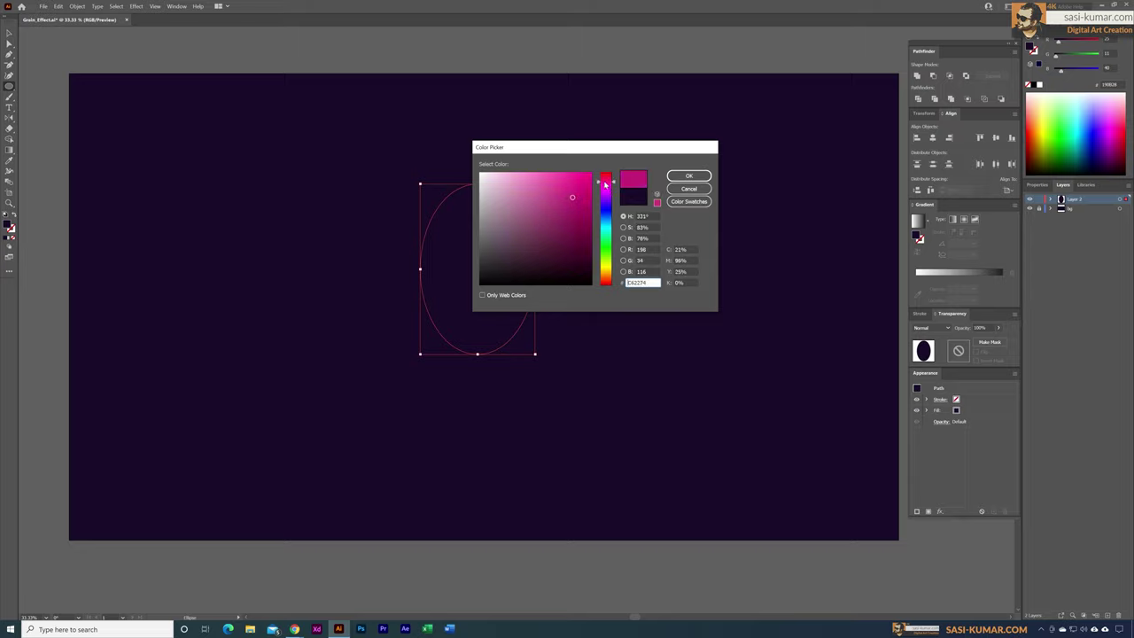
left_click(683, 176)
Step: Scale the handles of the ellipse's top anchor point wider horizontally and nudge that point slightly upward
left_click(9, 43)
key("ctrl+shift+a")
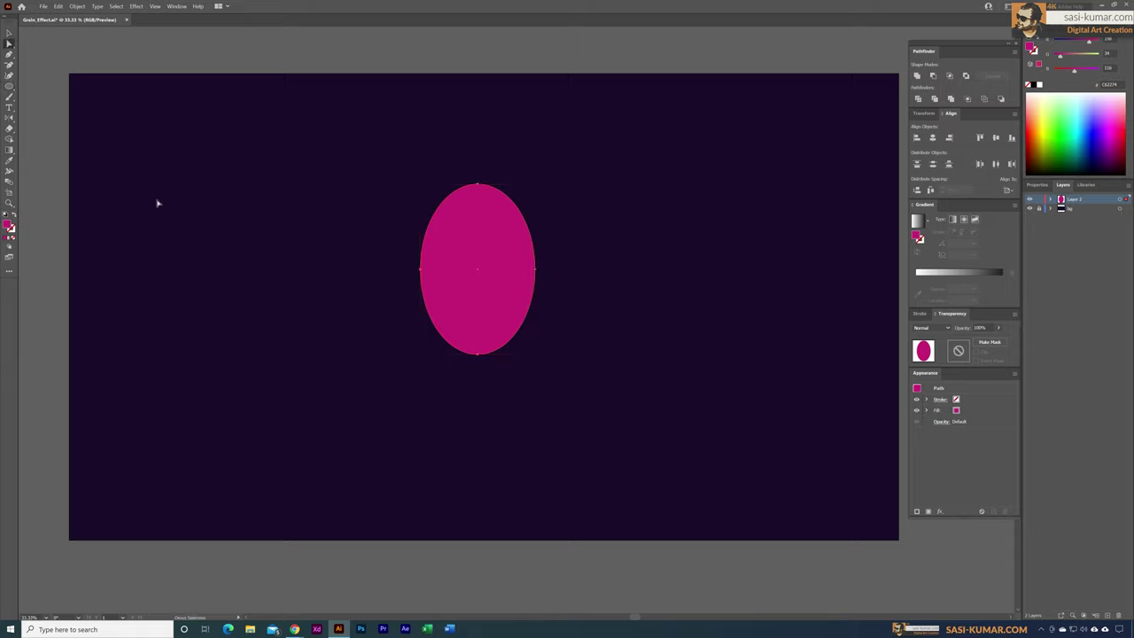
left_click(8, 42)
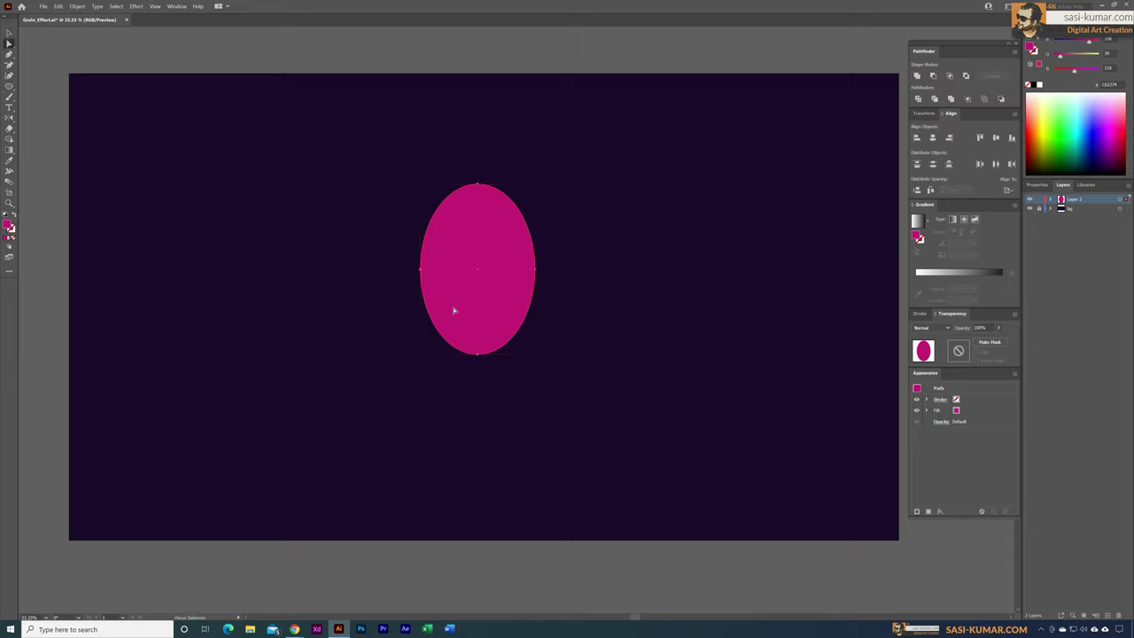
left_click(478, 185)
key("s")
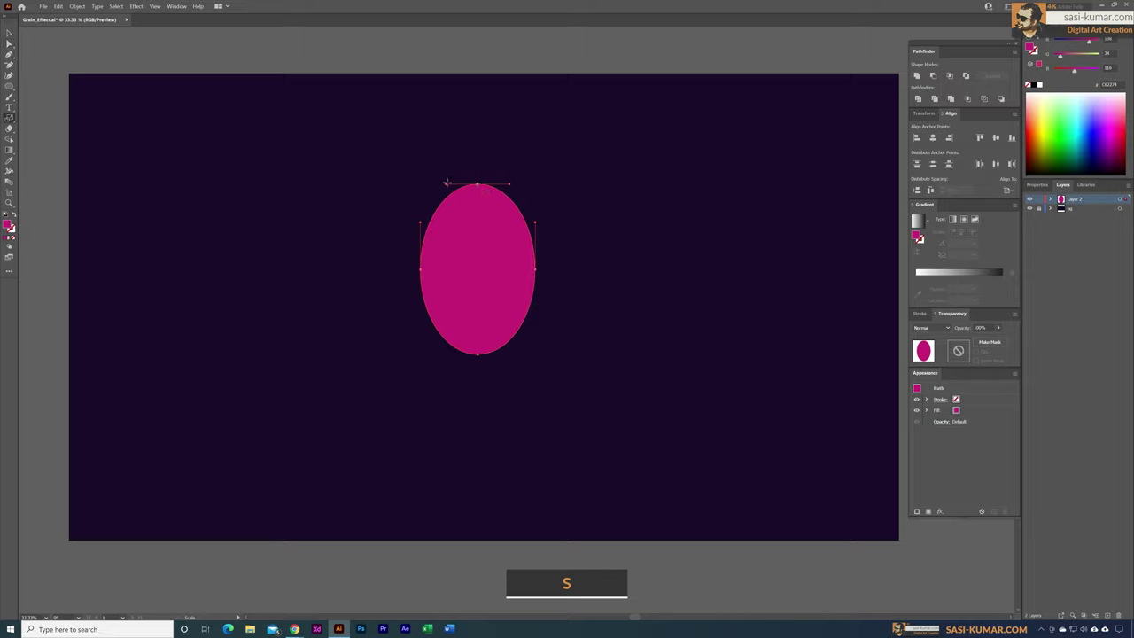
mouse_move(514, 187)
left_mouse_down()
mouse_move(547, 178)
mouse_move(502, 185)
mouse_move(540, 183)
mouse_move(503, 188)
mouse_move(528, 188)
left_mouse_up()
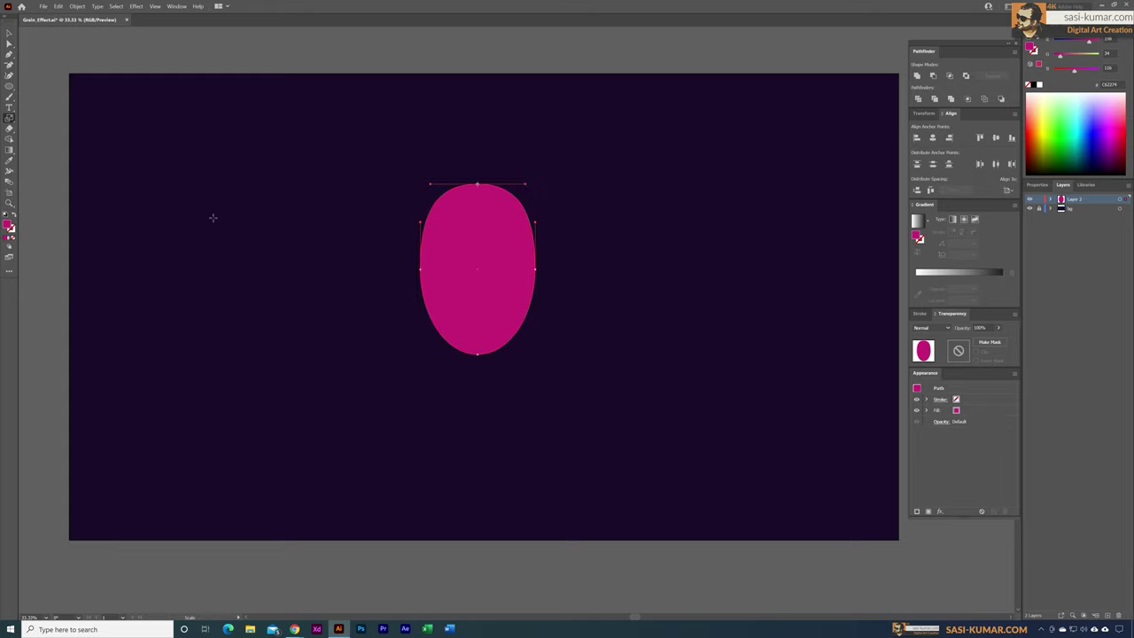
key("shift+Up")
key("shift+Up")
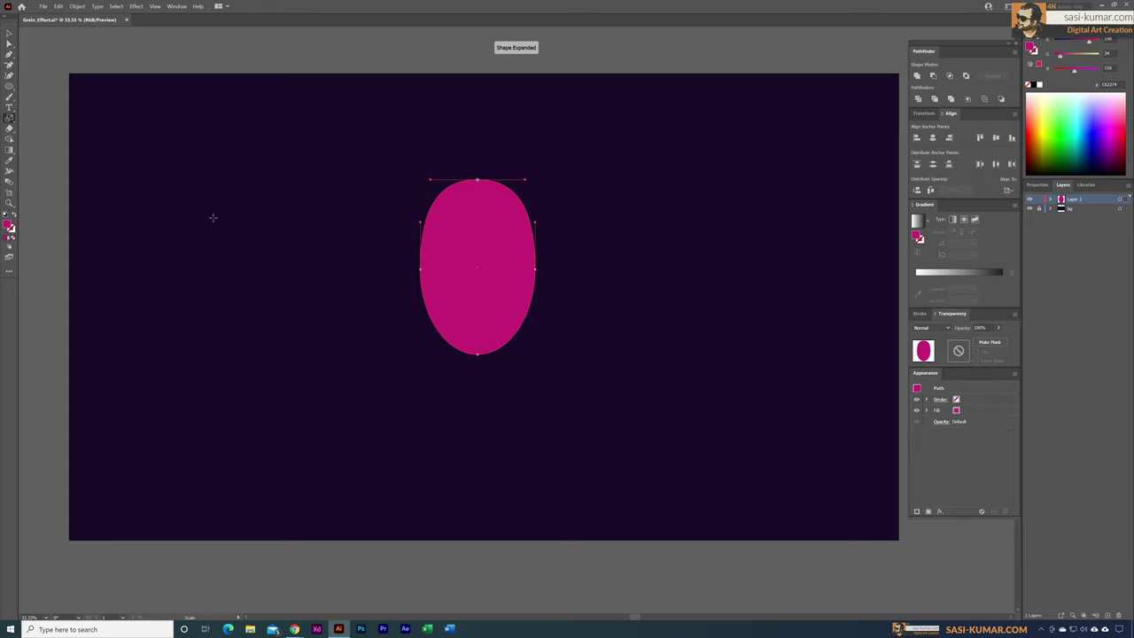
key("Up")
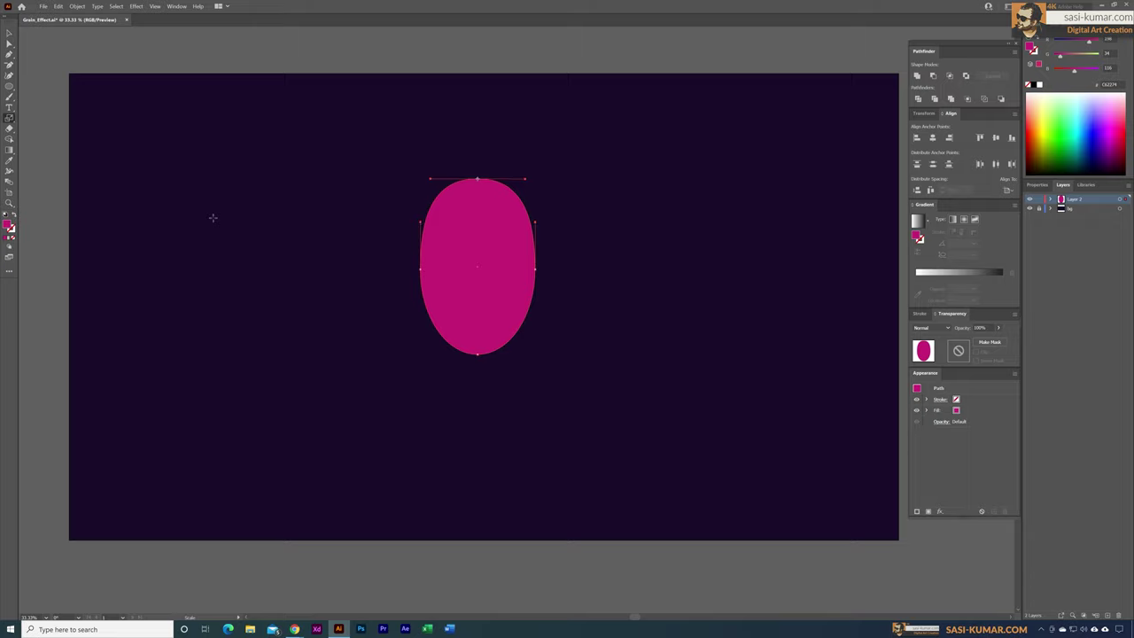
Step: Scale the handles of the ellipse's bottom anchor point slightly wider to round the lower end
left_click(10, 44)
left_click(477, 355)
key("s")
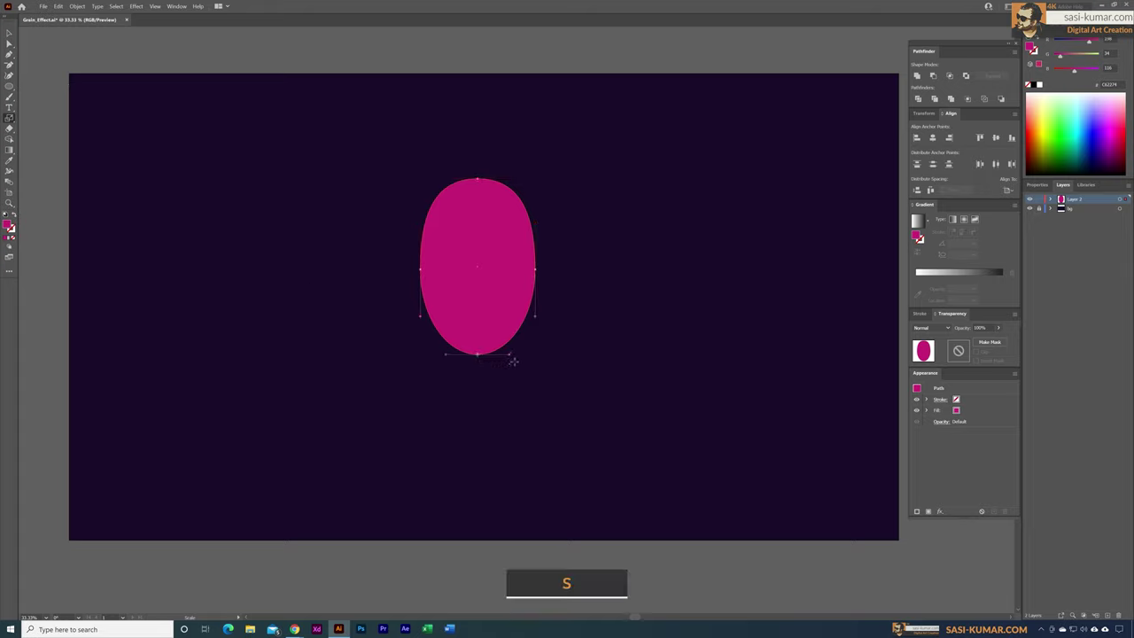
left_click_drag(513, 357, 522, 357)
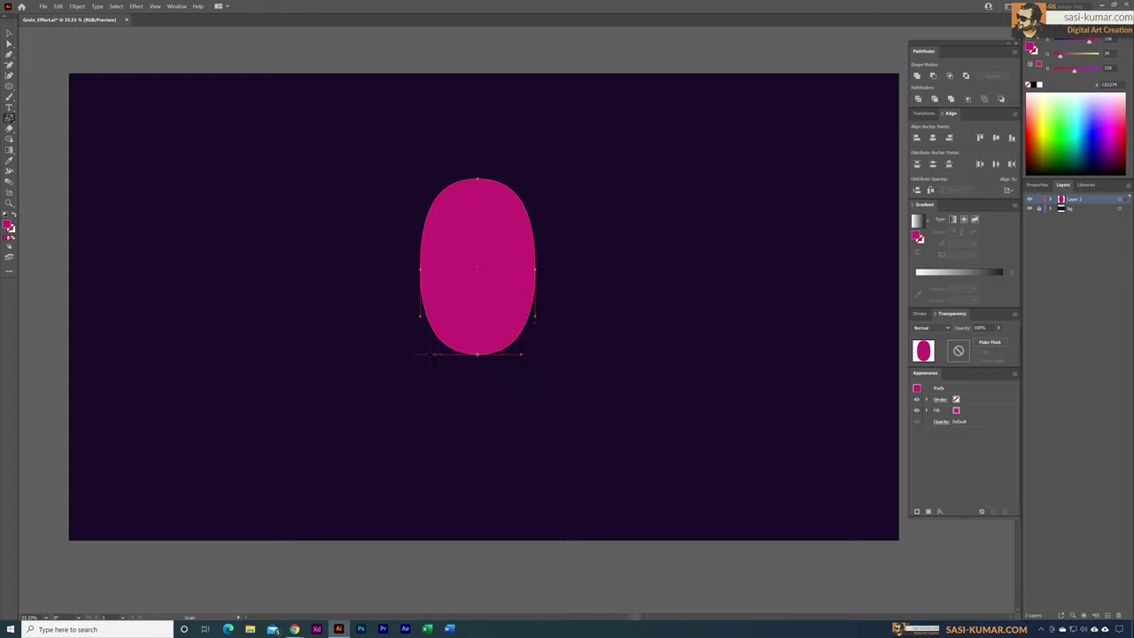
Step: Move both side anchor points of the ellipse upward so its widest part sits nearer the top
left_click(9, 43)
key("ctrl+z")
left_click_drag(430, 314, 430, 314)
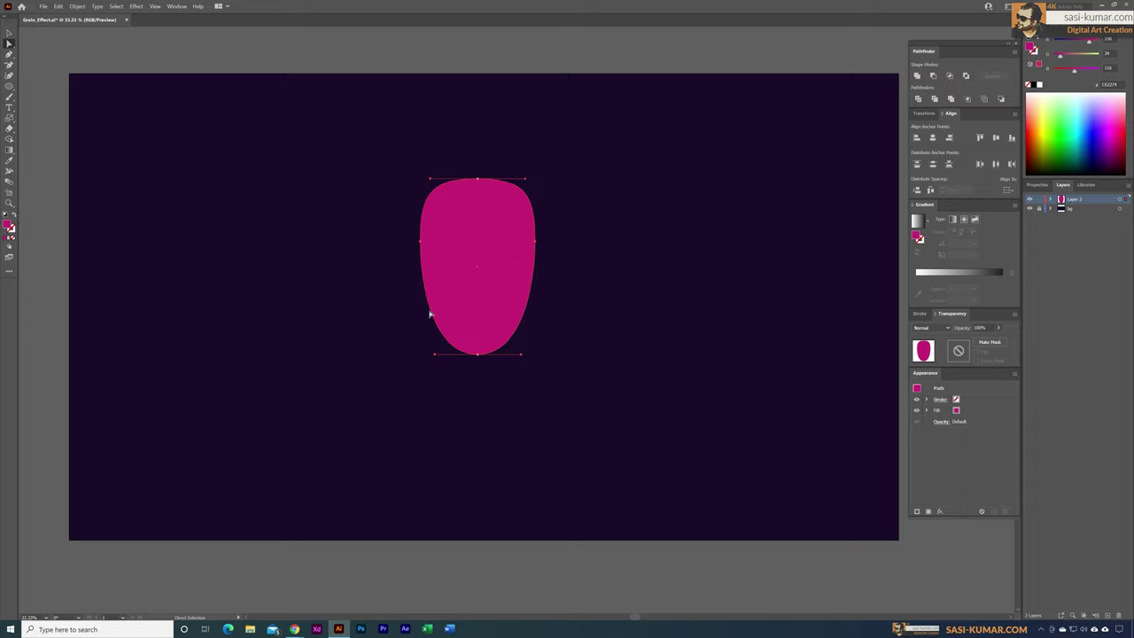
Step: Nudge the shape's top anchor point upward to stretch and round off the flattened top
left_click(477, 180)
key("Up")
key("Up")
key("Up")
key("Up")
key("Up")
key("Up")
key("Up")
key("Up")
key("Up")
key("Up")
key("Up")
key("Up")
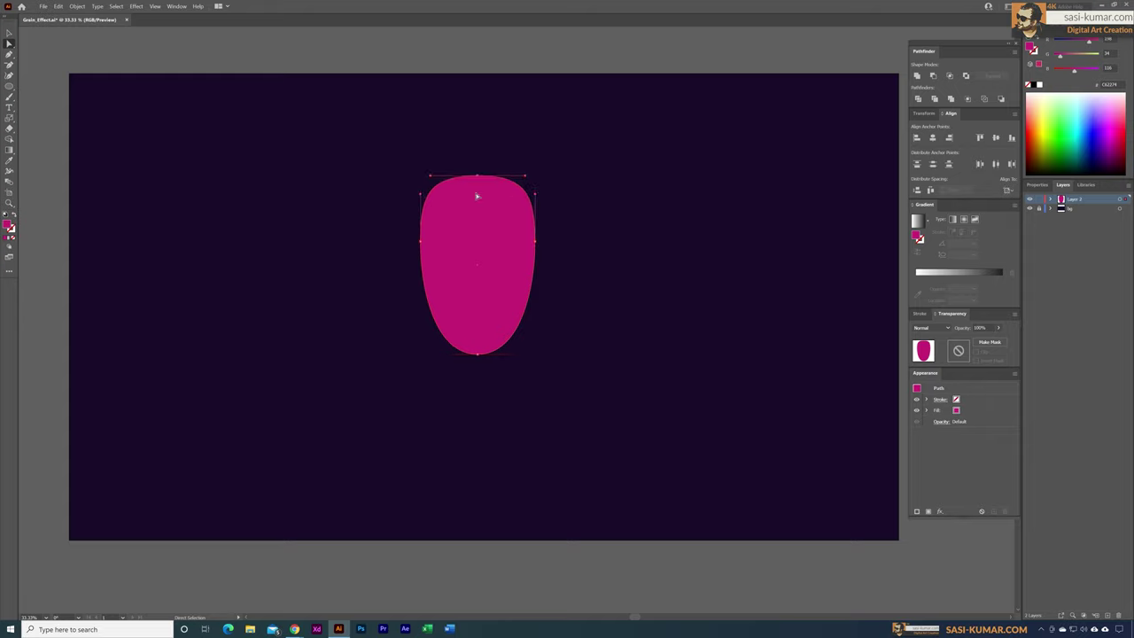
key("shift+Up")
key("shift+Up")
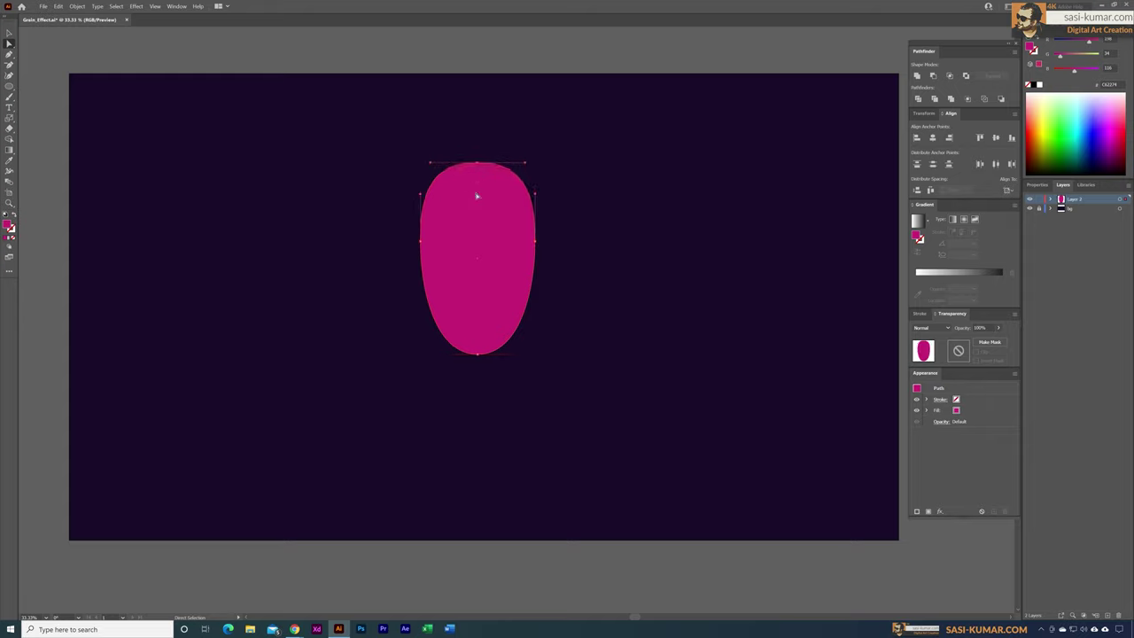
Step: Scale the top anchor point's handles narrower to refine the rounded top, and deselect the shape
key("s")
left_click_drag(527, 167, 515, 165)
key("v")
left_click(434, 60)
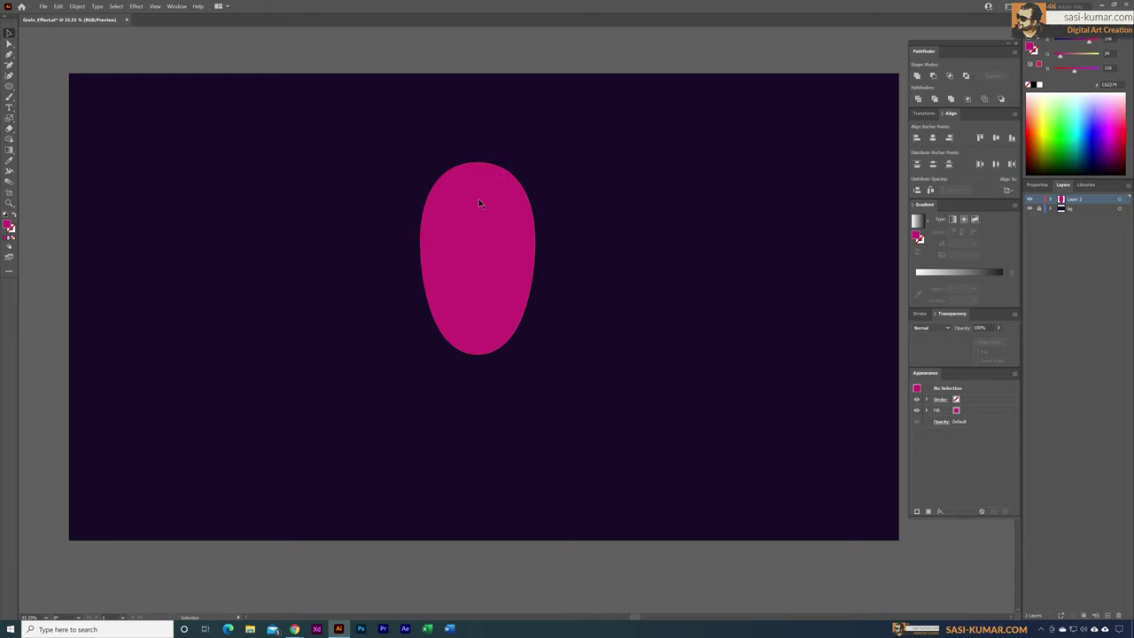
Step: Rotate the egg-shaped ellipse by 45° around its centre
left_click(488, 245)
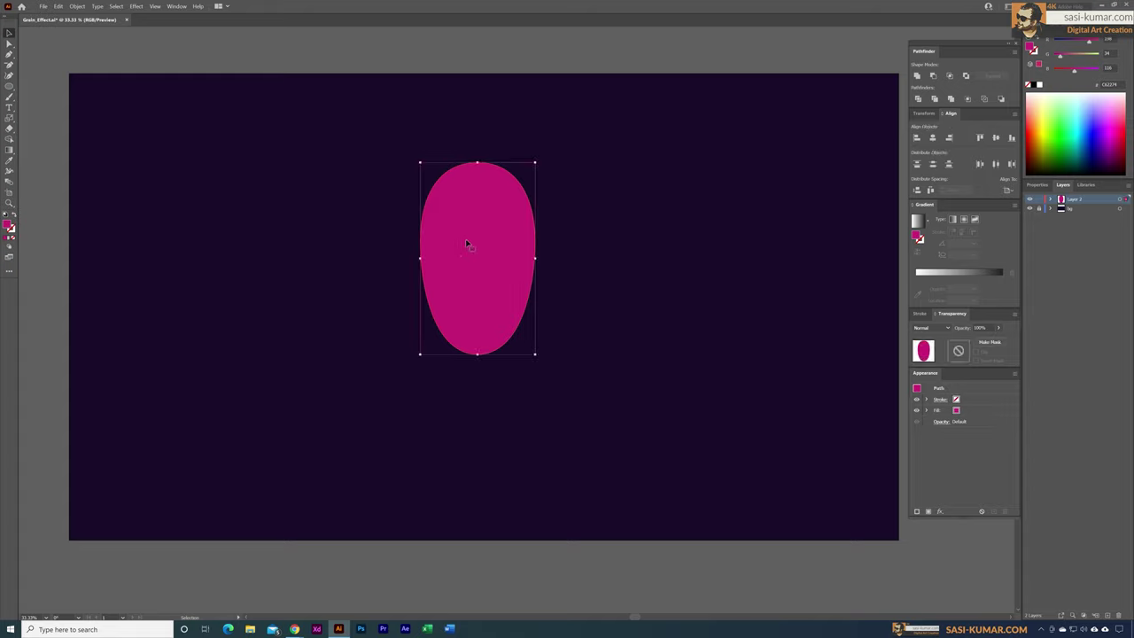
left_click(11, 119)
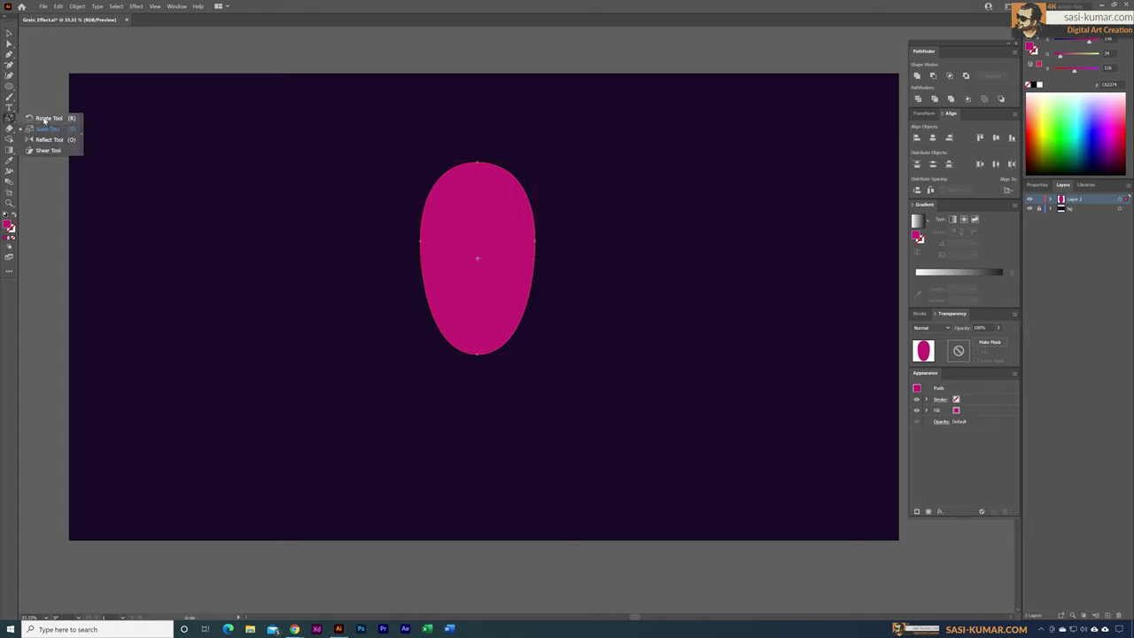
left_click(44, 119)
double_click(11, 118)
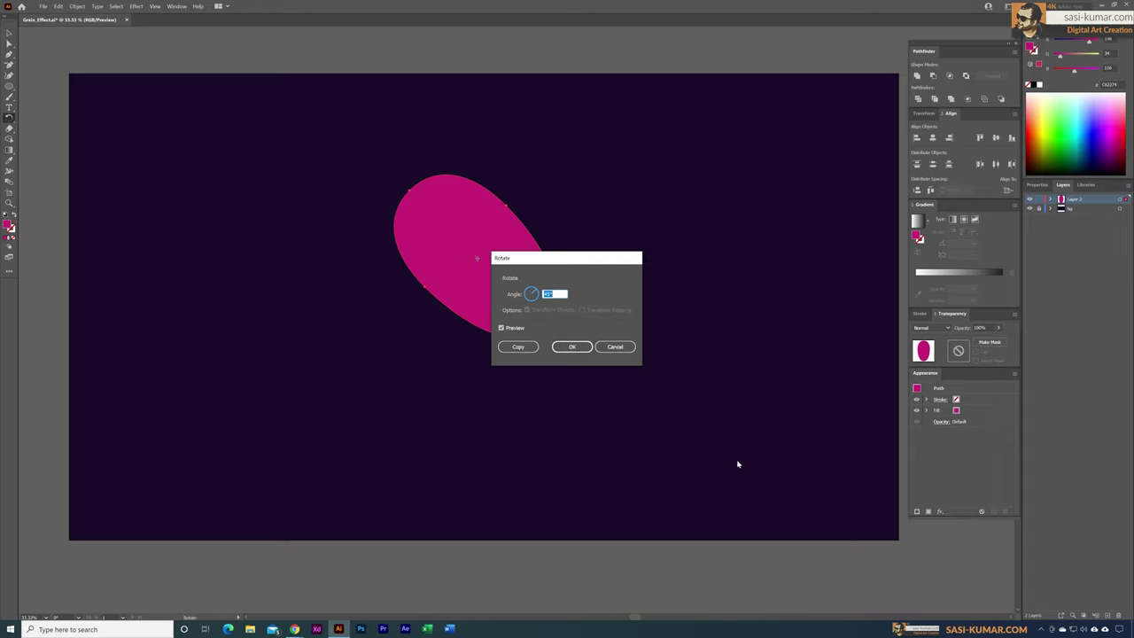
left_click(574, 346)
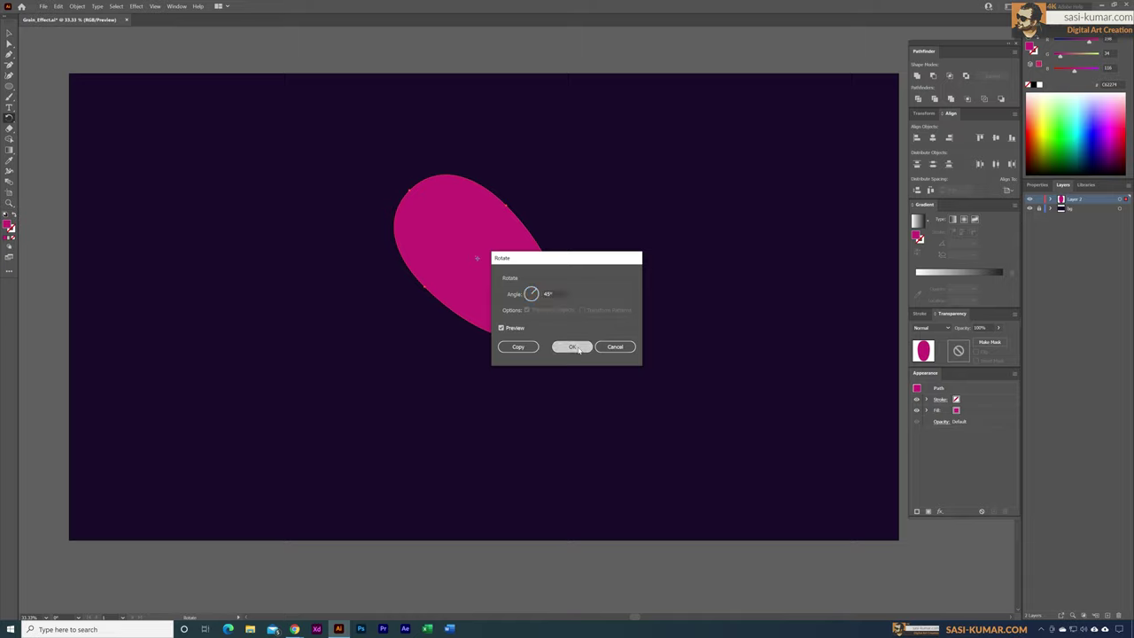
Step: Move the rotated ellipse a short distance to the left on the artboard
left_click(10, 34)
left_click(436, 48)
left_click(449, 251)
left_click_drag(457, 230, 408, 240)
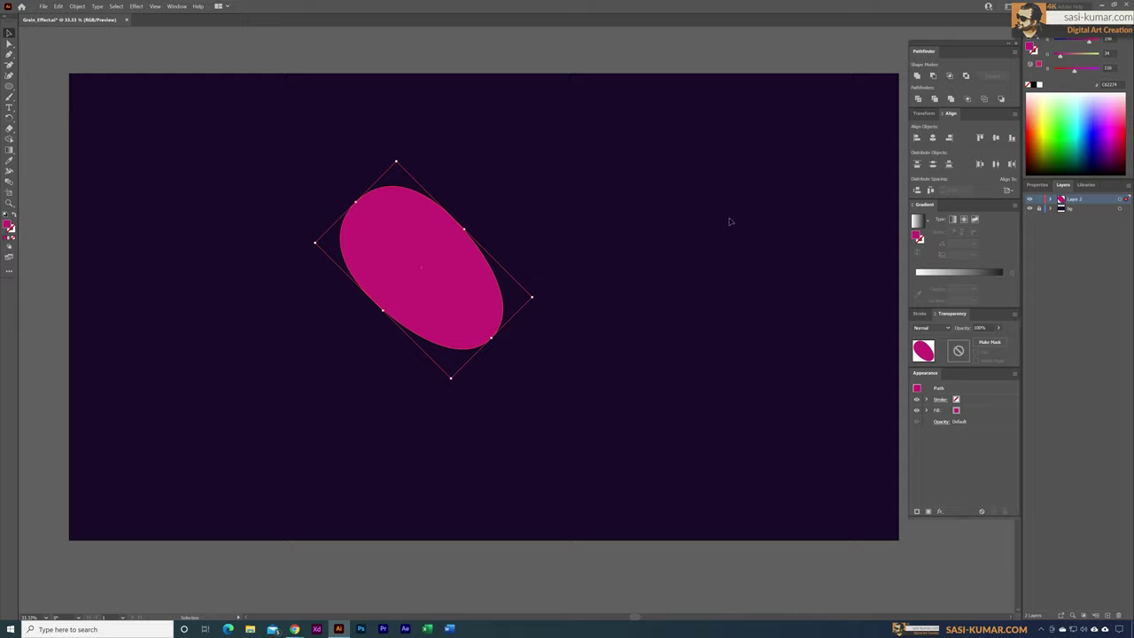
Step: Create a mirrored copy of the tilted ellipse by reflecting it across the vertical axis
left_click(12, 117)
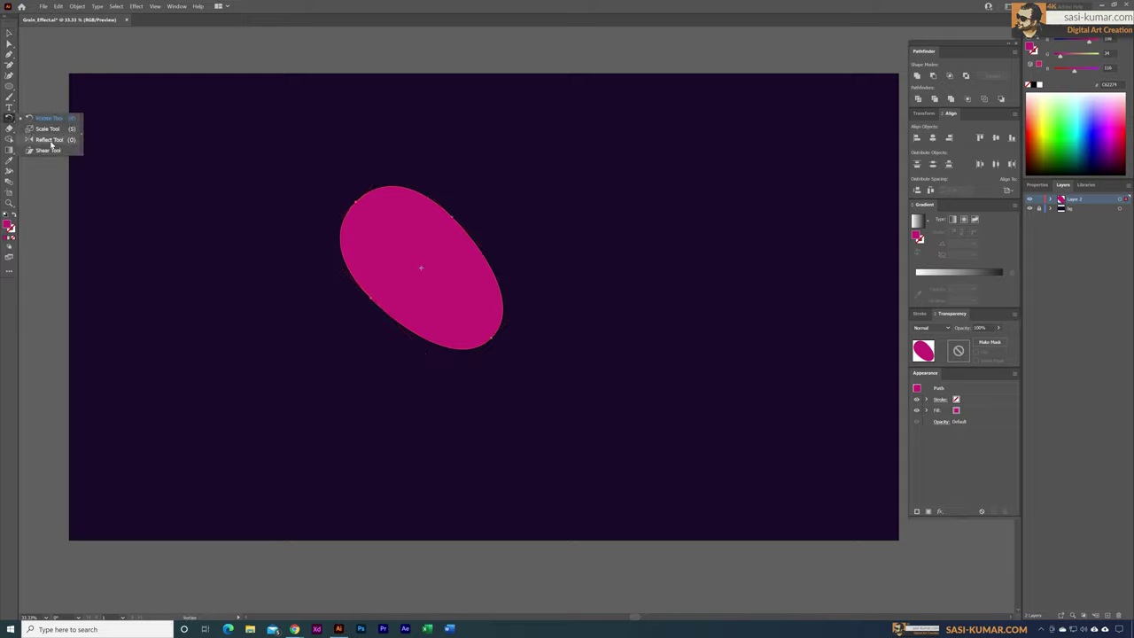
left_click(50, 142)
double_click(11, 118)
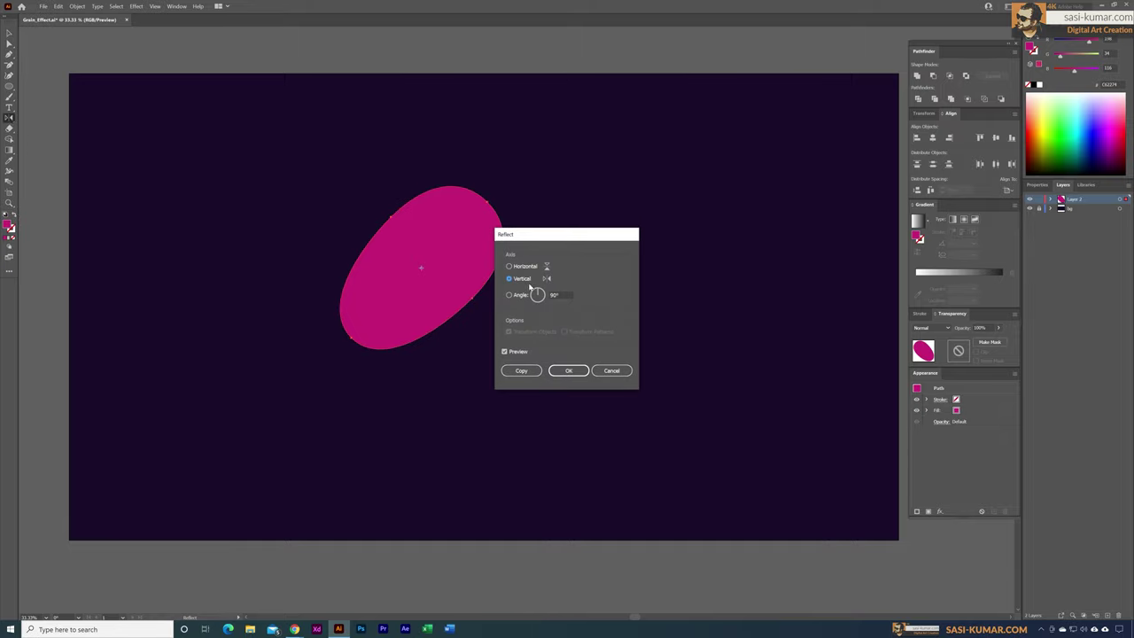
left_click(522, 370)
left_click(10, 33)
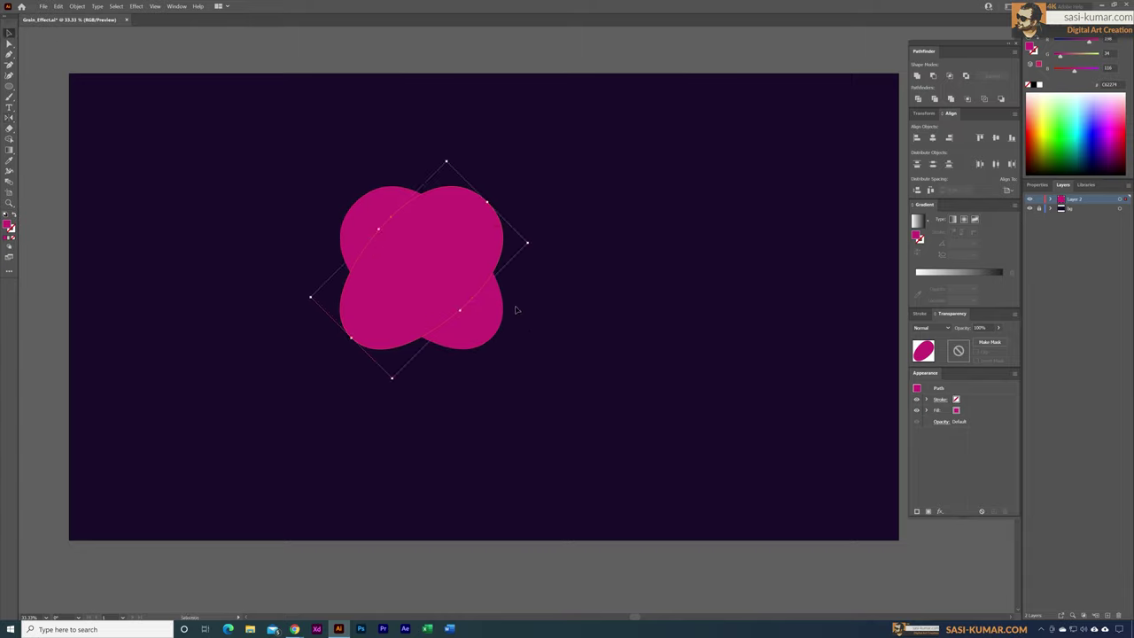
Step: Move the reflected copy horizontally about 198 px to the right so the two ellipses form a heart top, and deselect
left_click_drag(433, 260, 473, 257)
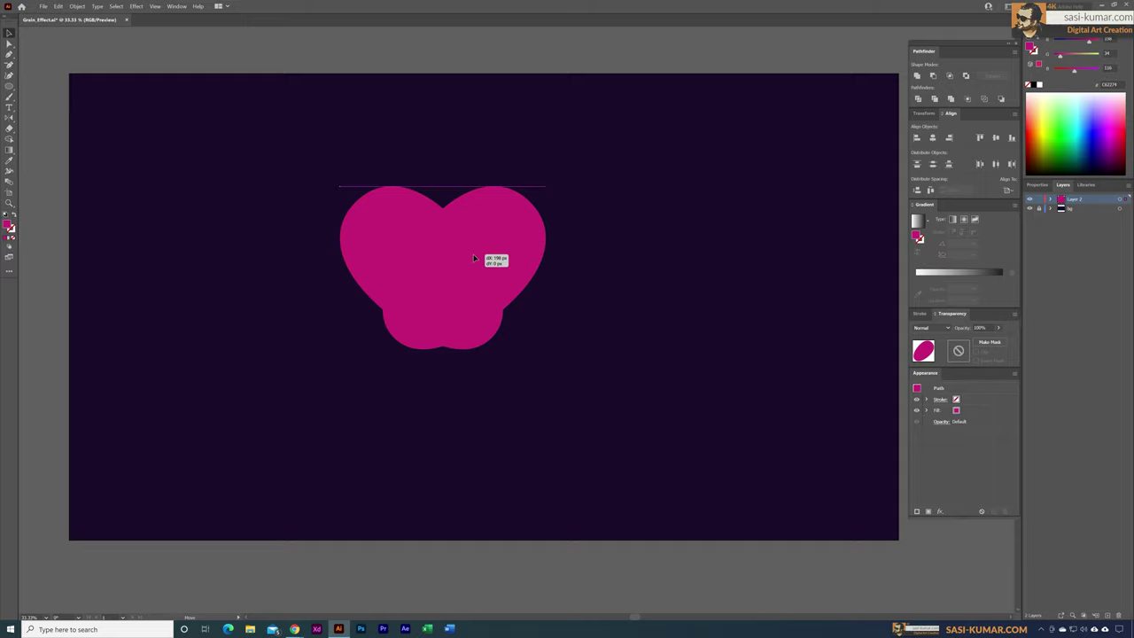
left_click_drag(474, 258, 474, 258)
left_click(461, 391)
left_click(450, 292)
left_click(369, 228)
left_click(658, 440)
Step: Divide both overlapping ellipses into separate pieces with the Pathfinder Divide operation
key("ctrl+a")
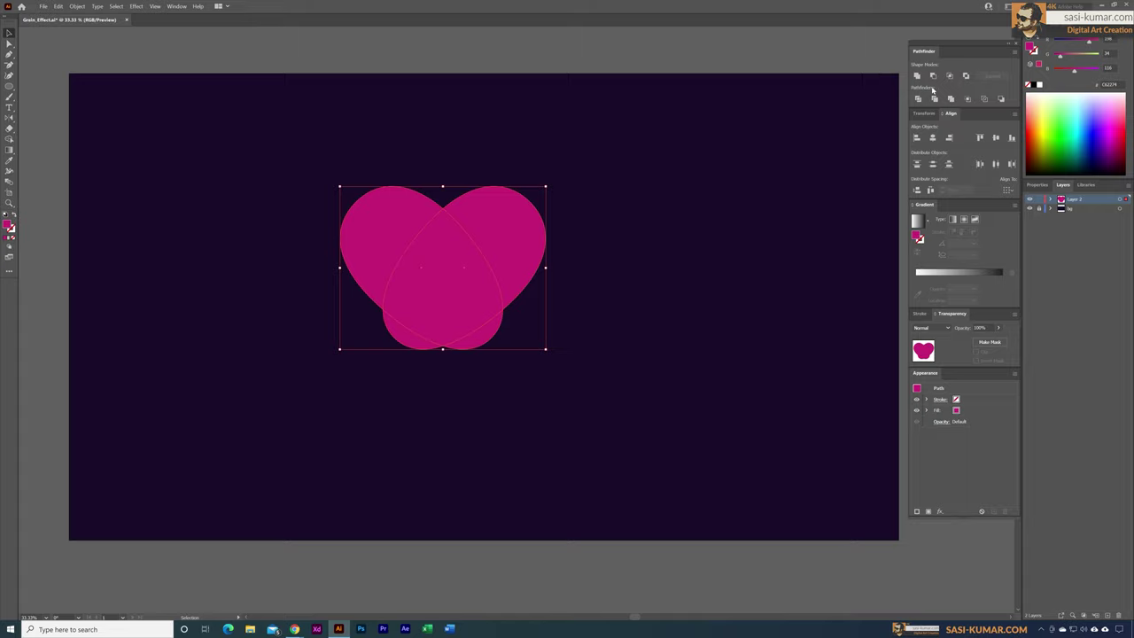
left_click(177, 6)
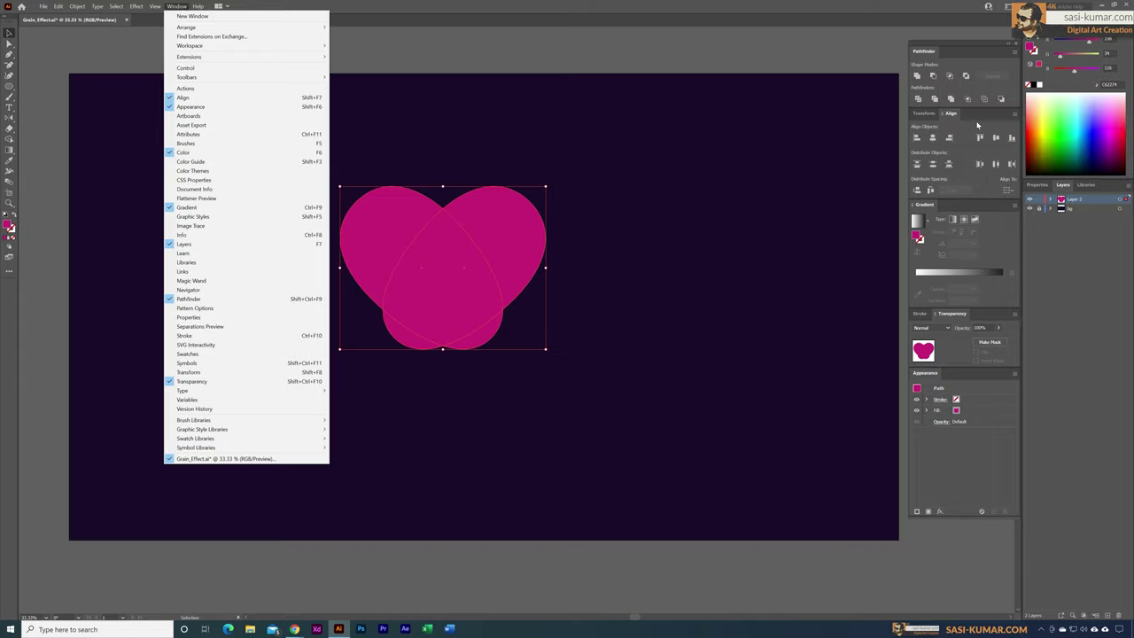
left_click(922, 58)
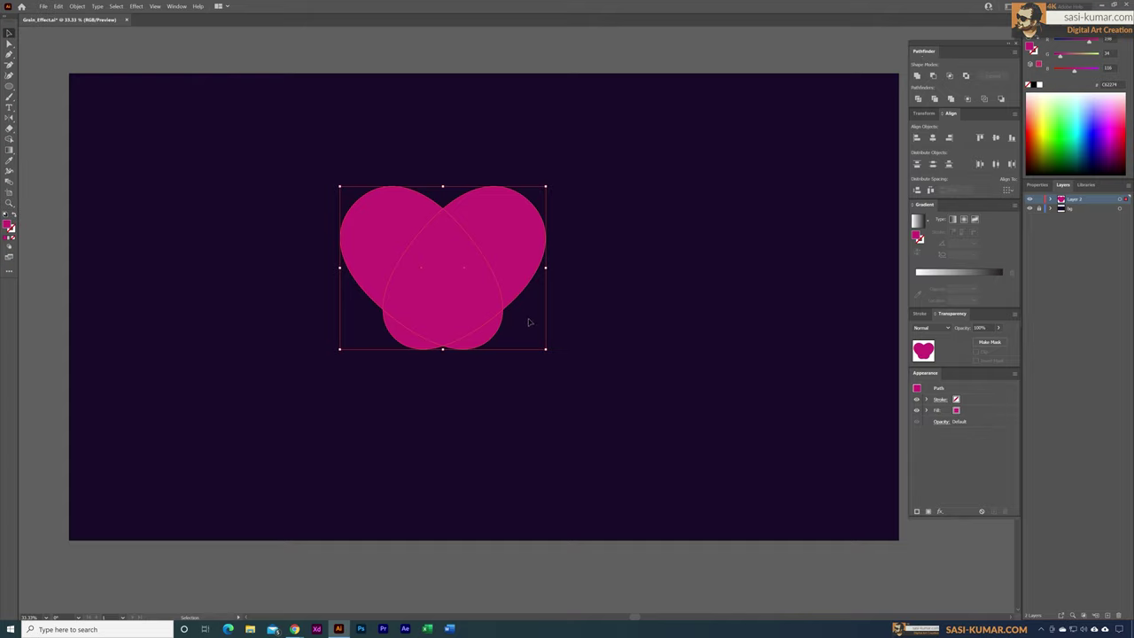
left_click(919, 100)
left_click(147, 95)
left_click(475, 304)
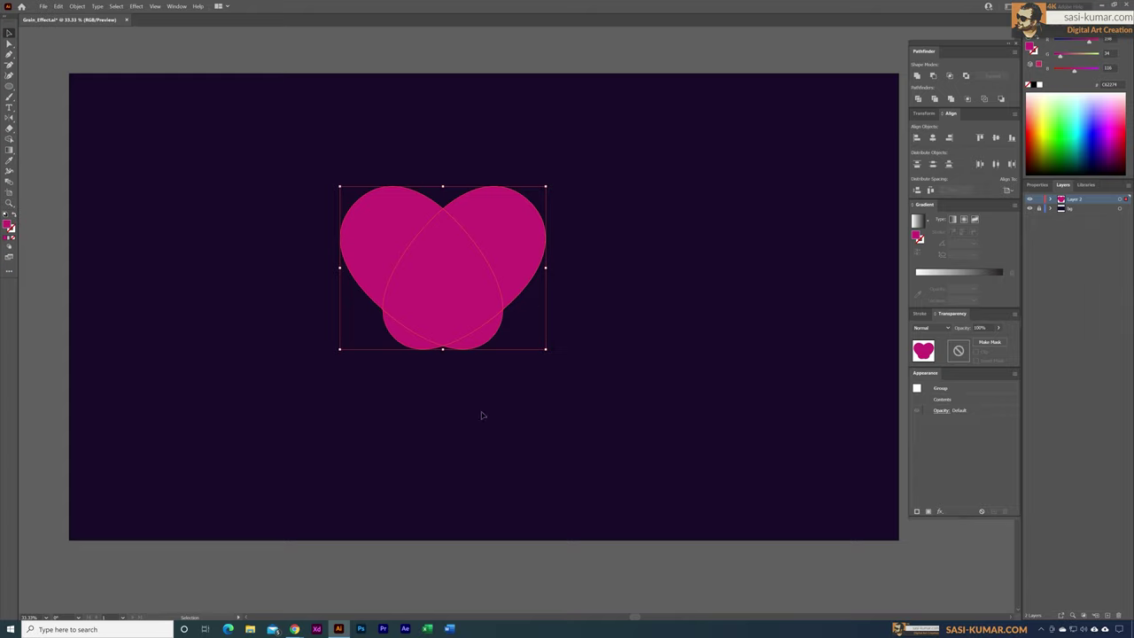
Step: Ungroup the divided pieces so each can be selected individually, and deselect them
right_click(471, 245)
left_click(504, 308)
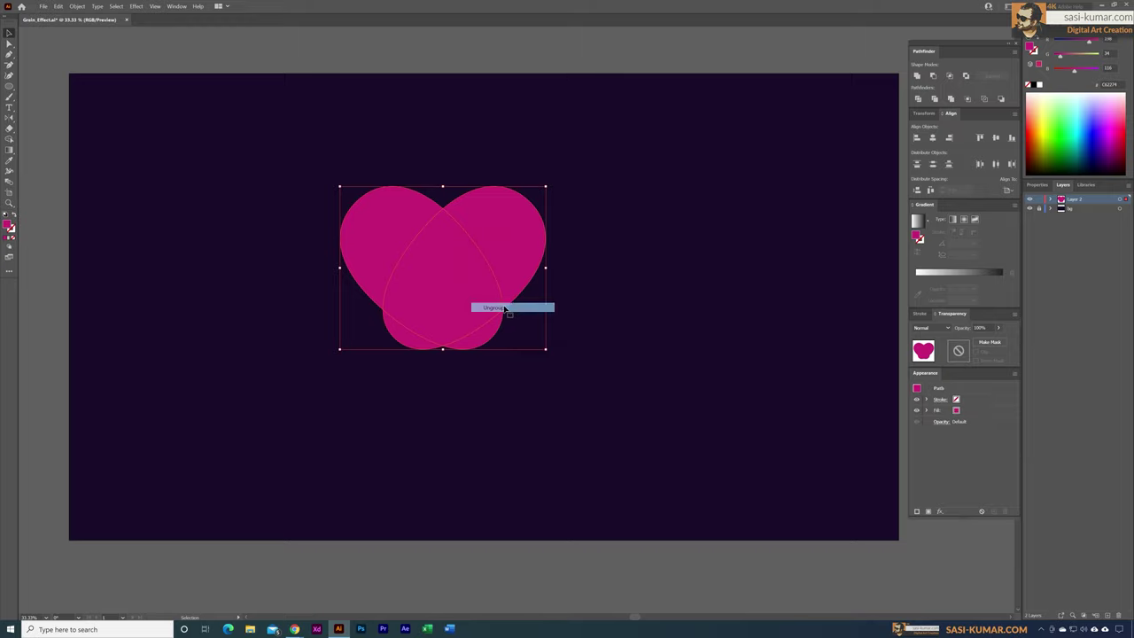
left_click(544, 342)
left_click(528, 284)
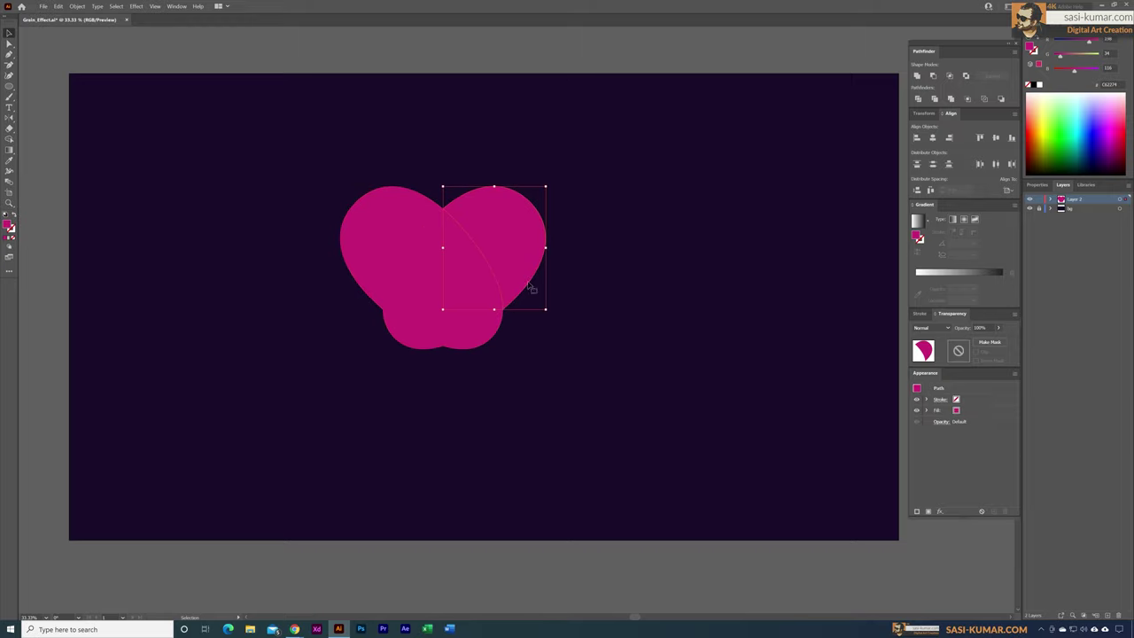
left_click(492, 341)
left_click(424, 347)
left_click(392, 260)
left_click(469, 386)
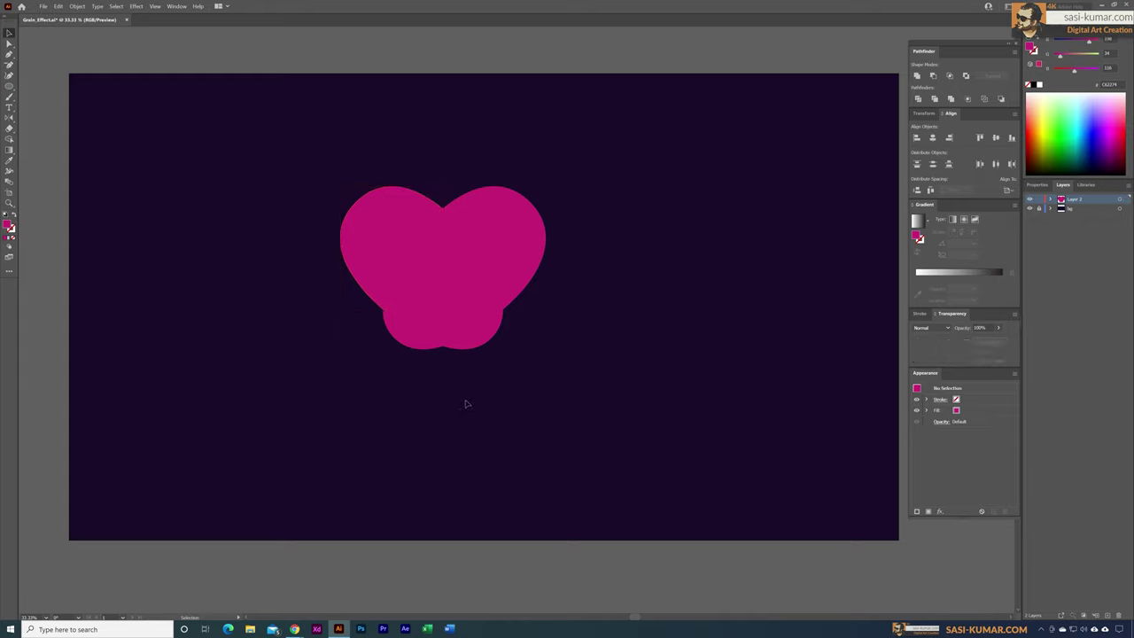
Step: Delete the two leftover pieces bulging out at the lower end of the heart
left_click(490, 345)
left_click(422, 350)
left_click(475, 354)
left_click(484, 351)
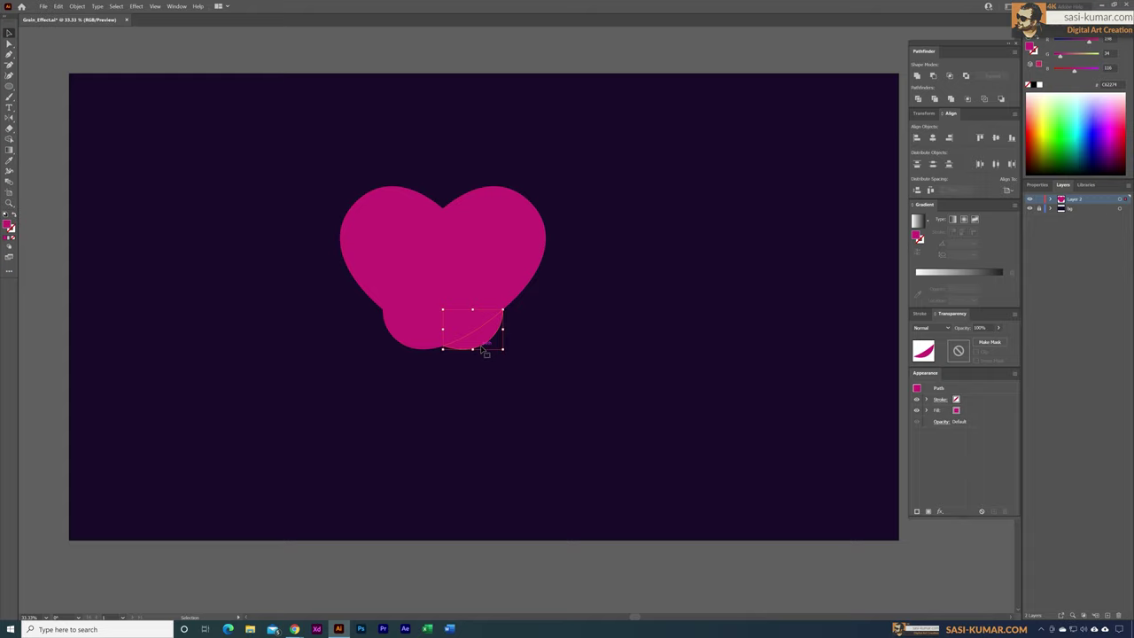
key("Delete")
left_click(411, 348)
key("Delete")
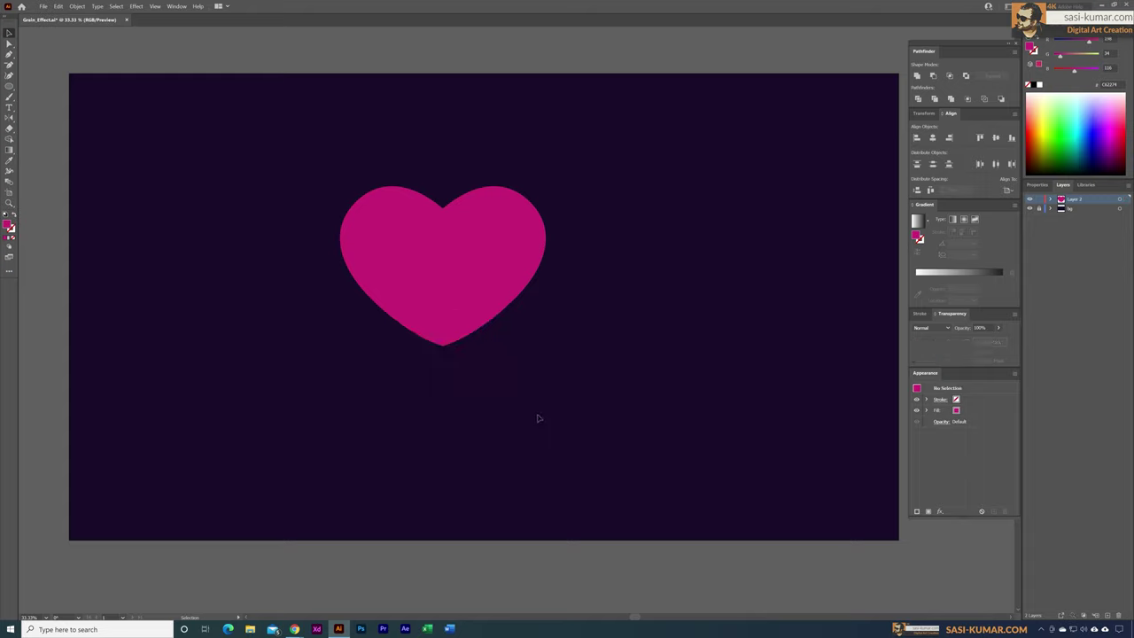
Step: Unite the heart's central piece with its left piece, and simplify the paths of both remaining heart shapes
left_click(426, 308)
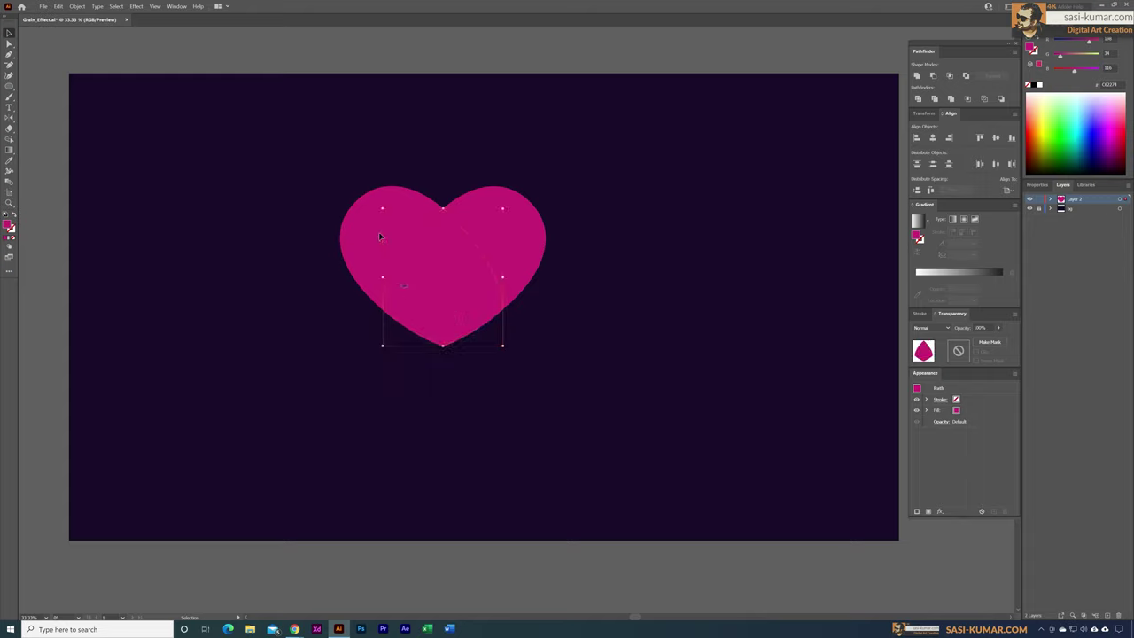
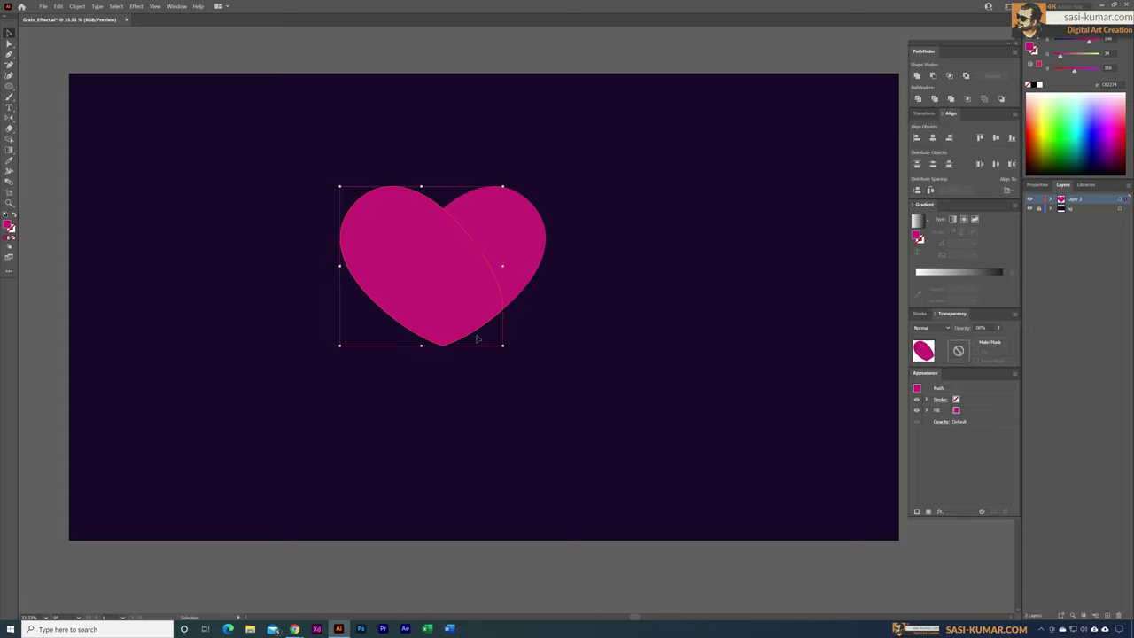
left_click(523, 252, "shift")
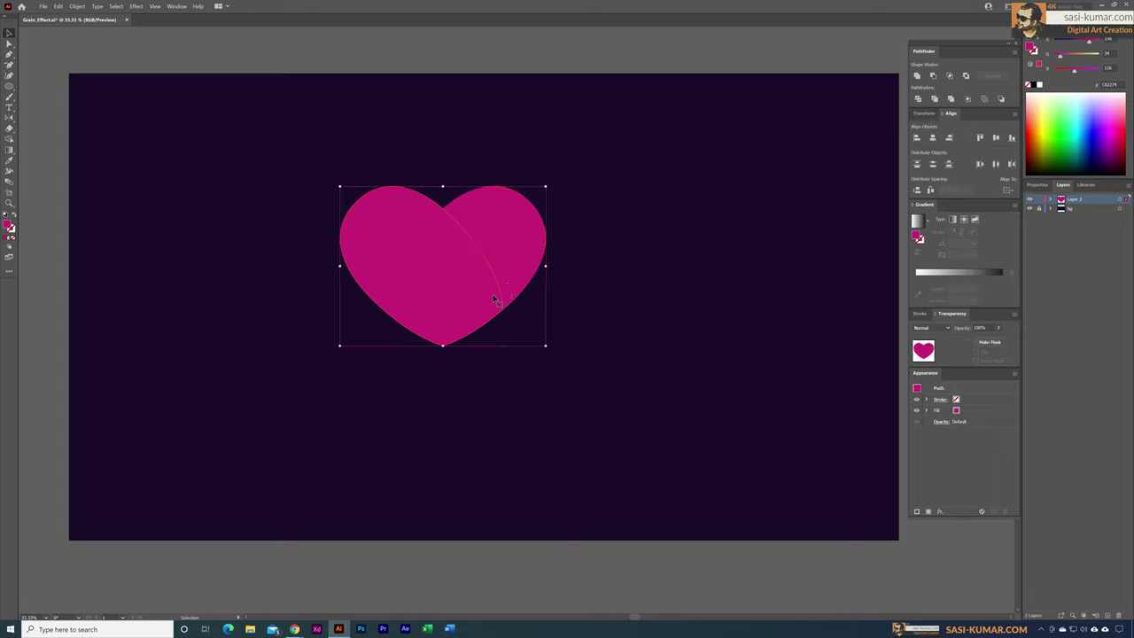
left_click(77, 6)
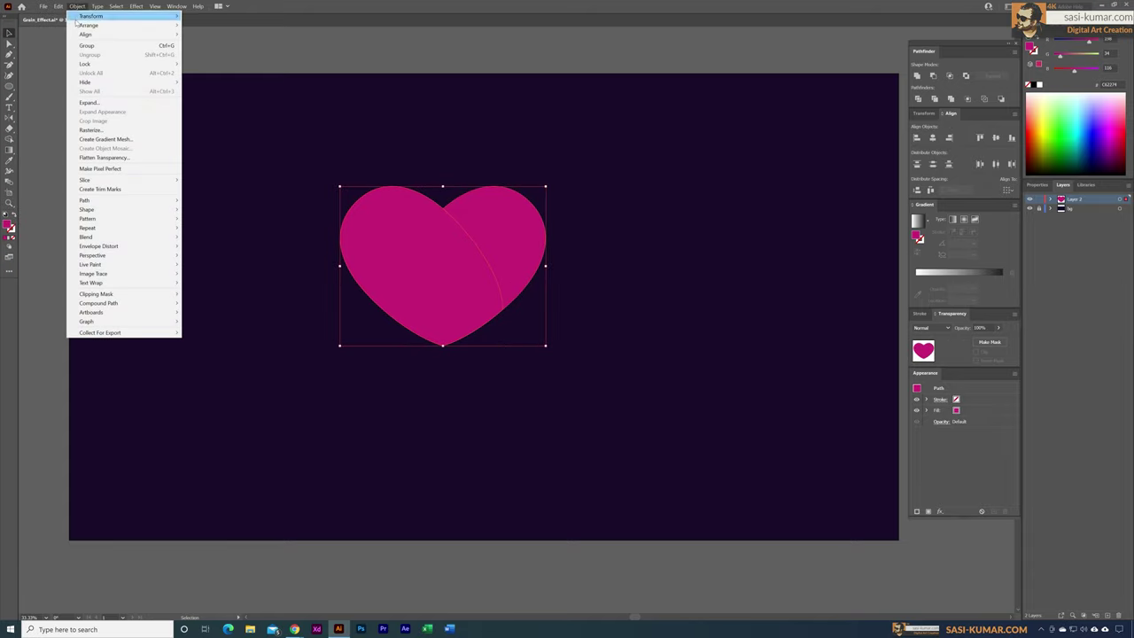
mouse_move(148, 204)
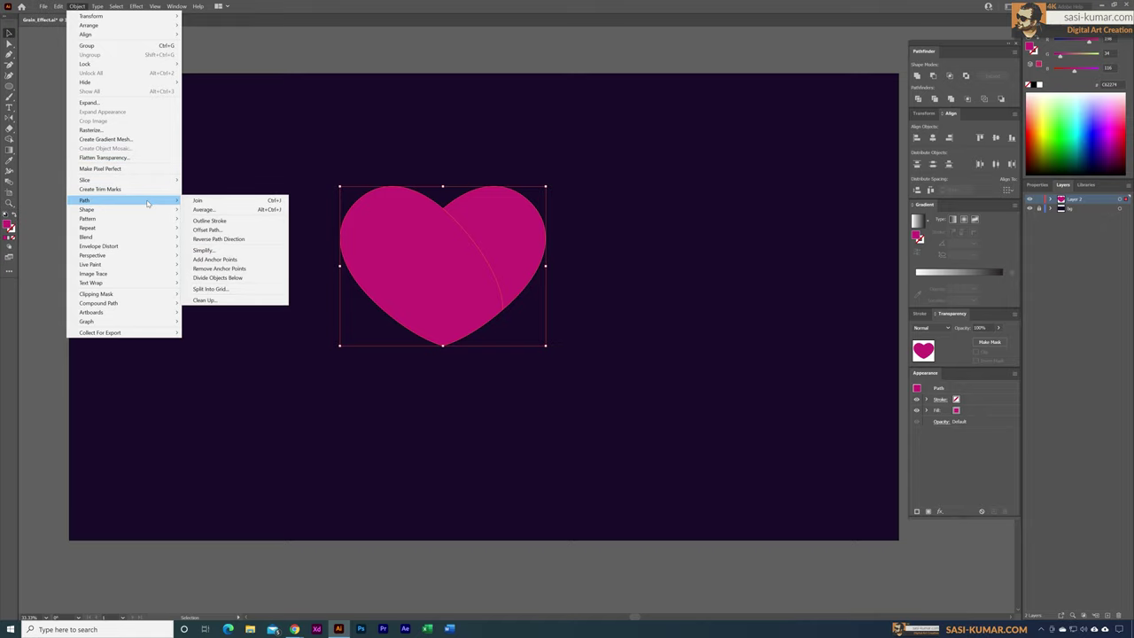
left_click(204, 251)
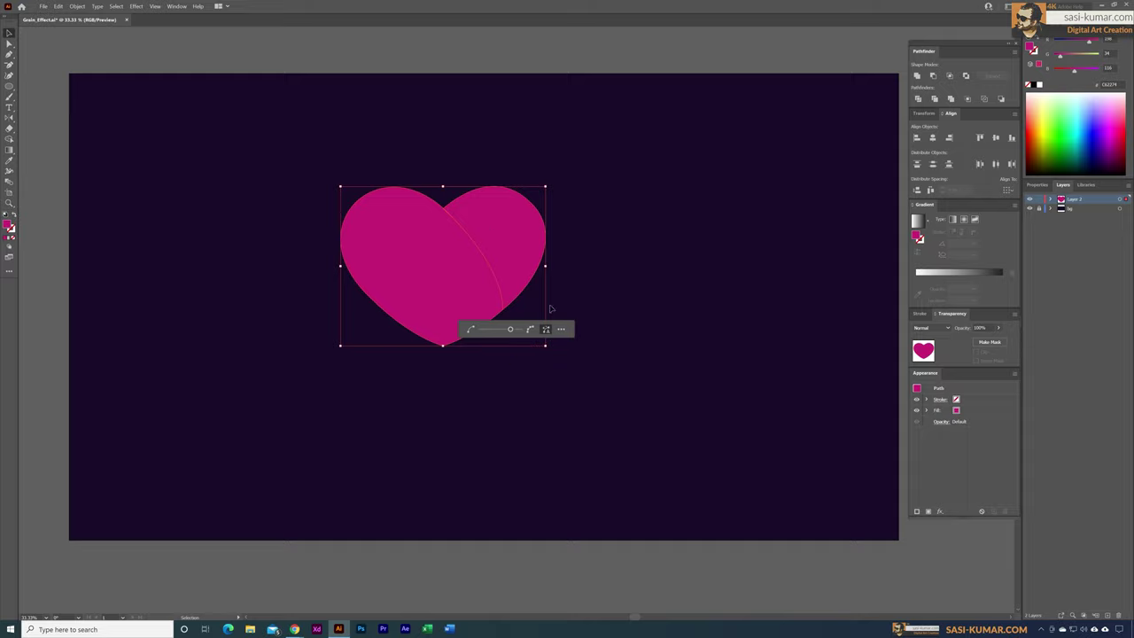
left_click(734, 255)
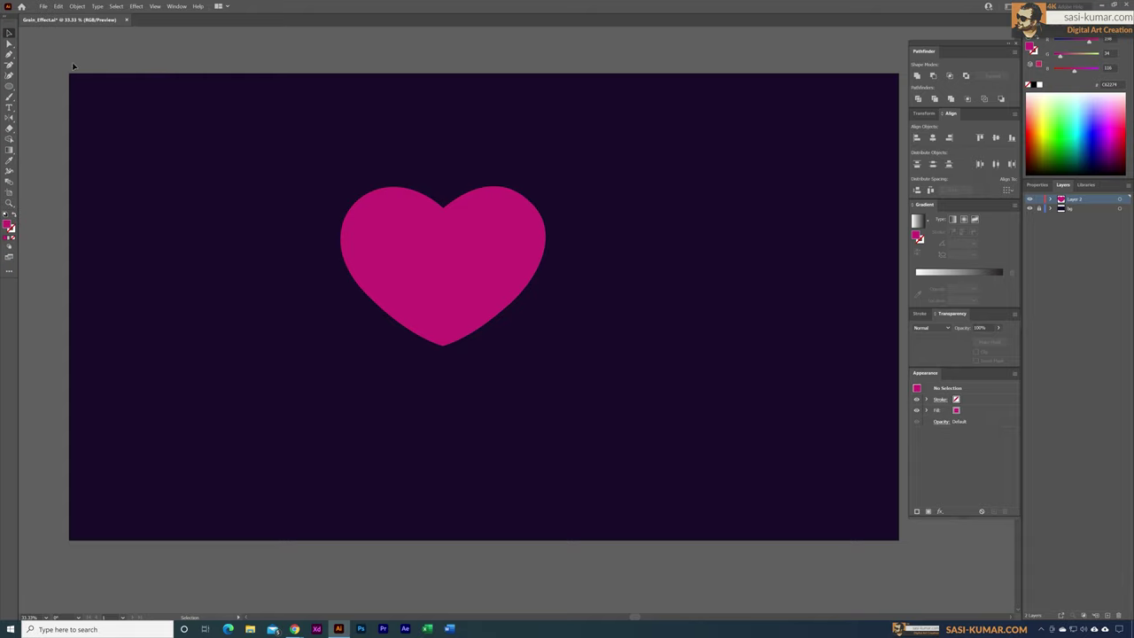
Step: Try to delete the anchor point on the lower-left edge of the large heart piece
left_click(10, 44)
left_click(390, 279)
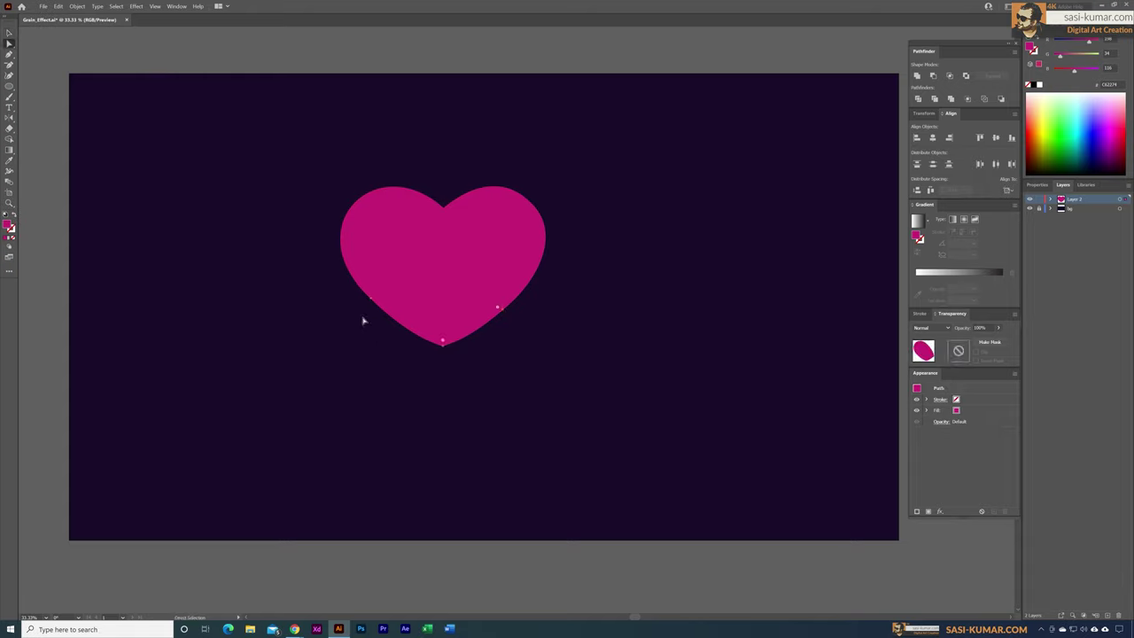
left_click(372, 302)
key("Delete")
left_click(576, 349)
Step: Examine the anchor points of both simplified heart pieces
left_click(514, 241)
left_click(410, 271)
left_click(509, 395)
left_click(422, 280)
left_click(467, 293)
left_click(466, 291)
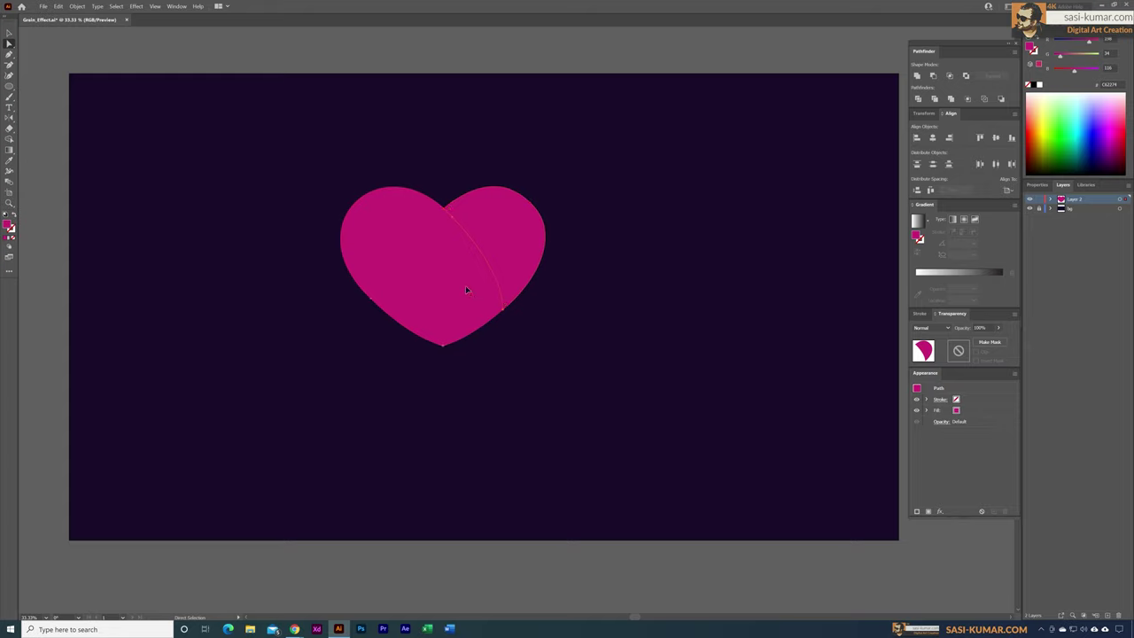
left_click(706, 332)
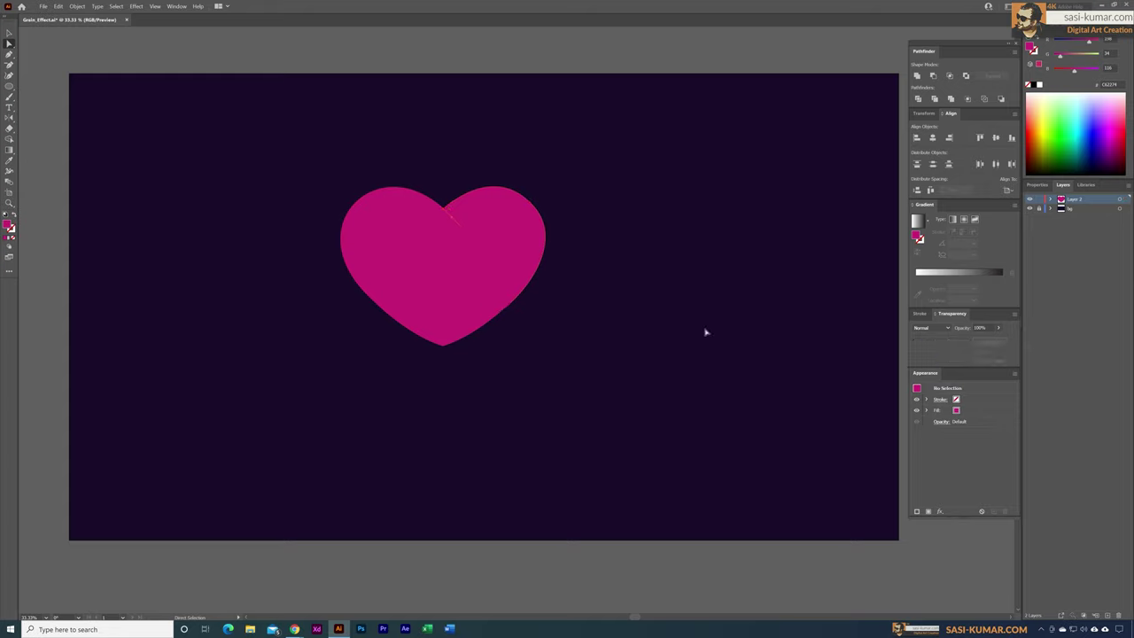
Step: Fill the heart's right piece with a darker magenta, and deselect it
left_click(525, 225)
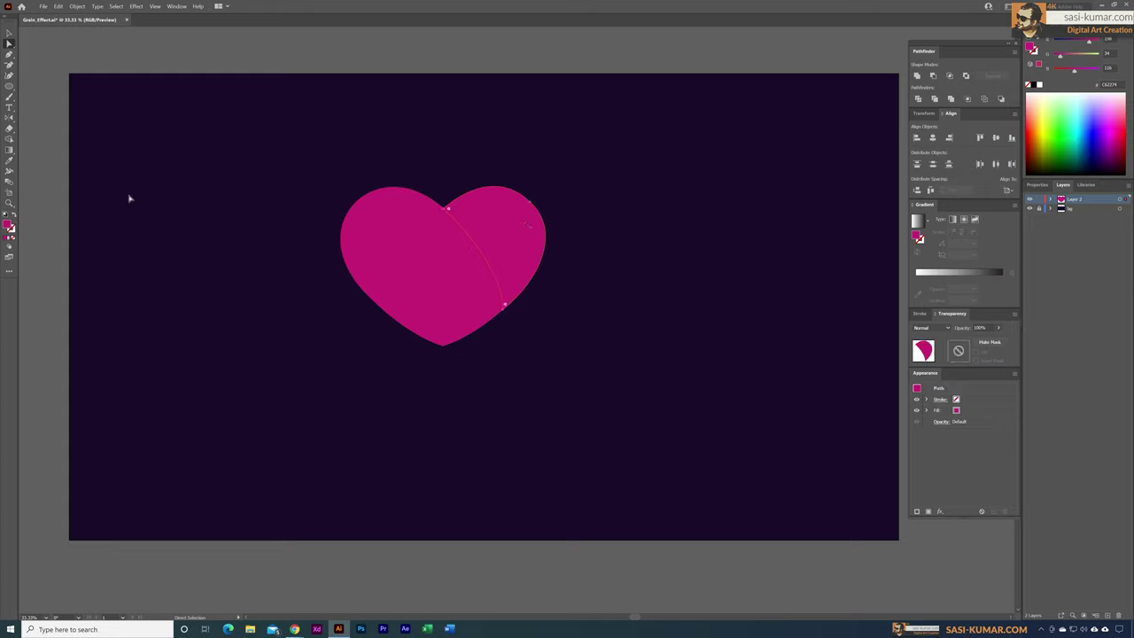
double_click(9, 227)
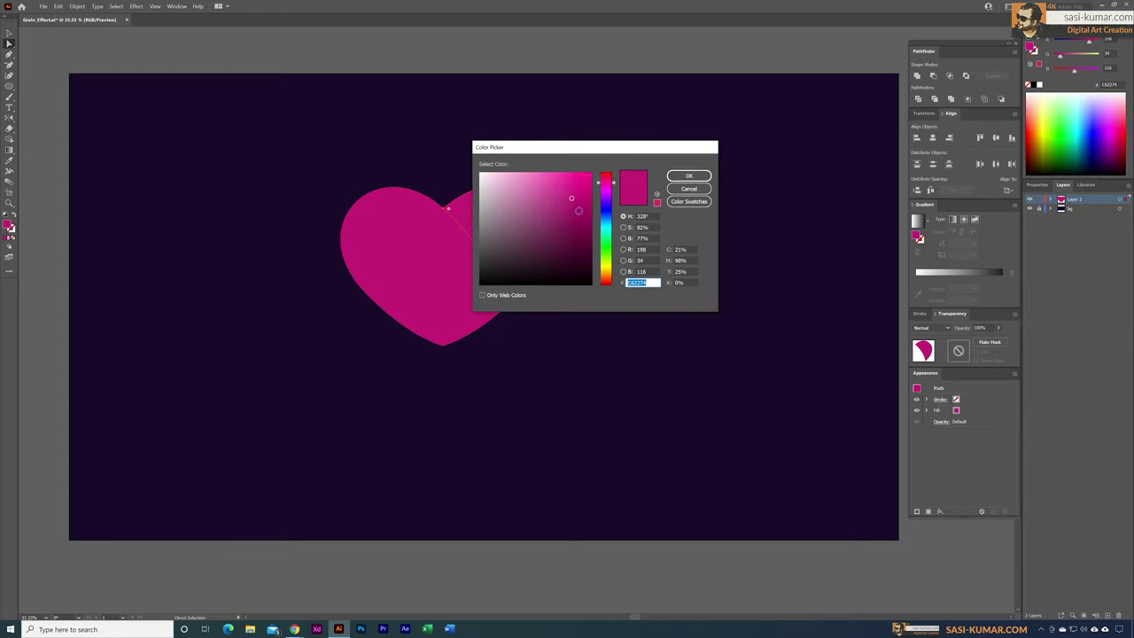
left_click_drag(578, 207, 572, 213)
left_click(682, 177)
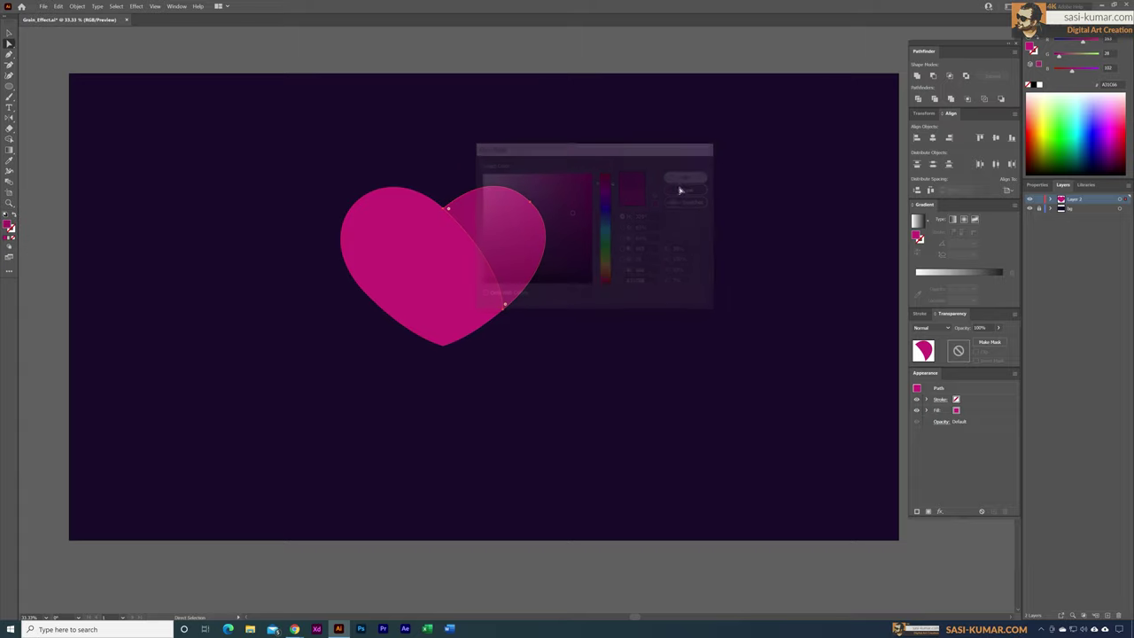
key("v")
left_click(524, 42)
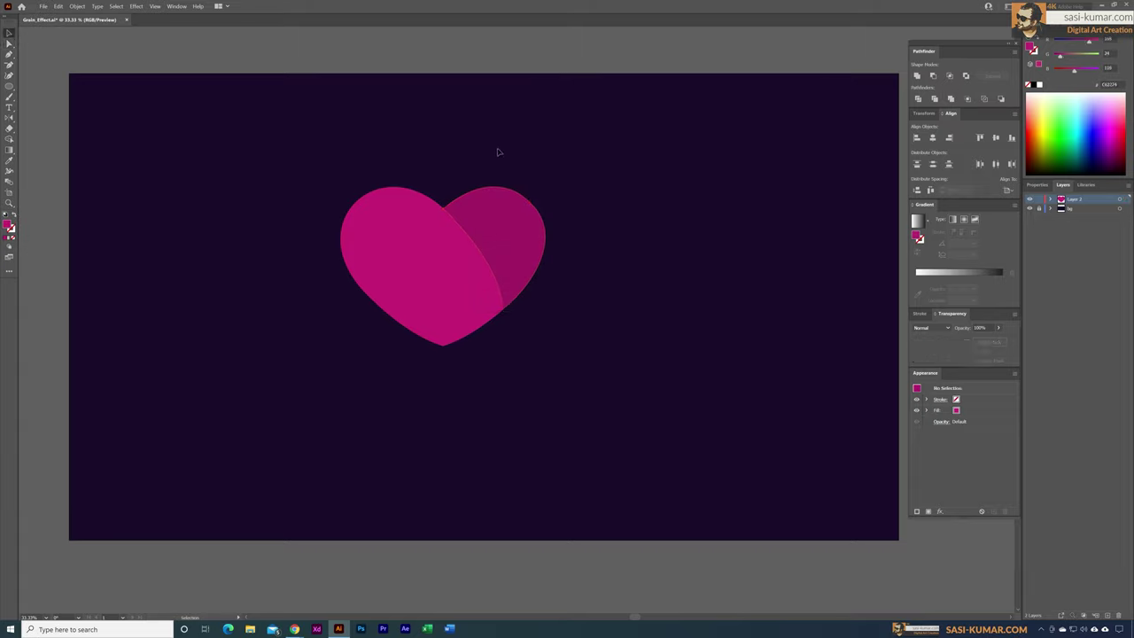
Step: Round the bottom tip of the heart's left piece, and deselect it
left_click(435, 259)
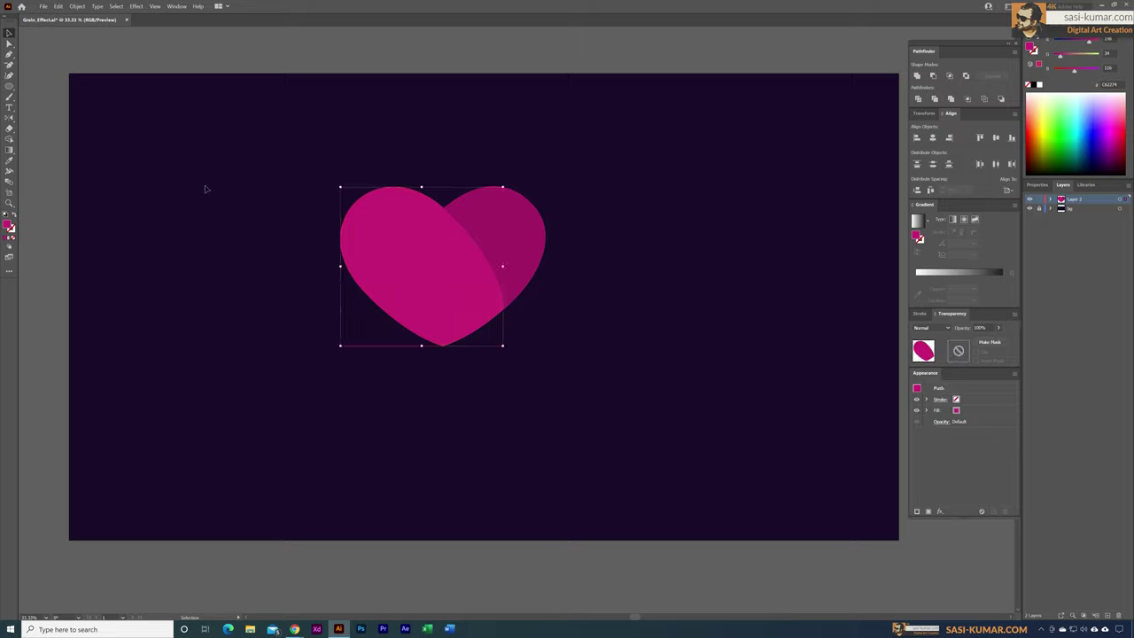
left_click(9, 43)
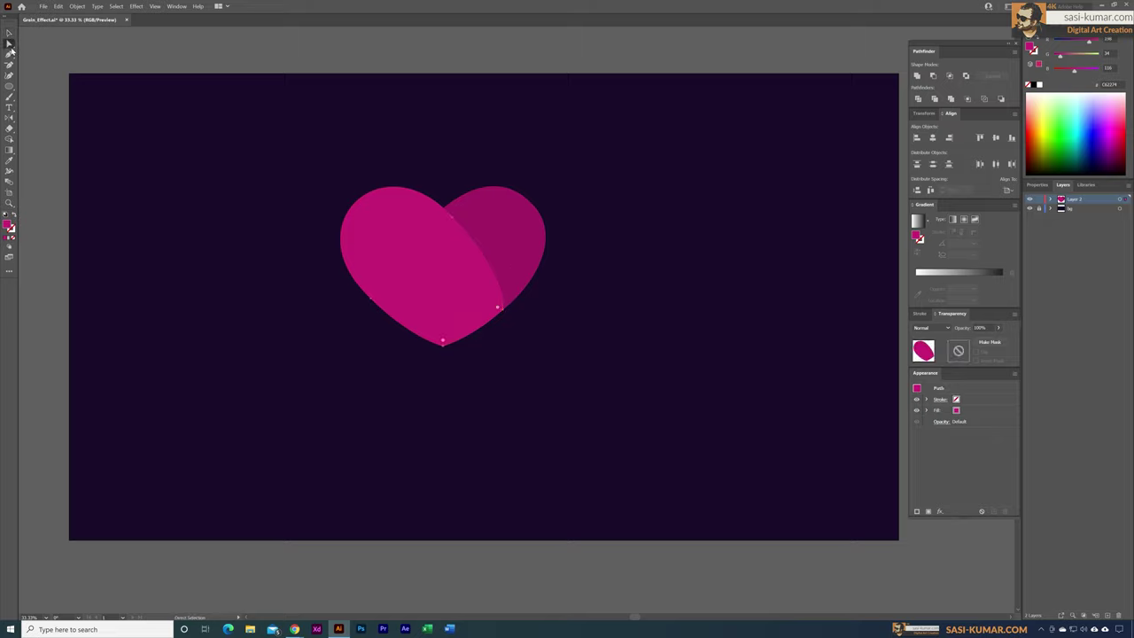
left_click(444, 349)
key("ctrl+plus")
key("ctrl+plus")
key("ctrl+plus")
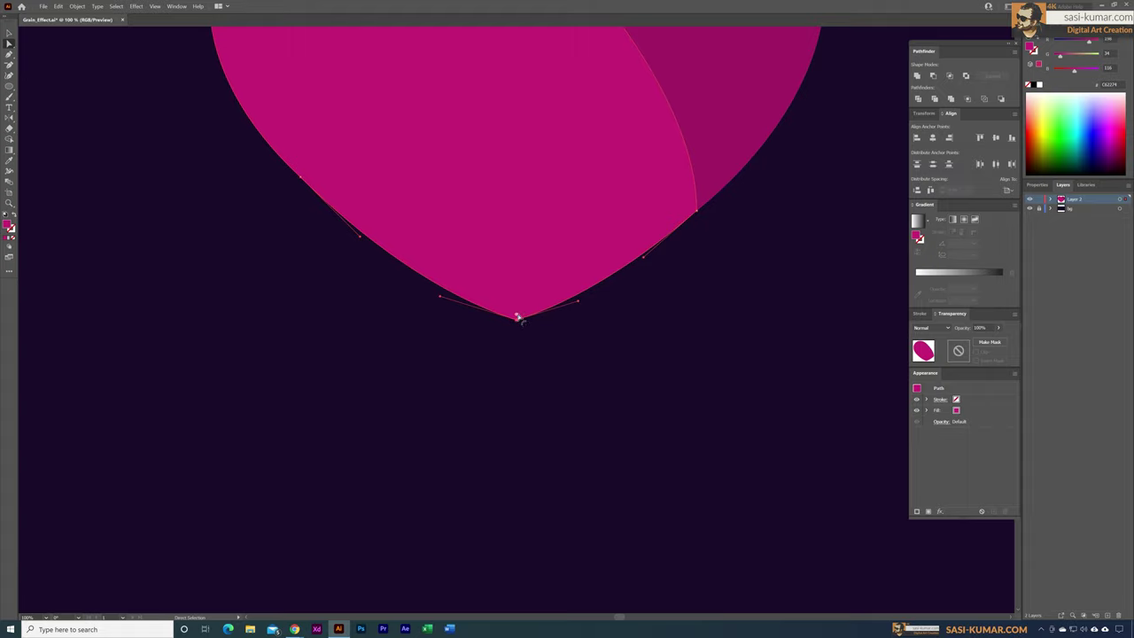
left_click_drag(519, 317, 519, 254)
key("ctrl+minus")
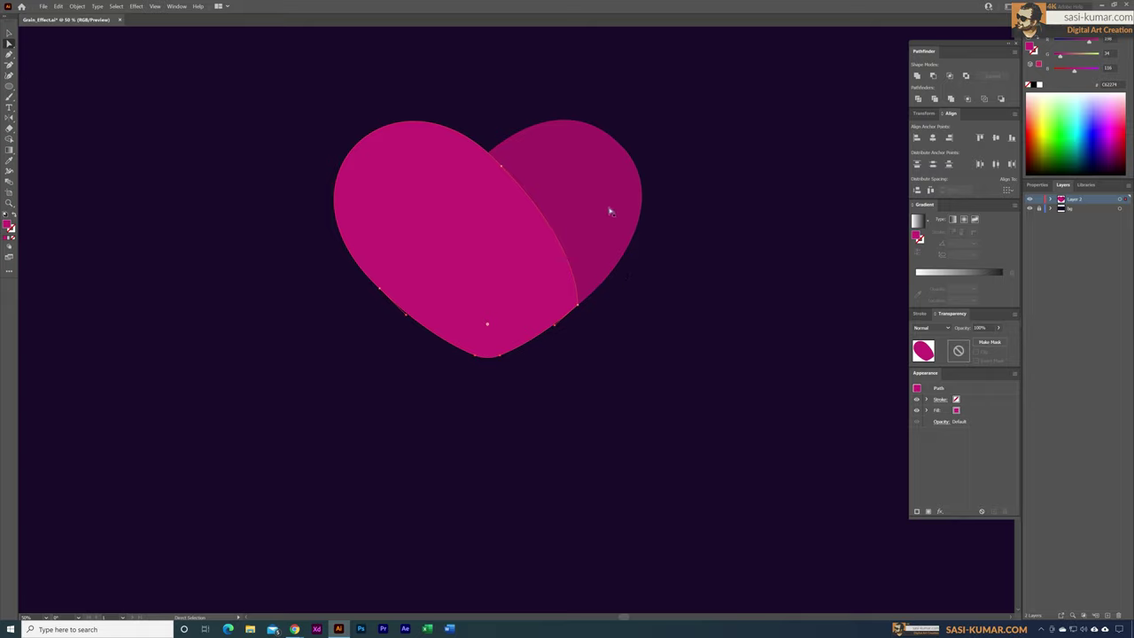
left_click(8, 54)
left_click(9, 33)
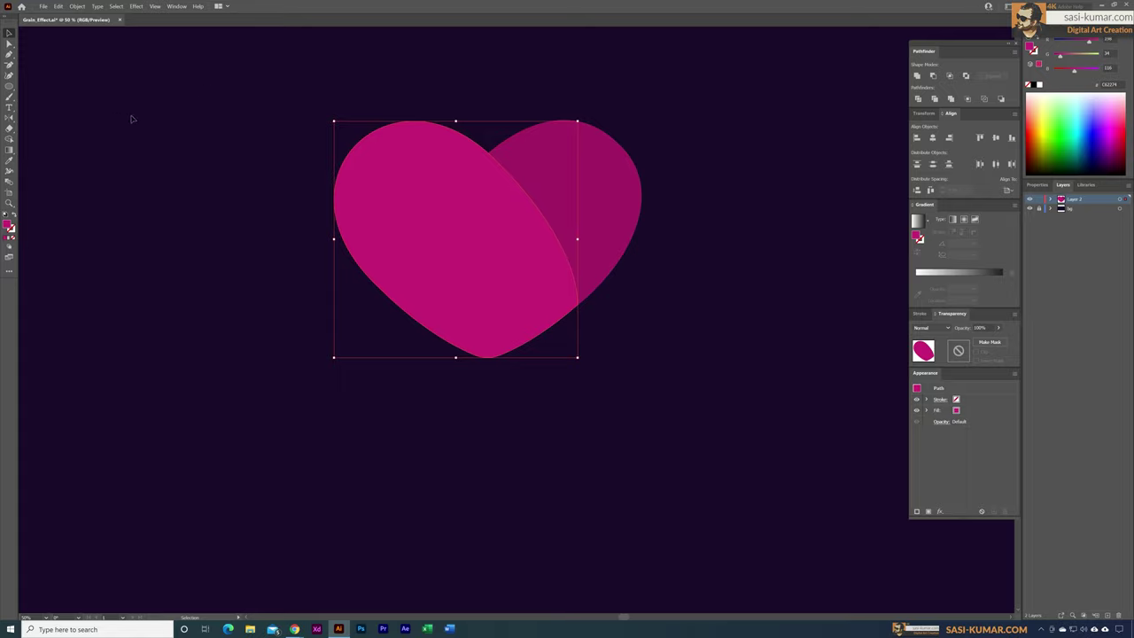
left_click(207, 121)
Step: Draw a closed curved shape with the Pen tool that extends the left piece's dividing edge in an S-curve to the heart's lower-right outline
left_click(10, 54)
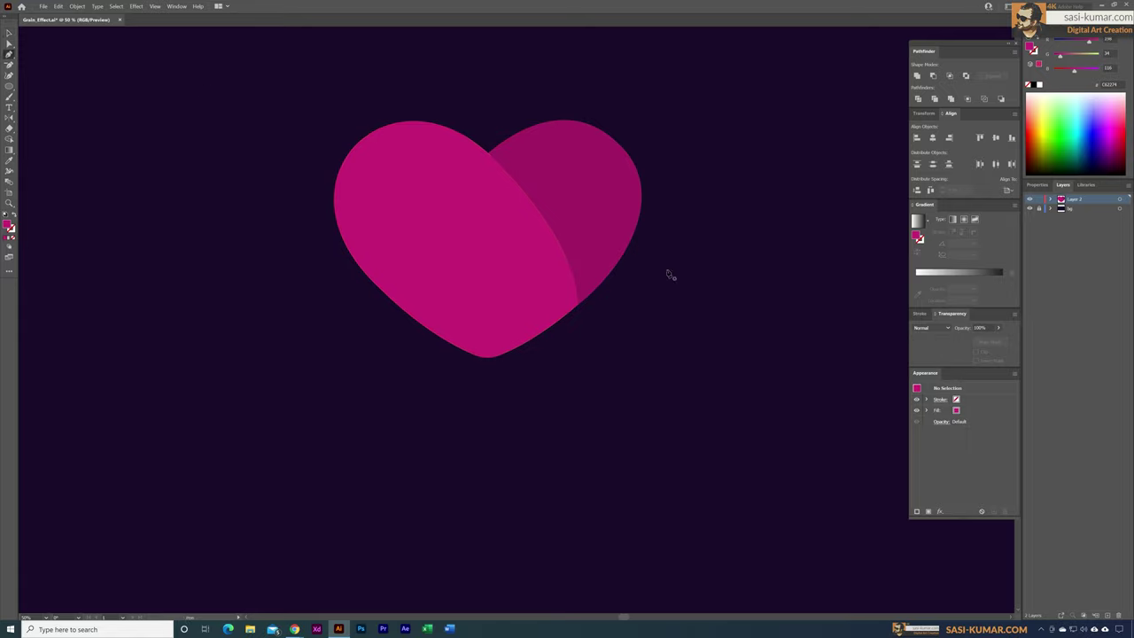
left_click(546, 219)
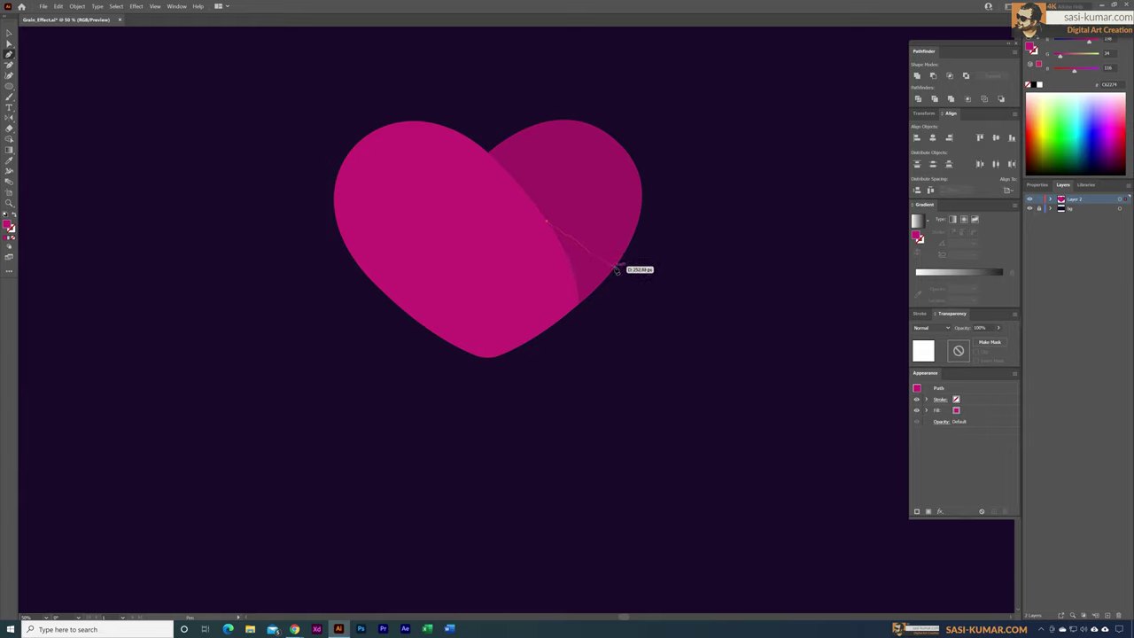
left_click(617, 268)
left_click_drag(618, 269, 576, 307)
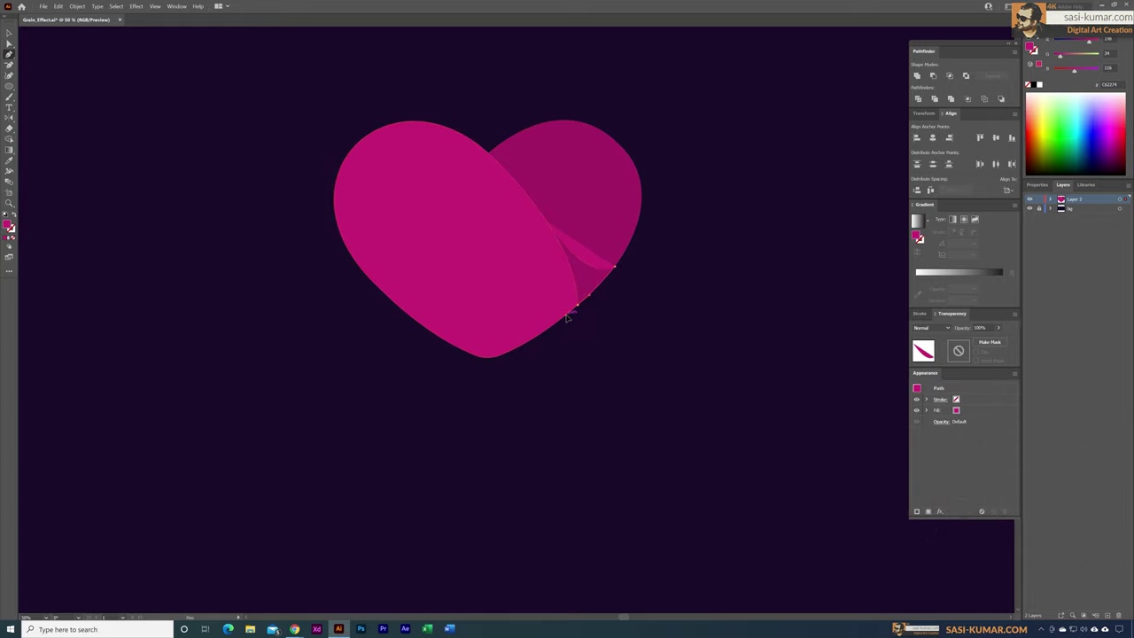
left_click(564, 316)
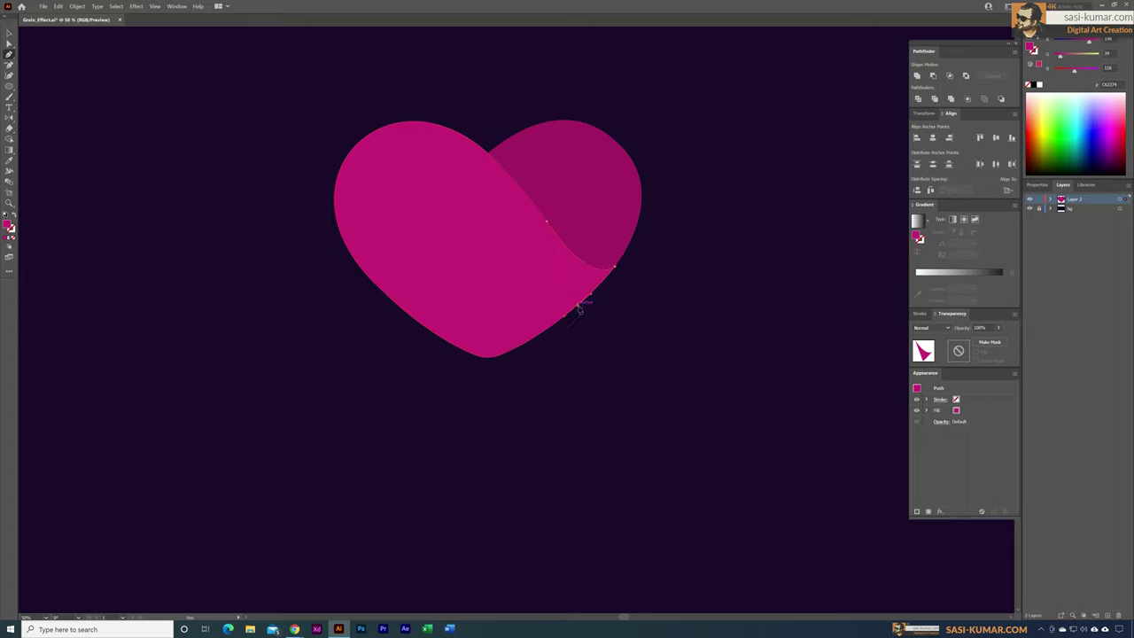
left_click_drag(578, 306, 551, 225)
left_click(9, 34)
left_click(764, 333)
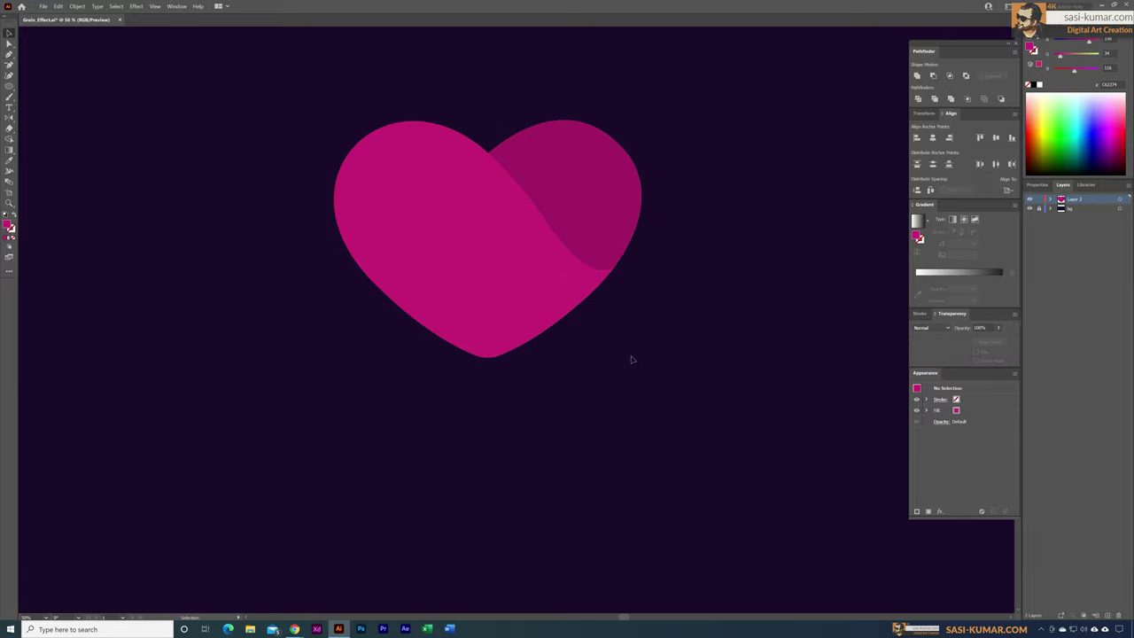
Step: Add an anchor point on the new shape's outer edge and move it slightly outward to match the heart's outline
left_click(601, 296)
scroll(597, 292, "up", 3)
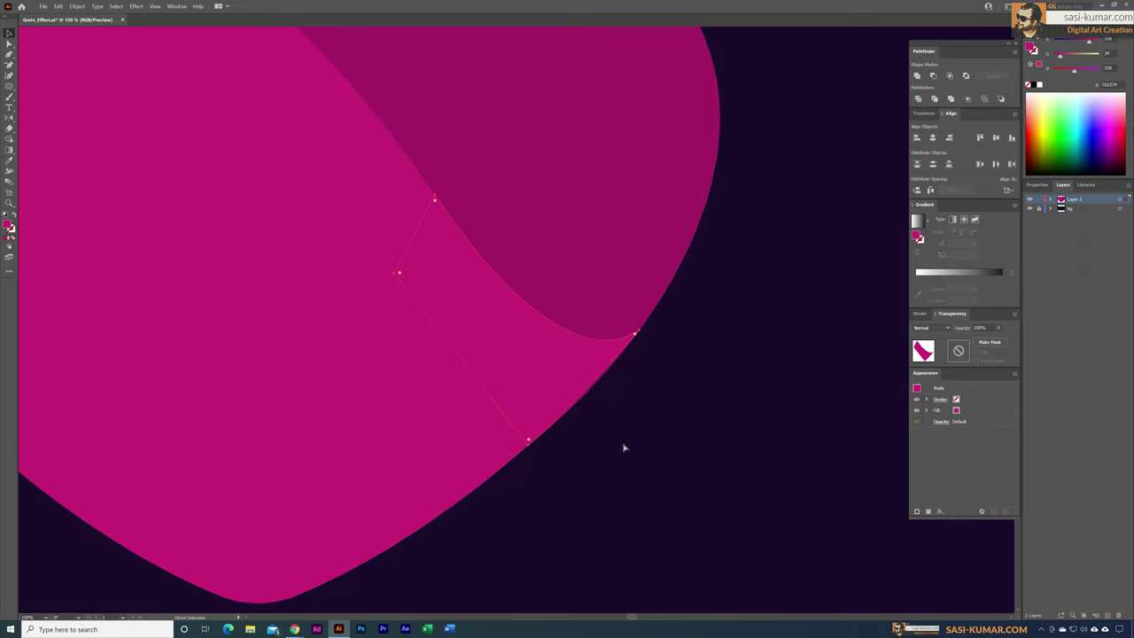
scroll(624, 448, "up", 1)
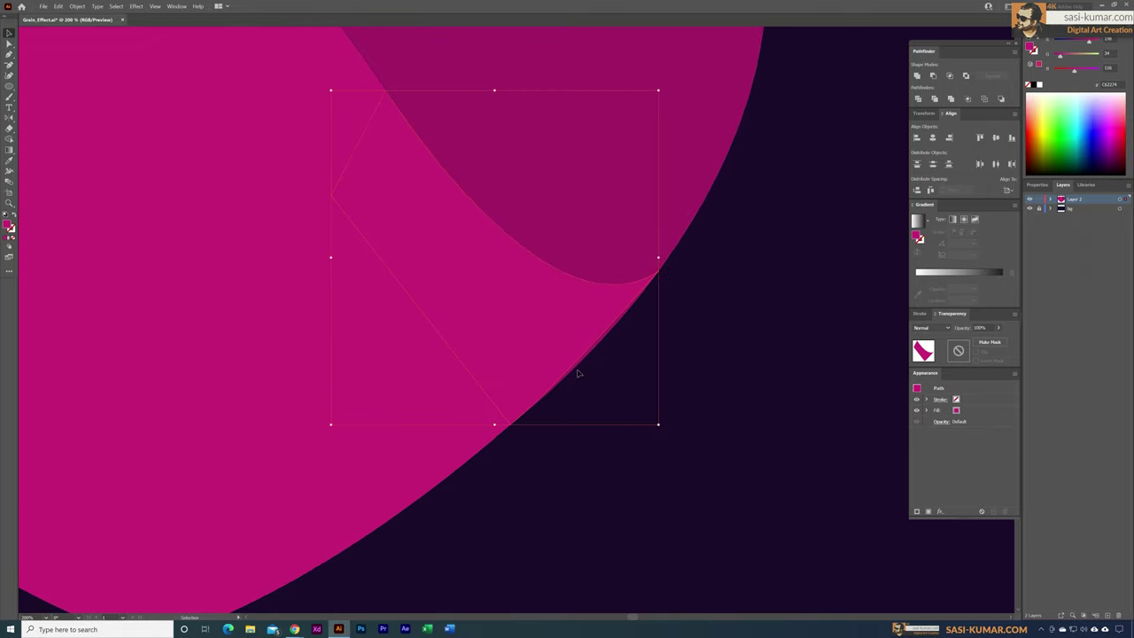
left_click(8, 43)
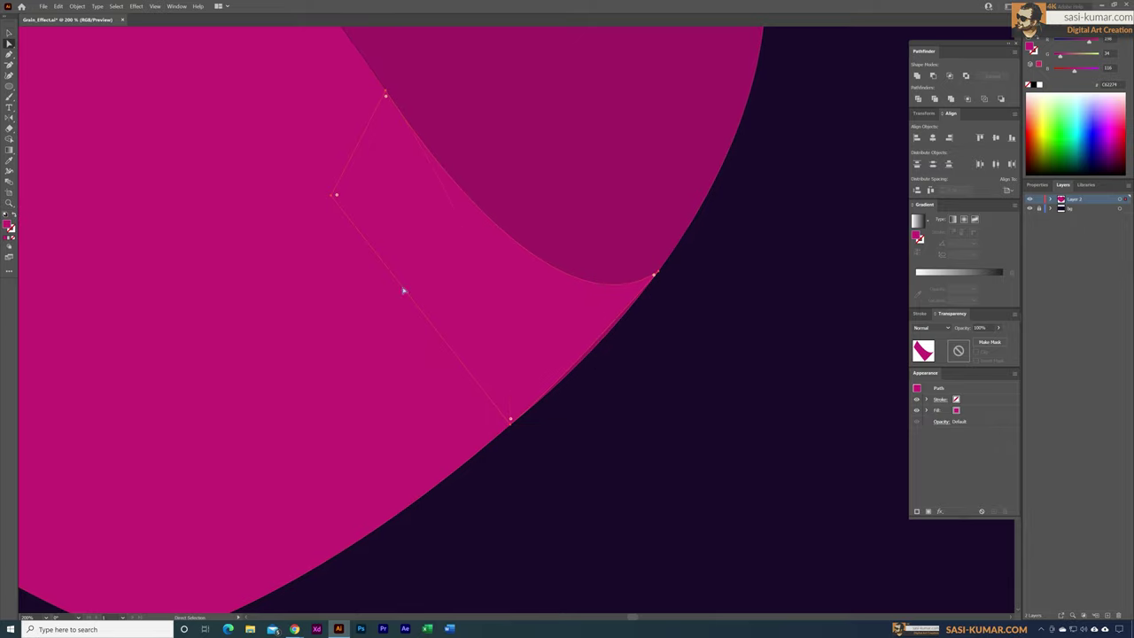
left_click(9, 54)
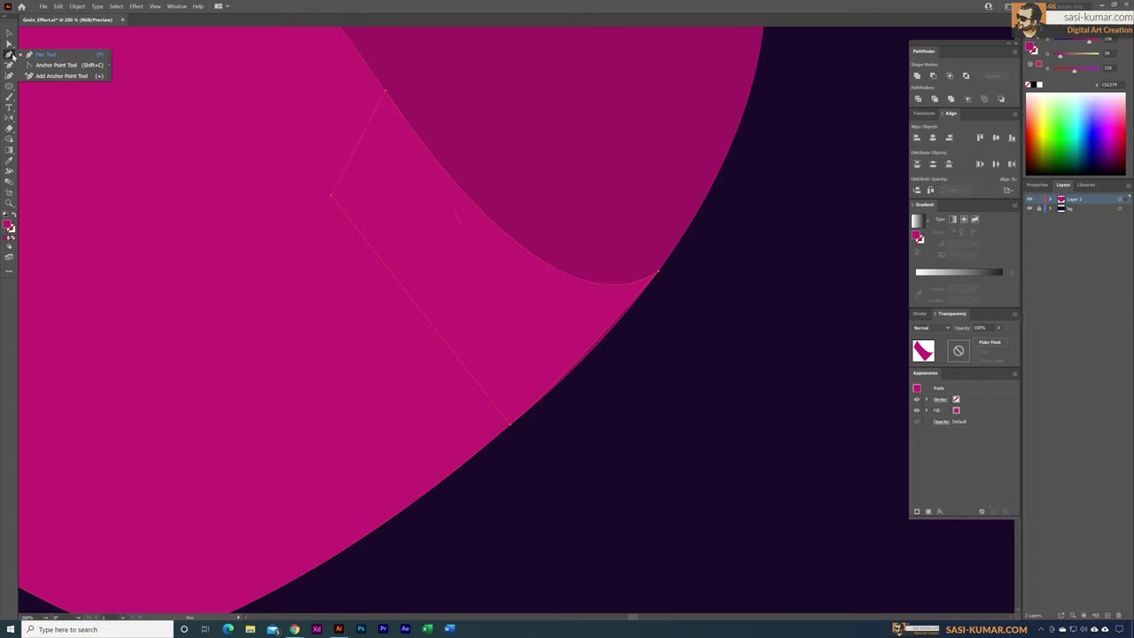
left_click(53, 75)
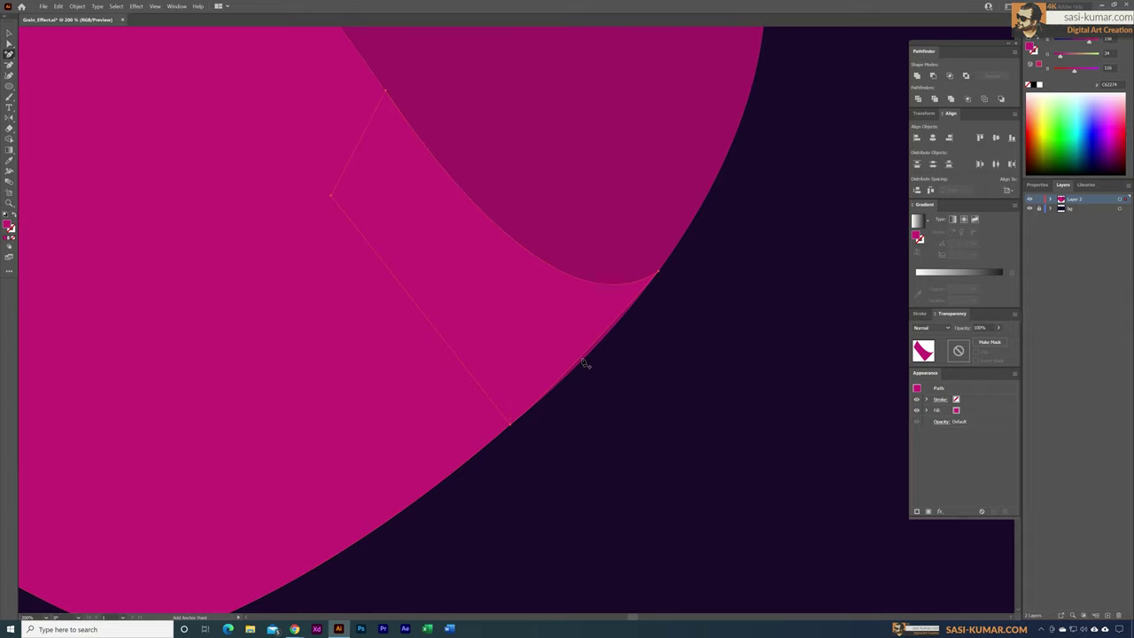
left_click(580, 357)
left_click(8, 42)
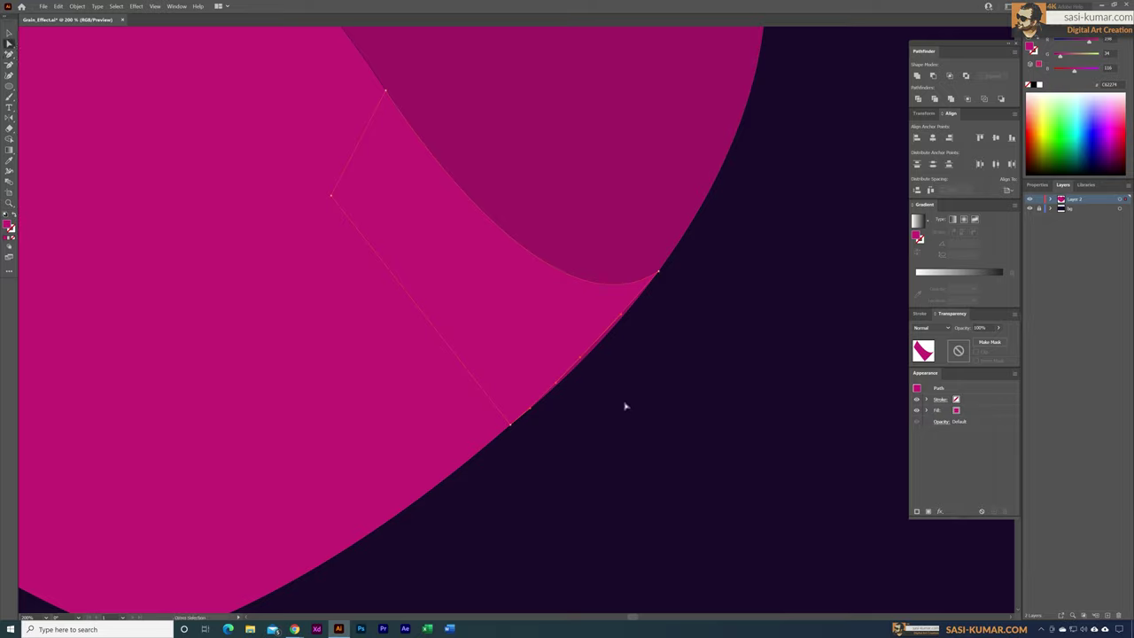
left_click(582, 361)
left_click_drag(582, 361, 584, 364)
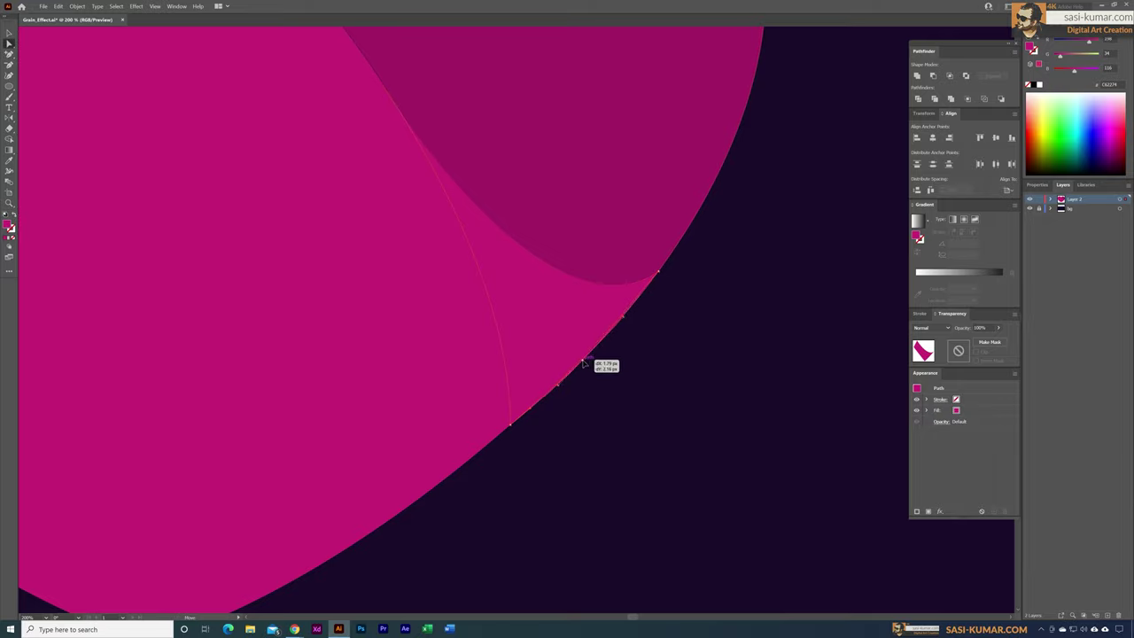
left_click(635, 410)
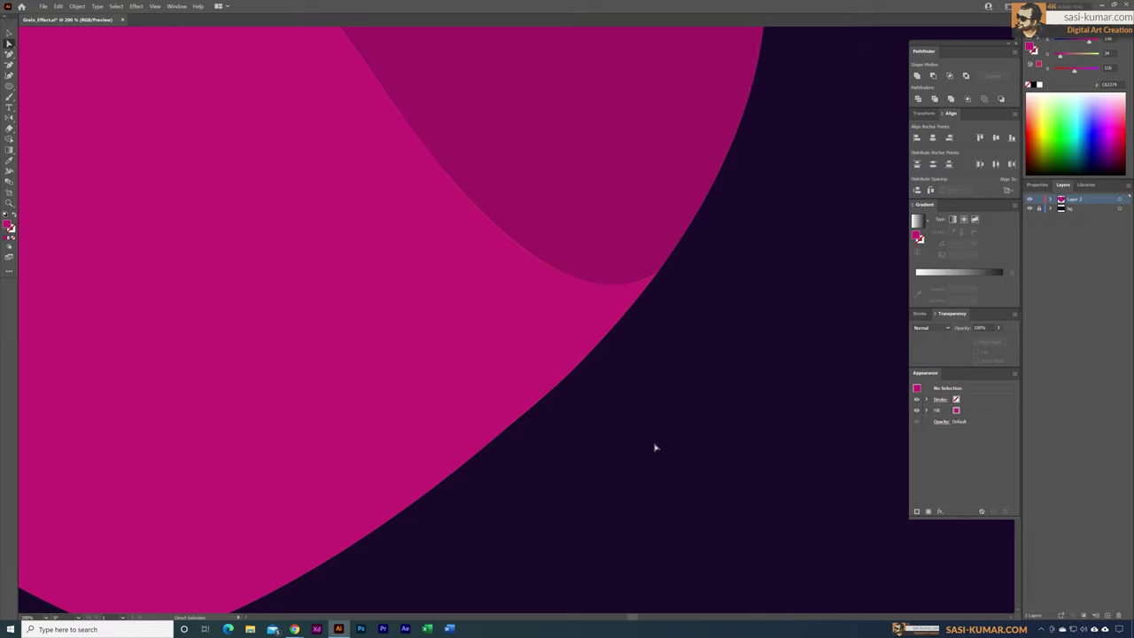
Step: Unite the new curved shape with the heart's left piece
left_click(534, 350)
key("ctrl+minus")
key("ctrl+minus")
key("ctrl+minus")
key("ctrl+minus")
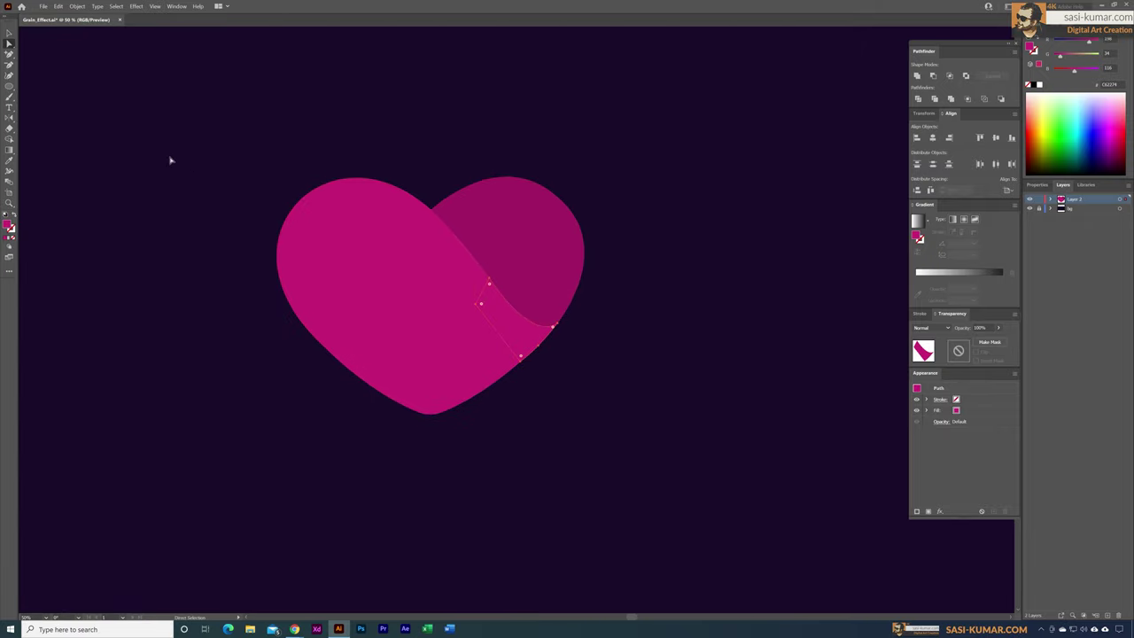
left_click(9, 33)
left_click(401, 314)
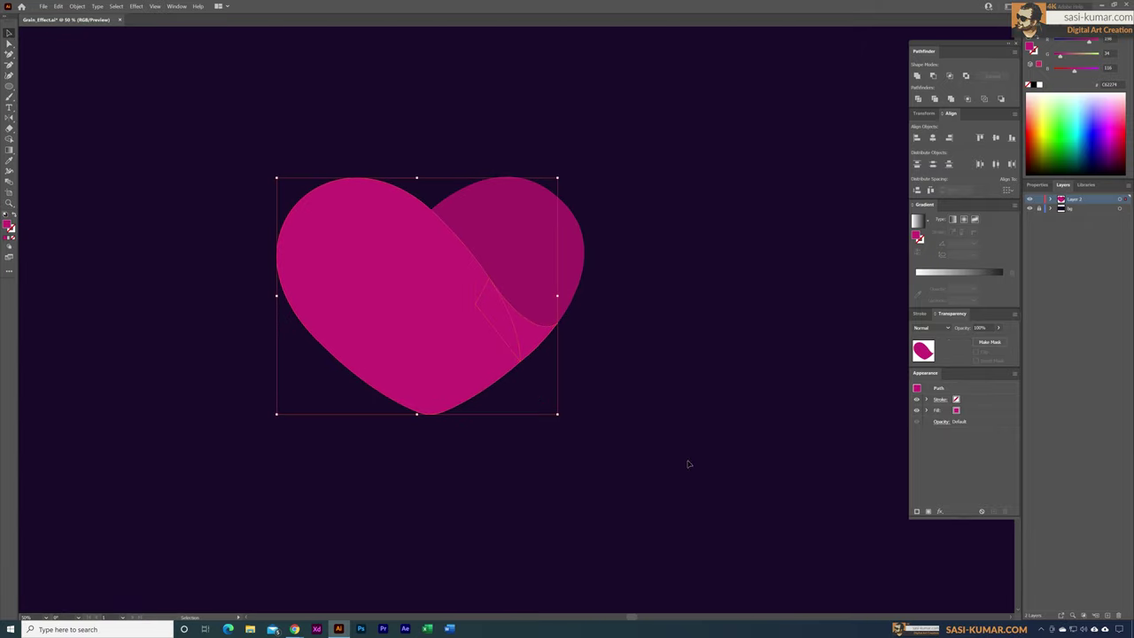
left_click(917, 78)
left_click(689, 398)
left_click(382, 302)
left_click(633, 433)
left_click(479, 350)
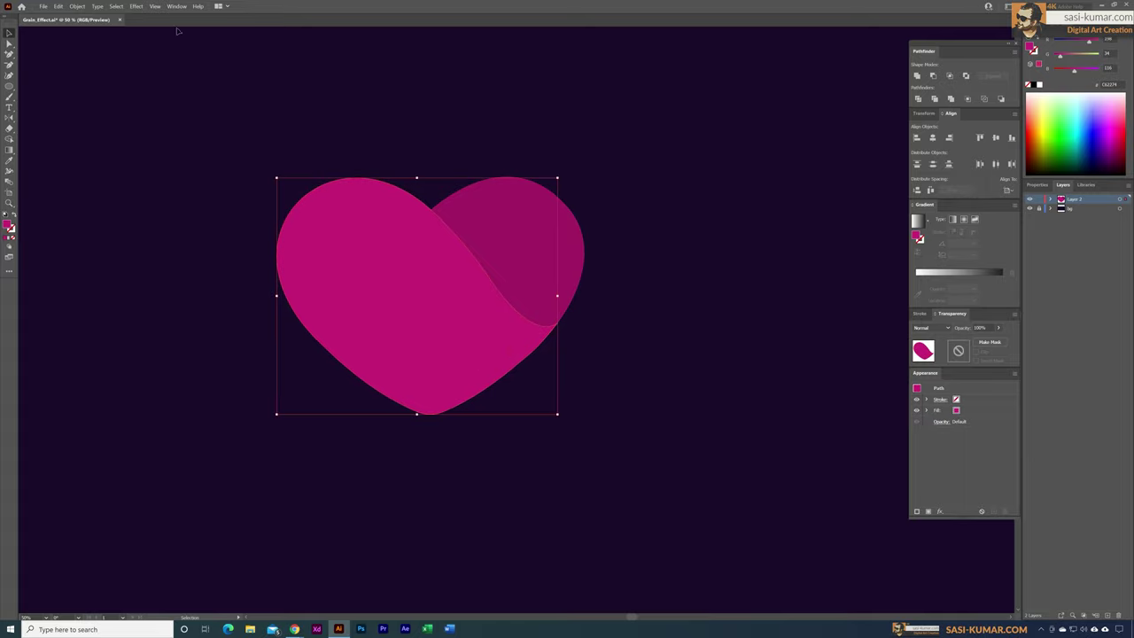
Step: Simplify the path of the united left heart piece, check its anchor points, and deselect it
left_click(77, 7)
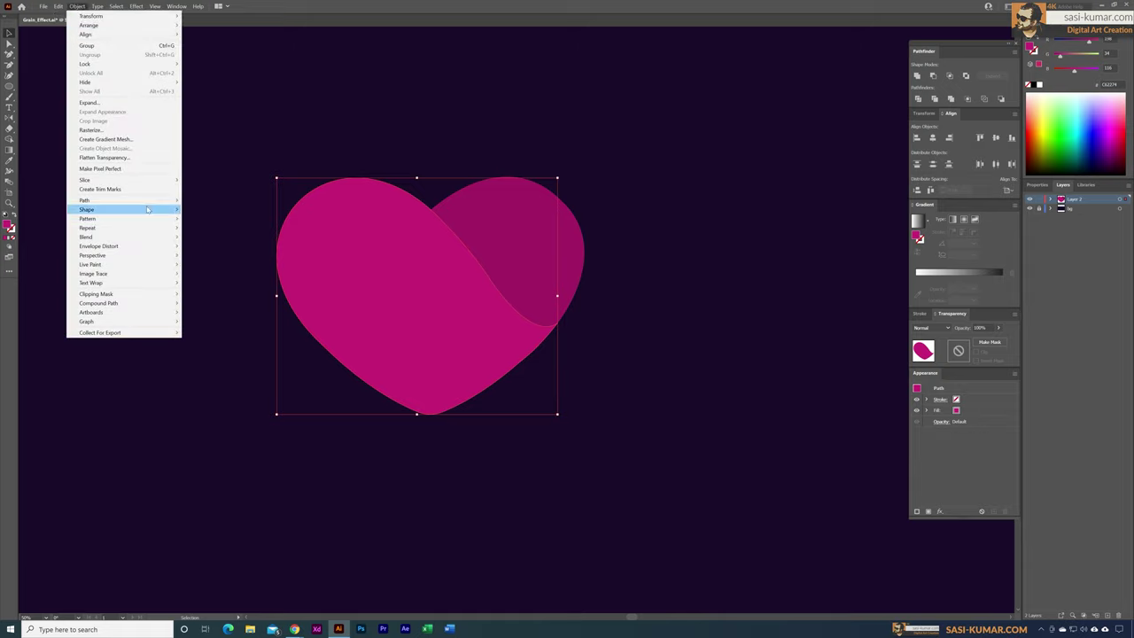
mouse_move(151, 201)
left_click(233, 250)
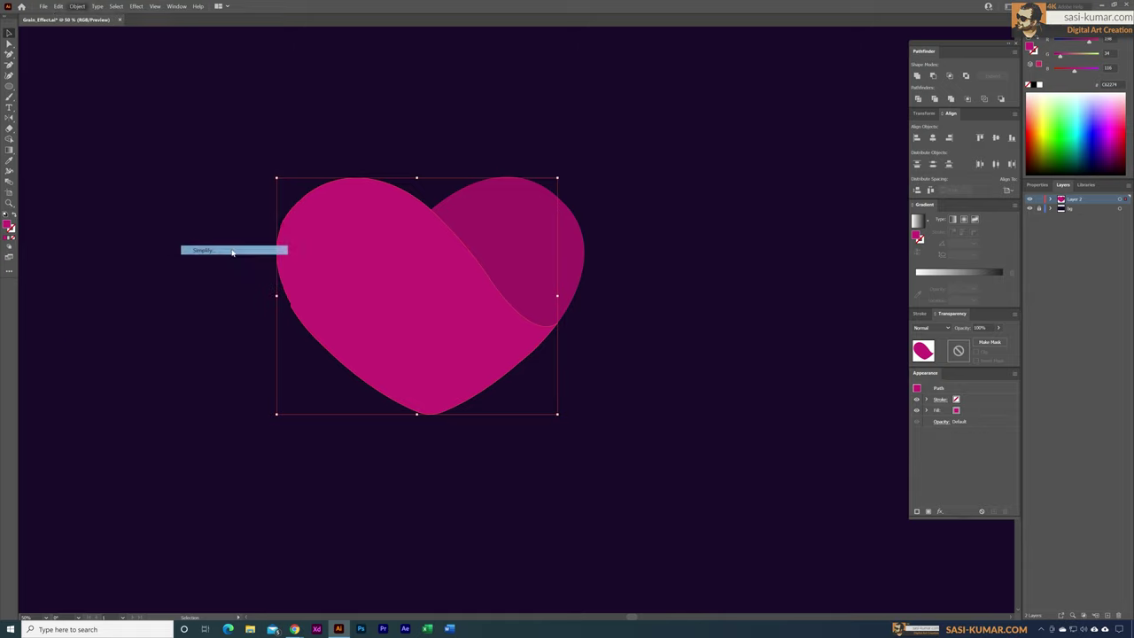
left_click_drag(502, 328, 511, 329)
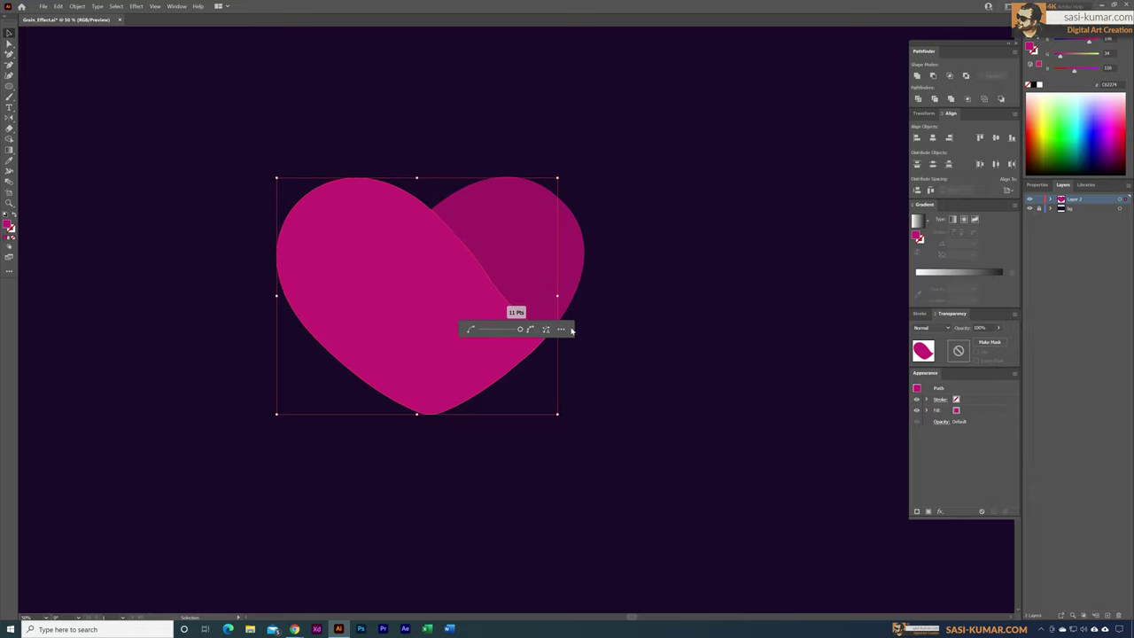
left_click(715, 338)
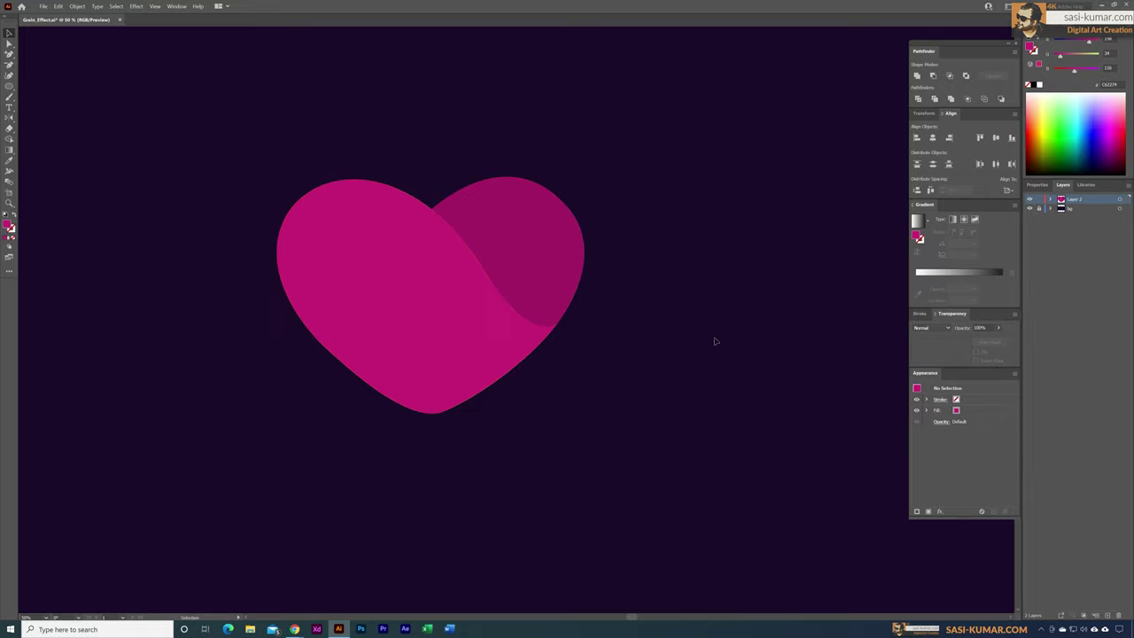
left_click(467, 361)
left_click(10, 44)
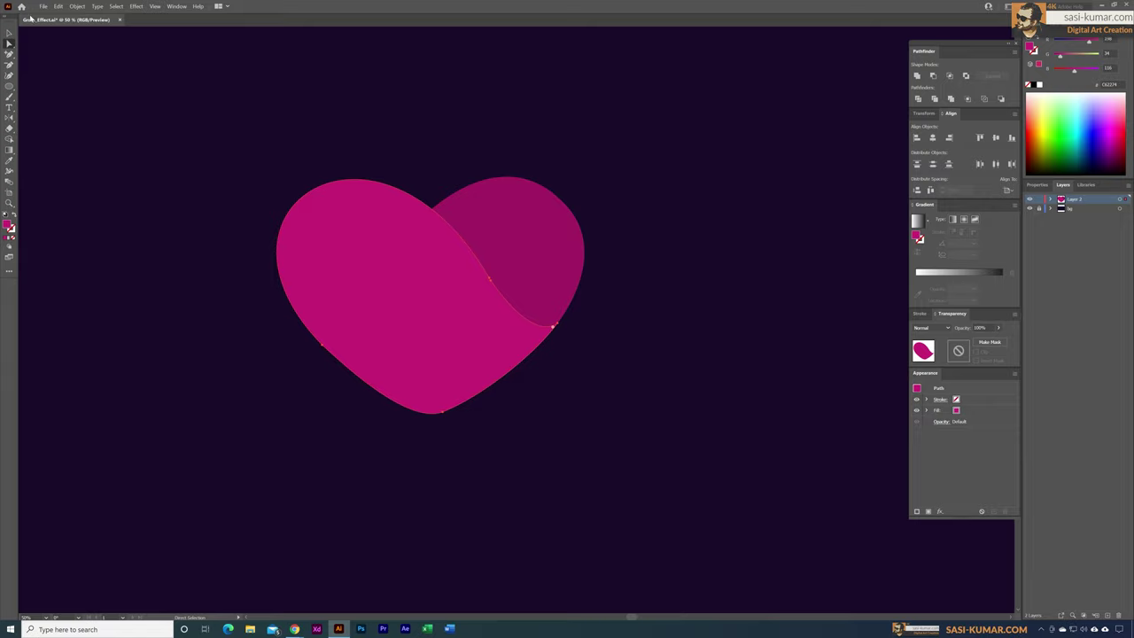
key("v")
left_click(698, 111)
left_click_drag(663, 153, 675, 147)
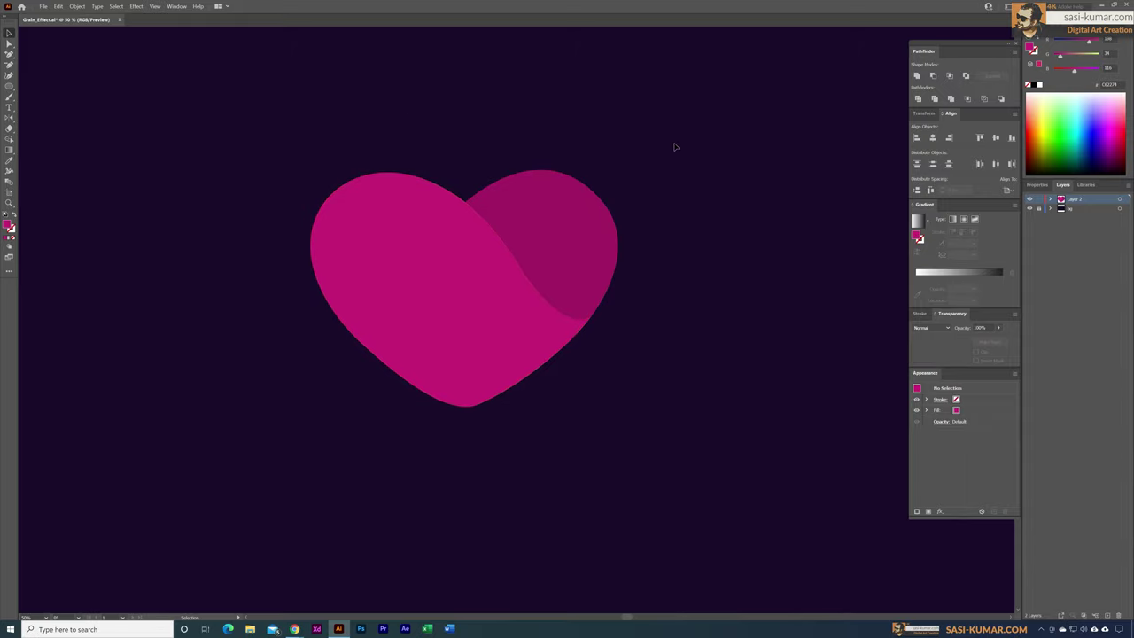
Step: Move both heart pieces together closer to the centre of the artboard, and deselect them
key("ctrl+minus")
key("ctrl+minus")
key("ctrl+minus")
left_click_drag(651, 225, 618, 172)
key("ctrl+plus")
key("ctrl+plus")
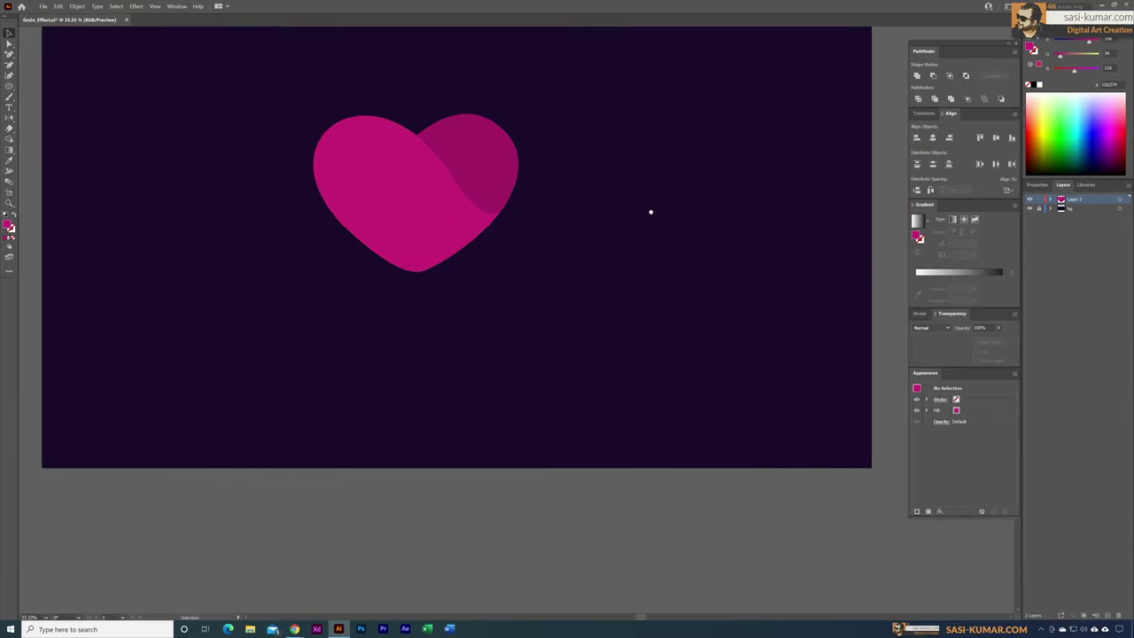
left_click_drag(609, 240, 648, 282)
left_click(454, 259)
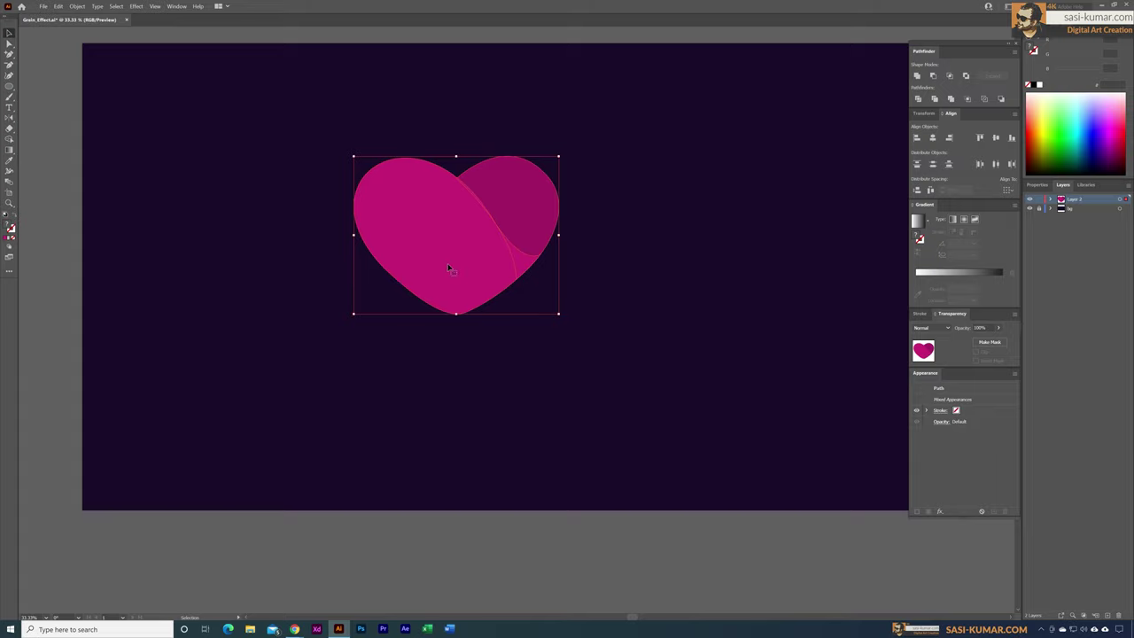
left_click_drag(448, 263, 458, 283)
left_click_drag(555, 213, 572, 218)
left_click(672, 266)
left_click_drag(672, 267, 659, 281)
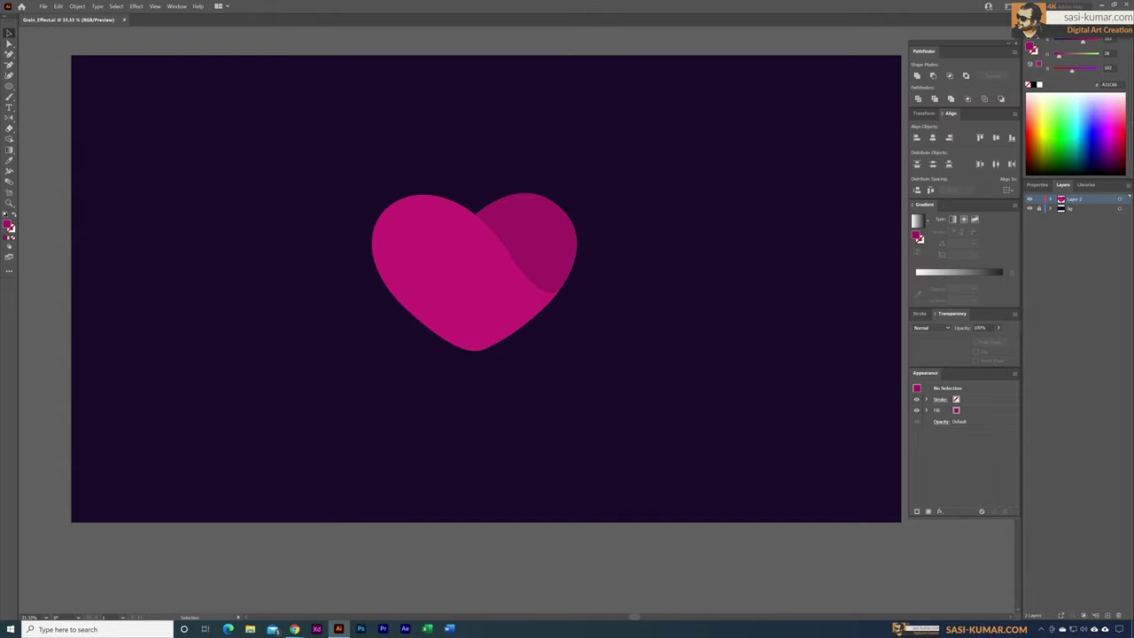
Step: Paint a freehand arrow pointing at the heart, and delete it
left_click(9, 97)
mouse_move(176, 230)
left_mouse_down()
mouse_move(307, 244)
mouse_move(297, 269)
left_mouse_up()
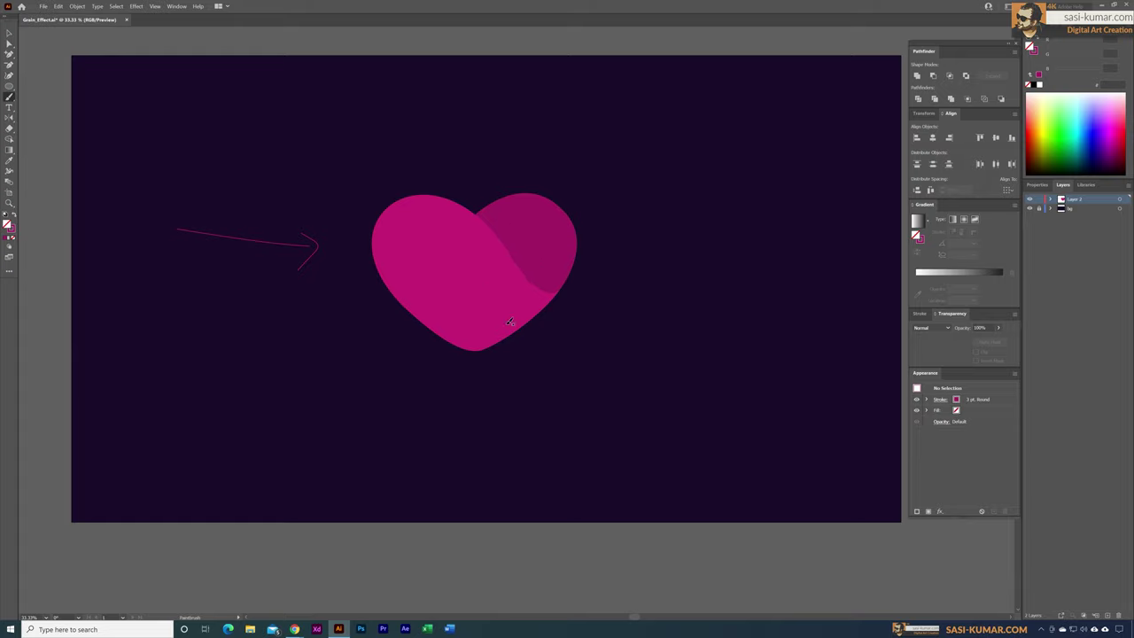
left_click(9, 32)
left_click_drag(215, 144, 323, 347)
key("Delete")
Step: Fill the heart's left piece with a white-to-black linear gradient, and activate the Gradient tool on it
left_click(421, 265)
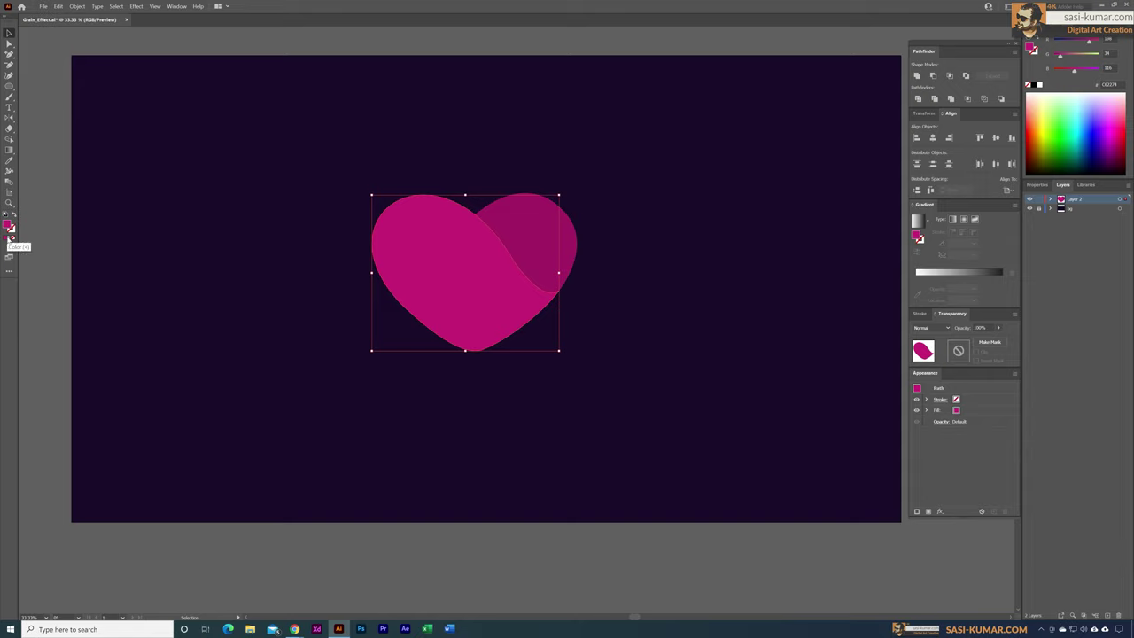
left_click(10, 238)
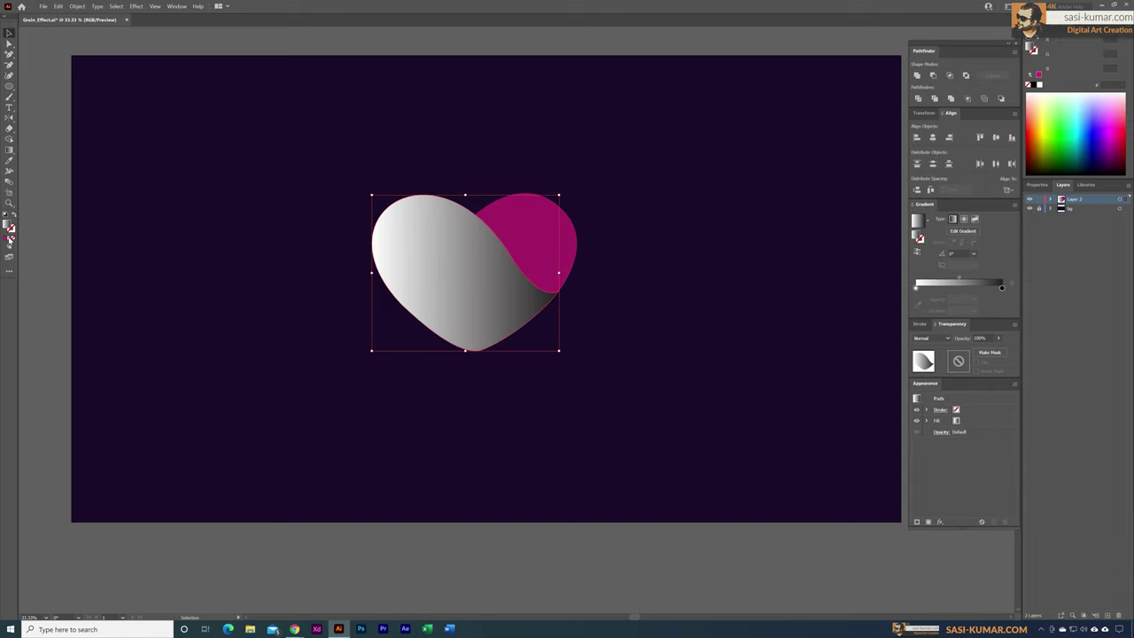
left_click(339, 155)
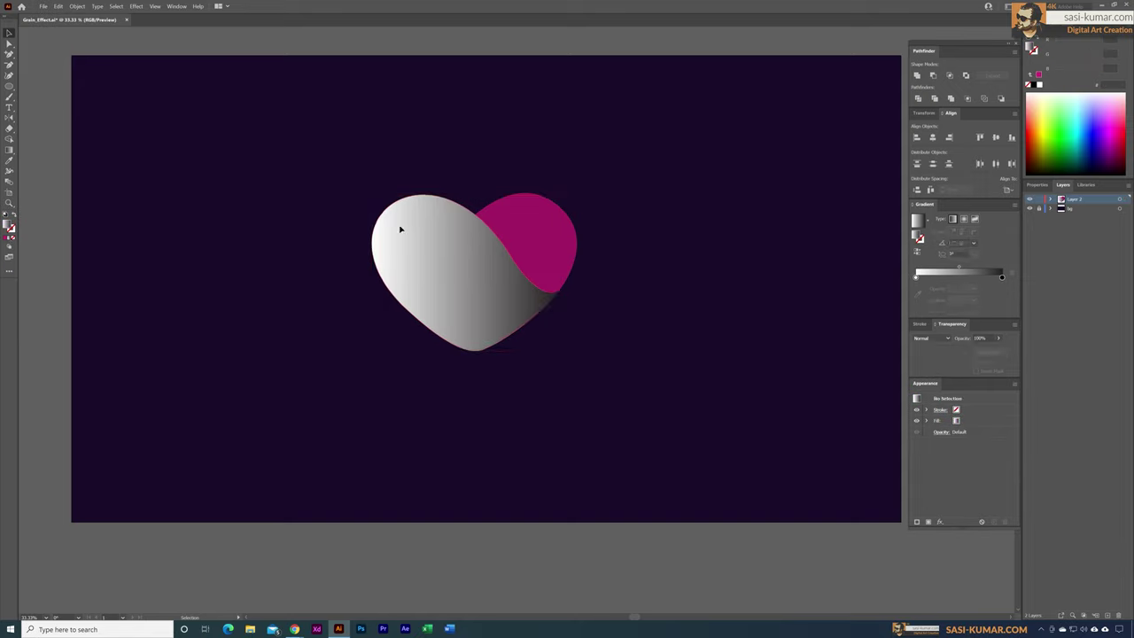
left_click(413, 242)
key("g")
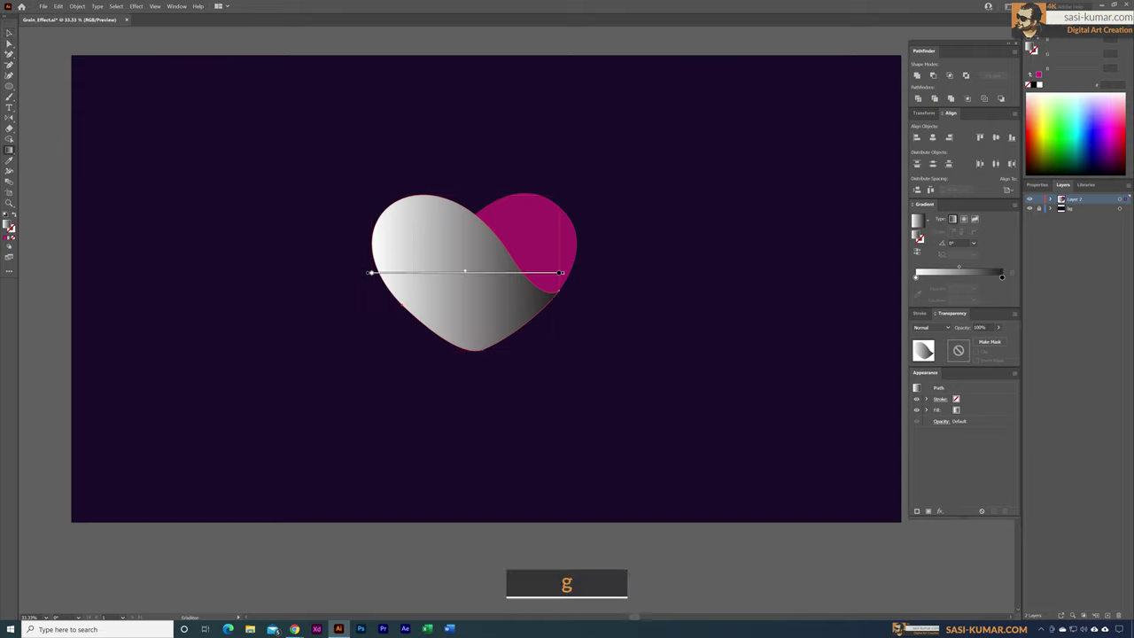
Step: Redraw the left piece's gradient diagonally up to its curved edge at about 42°, and recolour the white stop to pinkish red FF3354
mouse_move(418, 316)
left_mouse_down()
mouse_move(469, 255)
mouse_move(499, 242)
left_mouse_up()
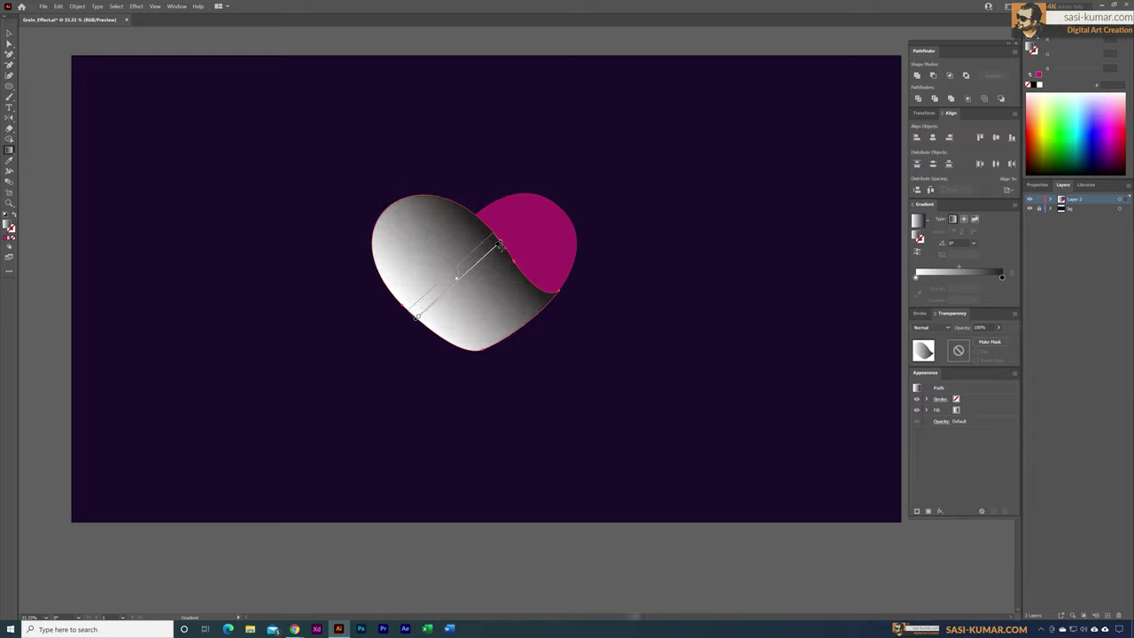
left_click_drag(499, 243, 492, 235)
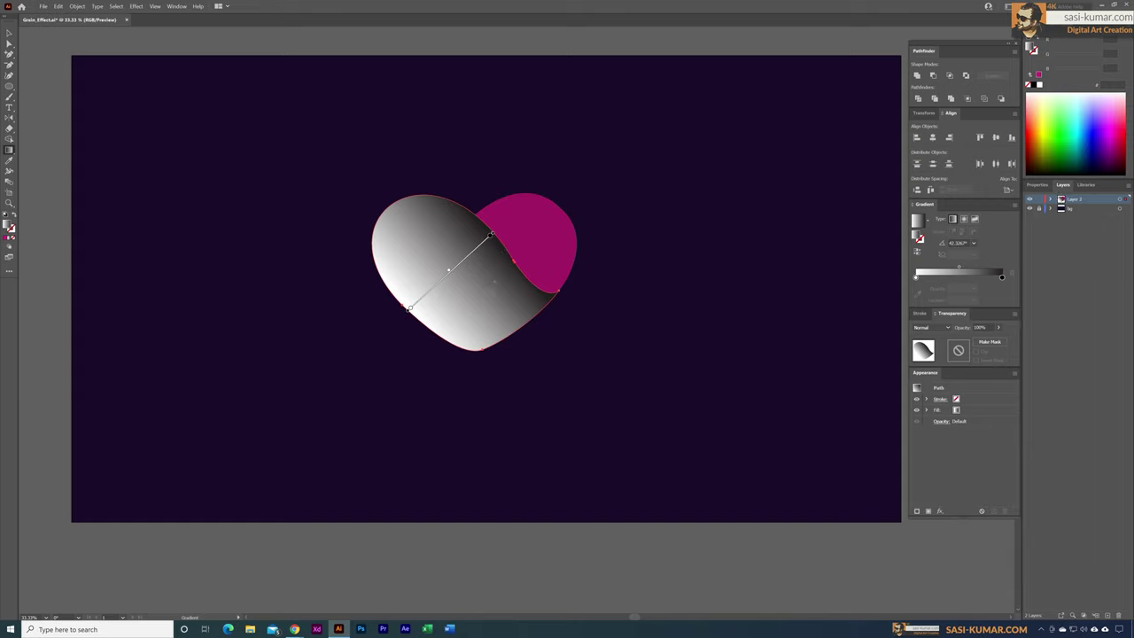
left_click(916, 277)
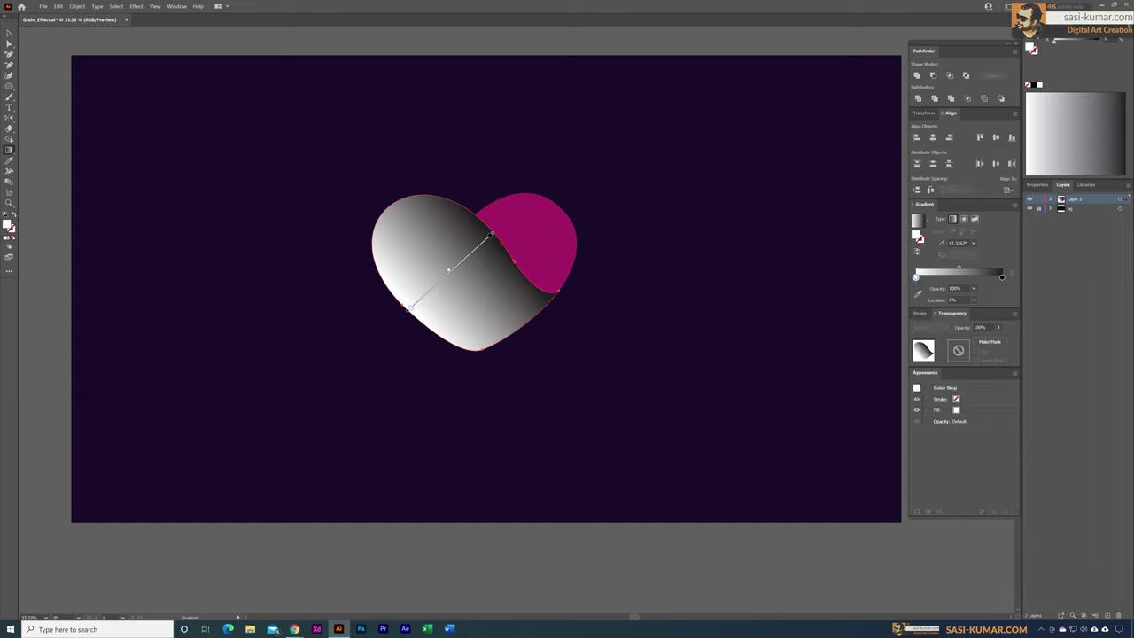
left_click(1129, 44)
left_click(1106, 49)
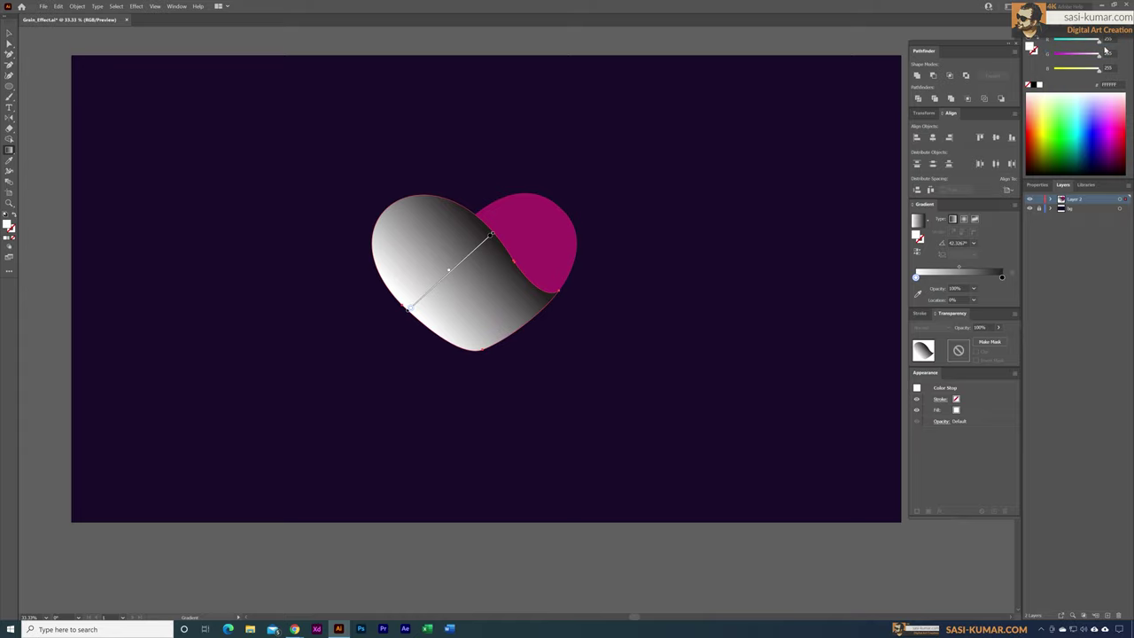
left_click(1122, 141)
left_click(1120, 138)
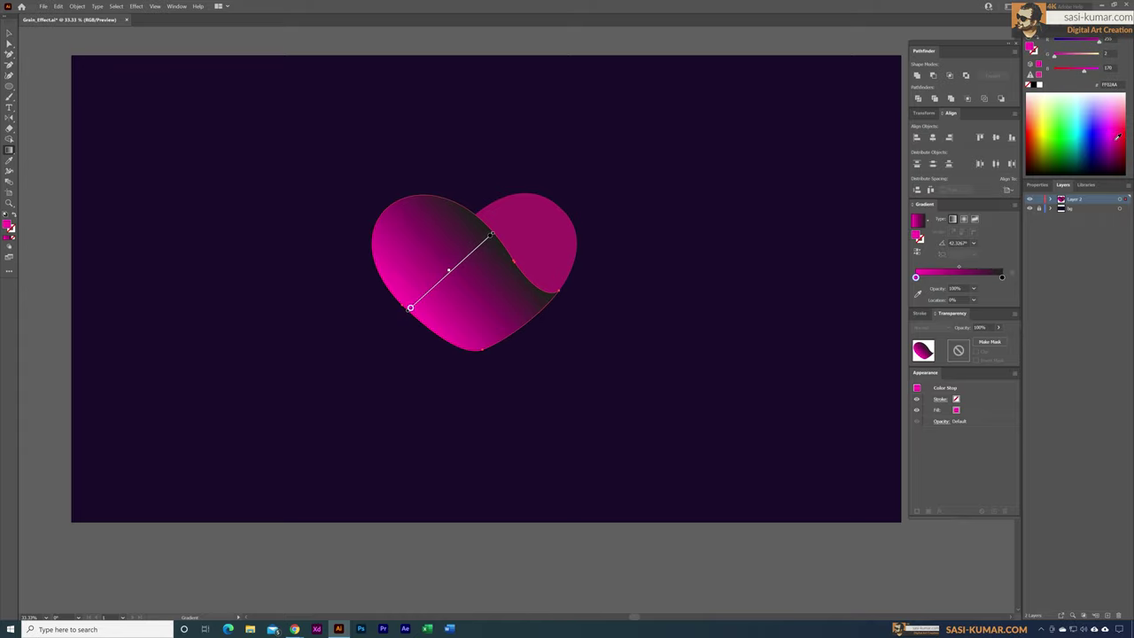
mouse_move(1118, 137)
left_mouse_down()
mouse_move(1124, 118)
mouse_move(1128, 132)
left_mouse_up()
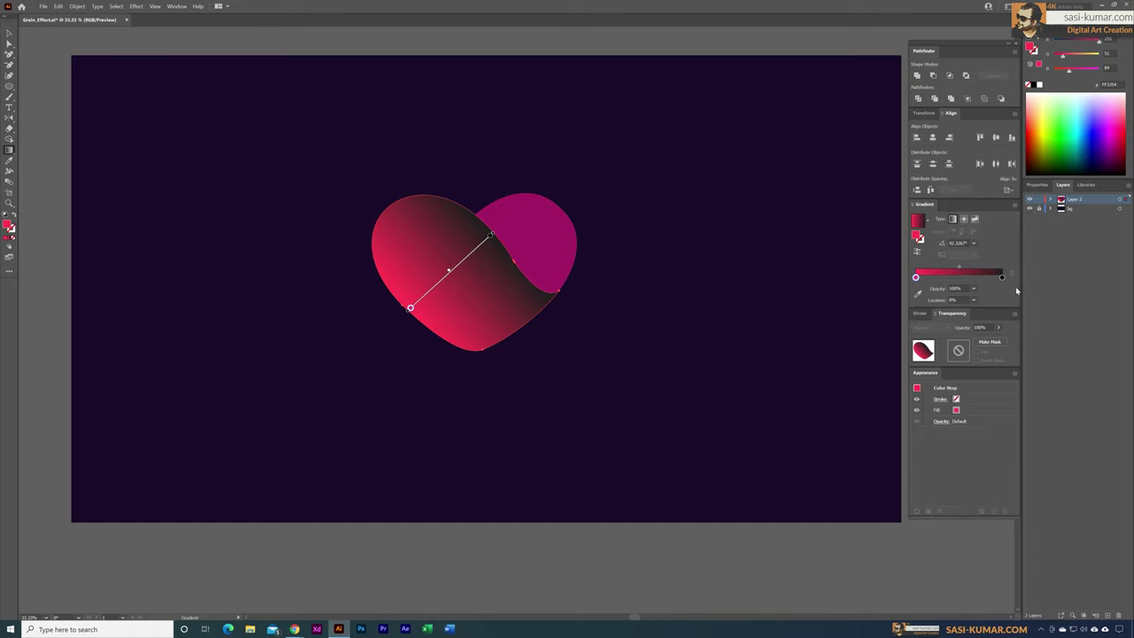
Step: Switch the black end stop of the left piece's gradient to RGB and recolour it dark magenta AD005C
left_click(1002, 278)
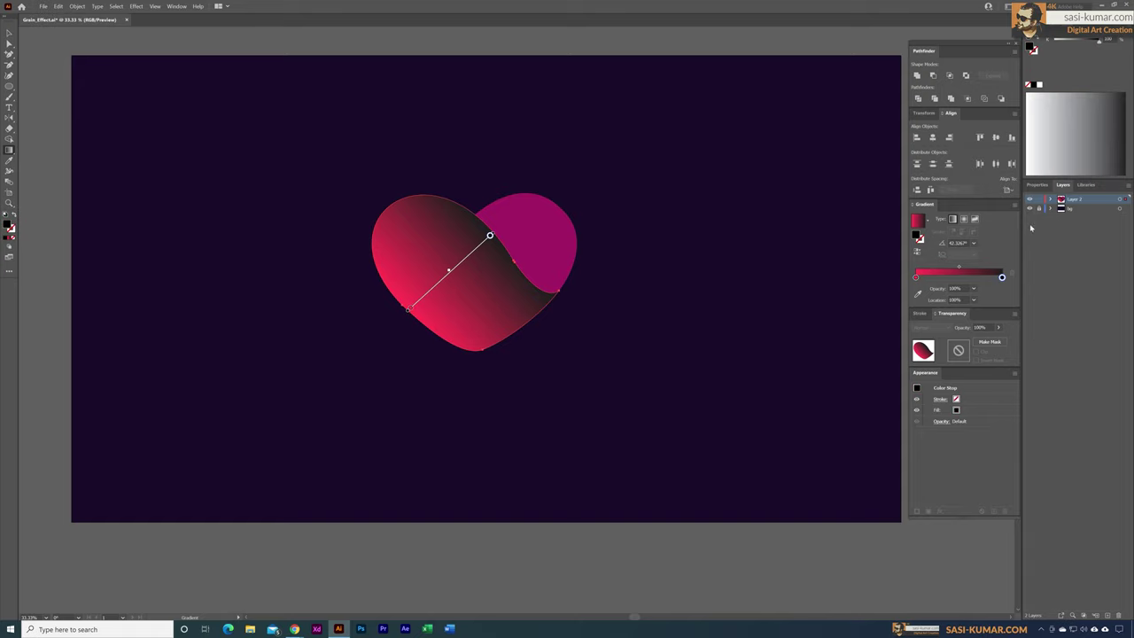
left_click(1124, 41)
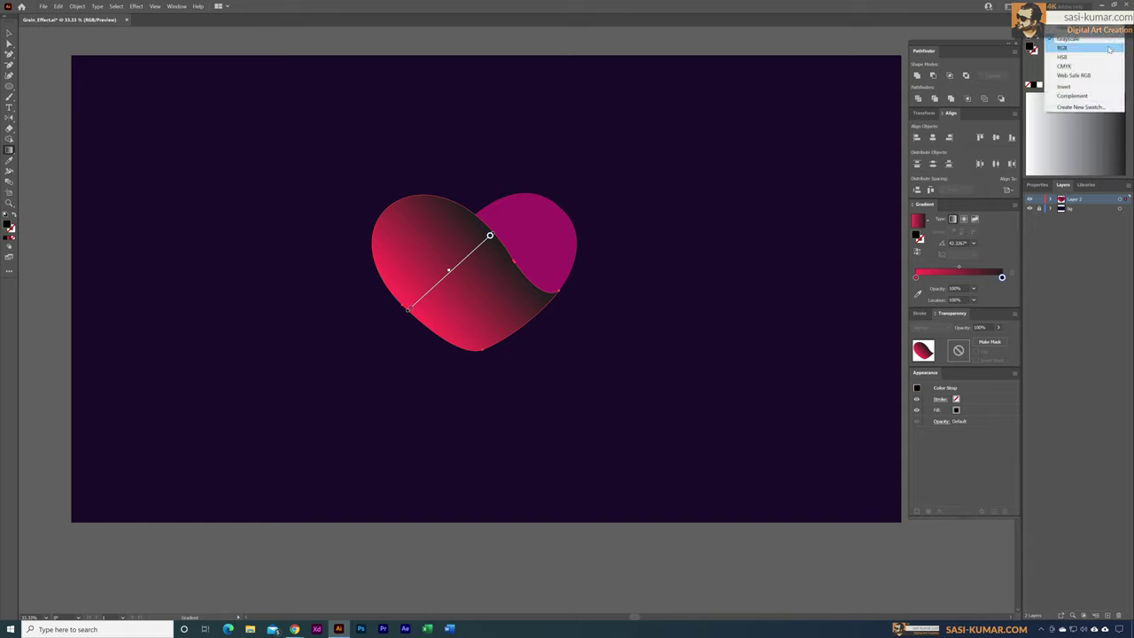
left_click(1107, 51)
left_click_drag(1125, 135, 1122, 148)
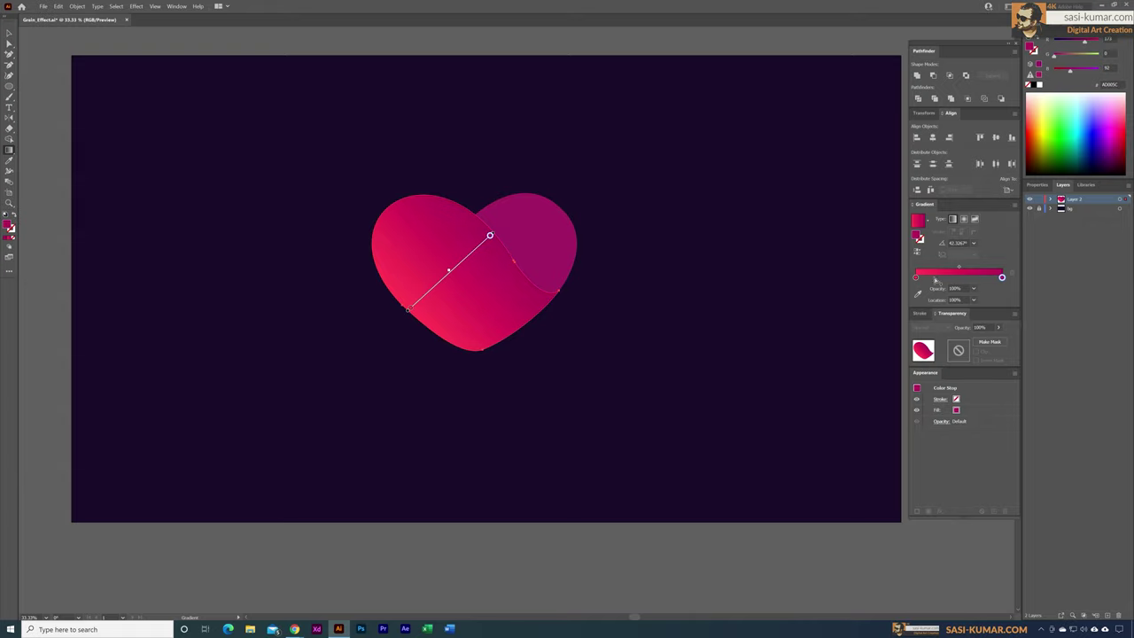
Step: Move the pinkish-red stop to about 45%, add an orange FF7154 start stop to the left piece's gradient, and deselect
left_click_drag(916, 278, 956, 278)
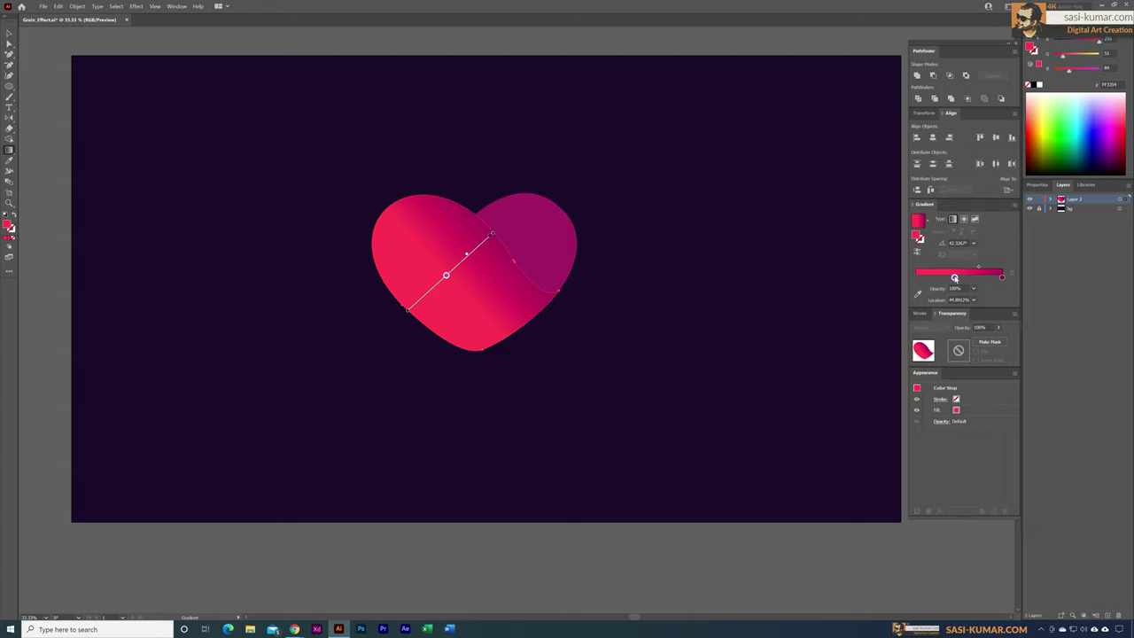
left_click(917, 278)
left_click_drag(1063, 57, 1075, 57)
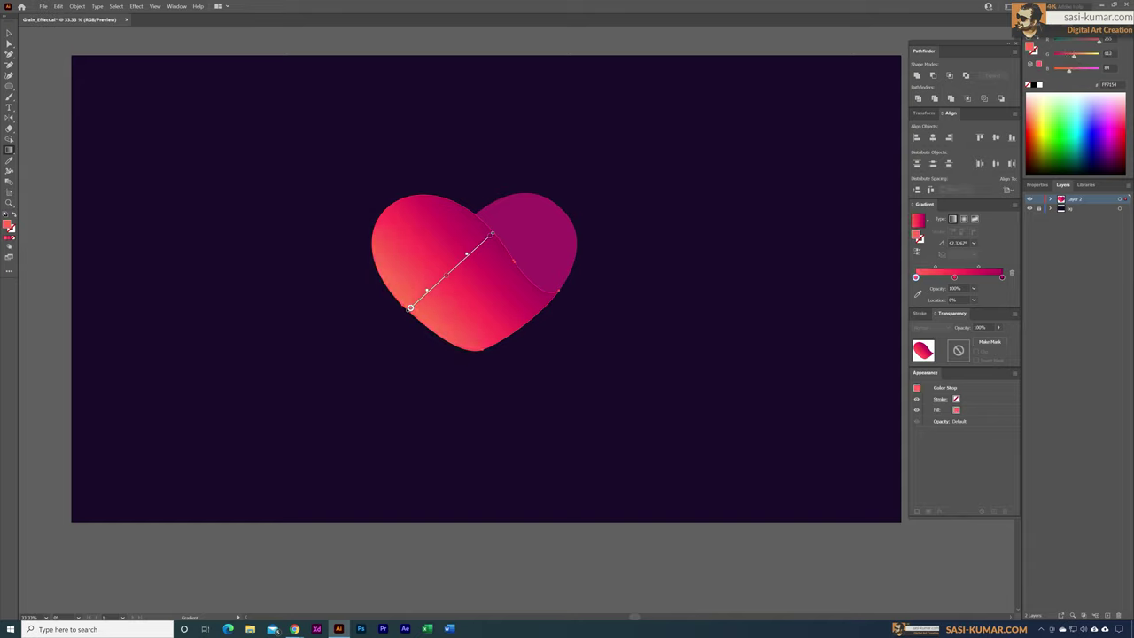
left_click(11, 33)
left_click(581, 241)
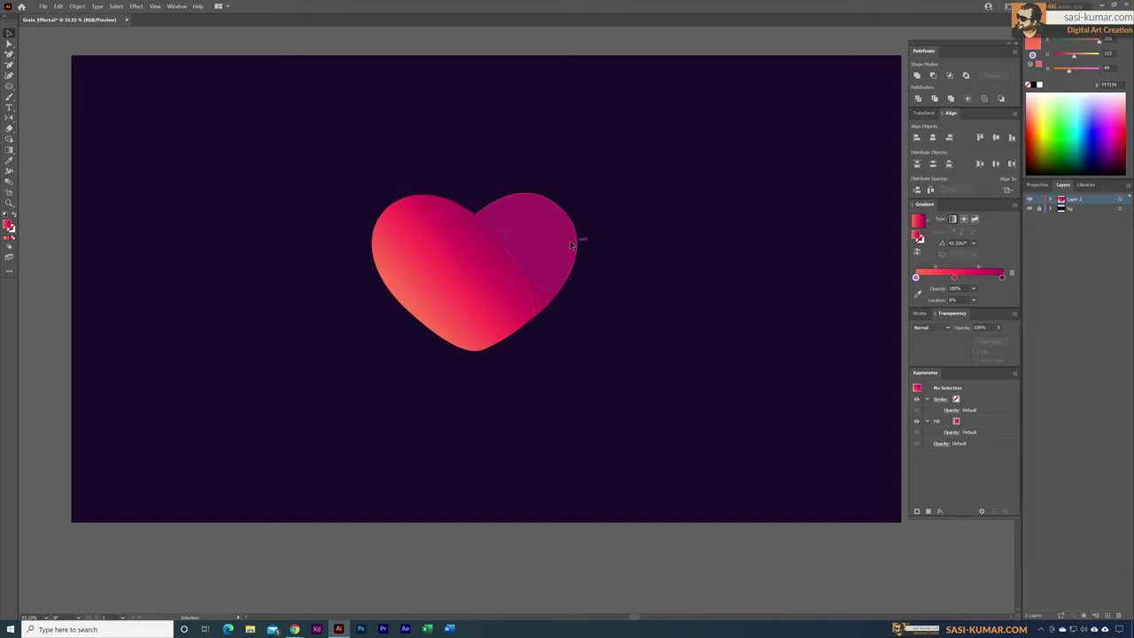
Step: Sample the left piece's gradient onto the right heart piece and run it diagonally towards the upper-right edge at about 42°
left_click(559, 245)
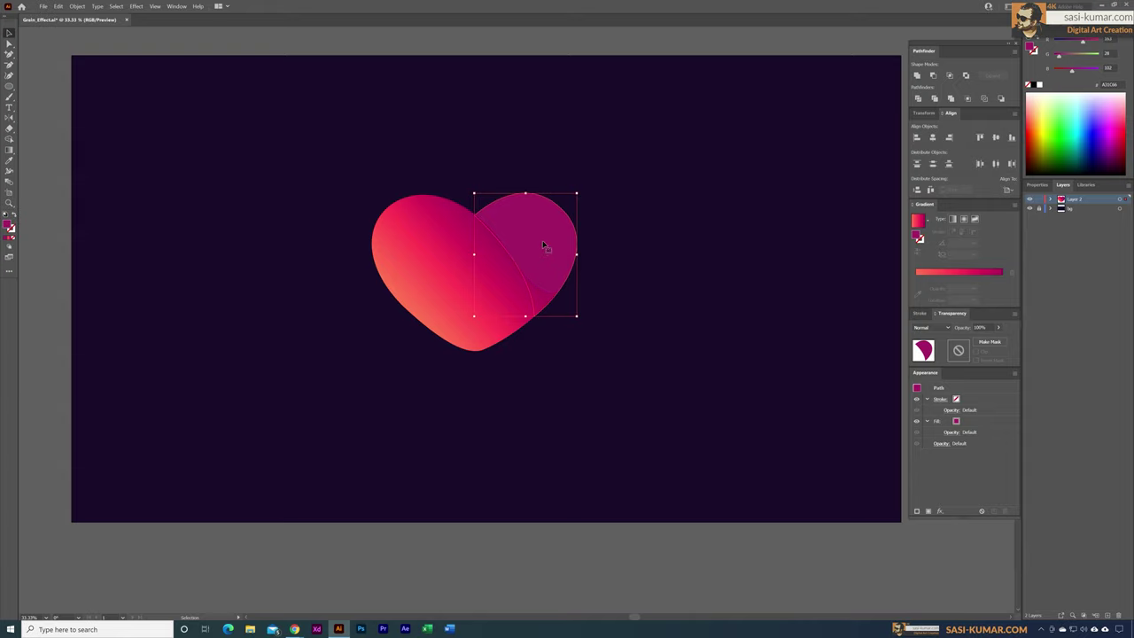
key("i")
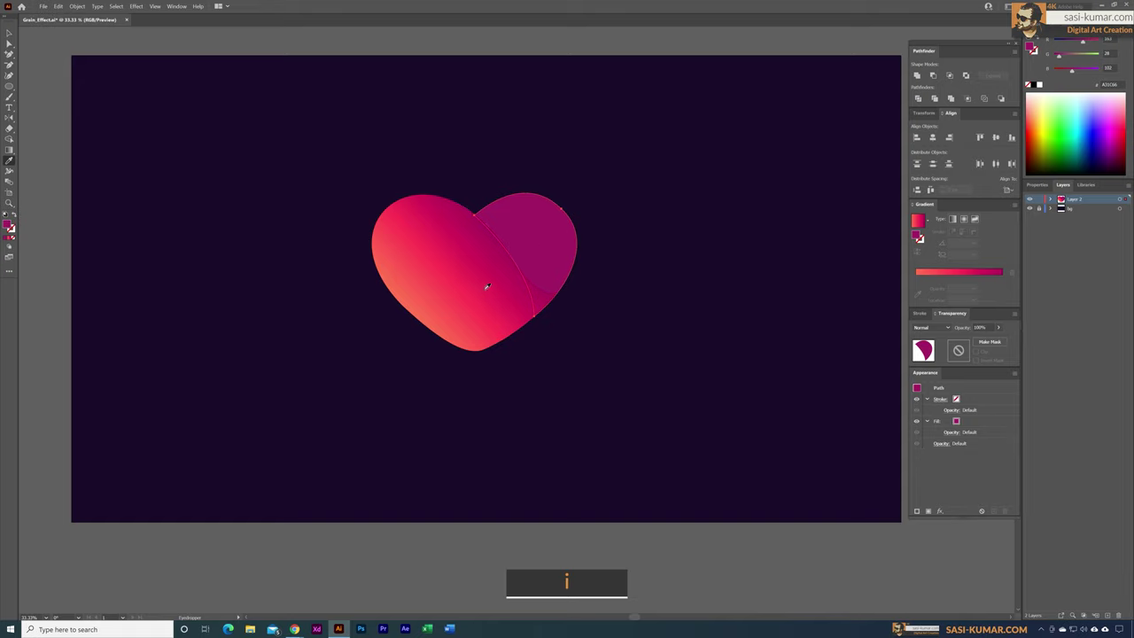
left_click(461, 266)
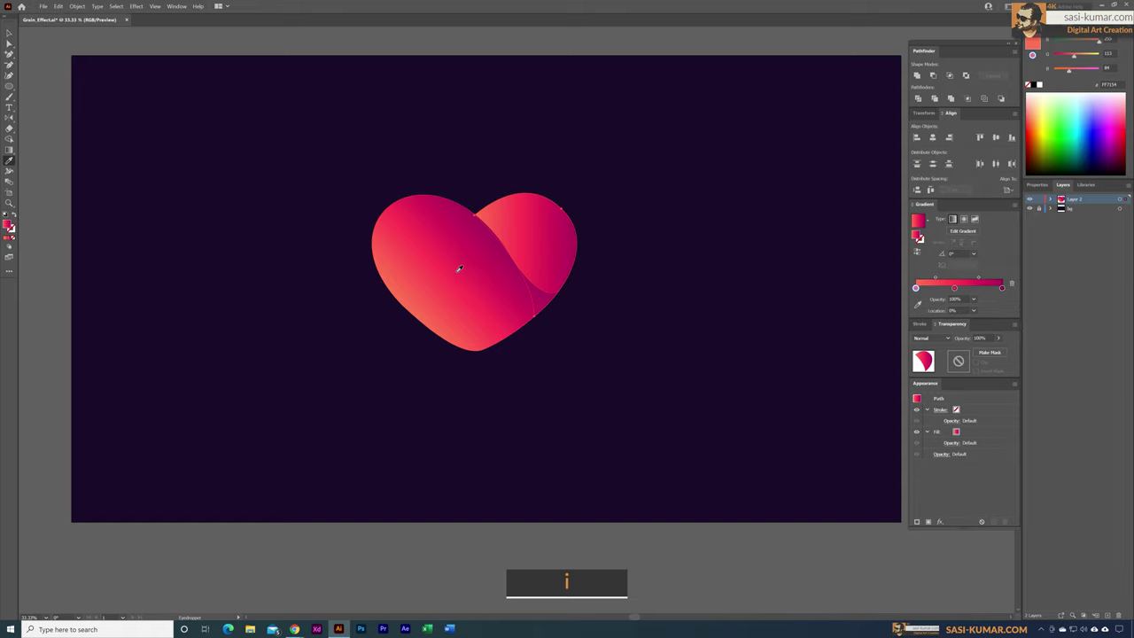
key("v")
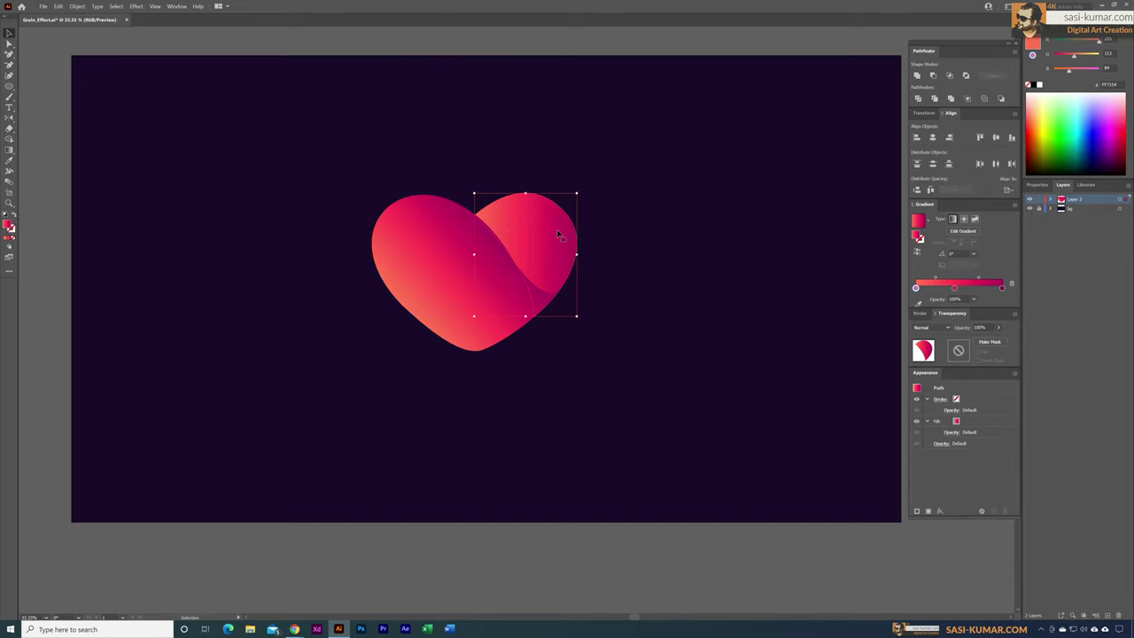
key("g")
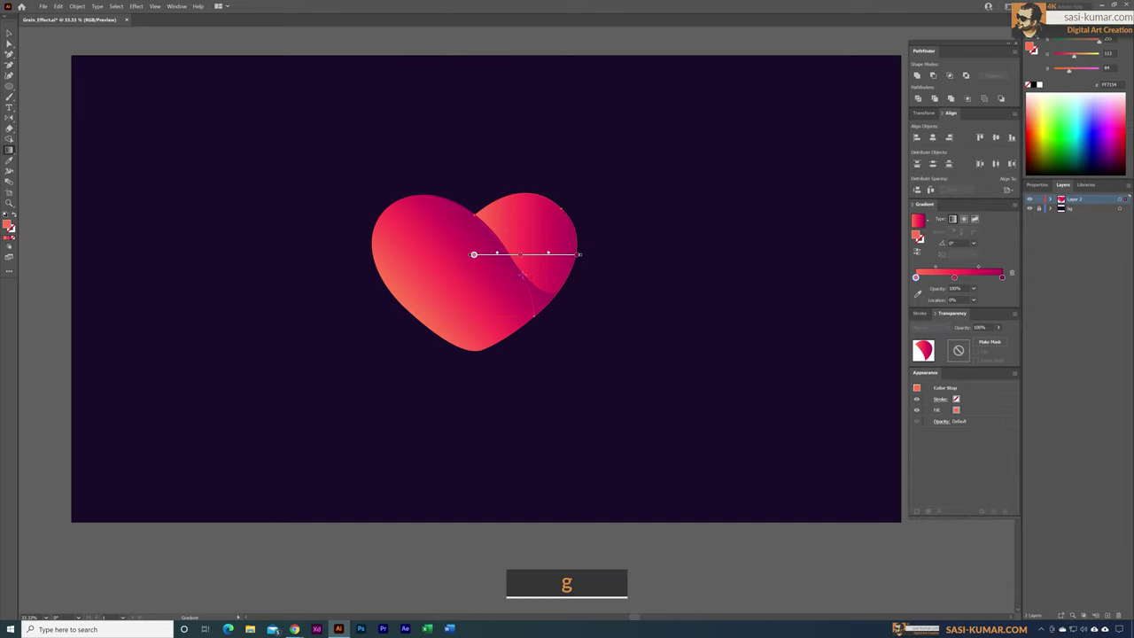
left_click_drag(517, 270, 574, 226)
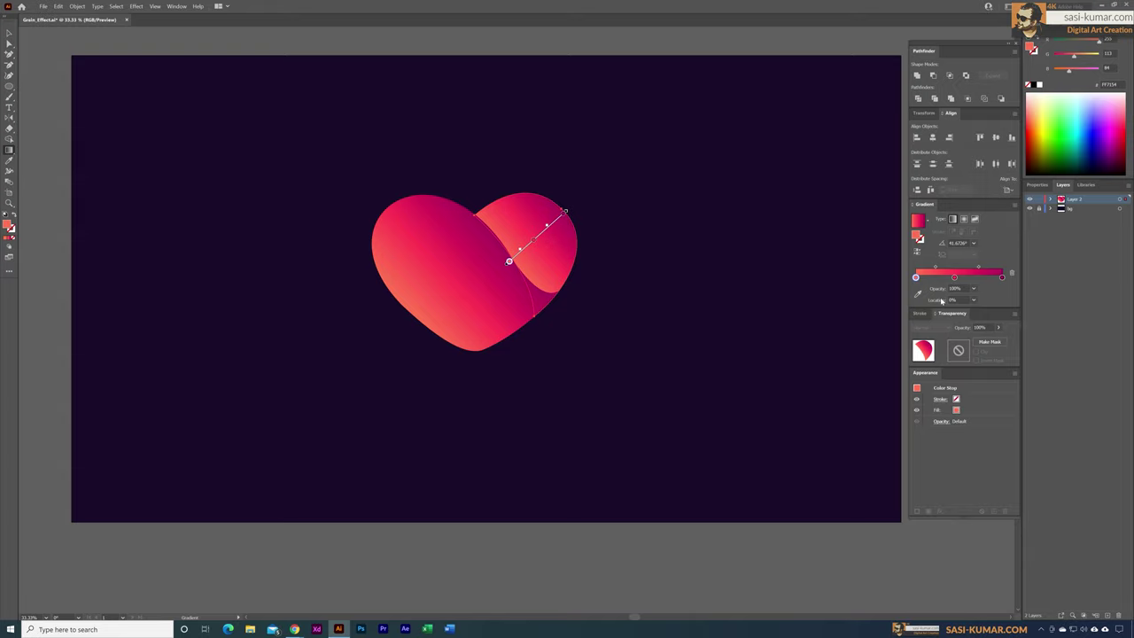
Step: Reverse the right piece's gradient and replace its orange end stop with the red stop
left_click(918, 253)
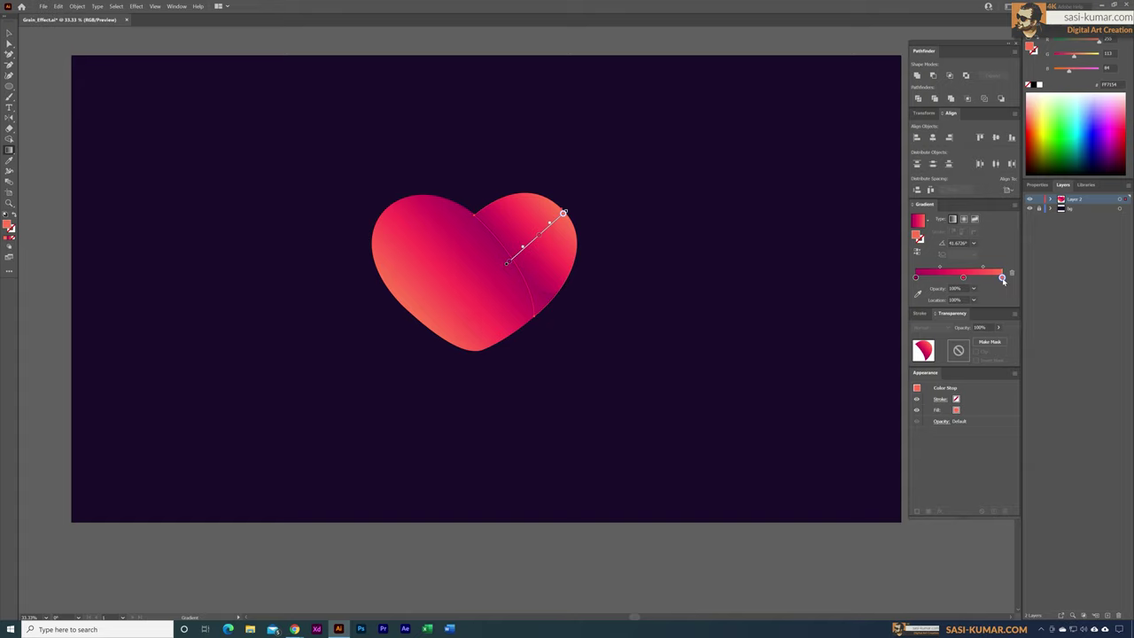
mouse_move(1003, 279)
left_mouse_down()
mouse_move(1009, 301)
mouse_move(967, 277)
mouse_move(1004, 279)
left_mouse_up()
Step: Move the dark magenta stop to about 42%, add a dark purple 6F005C start stop to the right piece's gradient, and deselect
mouse_move(916, 277)
left_mouse_down()
mouse_move(964, 278)
mouse_move(952, 279)
left_mouse_up()
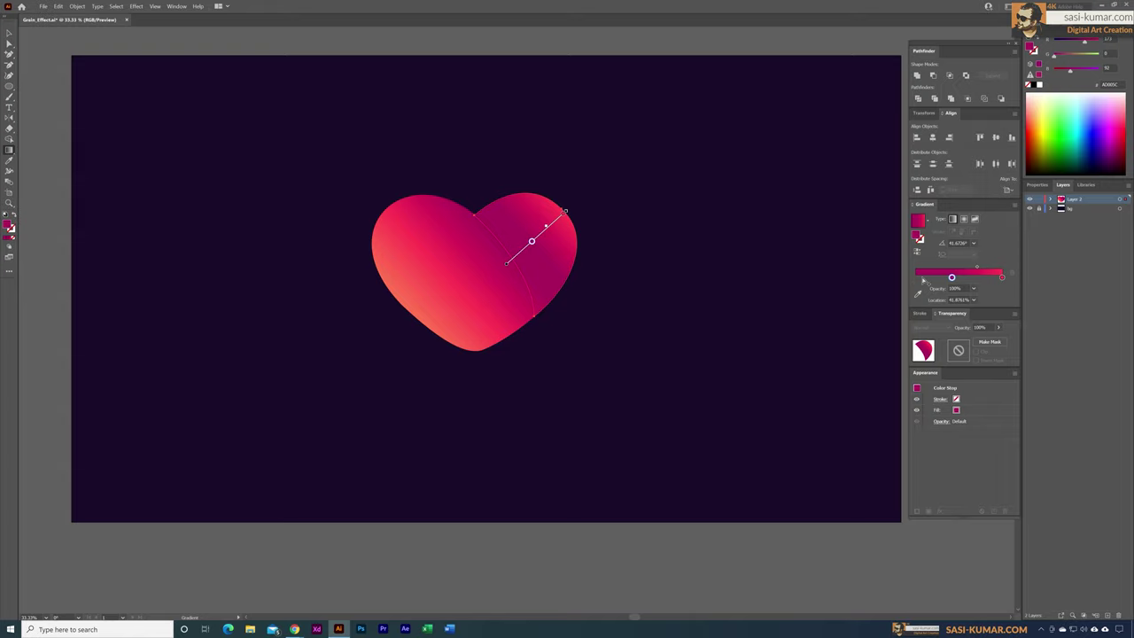
left_click(917, 279)
left_click_drag(1082, 45, 1073, 45)
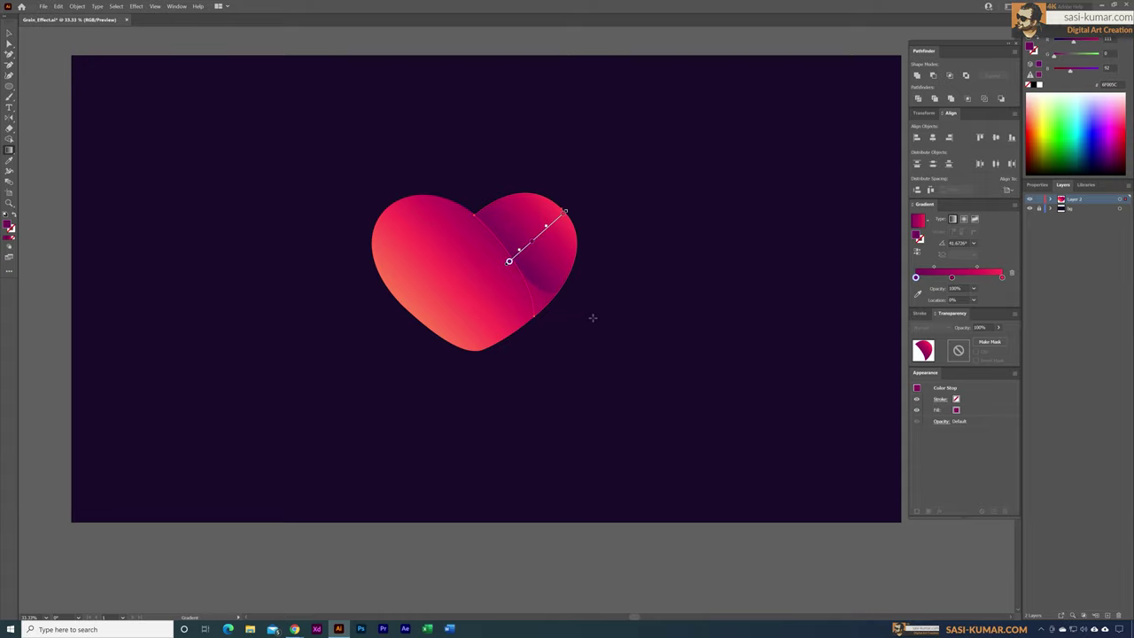
key("v")
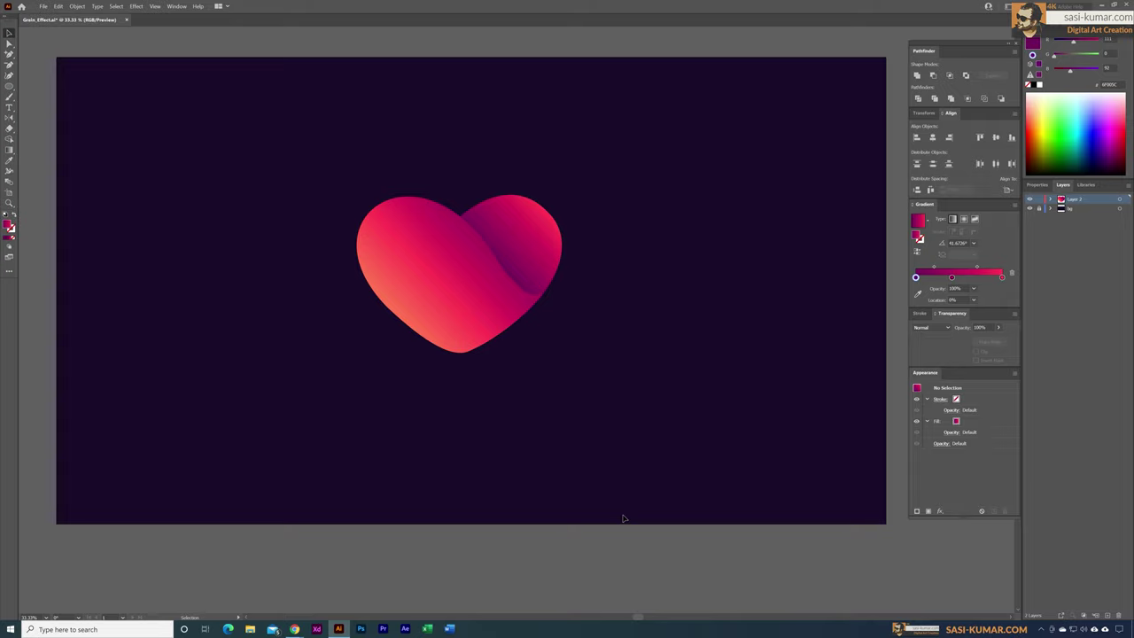
Step: Inspect the two gradient-filled heart pieces by selecting each one in turn
left_click(530, 242)
left_click(421, 256)
left_click(714, 263)
left_click(549, 235)
left_click(385, 256)
left_click(608, 170)
left_click(433, 281)
left_click(526, 214)
left_click(705, 203)
left_click(415, 257)
left_click(551, 241)
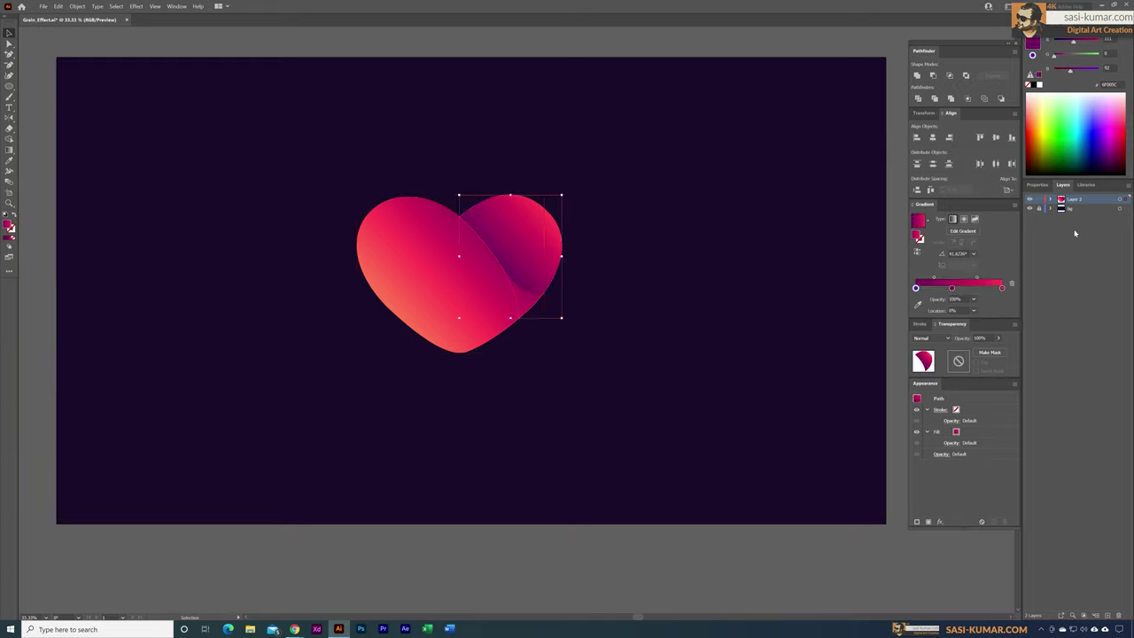
Step: Copy both heart pieces in place onto a new layer above the artwork, and hide the original Layer 2
left_click(1107, 616)
left_click(692, 408)
key("ctrl+a")
key("a")
key("ctrl+c")
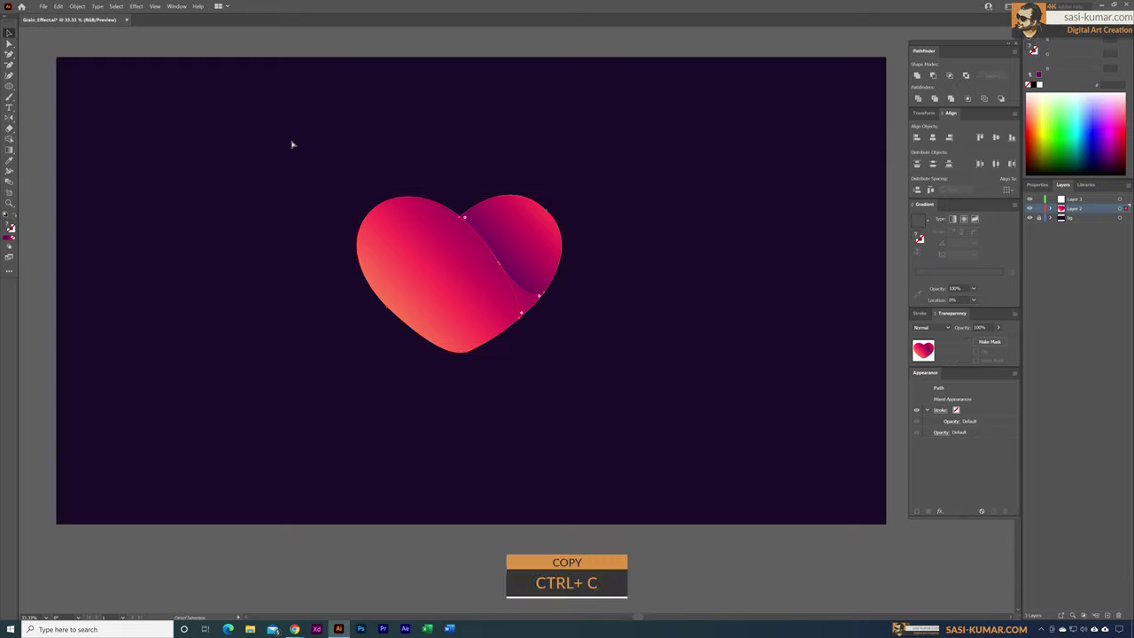
key("v")
left_click(1105, 203)
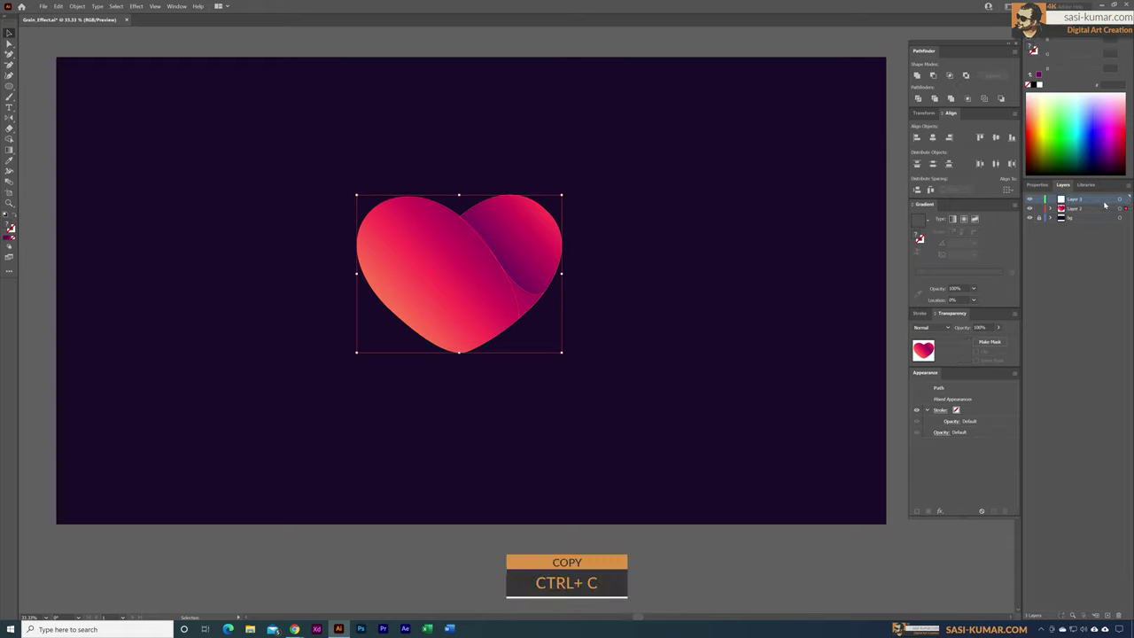
key("shift+ctrl+v")
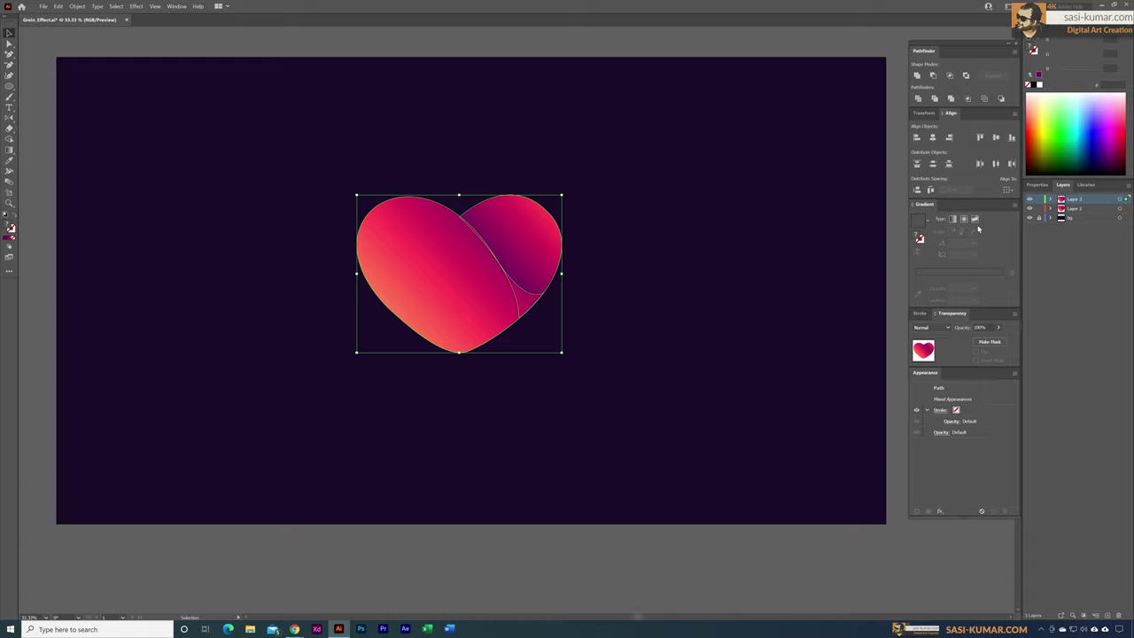
left_click(758, 253)
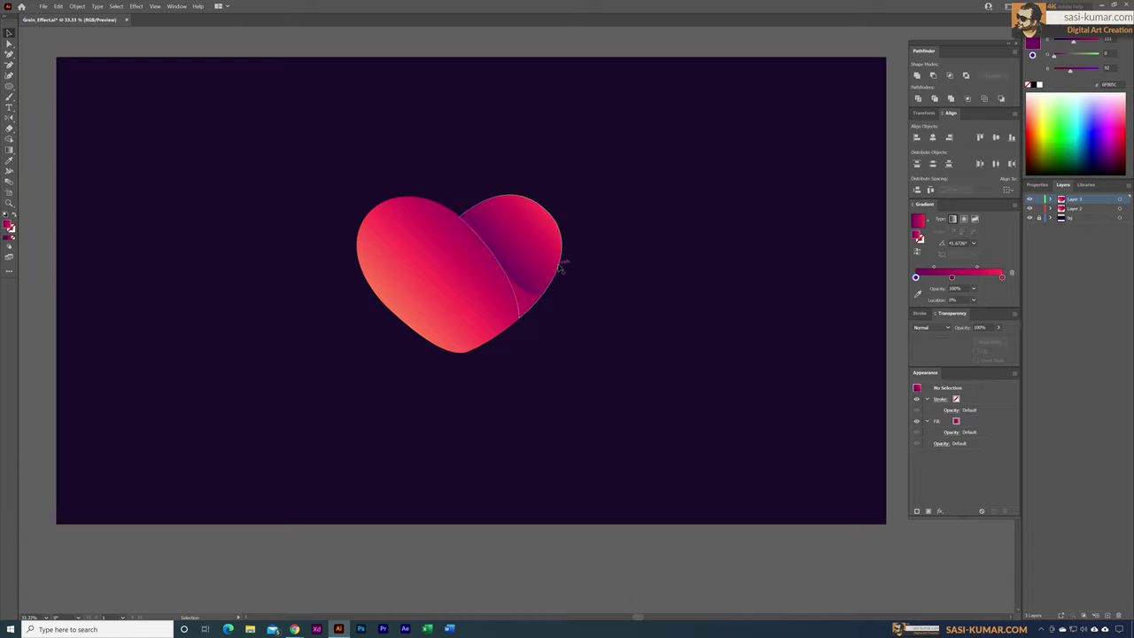
left_click(1031, 200)
left_click(1031, 201)
Step: Remove the middle stop from the copied right piece's gradient and recolour its red end stop to orange FF9954
left_click(559, 253)
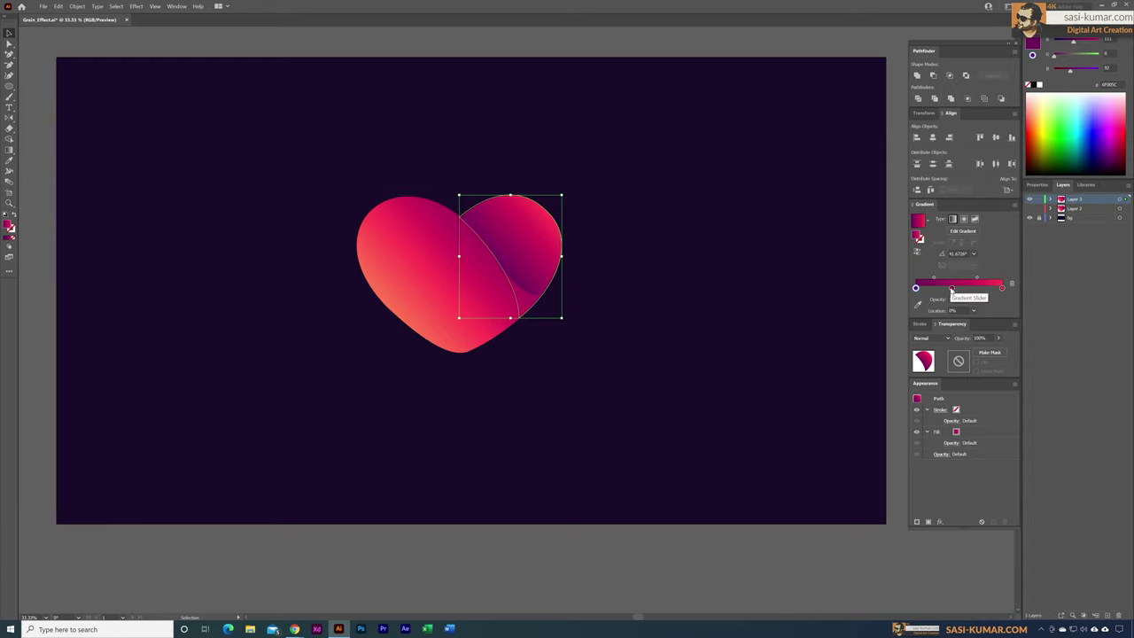
left_click_drag(952, 289, 928, 315)
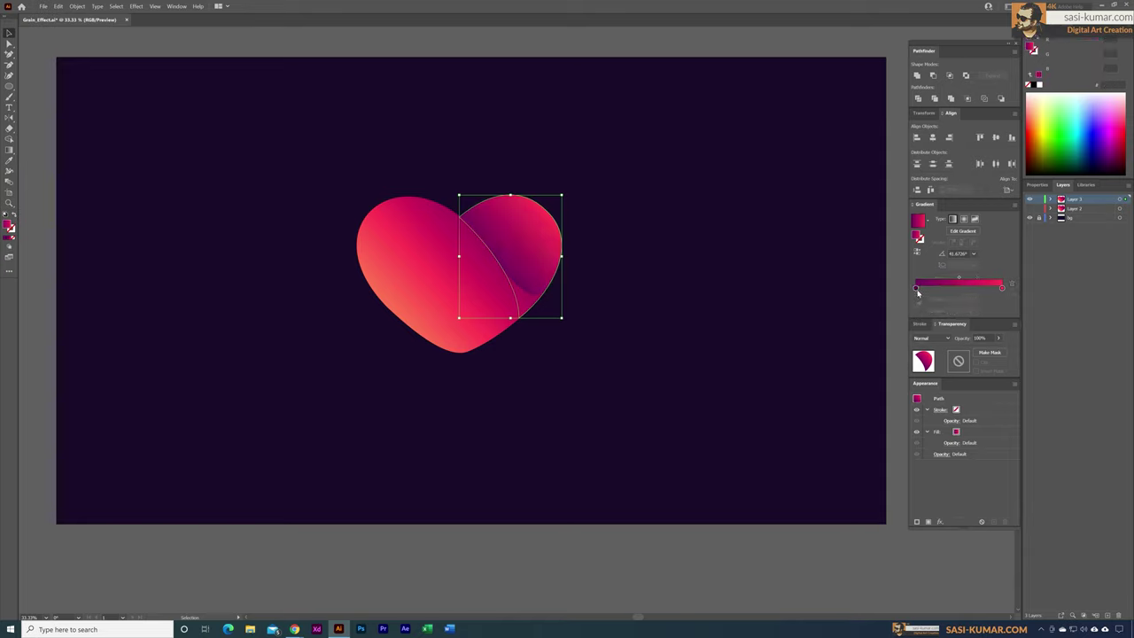
left_click(918, 289)
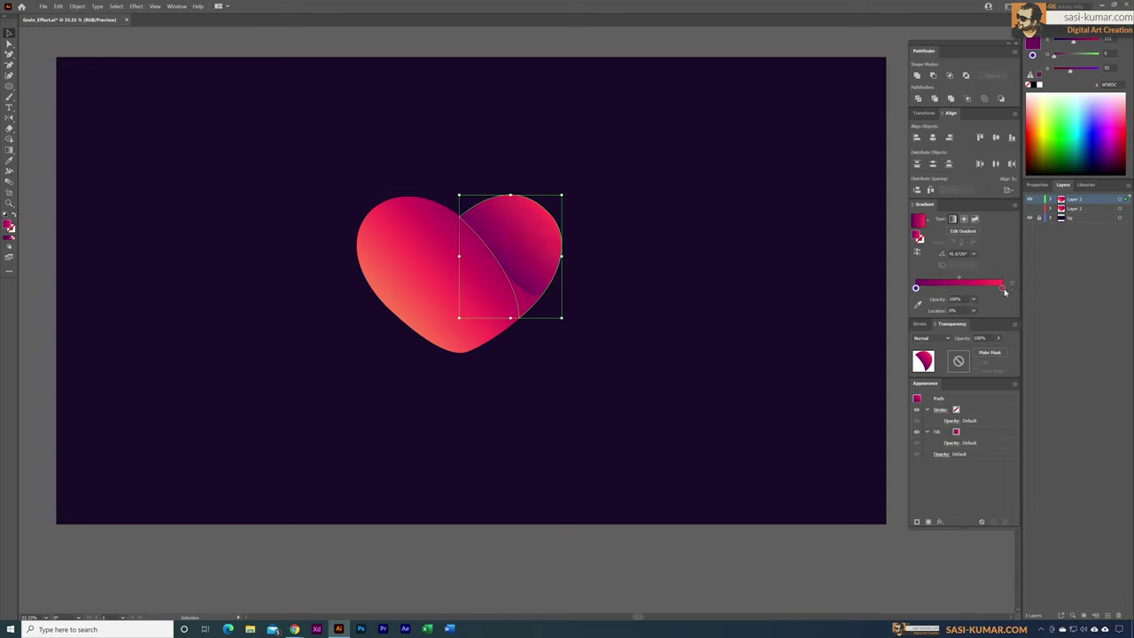
left_click(1003, 289)
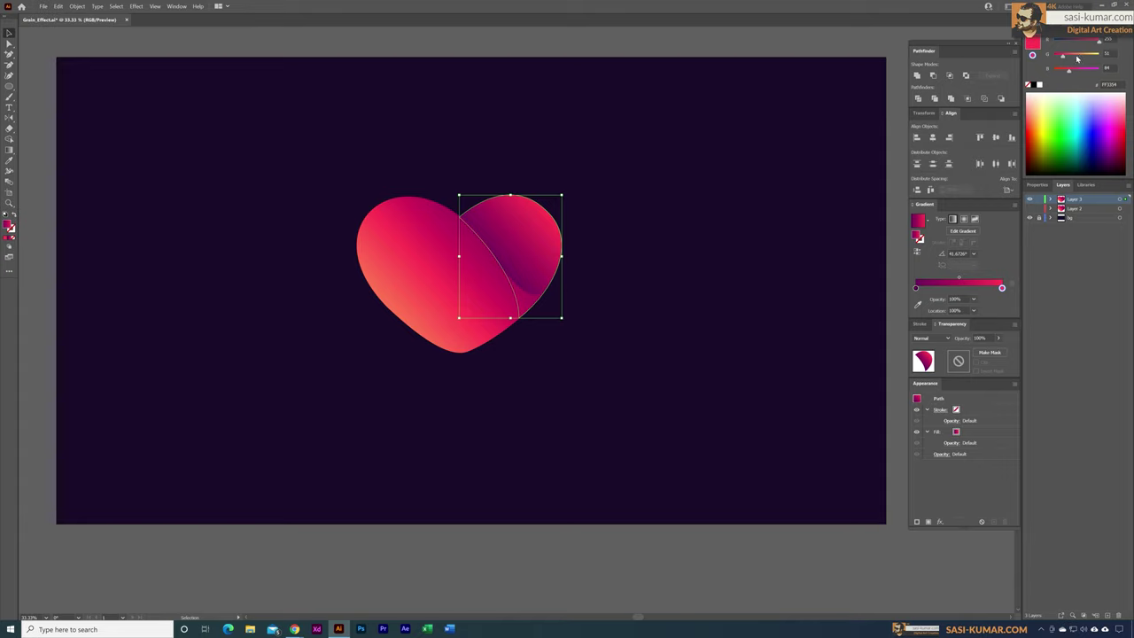
left_click_drag(1078, 59, 1082, 58)
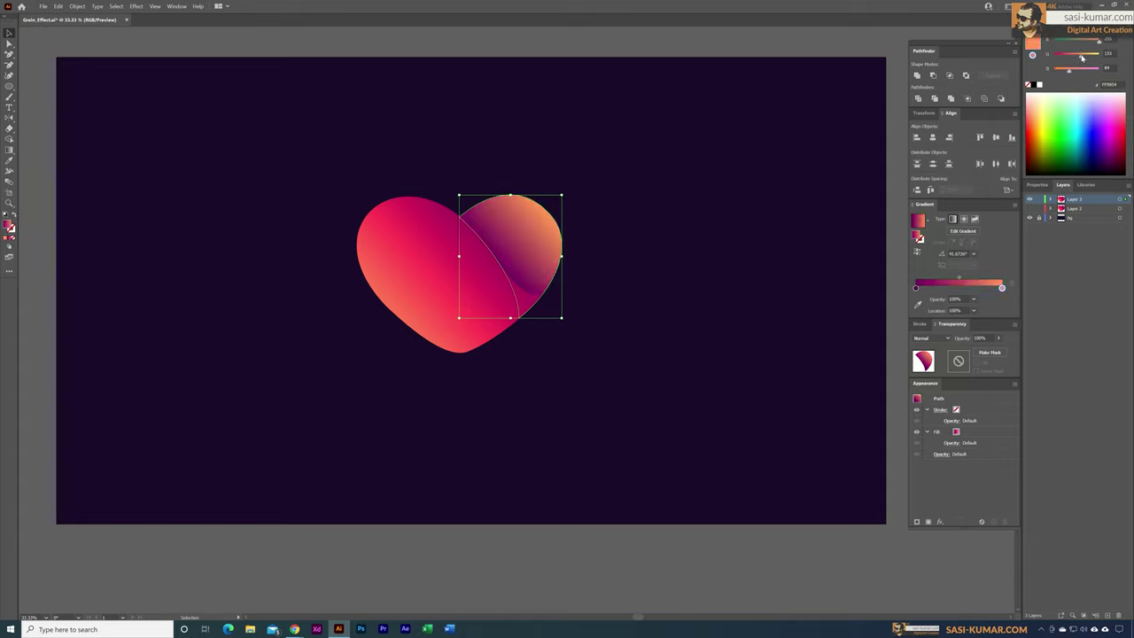
Step: Brighten the dark purple start stop of the copied right piece's gradient by raising its red value
left_click(916, 288)
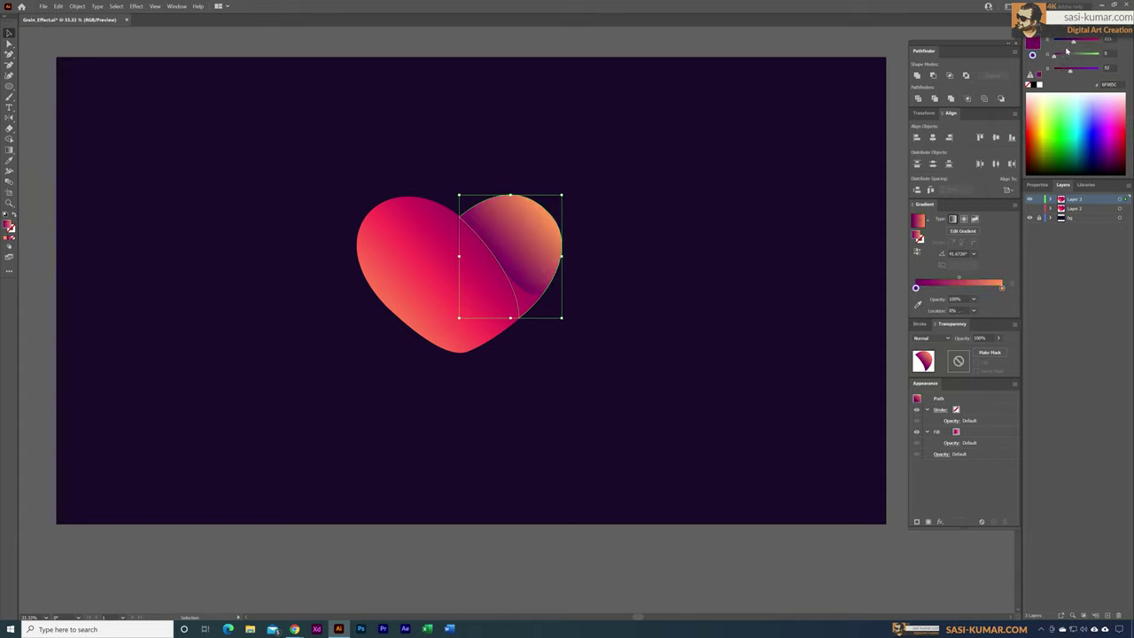
left_click_drag(1073, 41, 1081, 43)
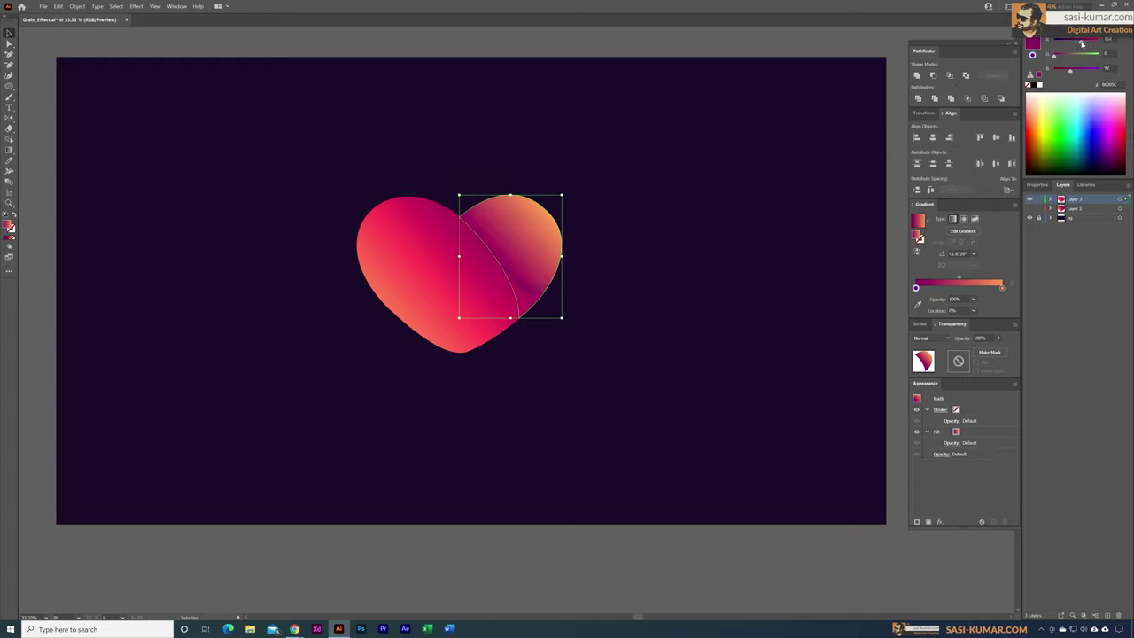
left_click(1003, 289)
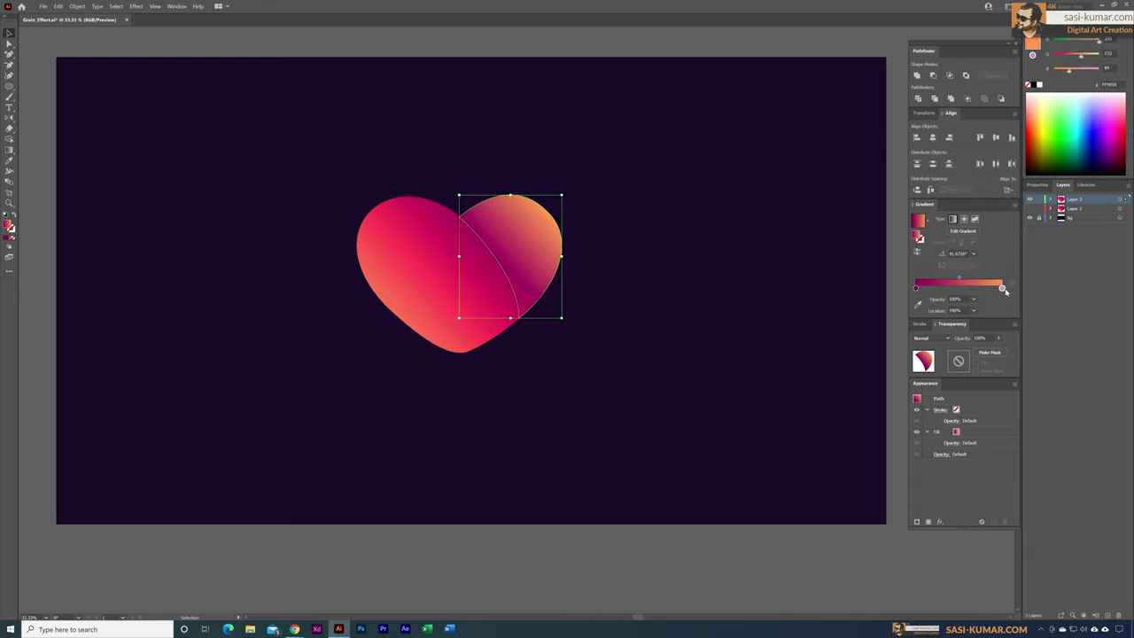
Step: Lighten the right piece's orange gradient end stop to FFBF54, and remove the middle stop from the left piece's gradient
left_click_drag(1081, 56, 1088, 58)
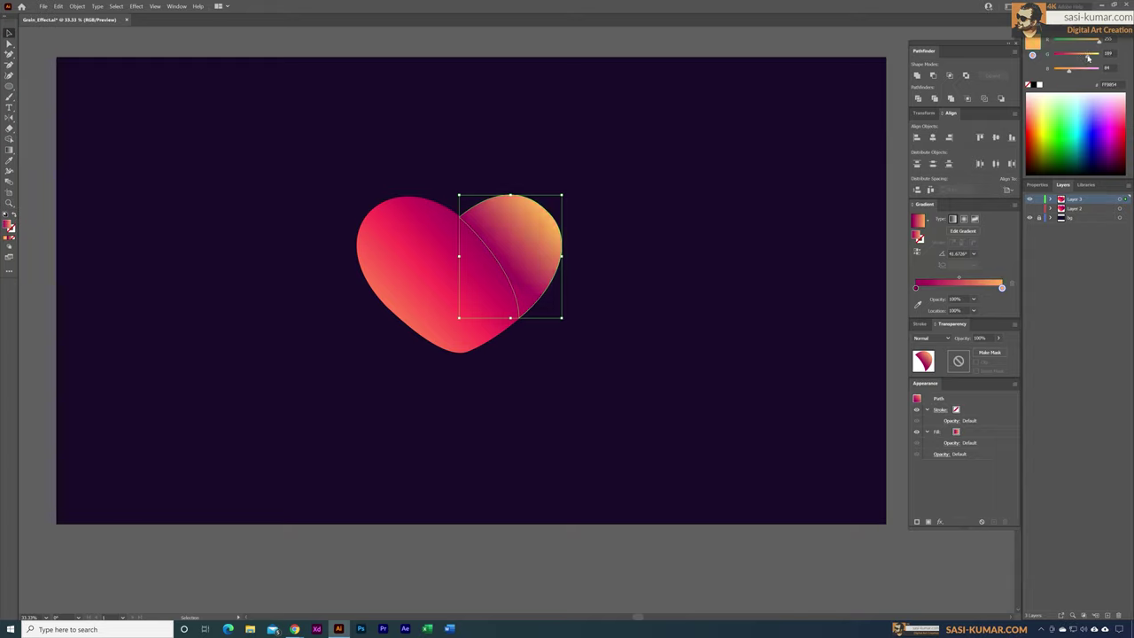
left_click(460, 311)
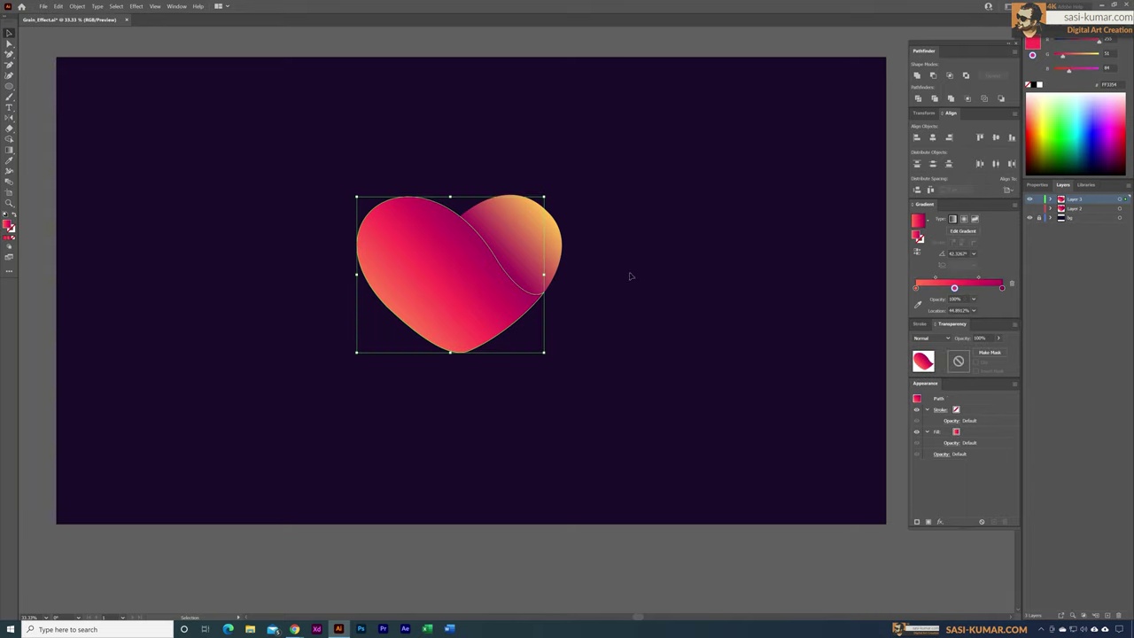
left_click(954, 305)
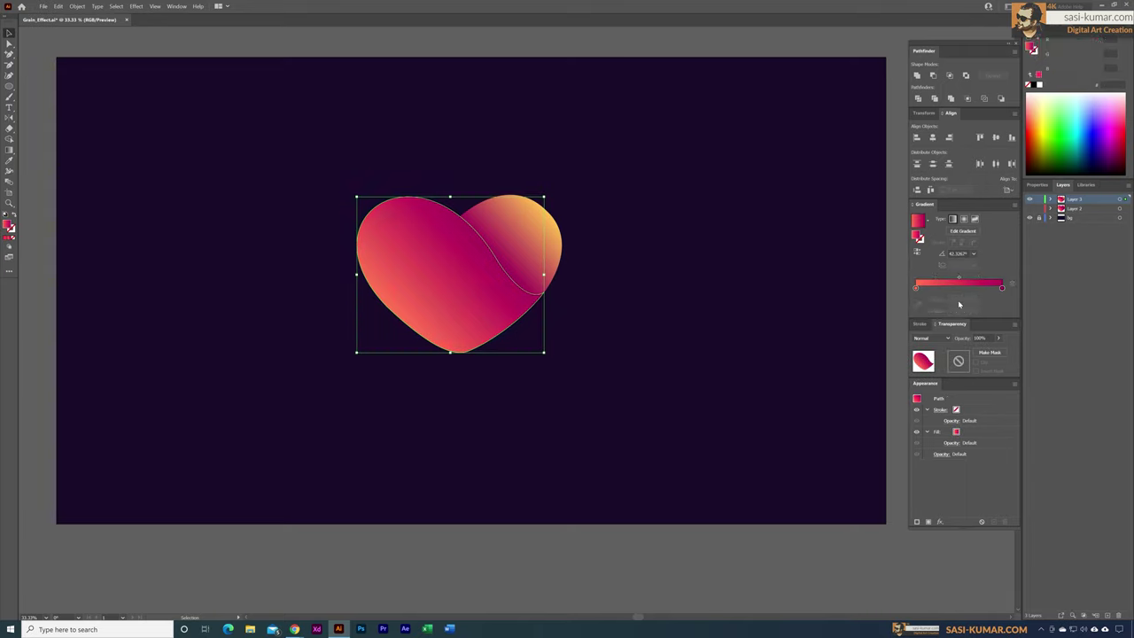
Step: Recolour the purple end stop of the left heart piece's gradient to light yellow FFE17C
left_click(1002, 289)
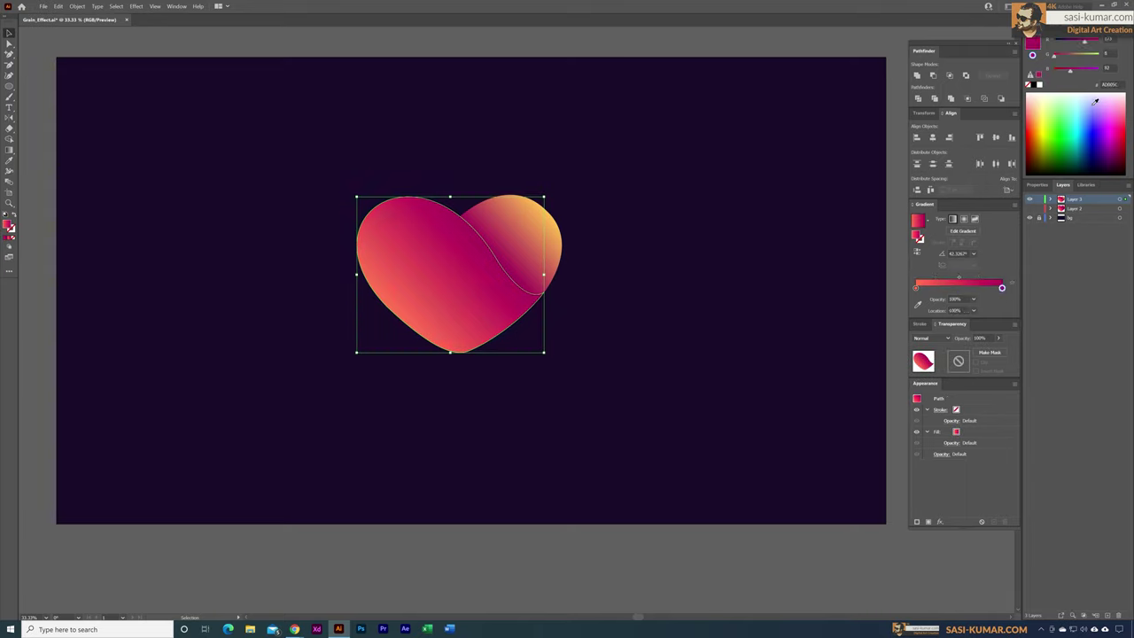
left_click(1037, 115)
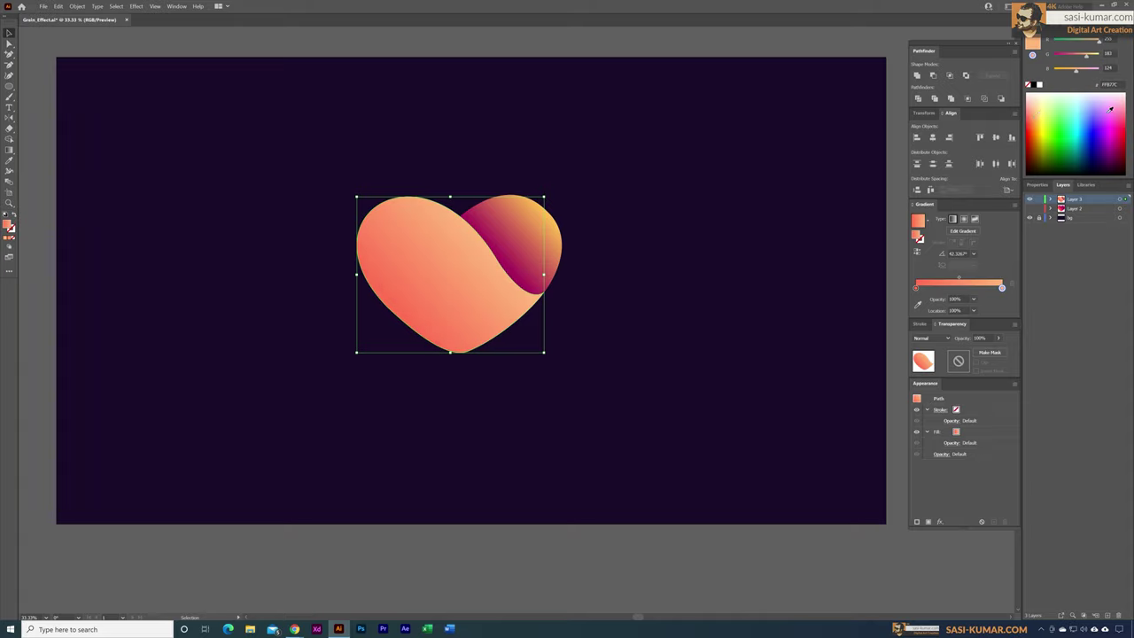
left_click_drag(1094, 57, 1103, 57)
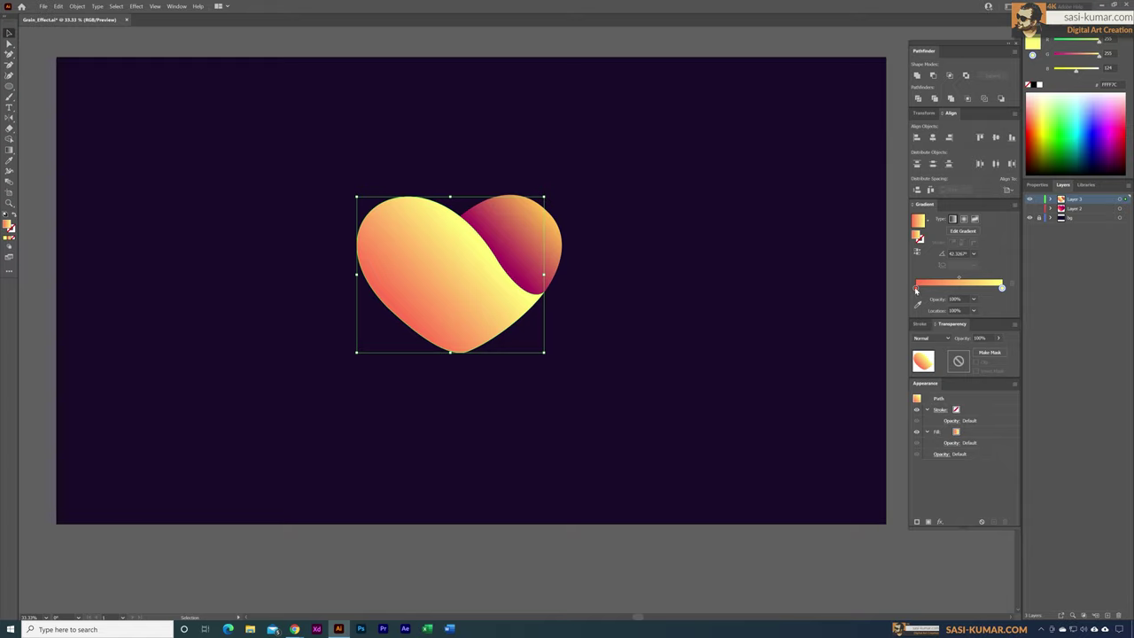
left_click_drag(1100, 57, 1095, 57)
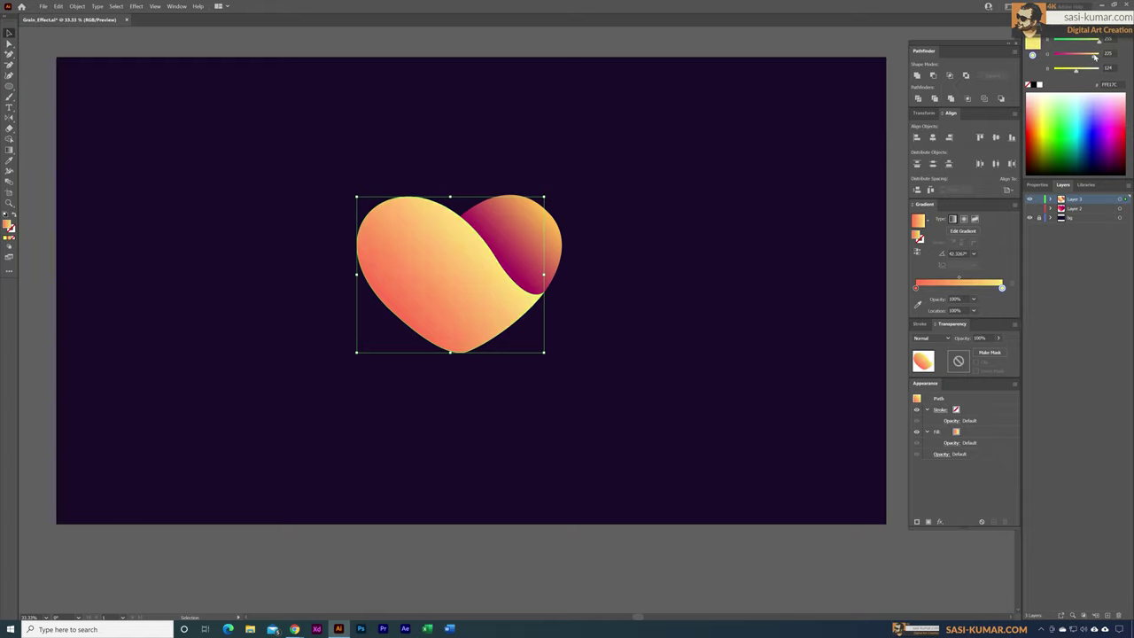
left_click(177, 113)
Step: Redirect the left piece's gradient diagonally so it runs from coral at the lower-right edge to yellow at the upper-left lobe
left_click(450, 287)
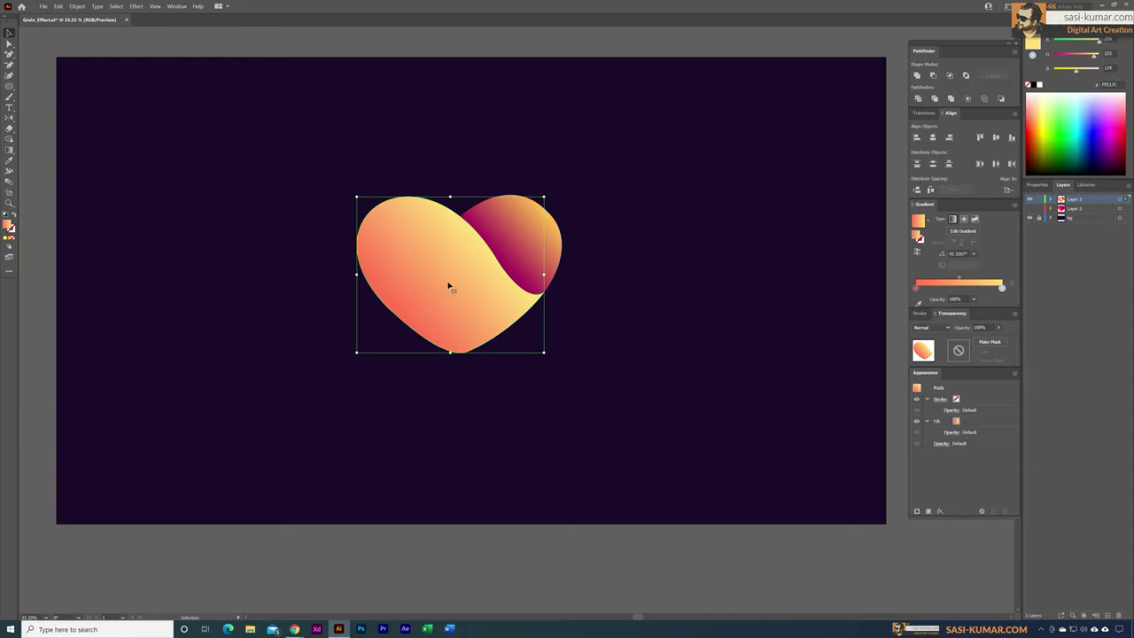
key("g")
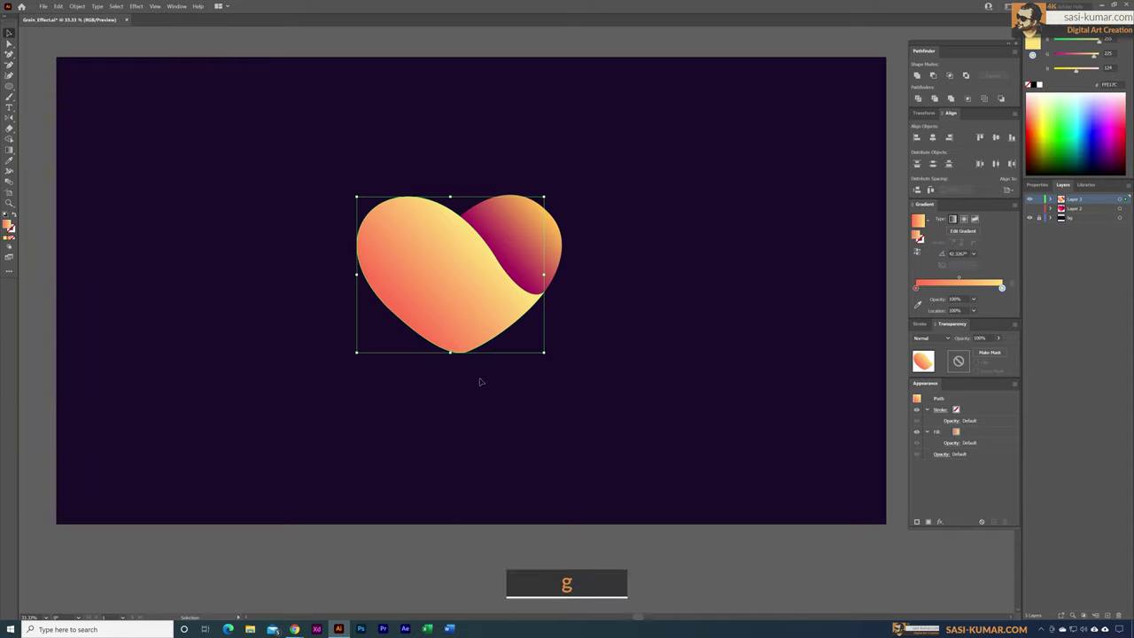
mouse_move(479, 347)
left_mouse_down()
mouse_move(434, 227)
mouse_move(411, 200)
left_mouse_up()
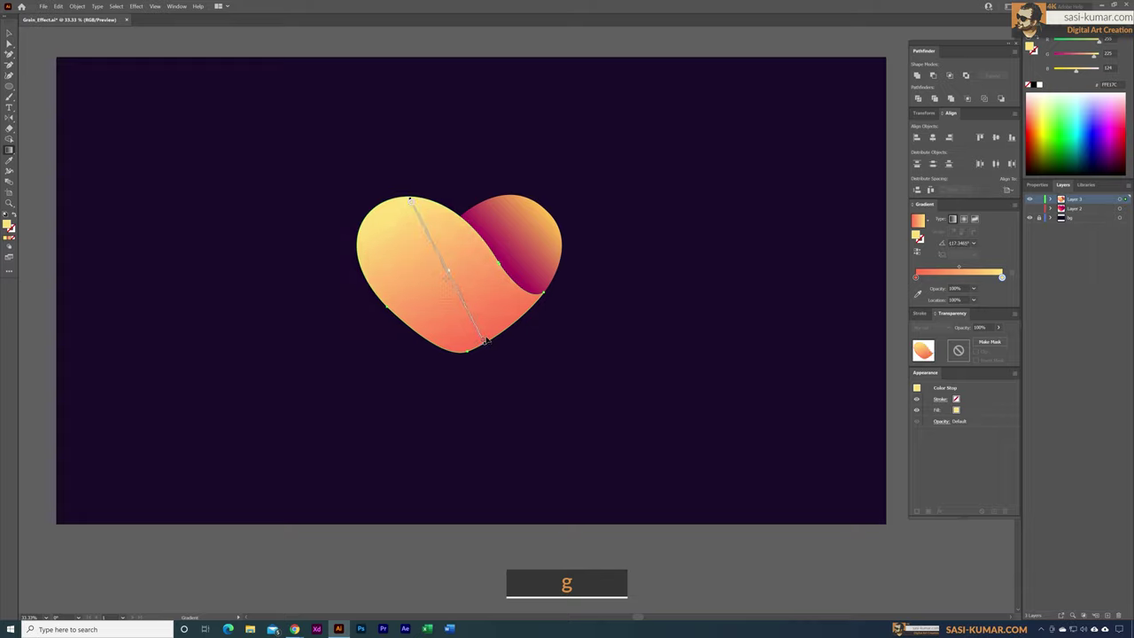
left_click_drag(494, 339, 399, 202)
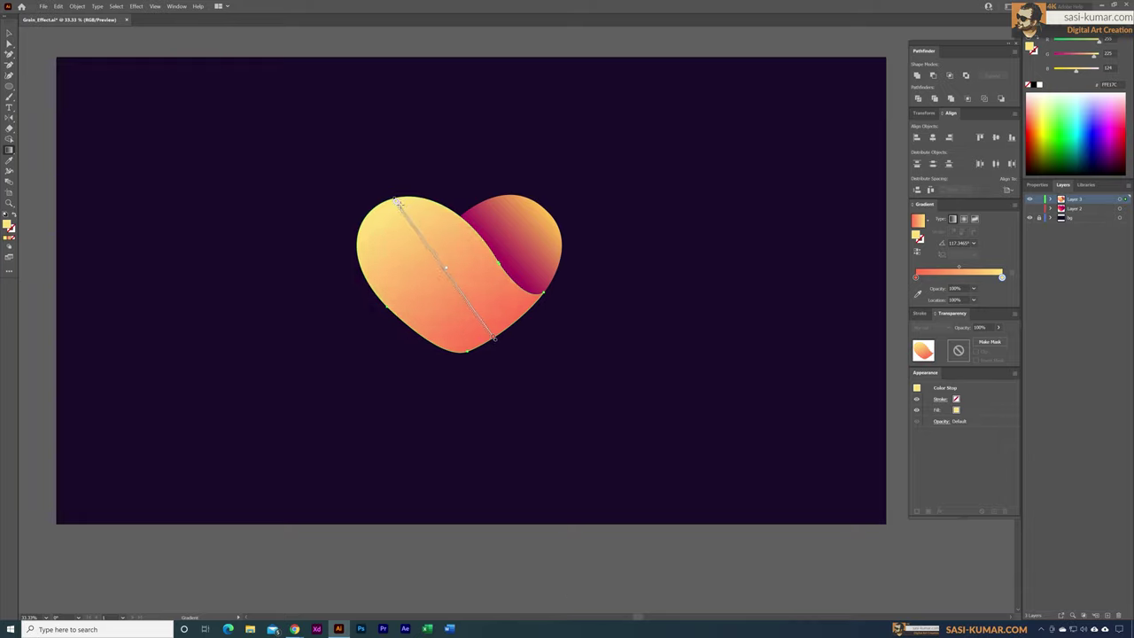
key("v")
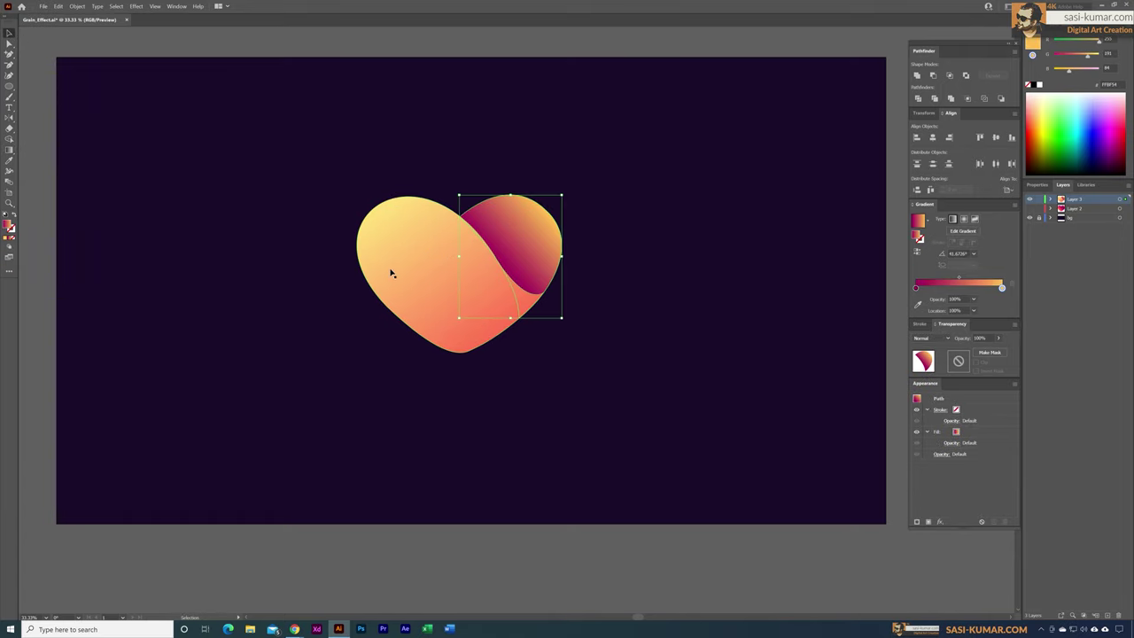
left_click(497, 218)
left_click(418, 254)
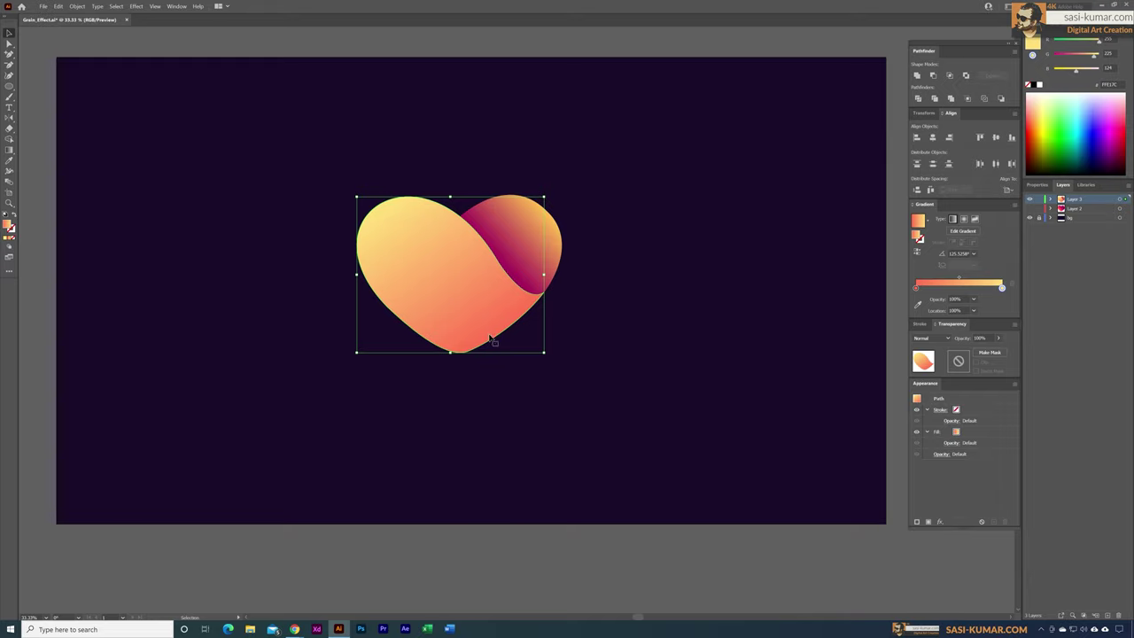
left_click(464, 360)
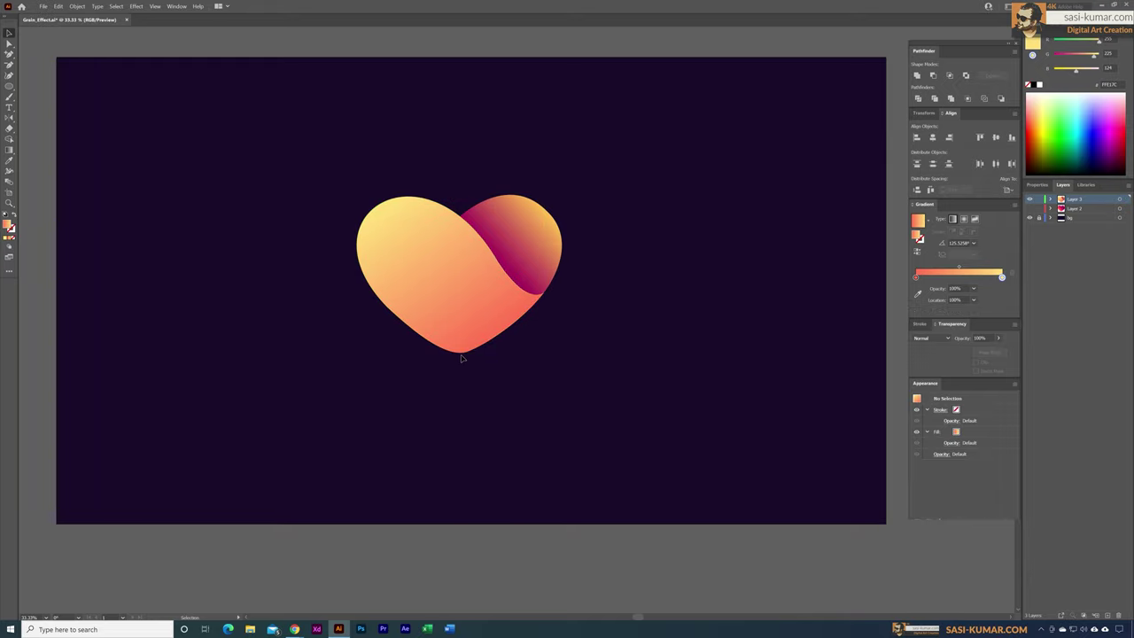
Step: Duplicate the left heart piece in place, directly on top of the original
left_click(462, 303)
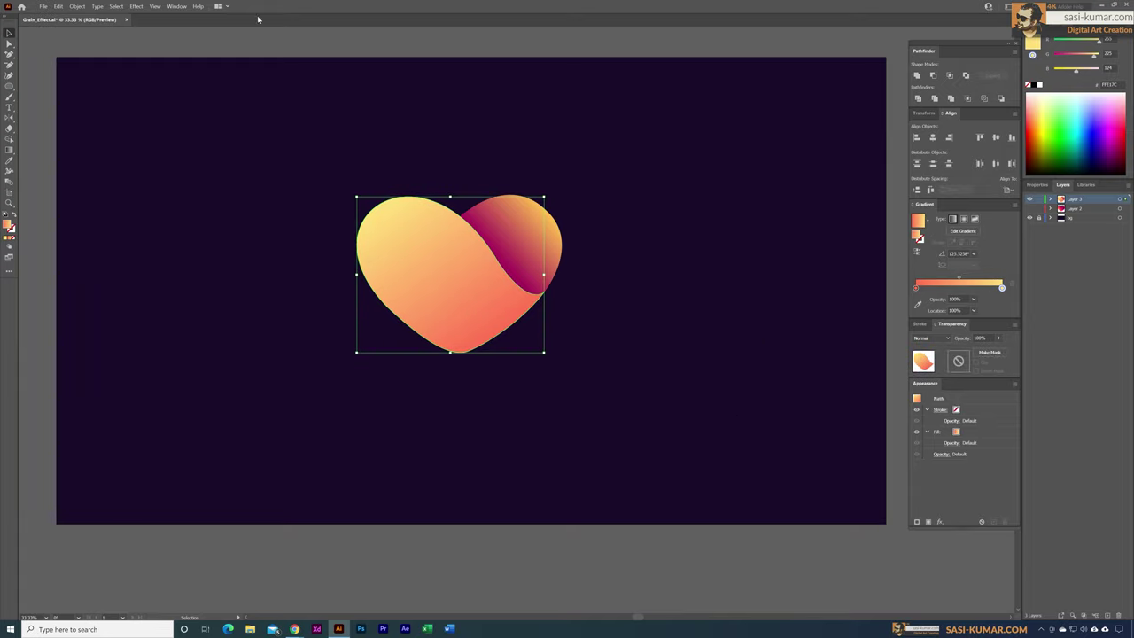
left_click(177, 6)
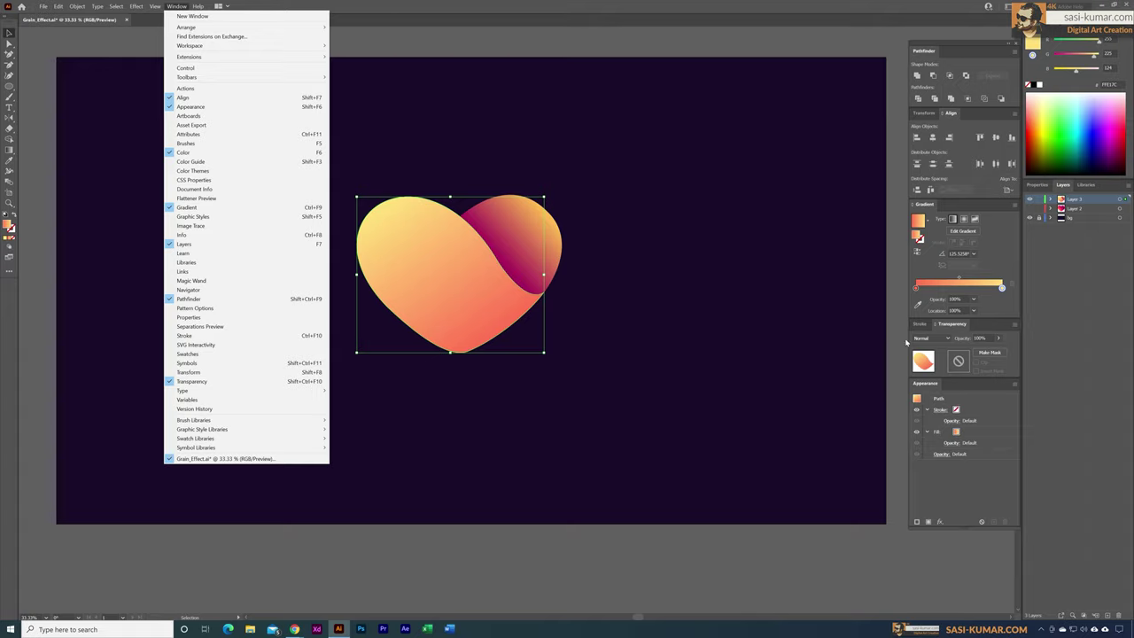
key("Escape")
key("ctrl+c")
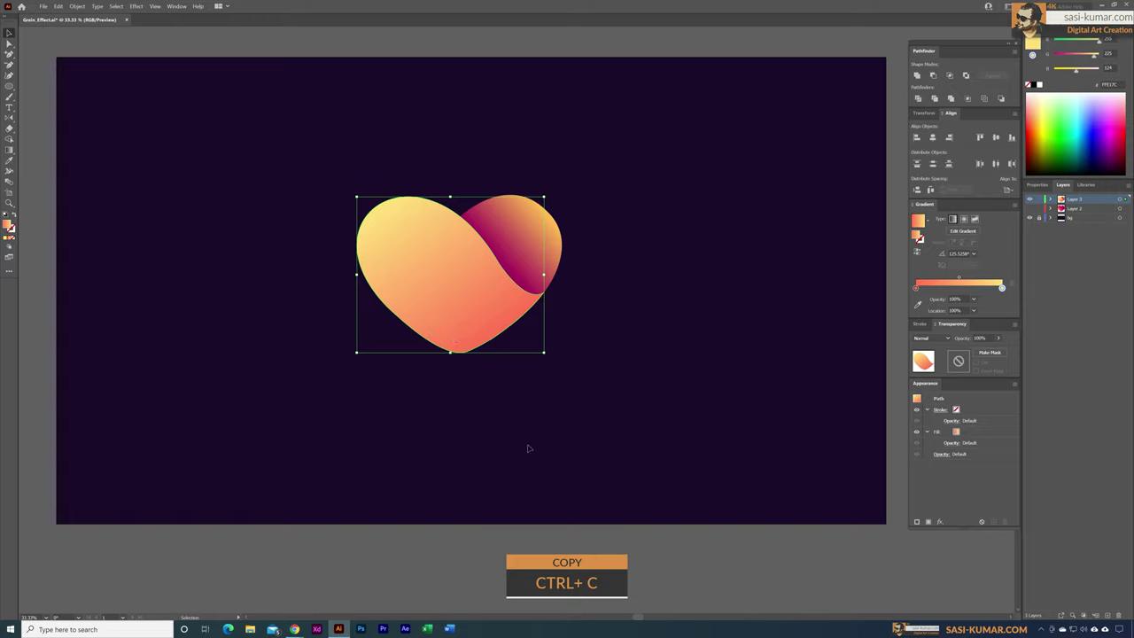
key("shift+ctrl+v")
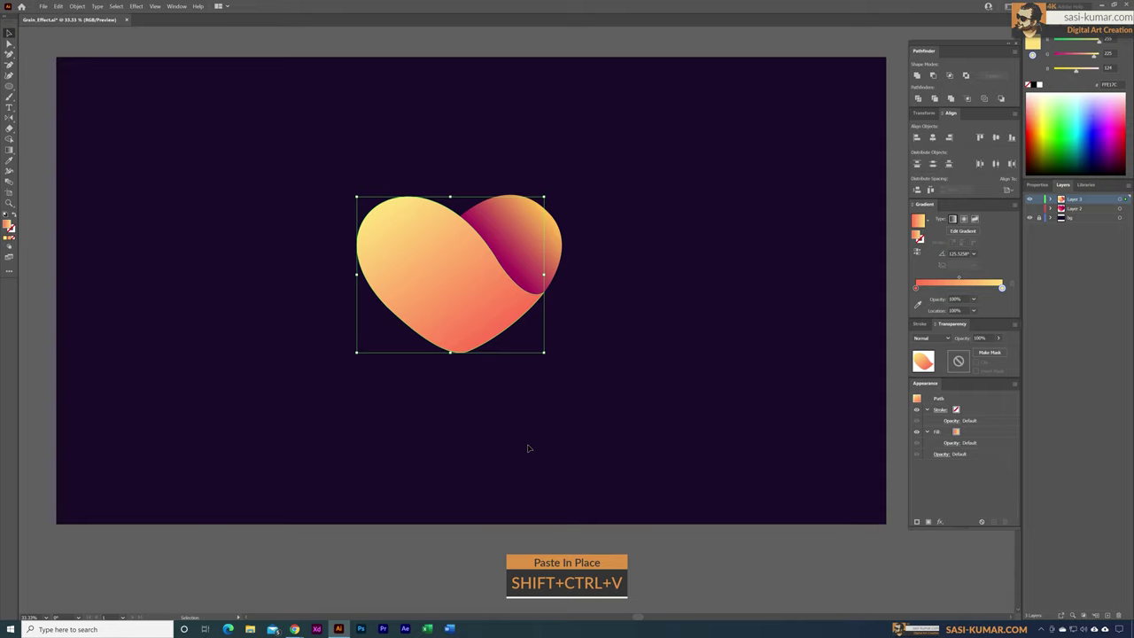
key("ctrl")
key("v")
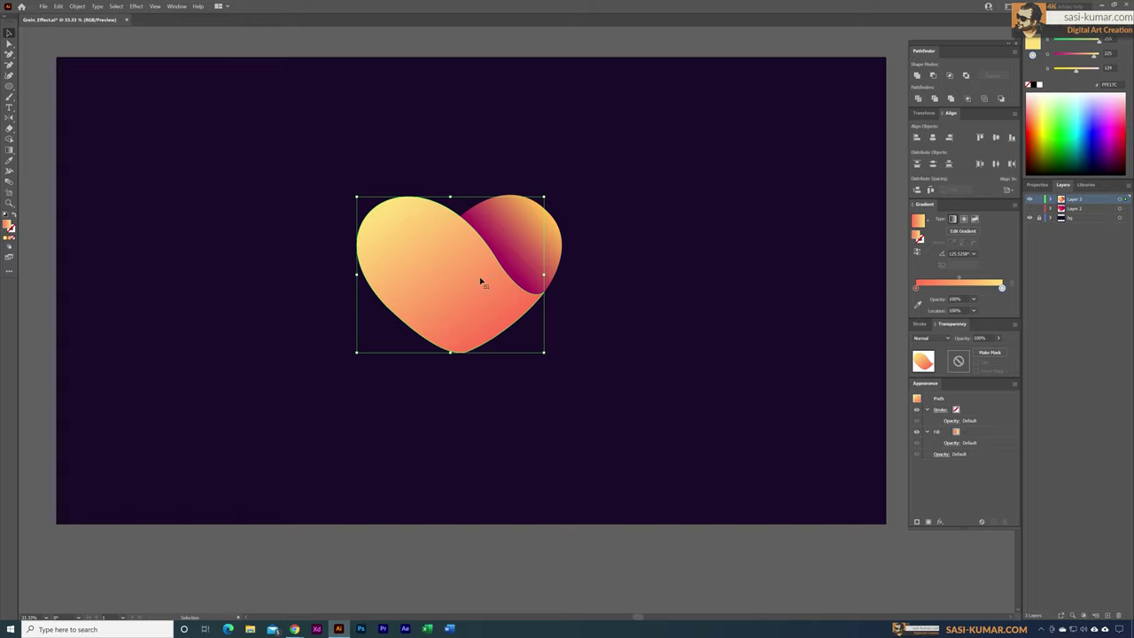
left_click_drag(431, 251, 340, 270)
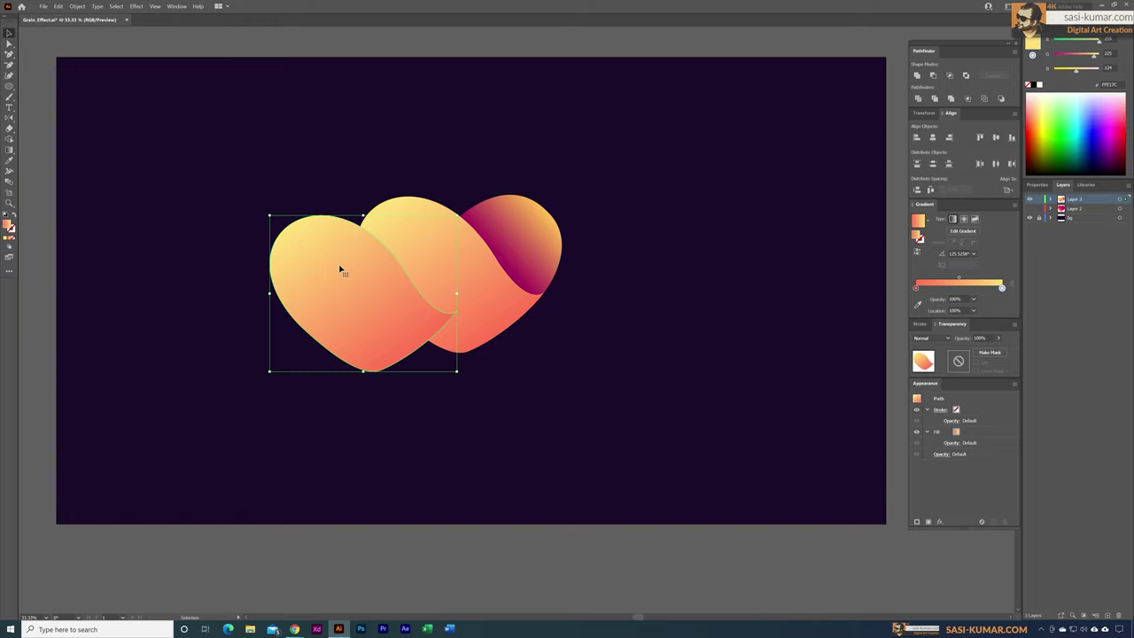
key("ctrl+z")
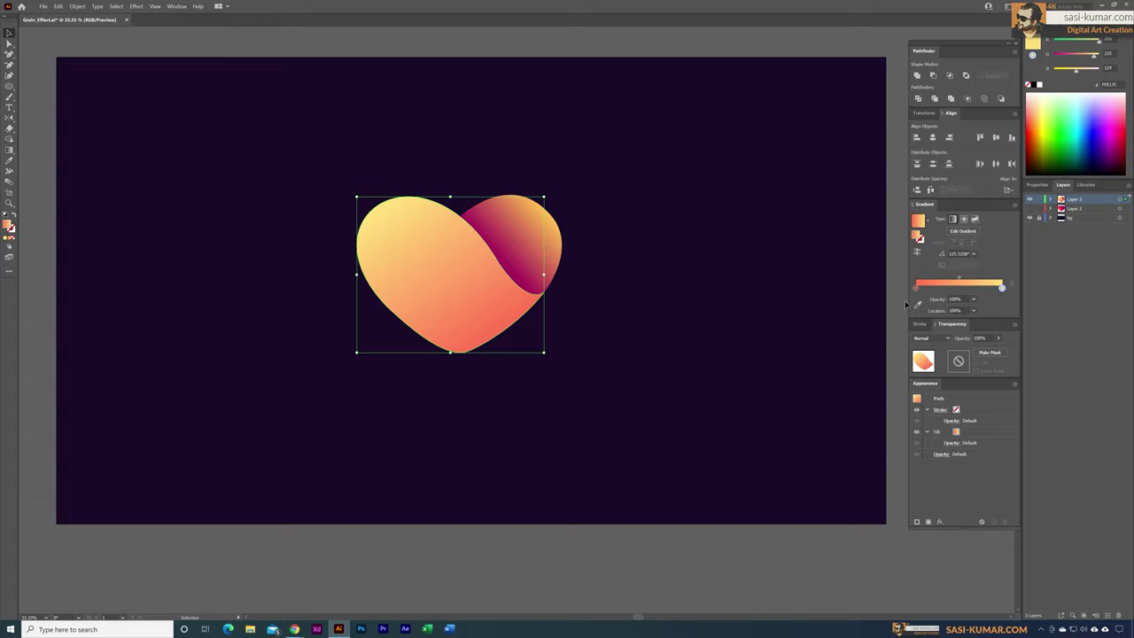
Step: Recolour the left copy's gradient with black at the start stop and white at the end stop
left_click(917, 289)
left_click(1040, 86)
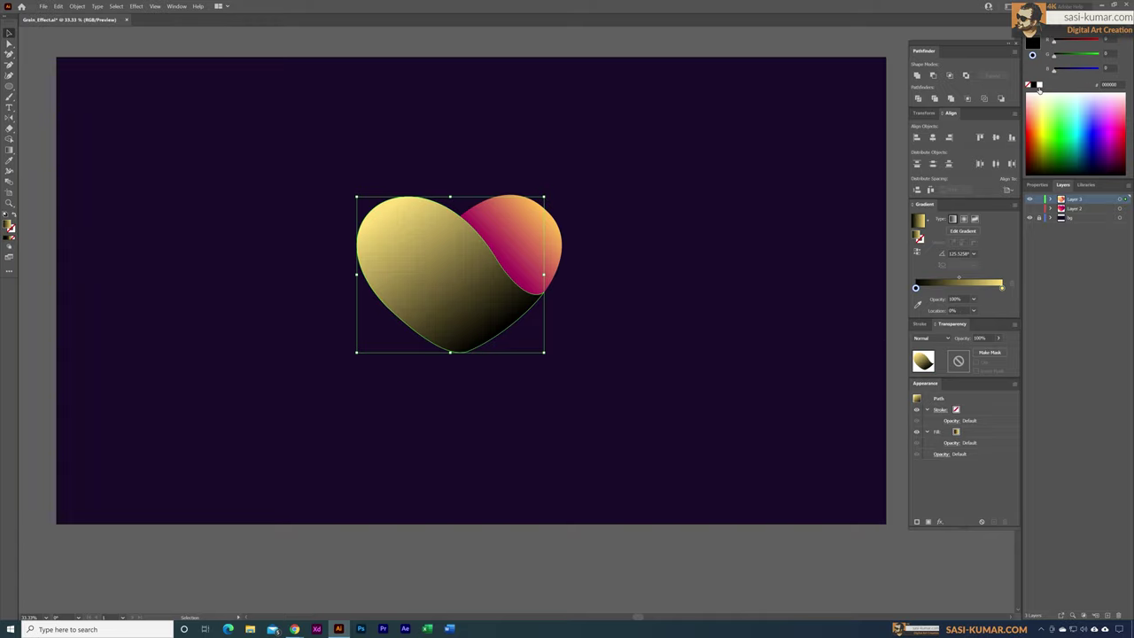
left_click(1003, 288)
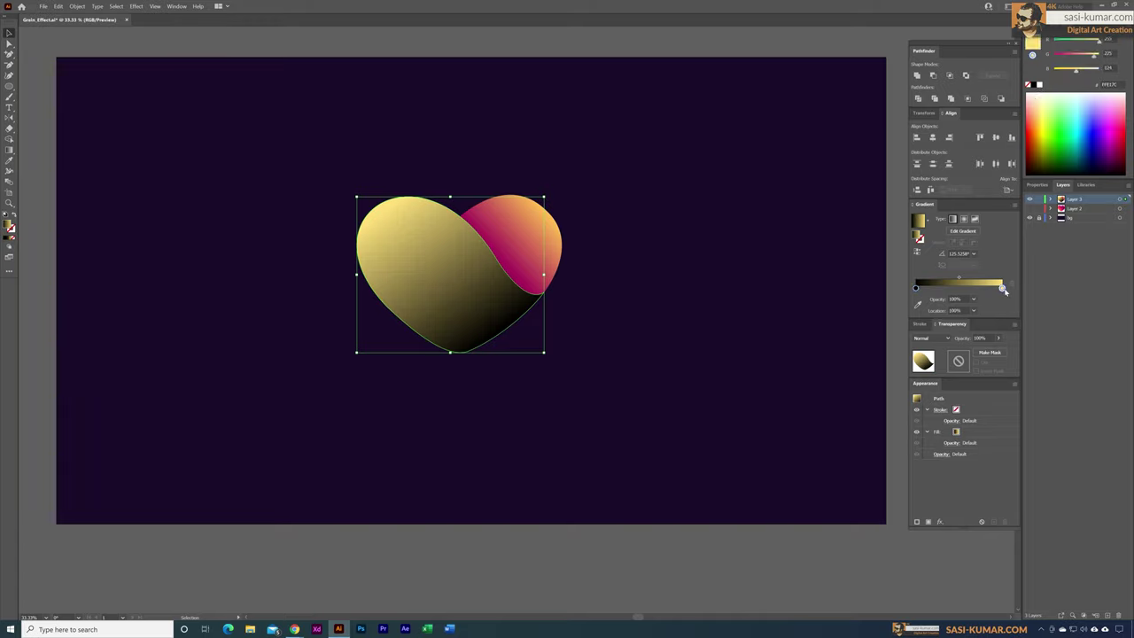
left_click(1043, 88)
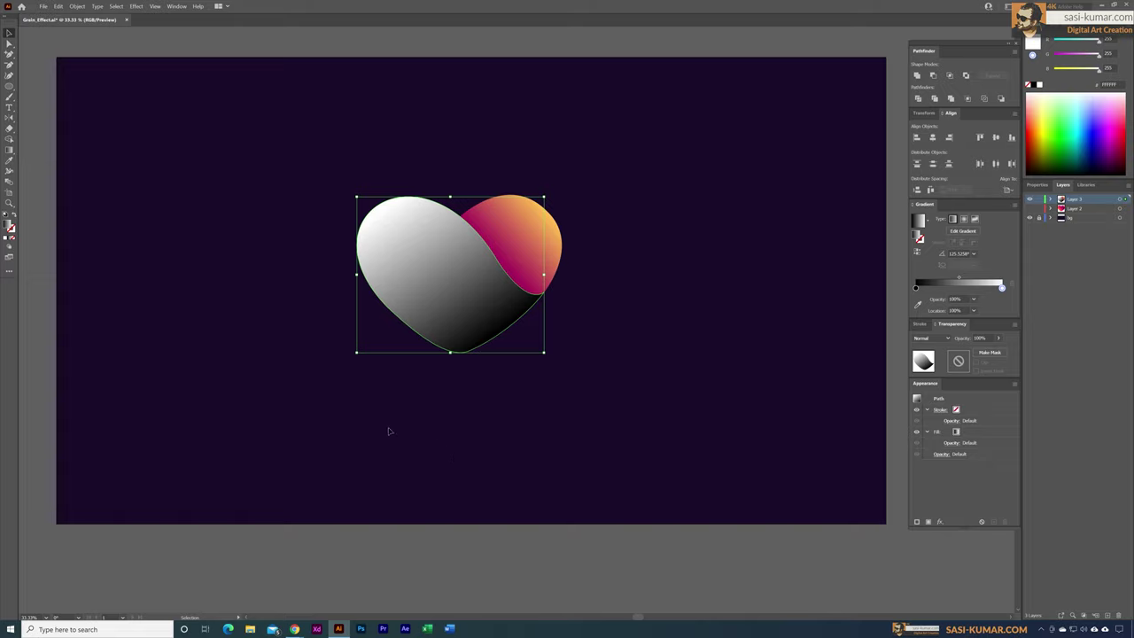
left_click(339, 325)
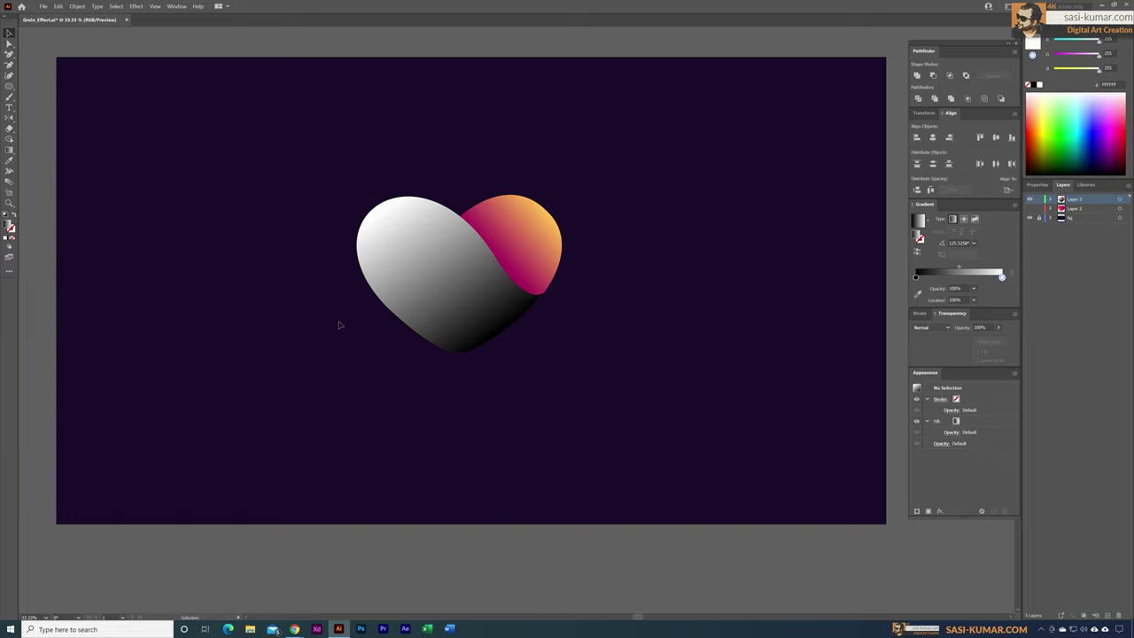
Step: Make an opacity mask from the black-and-white copy and the coloured left heart piece beneath it
left_click(381, 238)
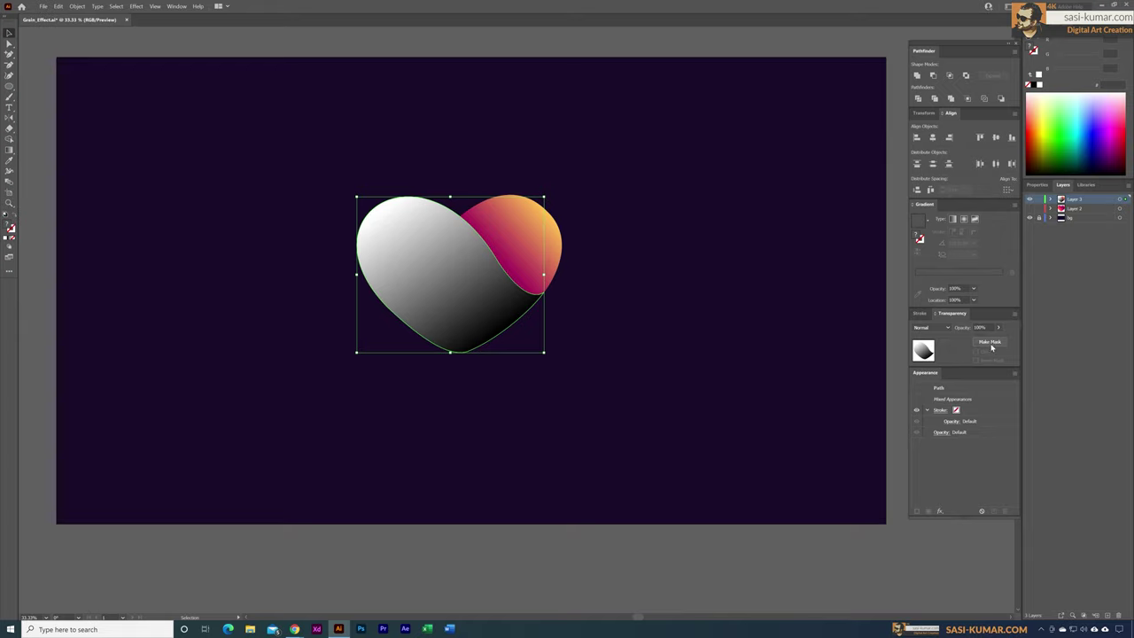
left_click(989, 343)
left_click(651, 393)
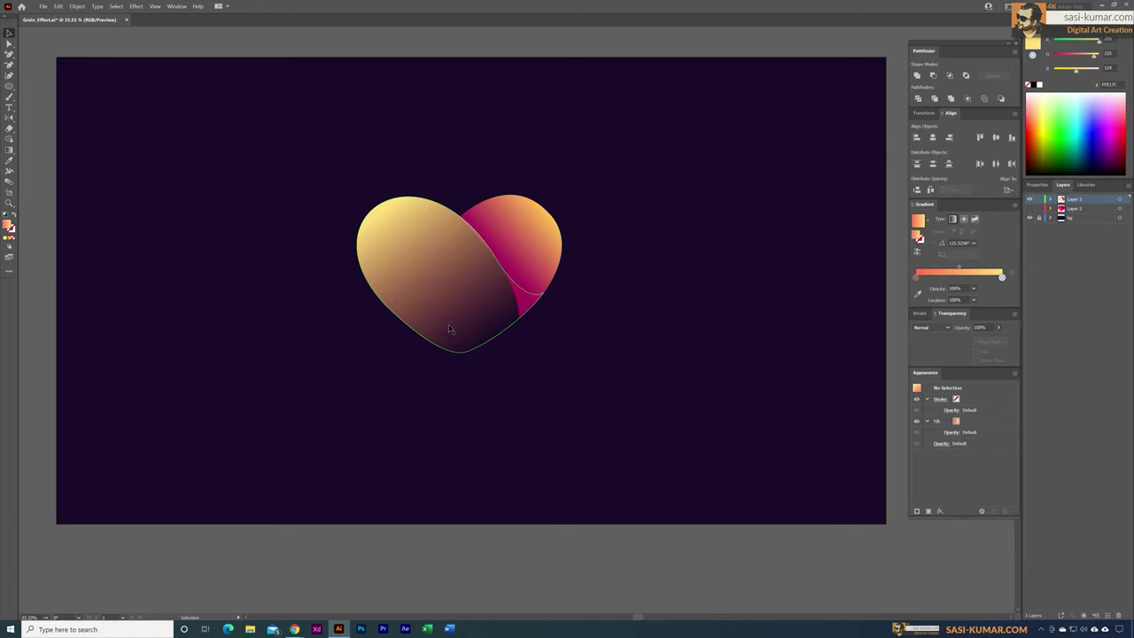
Step: Shift the midpoint of the left piece's opacity mask gradient to about 64%, and return to editing the artwork
left_click(451, 327)
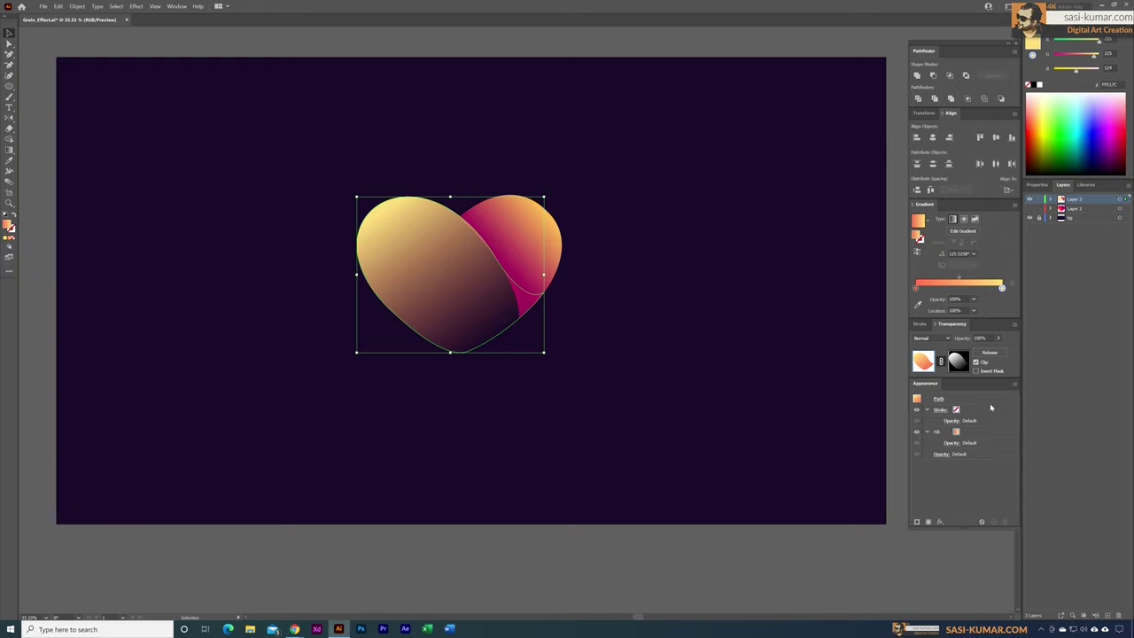
left_click(958, 362)
left_click_drag(959, 281, 973, 280)
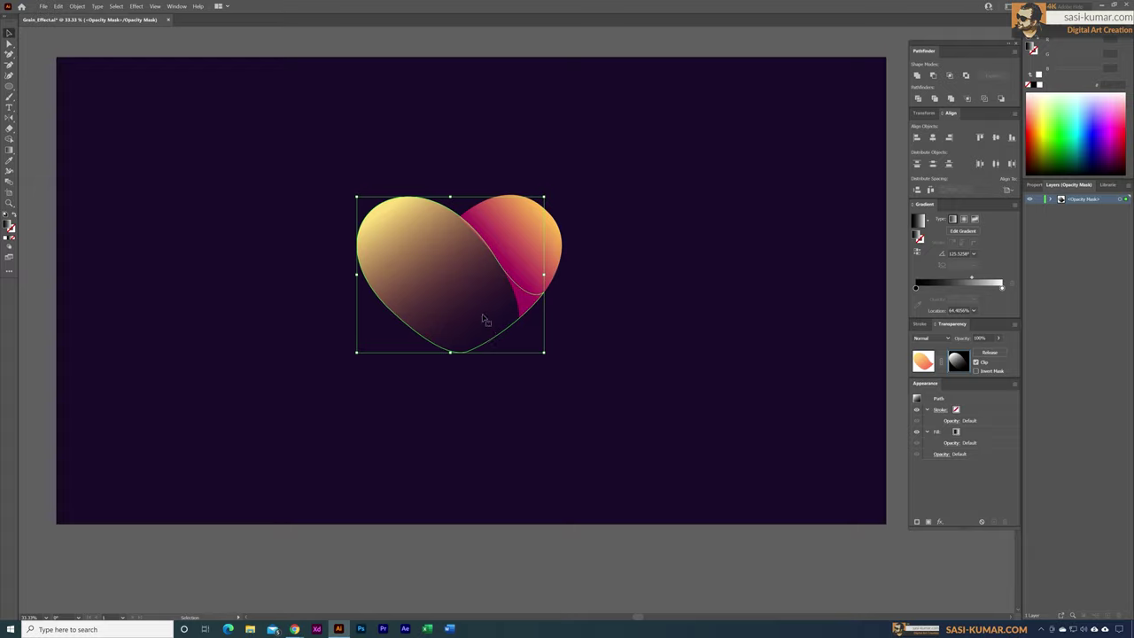
left_click(640, 304)
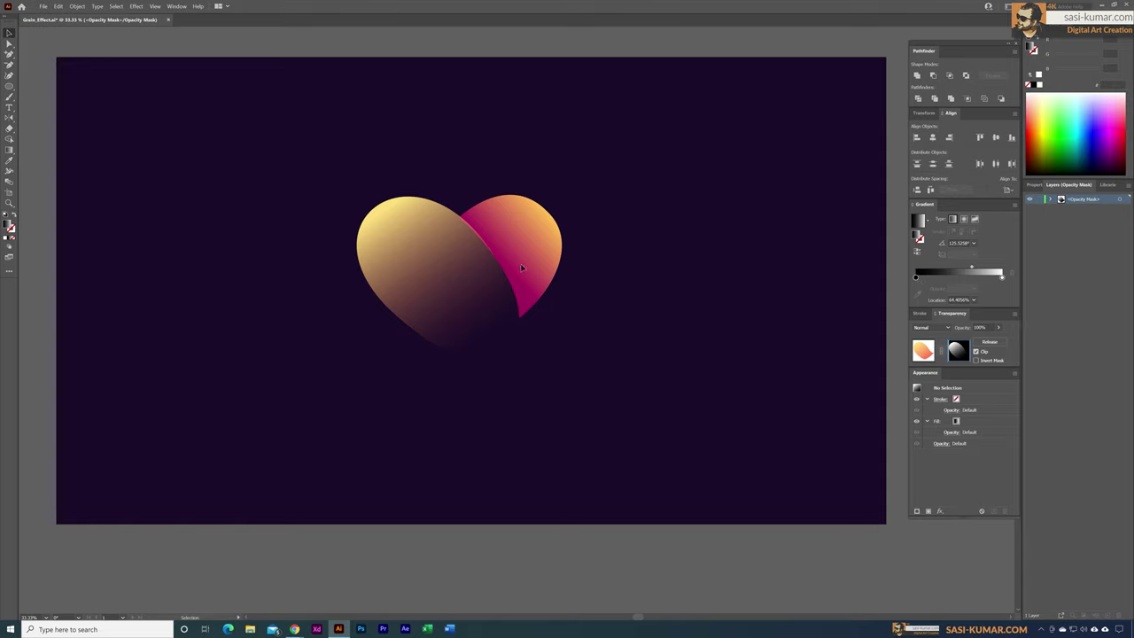
left_click(924, 354)
Step: Duplicate the right heart piece in place, directly on top of the original
left_click(540, 261)
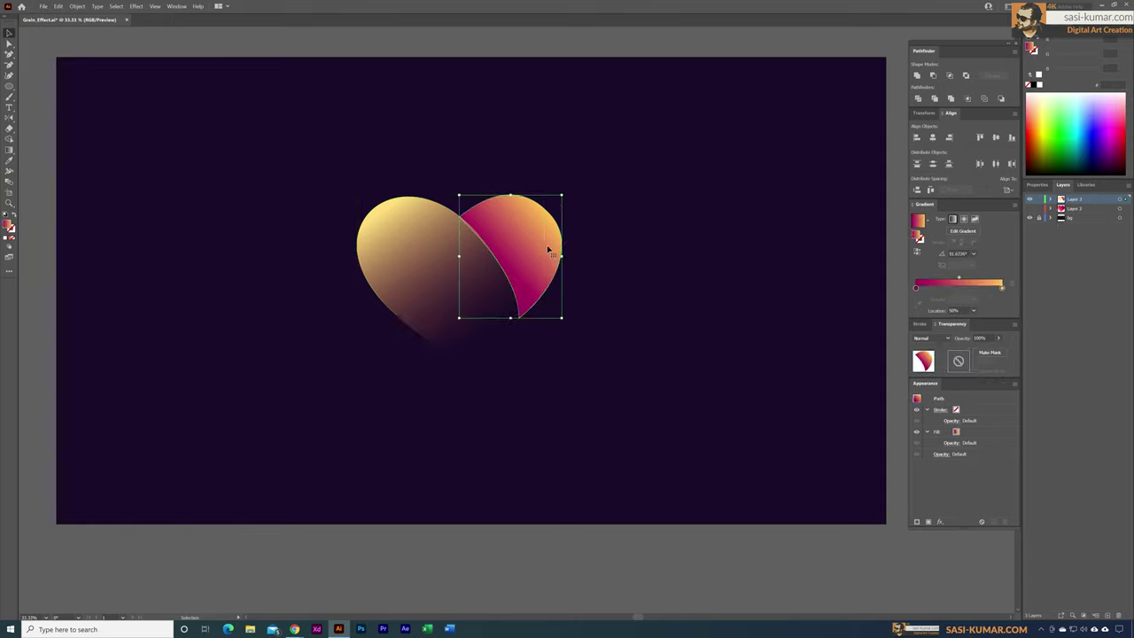
key("ctrl+c")
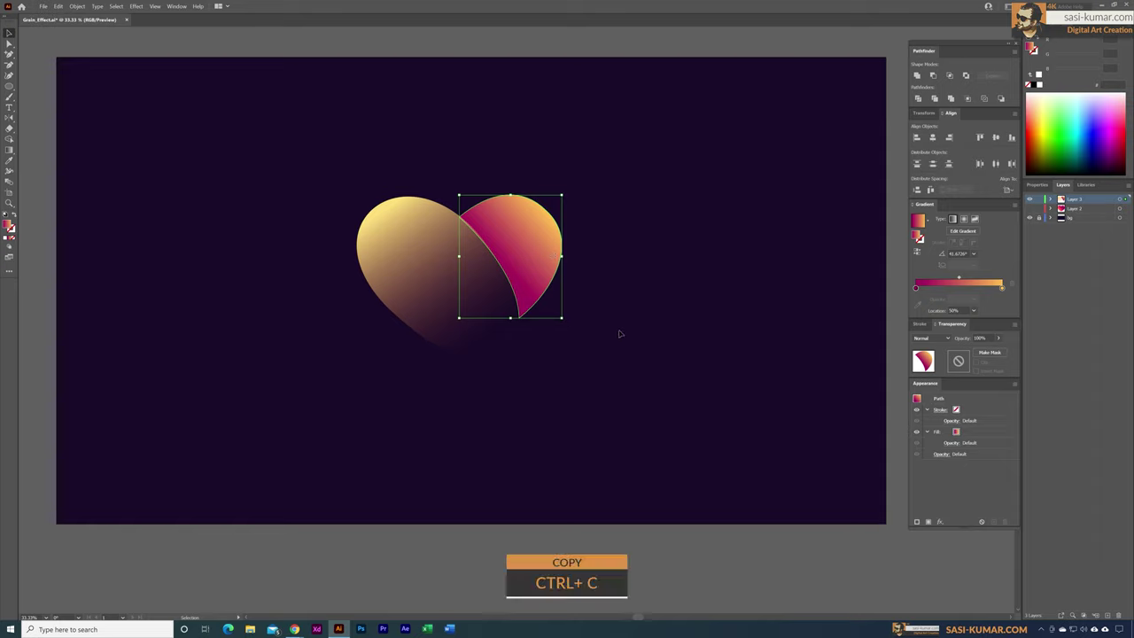
key("shift+ctrl+v")
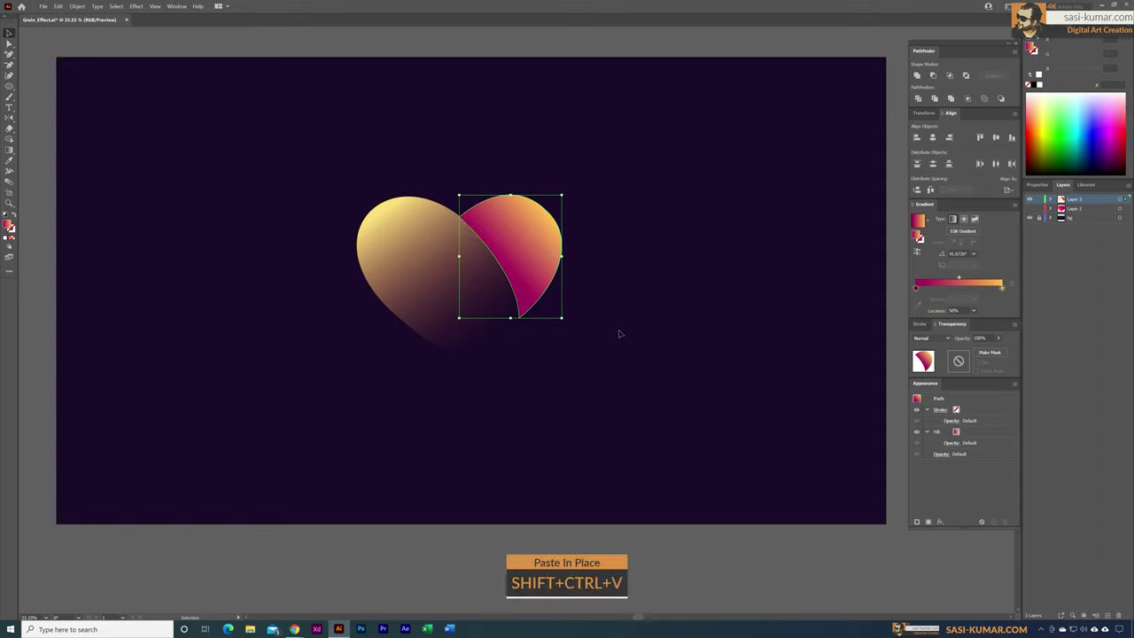
Step: Recolour the right copy's gradient with black at the start stop and white at the end stop
left_click(916, 289)
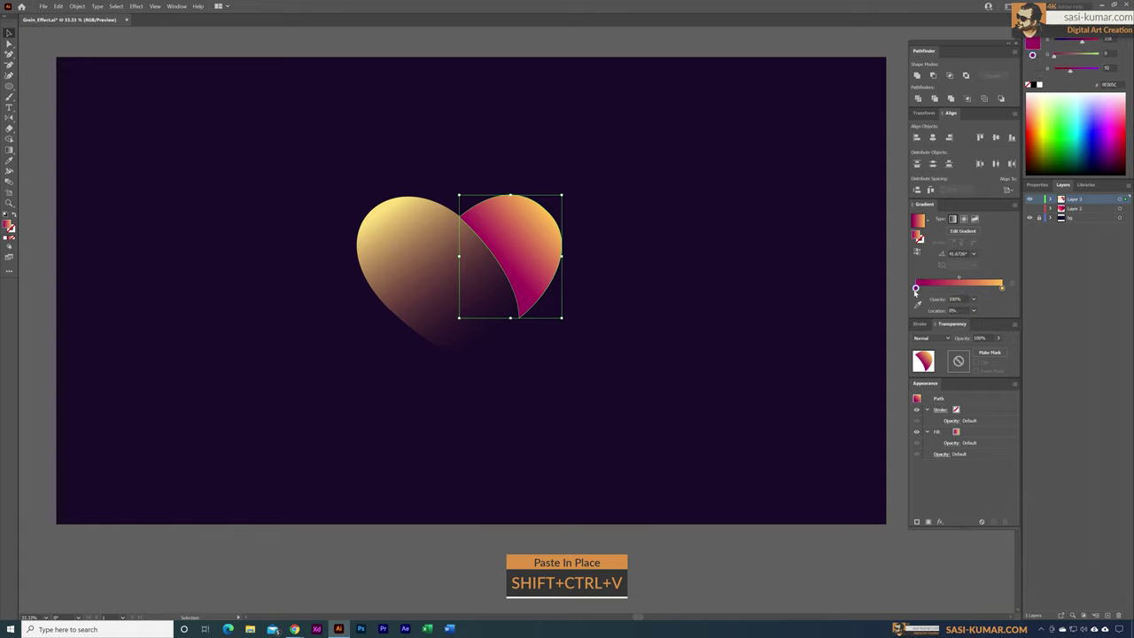
left_click(1042, 86)
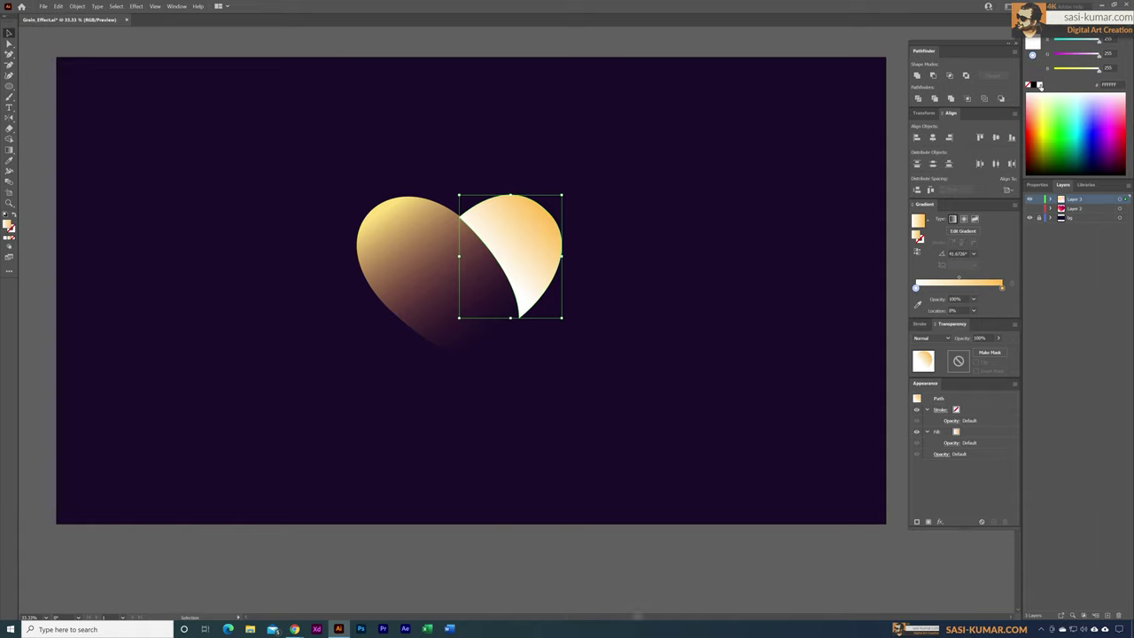
left_click(1038, 86)
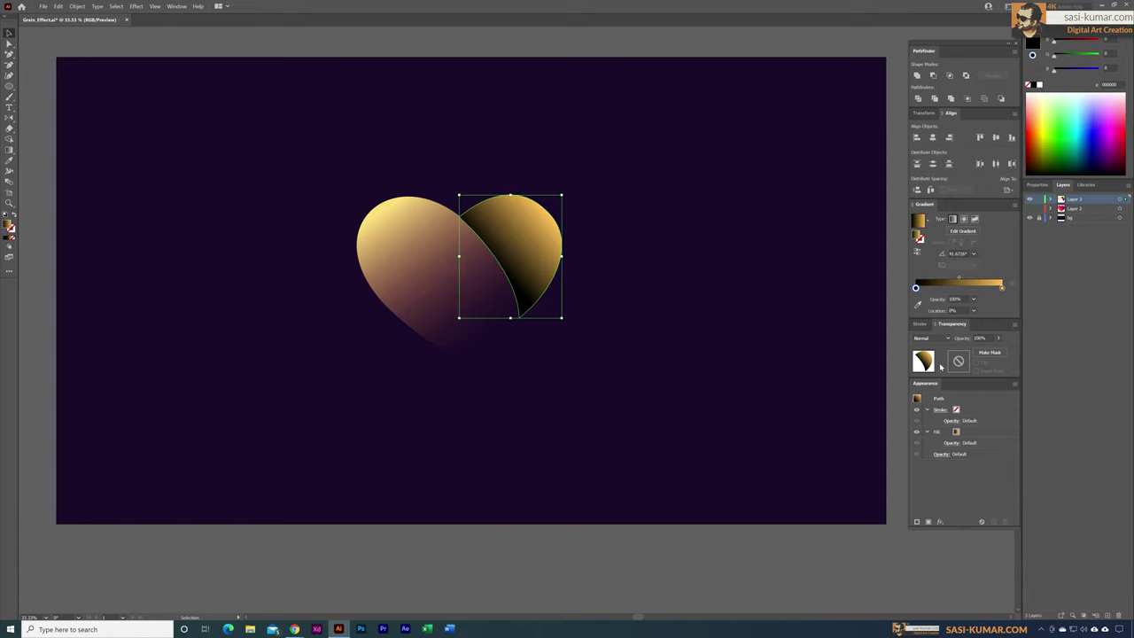
left_click(1002, 288)
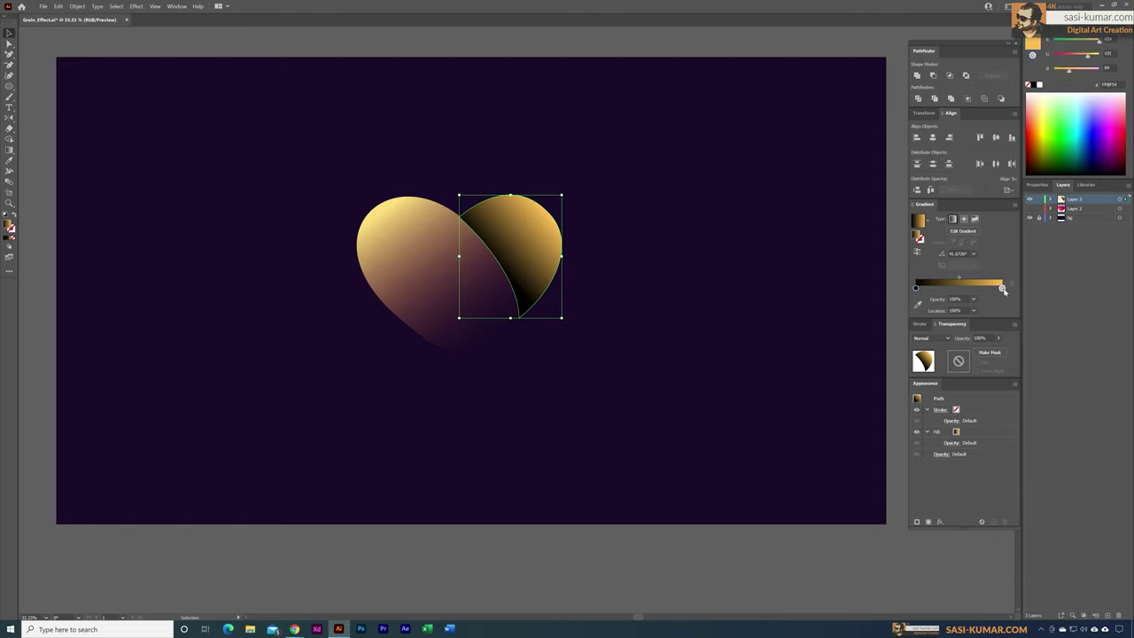
left_click(1046, 88)
Step: Make an opacity mask from the black-and-white copy and the coloured right heart piece beneath it
left_click(538, 303)
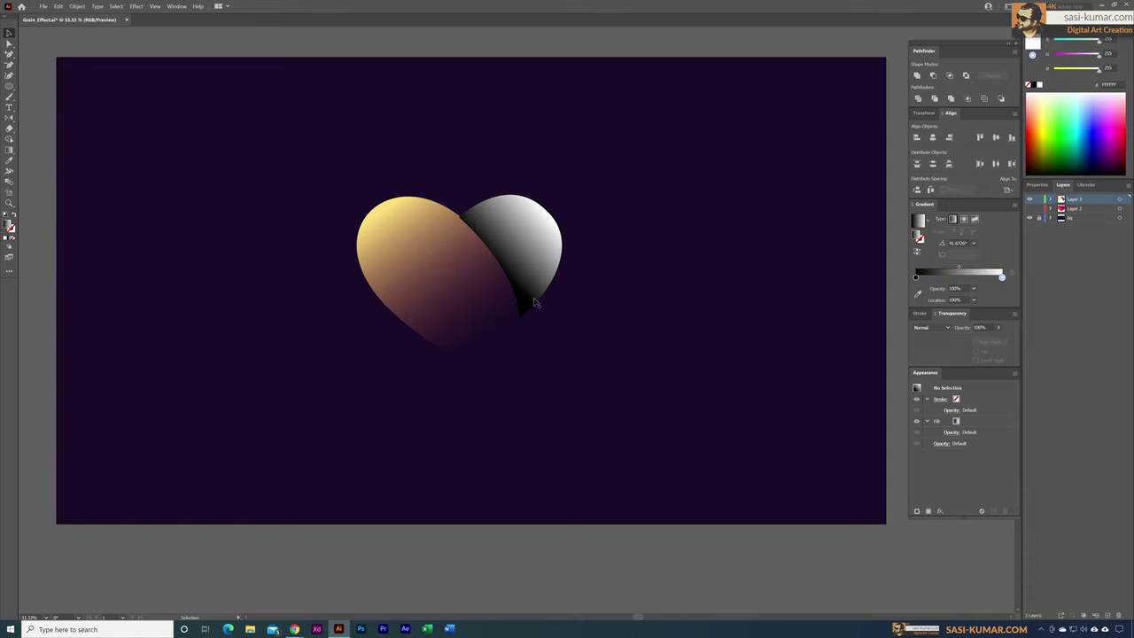
left_click(540, 229)
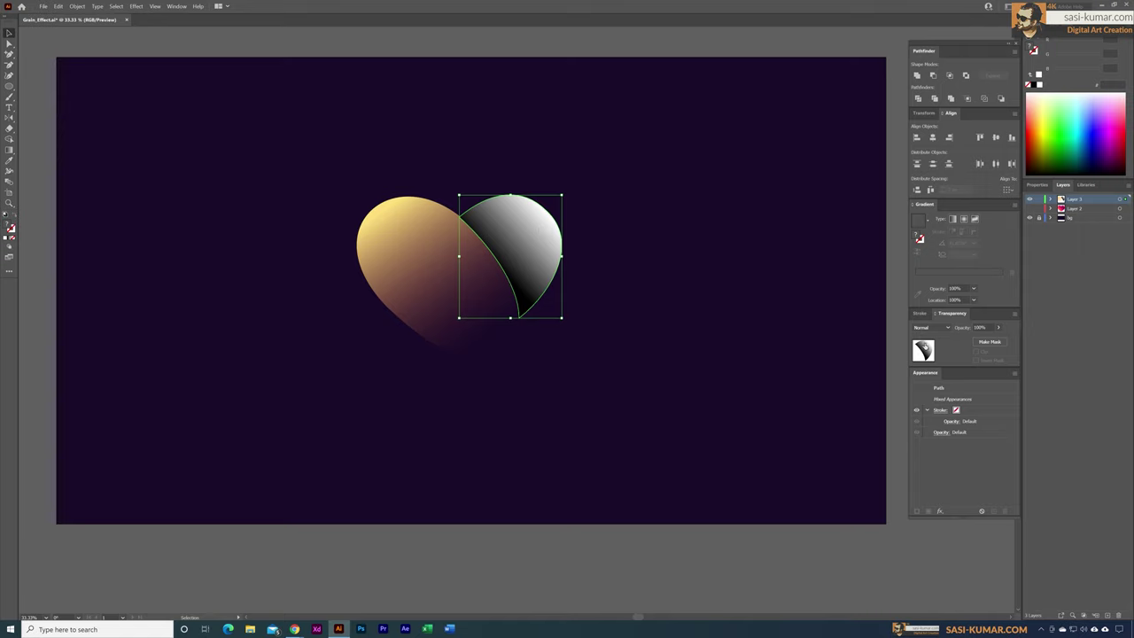
left_click(985, 341)
Step: In the right piece's opacity mask, extend the gradient's white end to the outer edge at an angle of about 35°
left_click(960, 362)
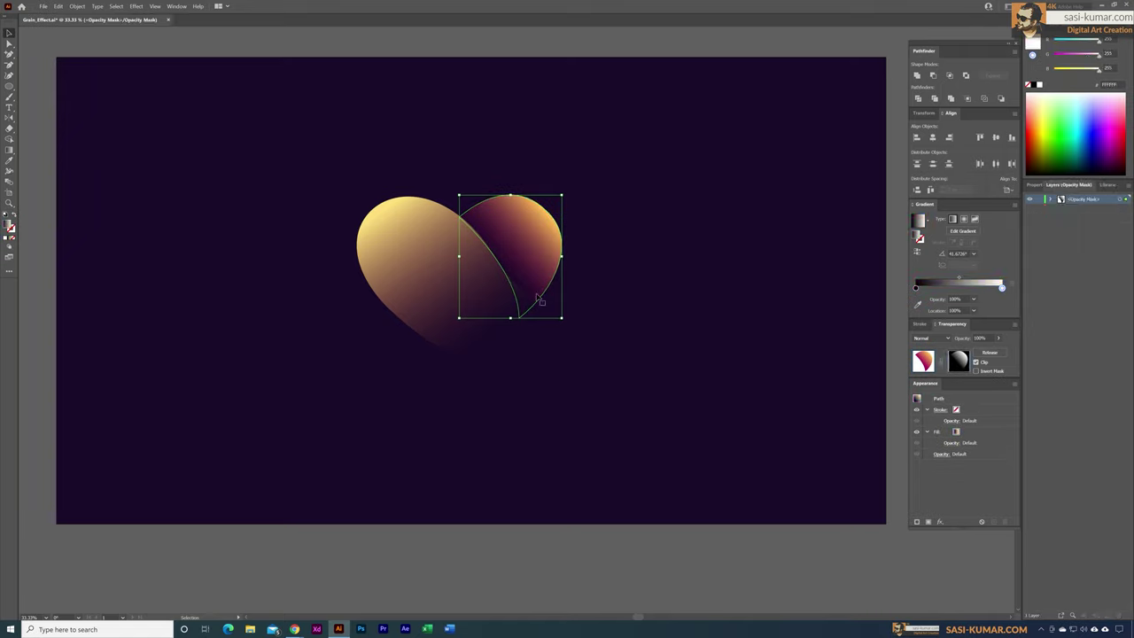
left_click(653, 373)
left_click(561, 262)
key("g")
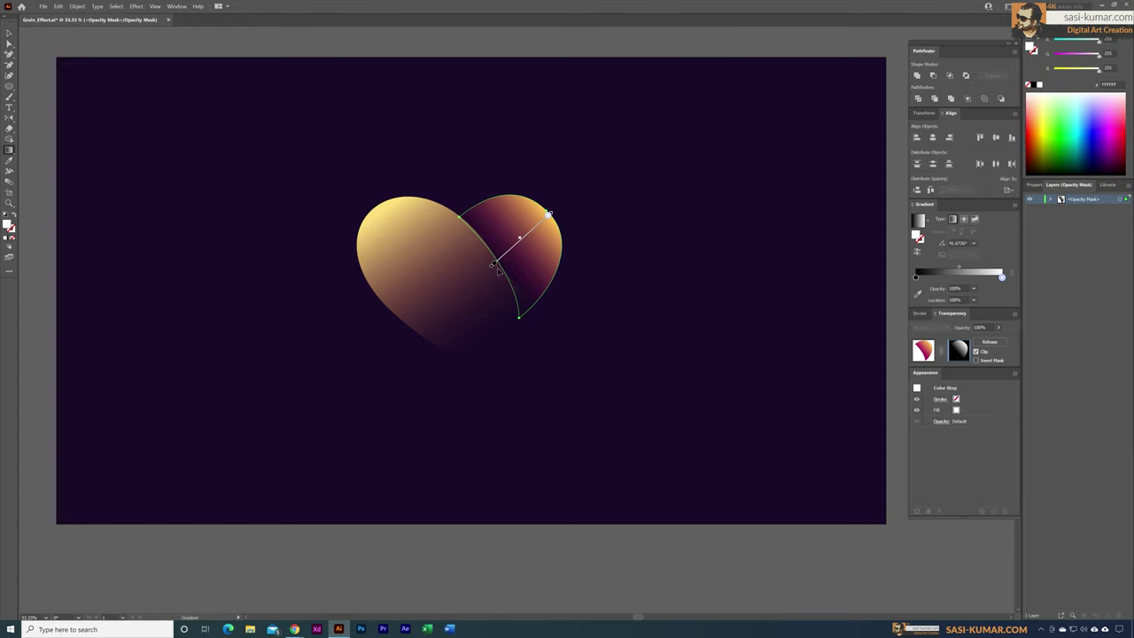
left_click_drag(559, 241, 556, 219)
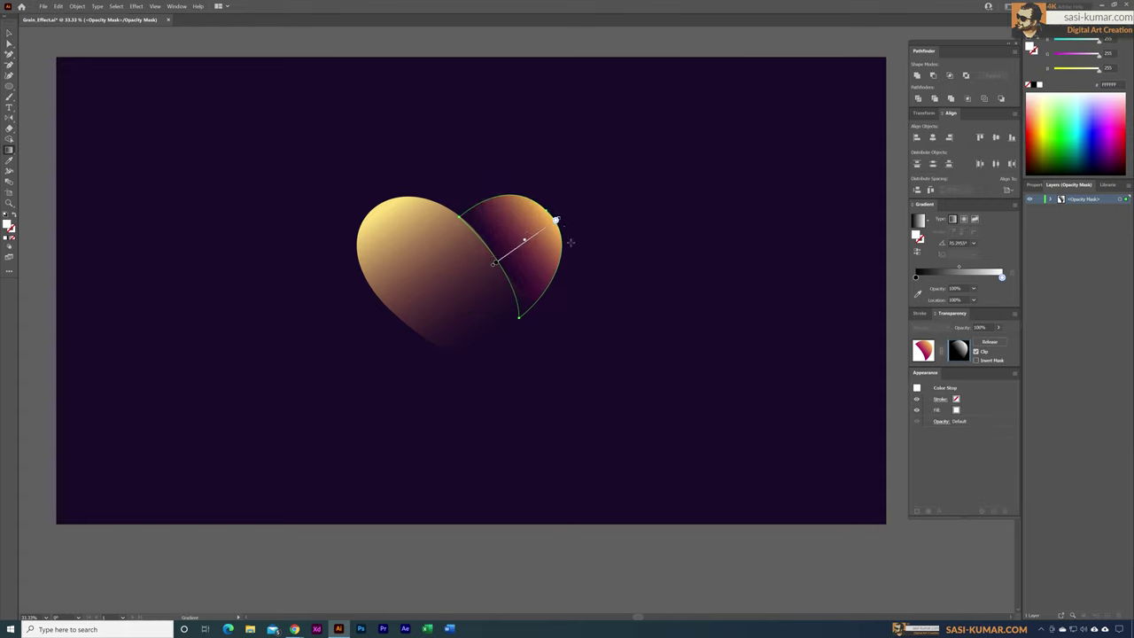
left_click(9, 37)
left_click(601, 414)
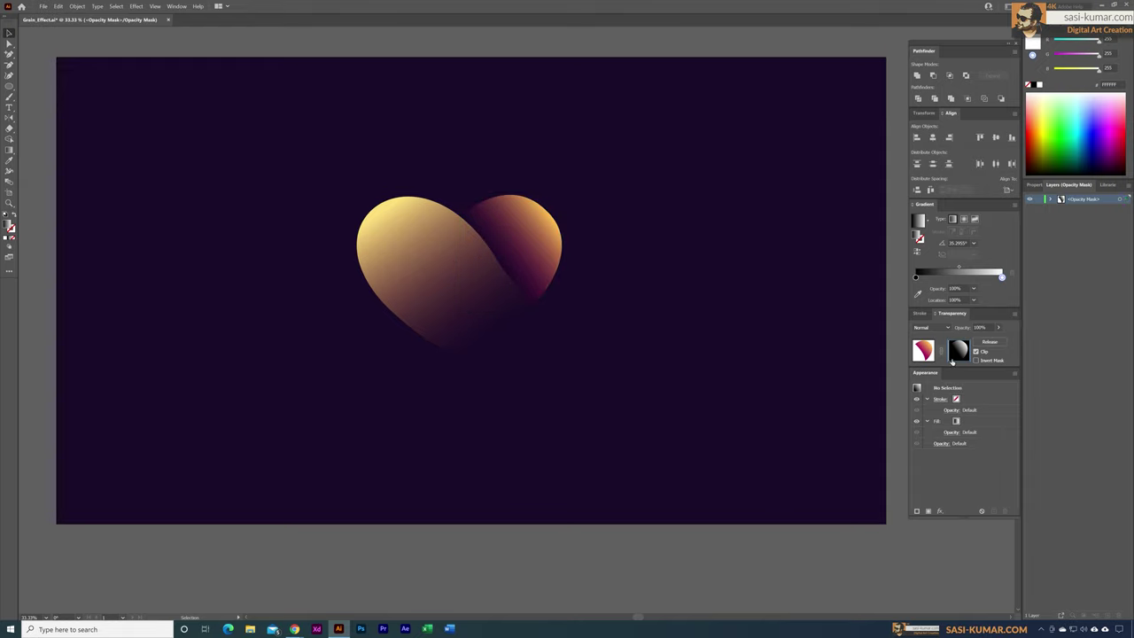
Step: Apply an Enlarged Grain texture with intensity 100 and contrast 0 to the right piece's mask shape, and return to editing the artwork
left_click(536, 234)
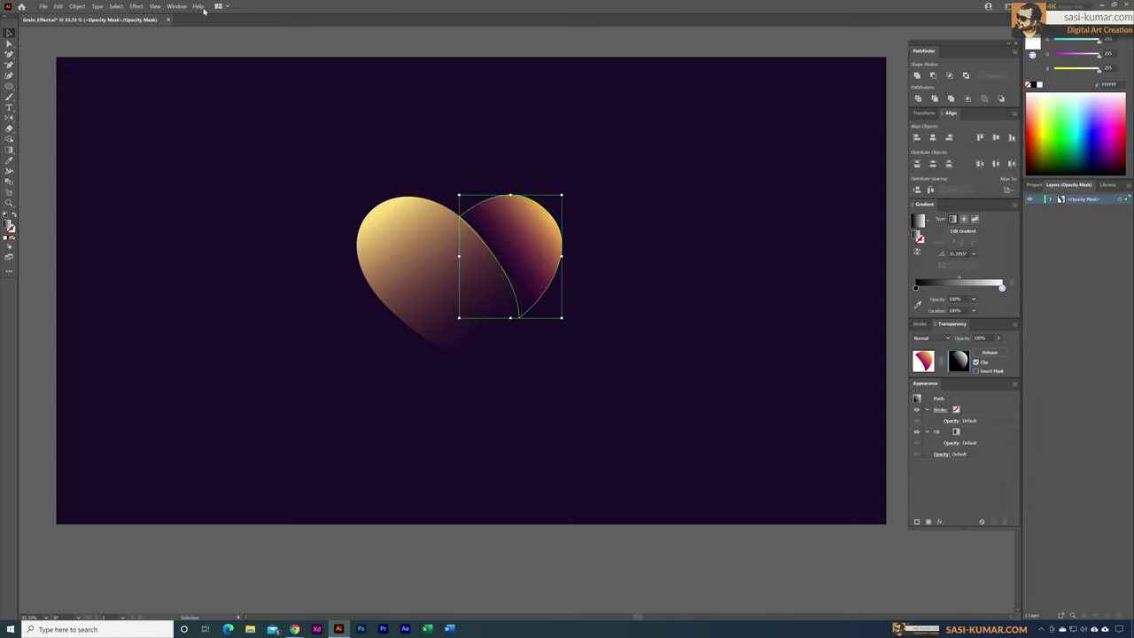
left_click(138, 8)
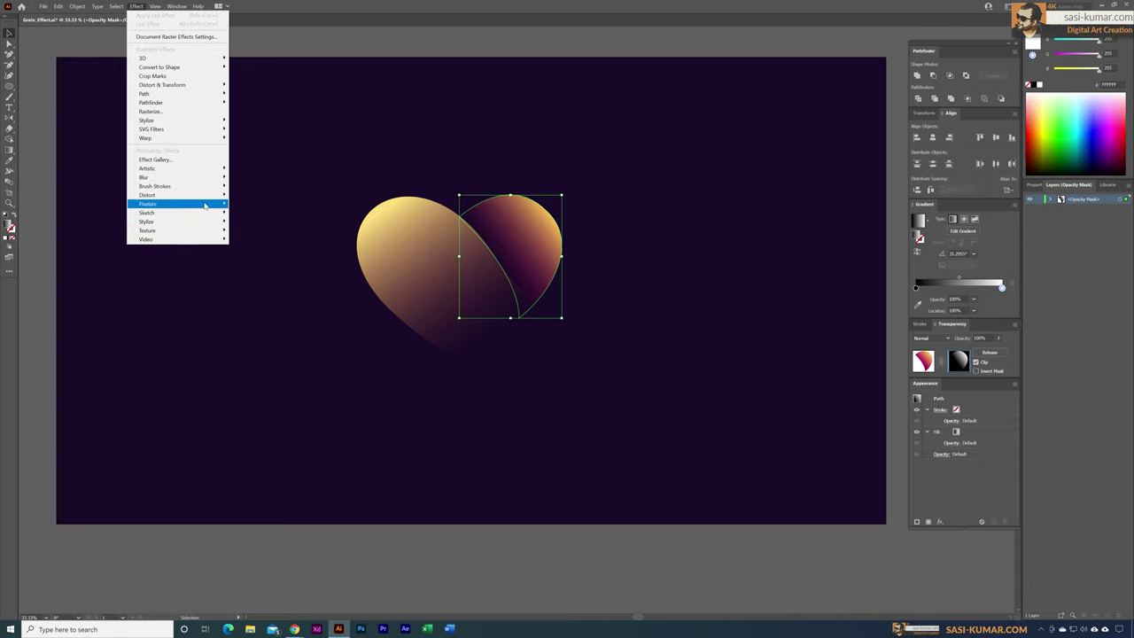
mouse_move(214, 231)
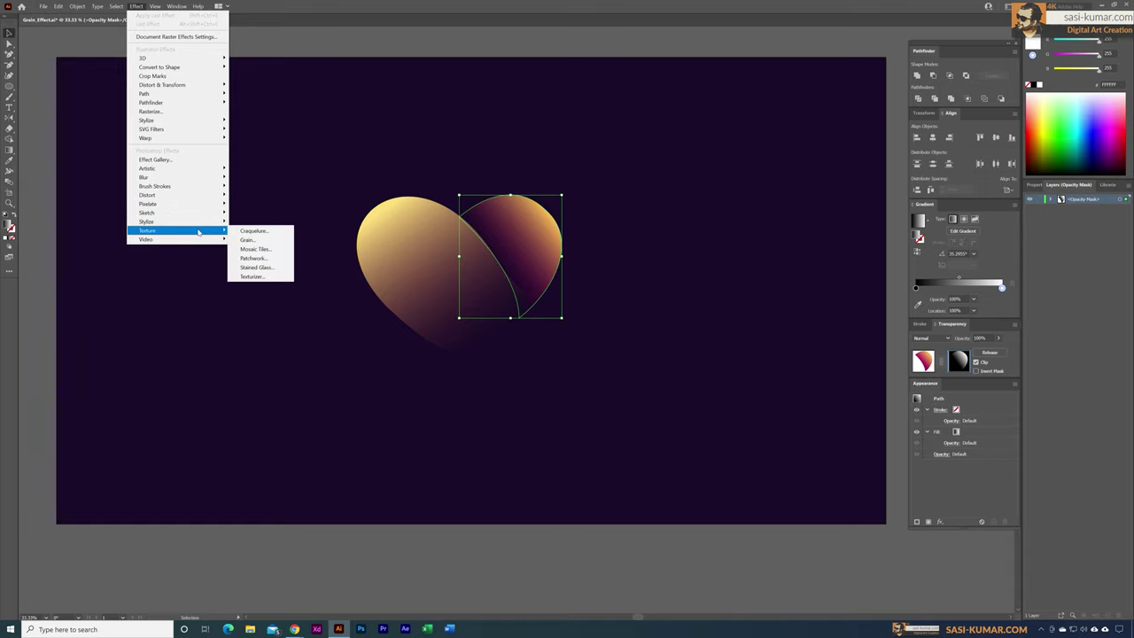
left_click(262, 241)
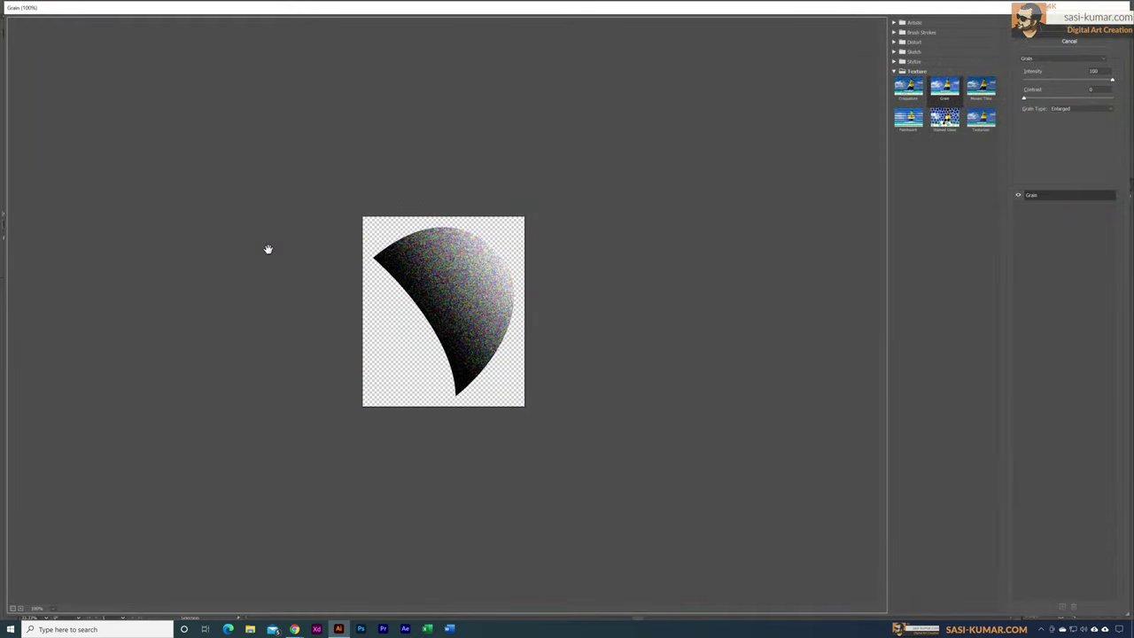
left_click(1103, 110)
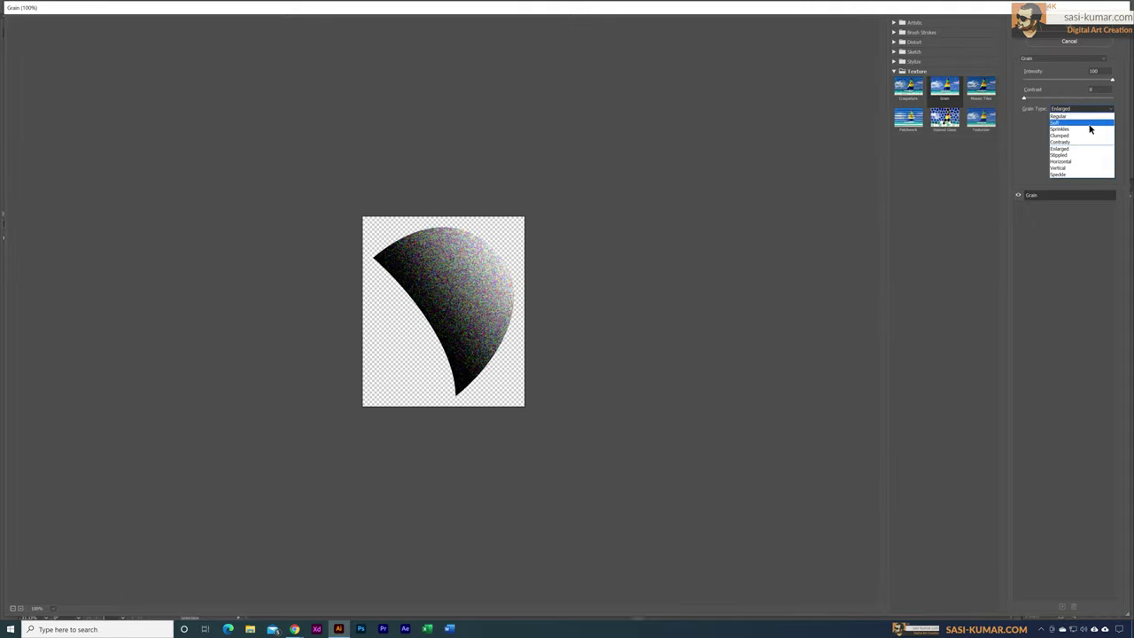
left_click(1023, 154)
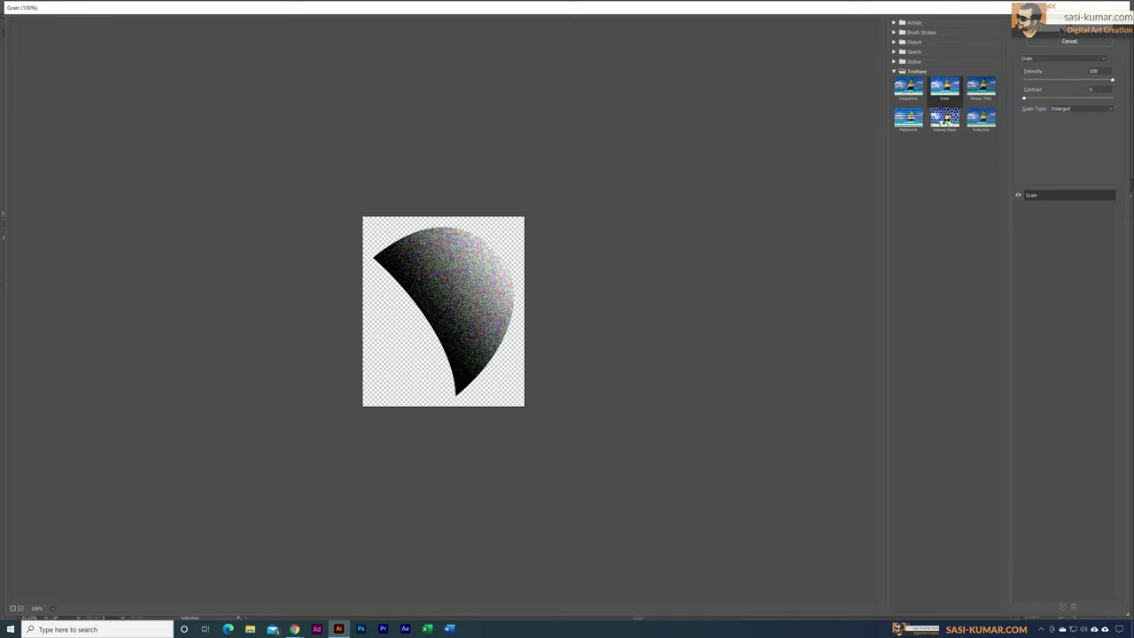
left_click(1062, 31)
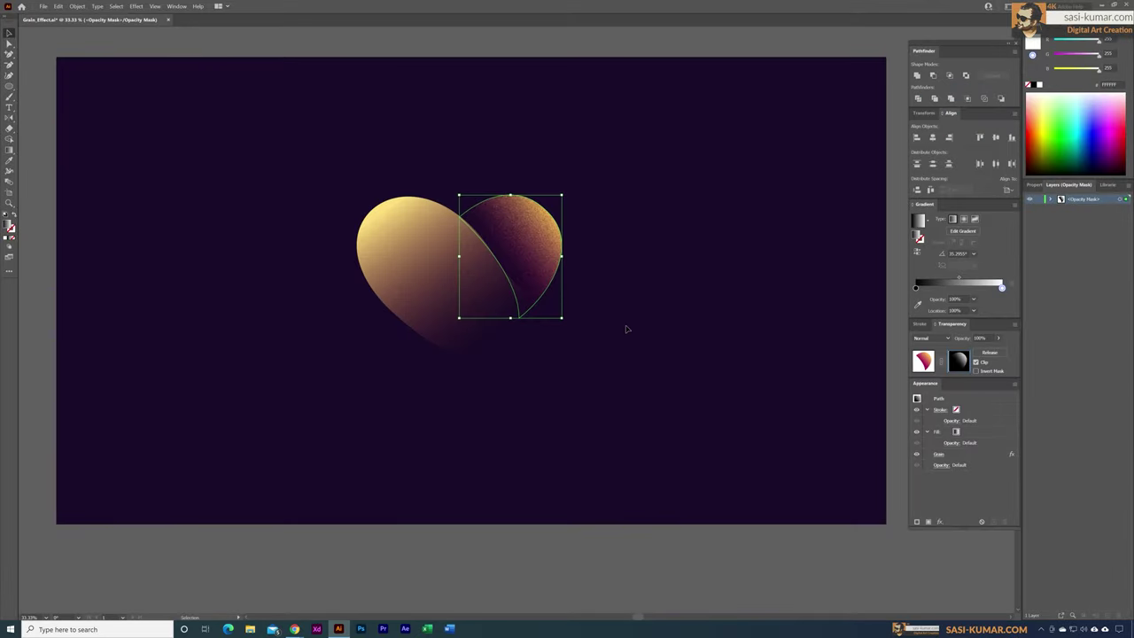
key("ctrl+plus")
key("ctrl+plus")
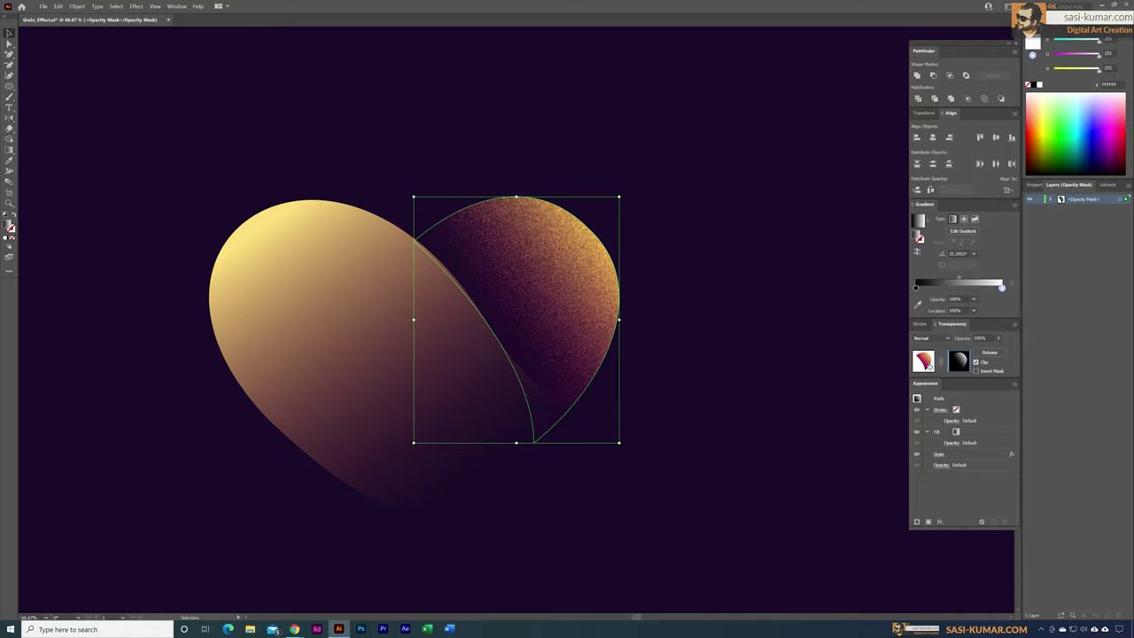
left_click(923, 361)
left_click(739, 300)
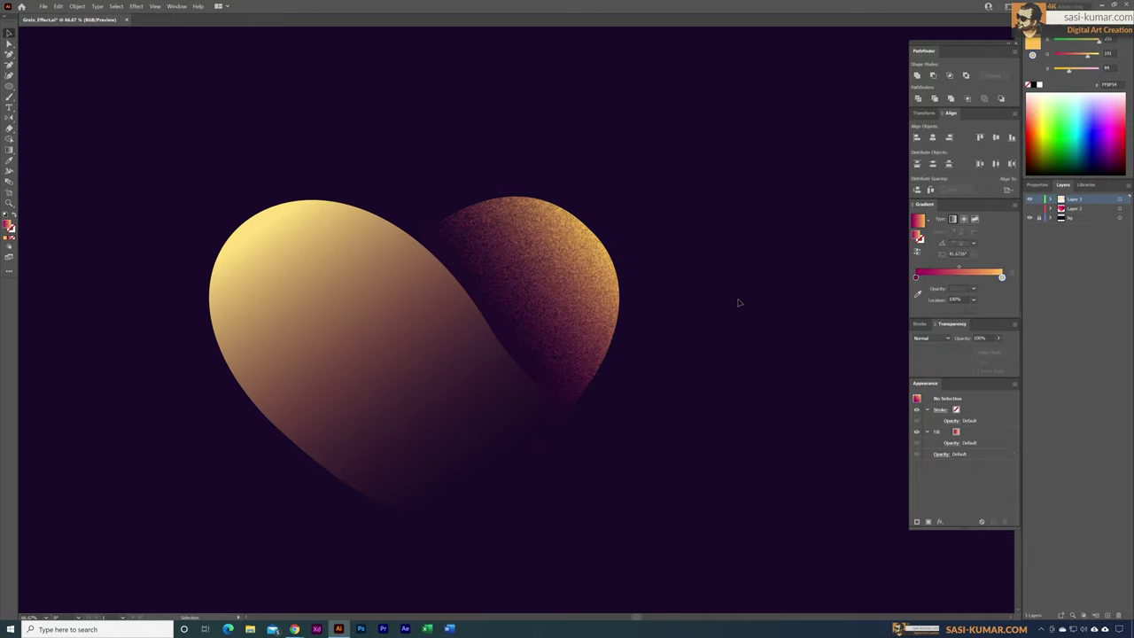
Step: Apply the same Grain effect to the left heart piece's opacity mask shape, and return to editing the artwork
left_click(236, 265)
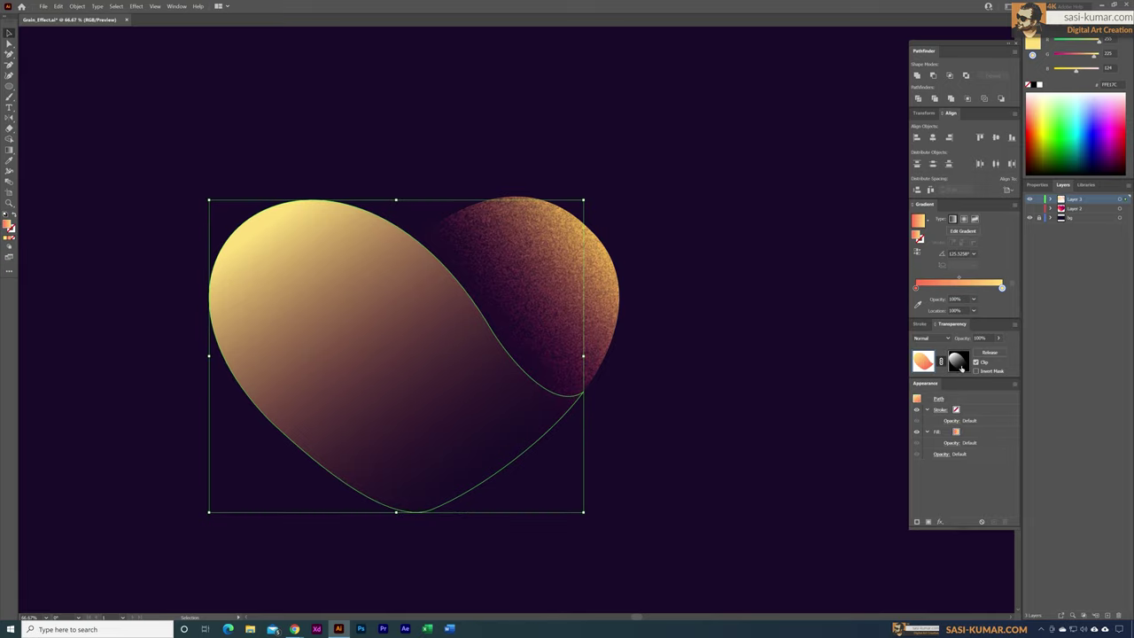
left_click(960, 366)
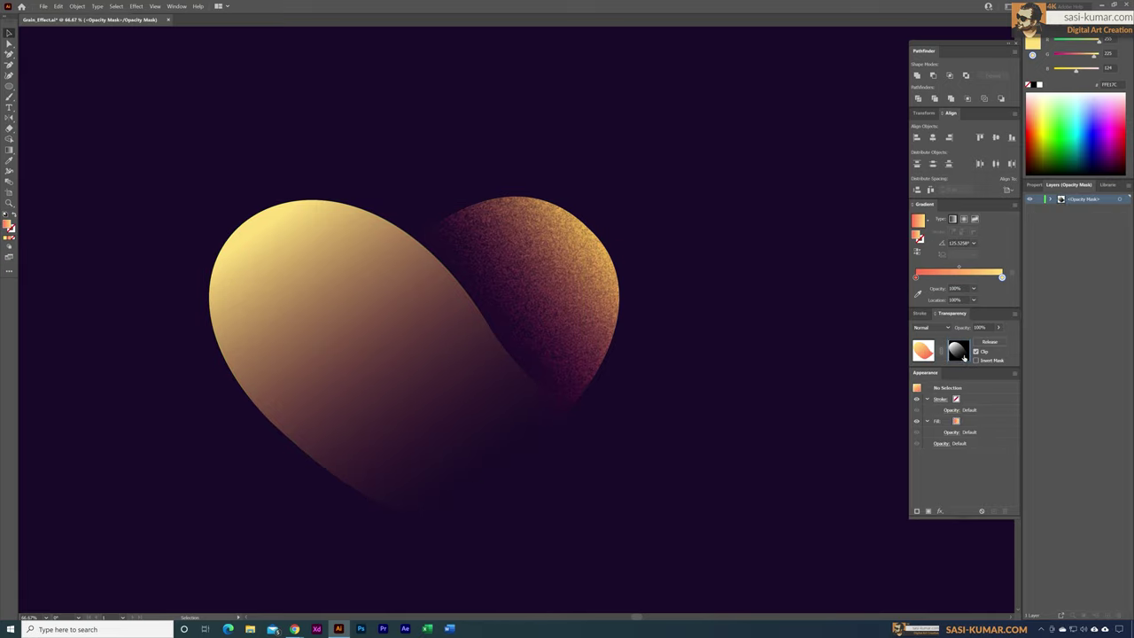
left_click(136, 6)
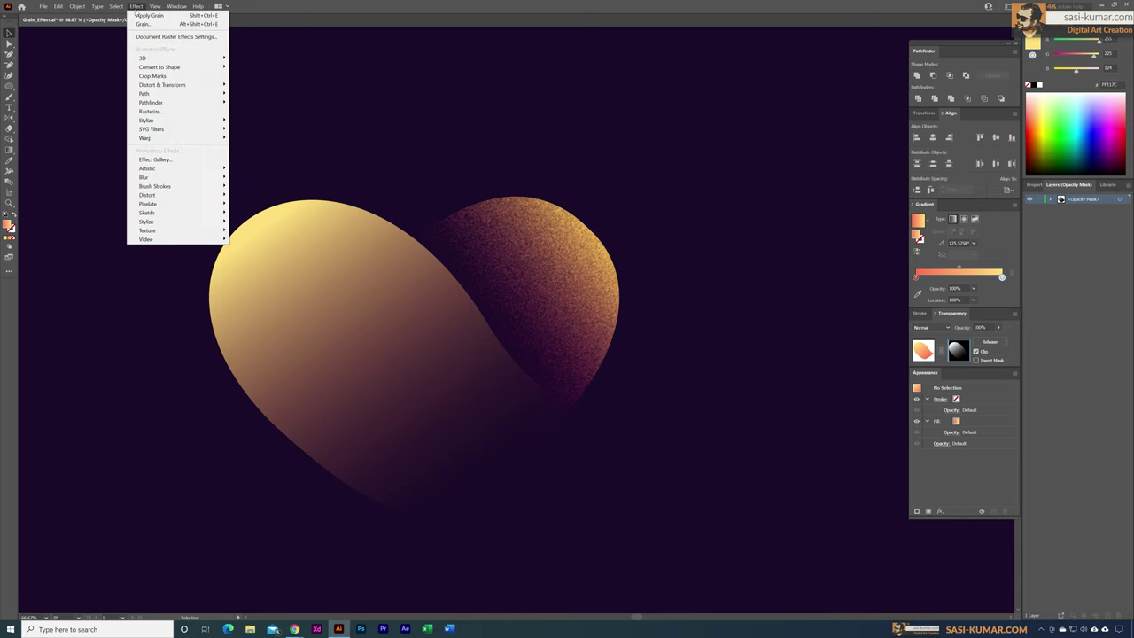
left_click(139, 16)
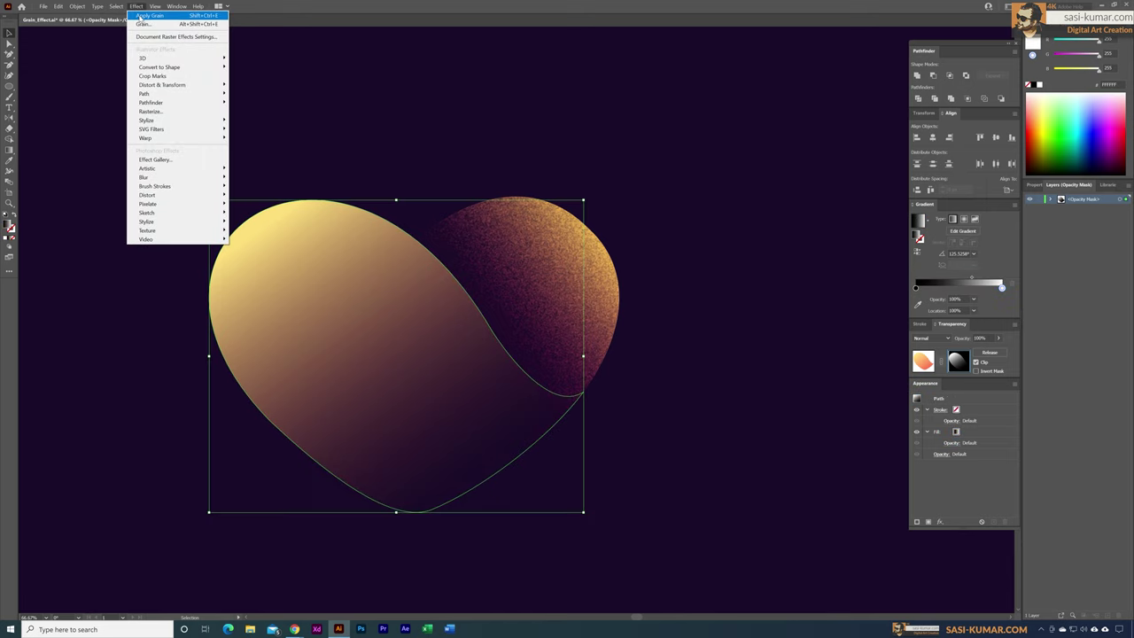
left_click(734, 265)
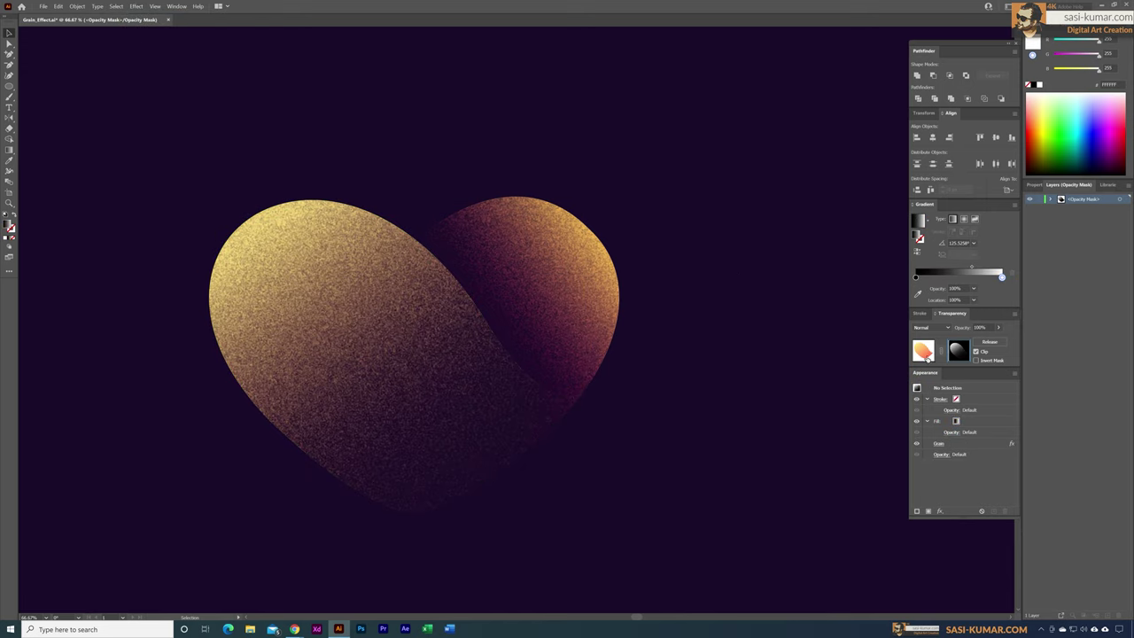
left_click(923, 352)
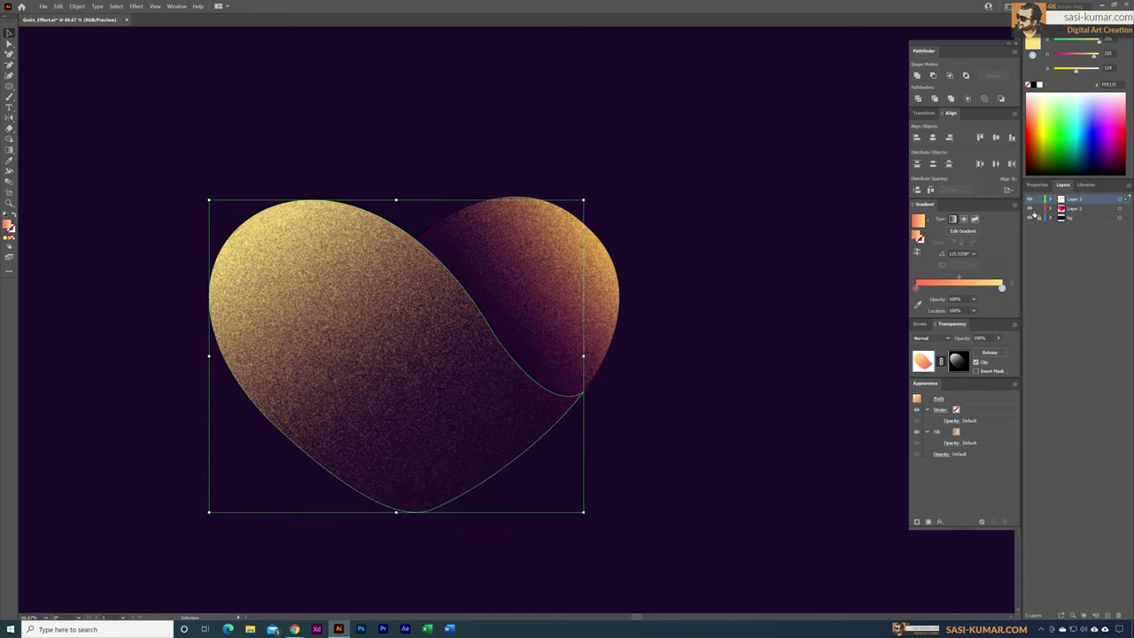
Step: Show Layer 2 with the base heart shapes, deselect everything, and lock Layer 3
left_click(1029, 208)
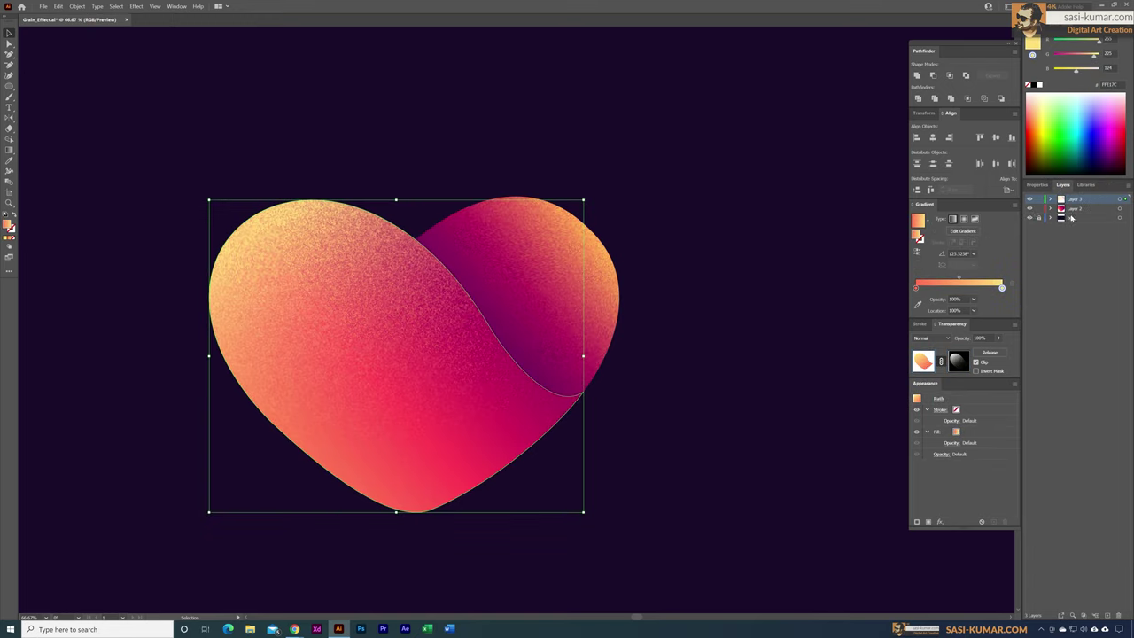
left_click(842, 505)
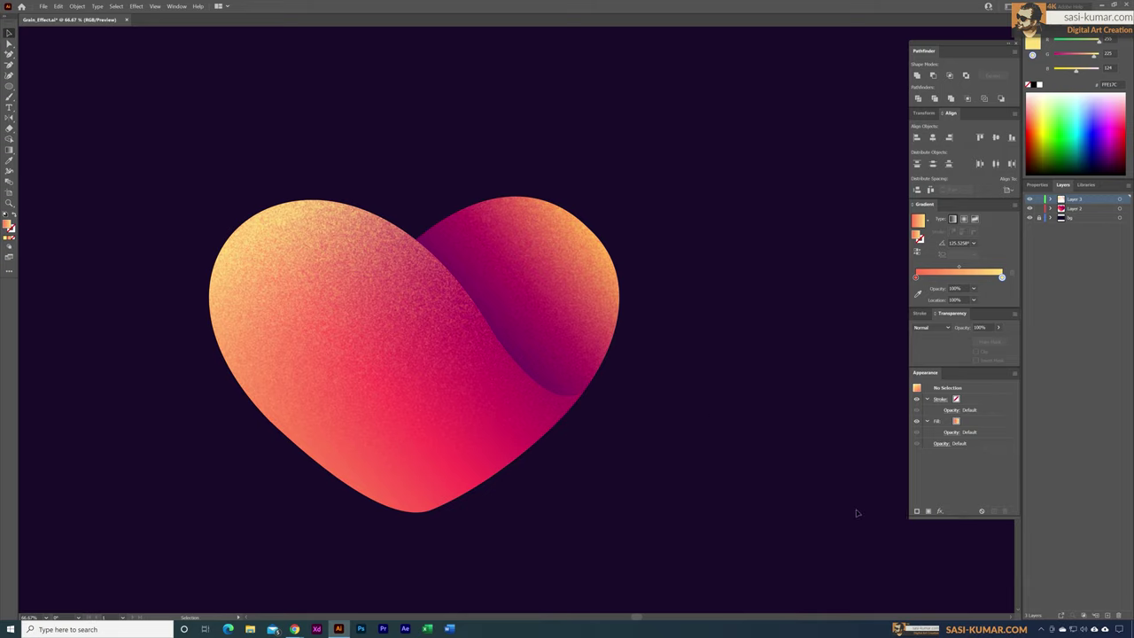
key("ctrl+plus")
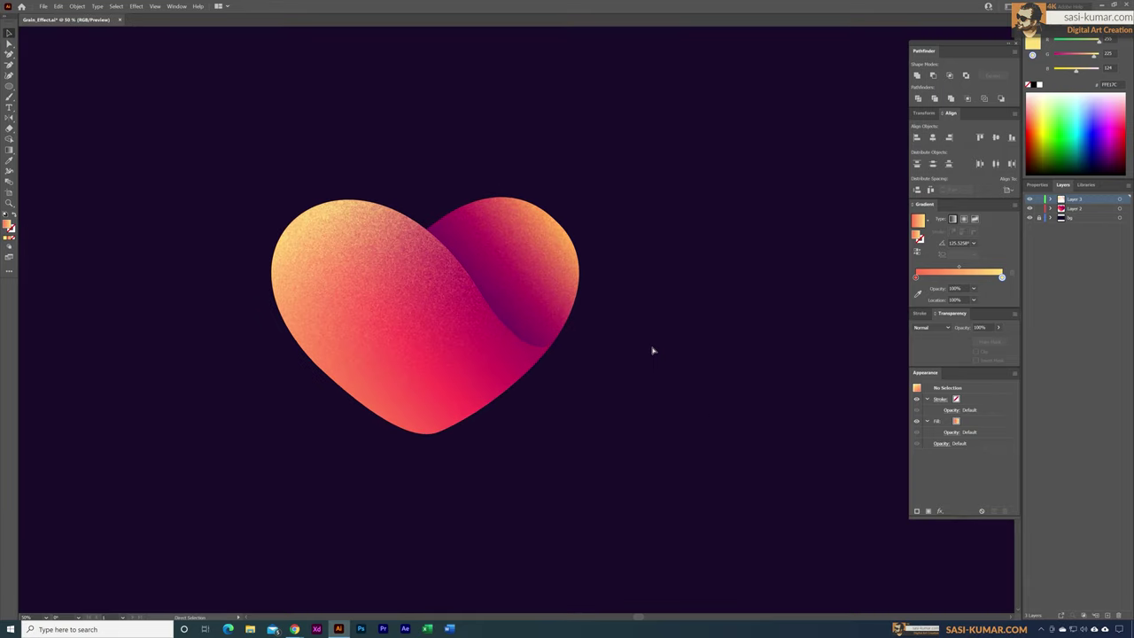
left_click(1040, 199)
Step: Add a new layer directly above Layer 2, and copy both base heart shapes from Layer 2
left_click(1070, 208)
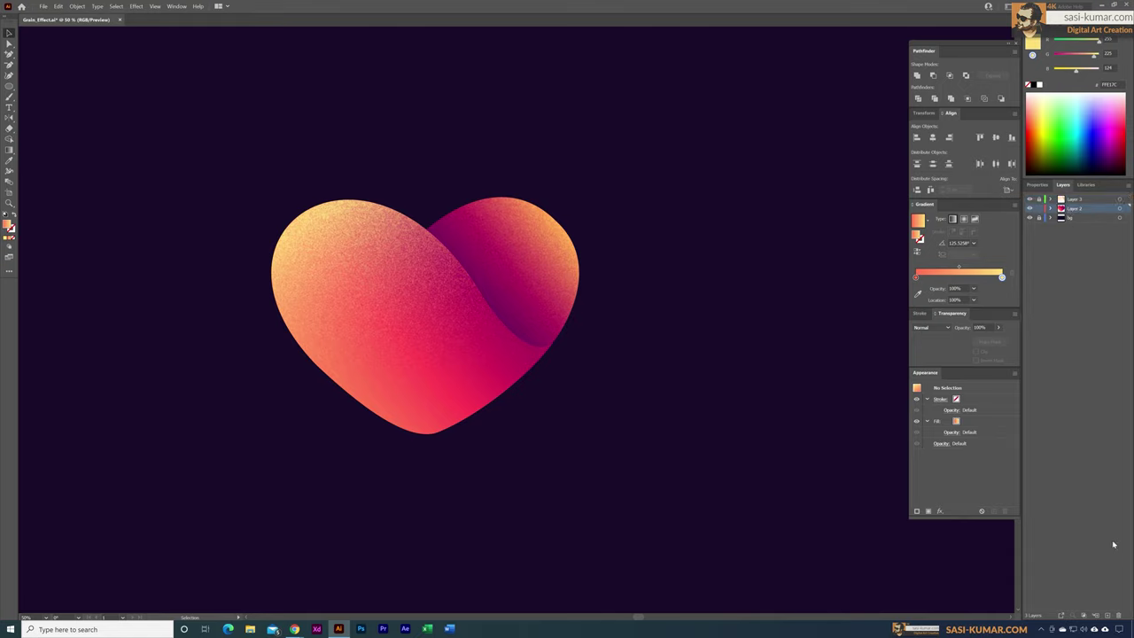
left_click(1107, 615)
left_click_drag(709, 477, 272, 198)
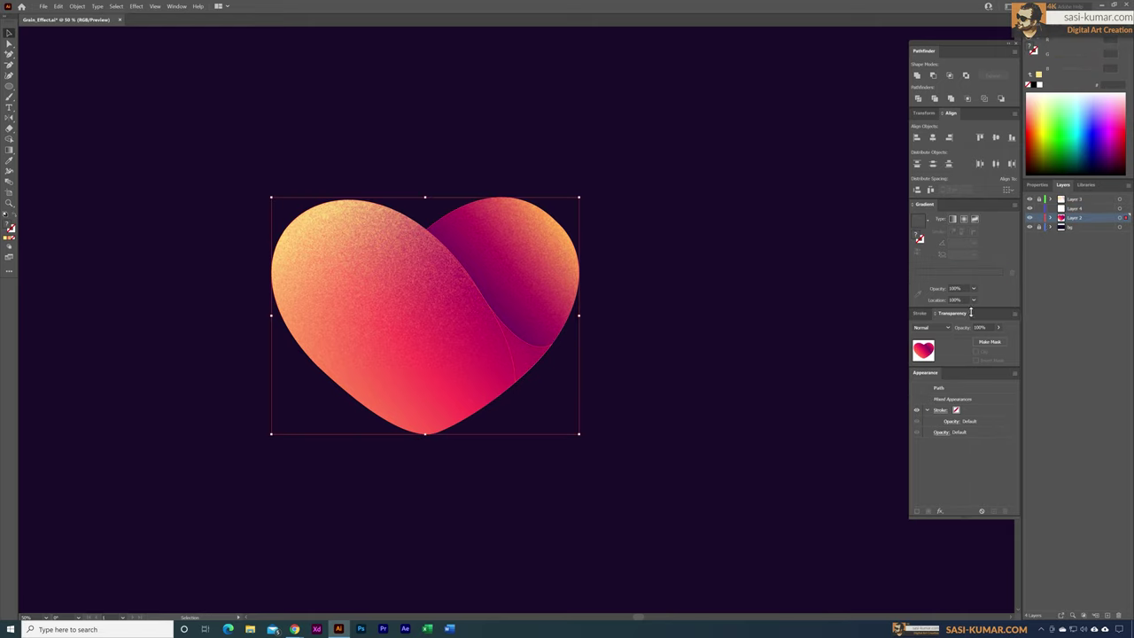
Step: Rename the new Layer 4 as Shadow, Layer 3 as Highlight, and Layer 2 as shape
left_click(1083, 209)
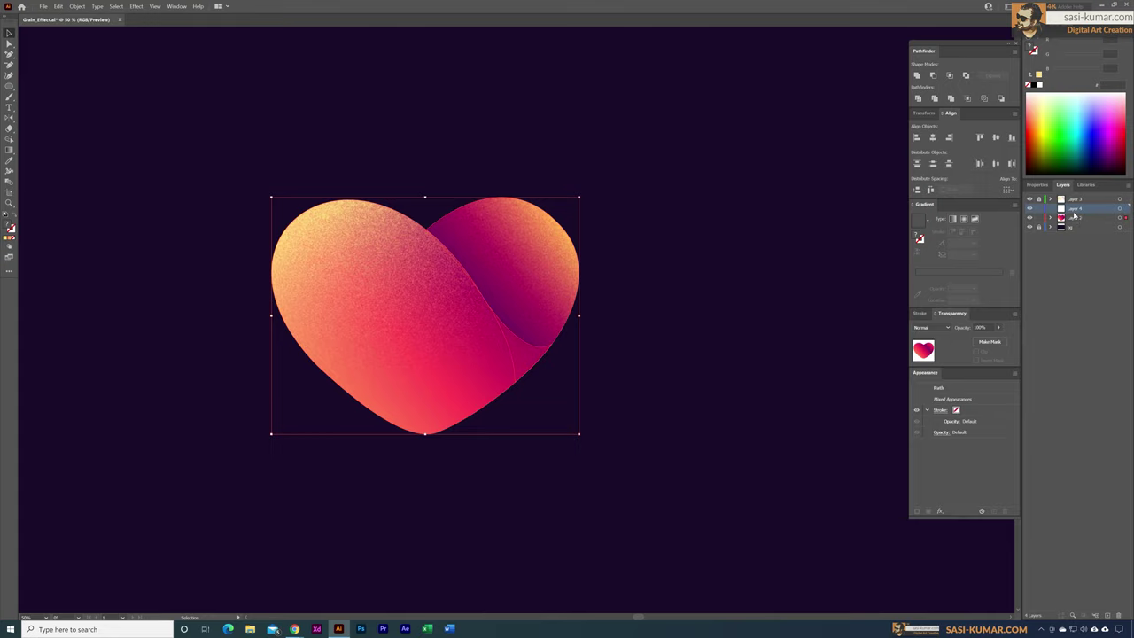
double_click(1074, 209)
type("Shadow")
double_click(1075, 200)
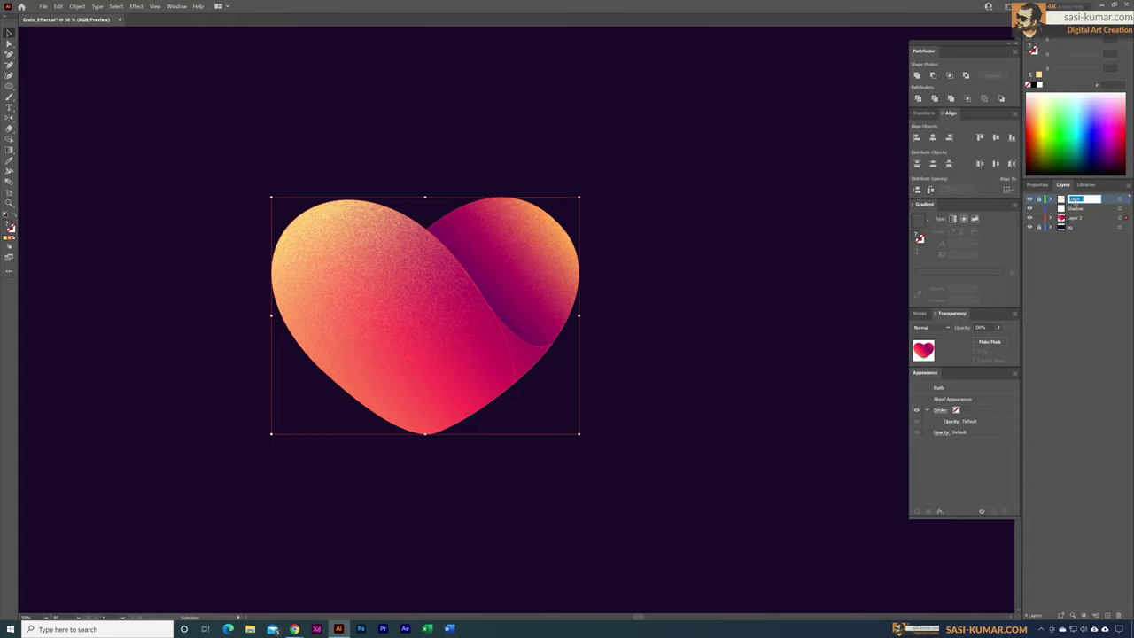
type("Highlight")
double_click(1076, 218)
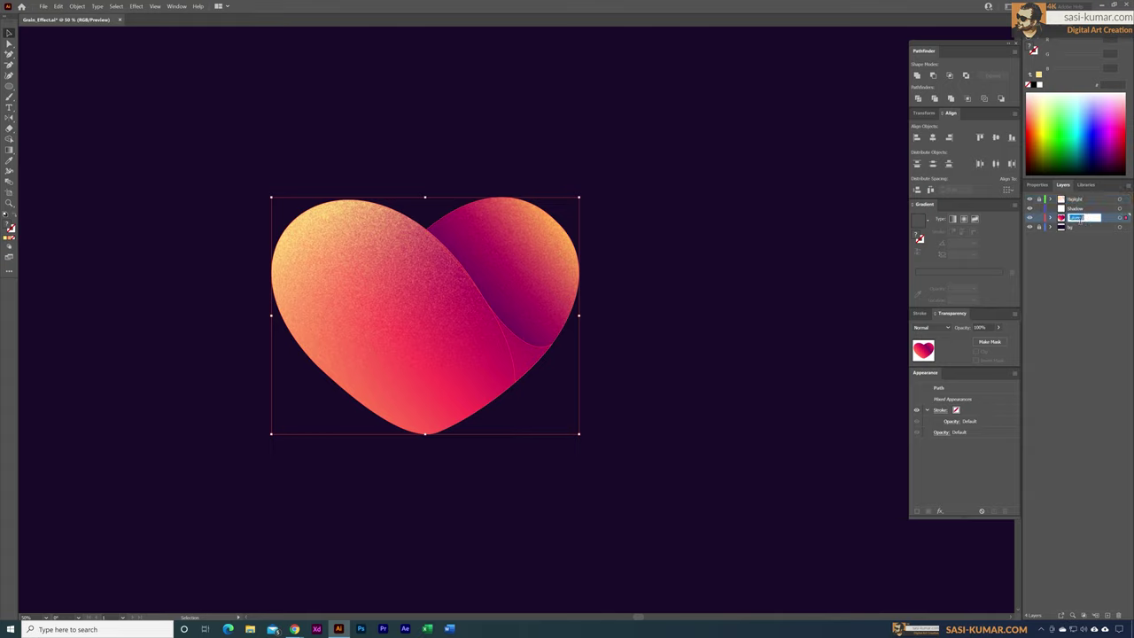
type("B")
key("Return")
Step: Paste the copied heart shapes in place on the Shadow layer
left_click(1094, 210)
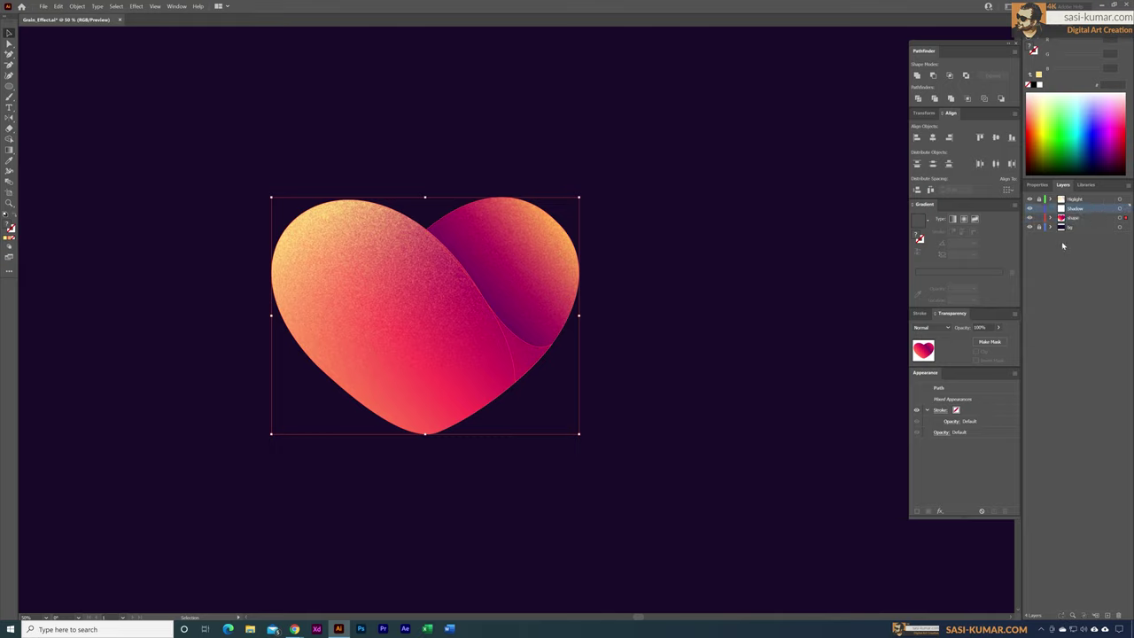
key("ctrl+shift+v")
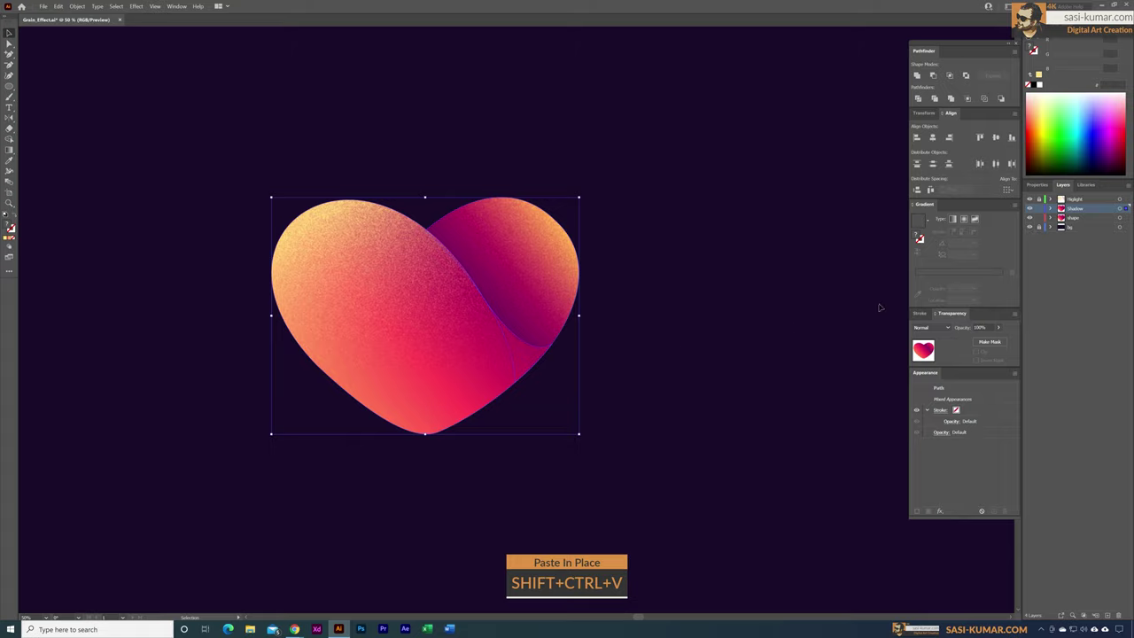
Step: Hide the Highlight and shape layers, and scale the larger heart shape on the Shadow layer down slightly about its centre
left_click(1029, 199)
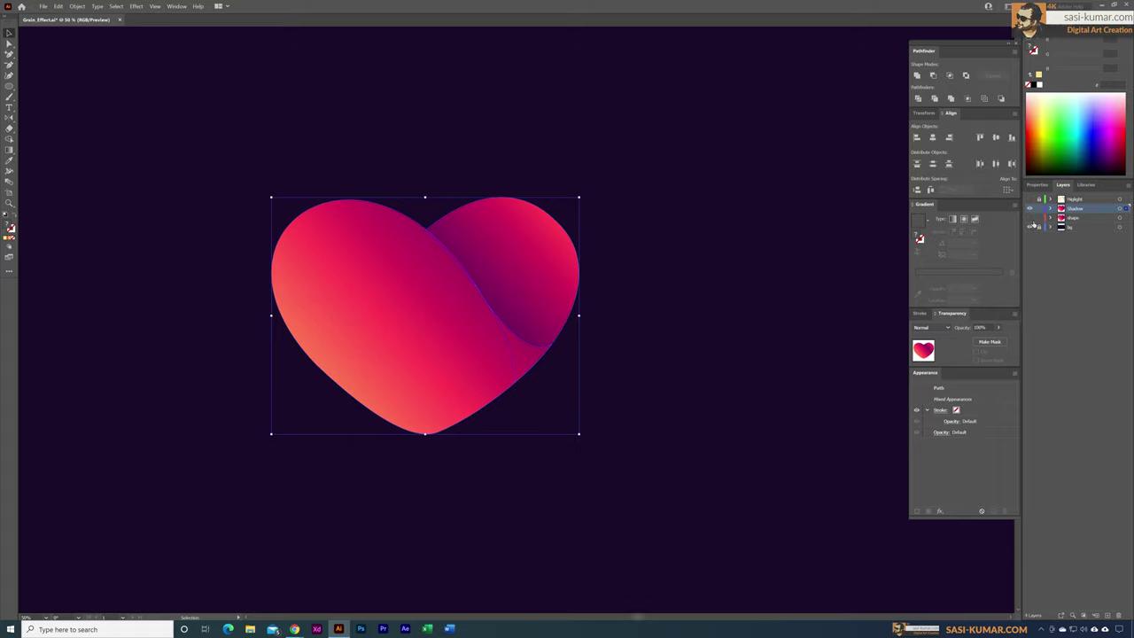
left_click(806, 226)
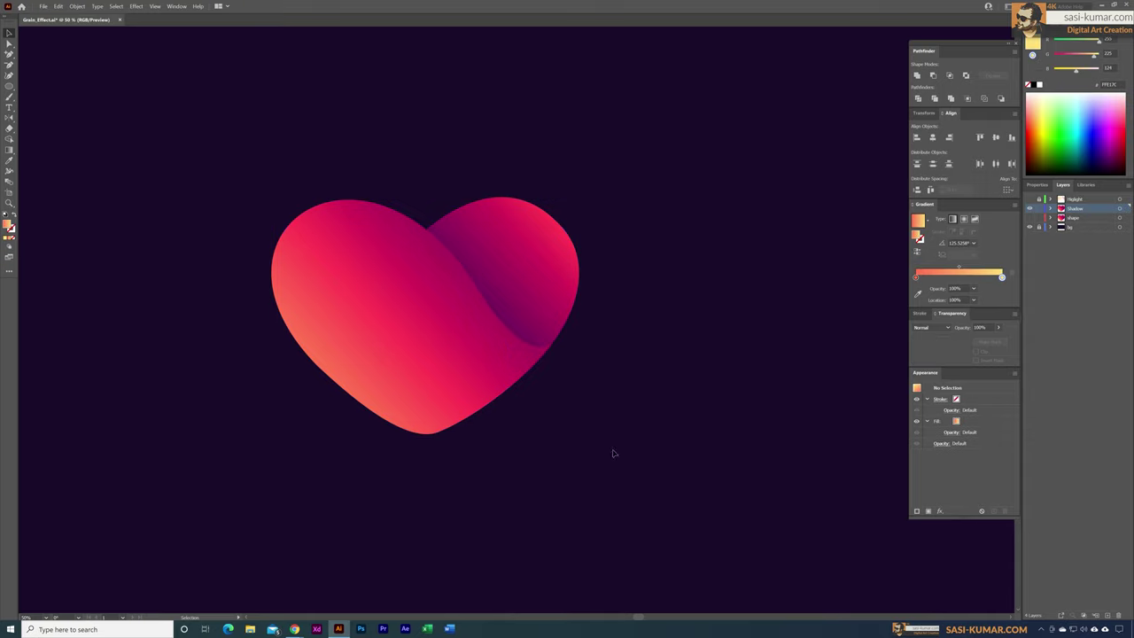
left_click(532, 270)
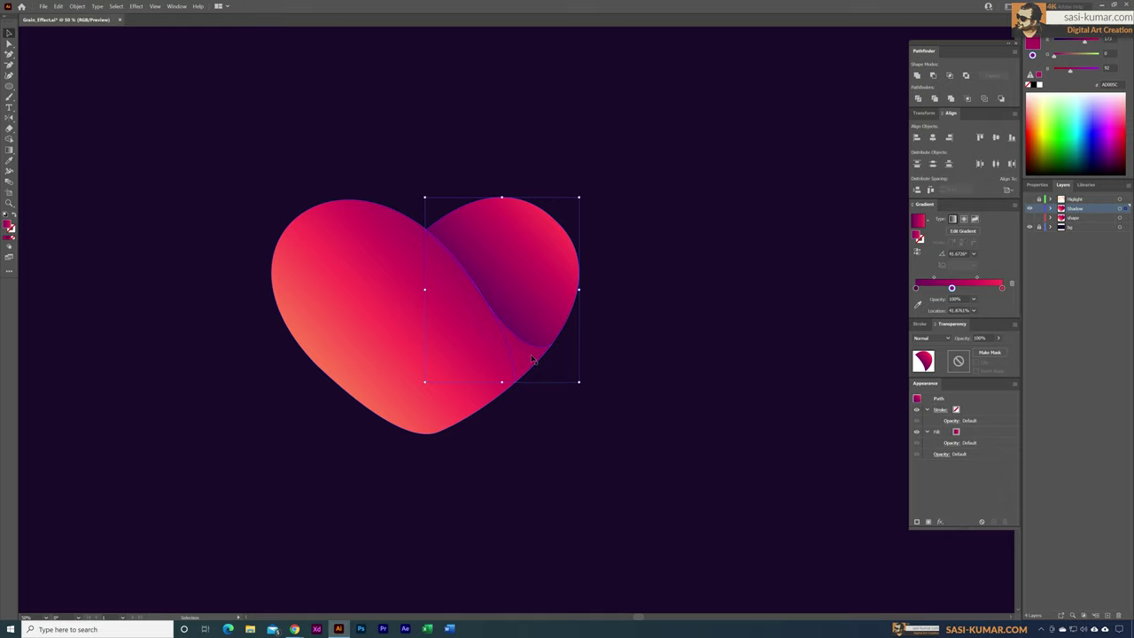
left_click(388, 298)
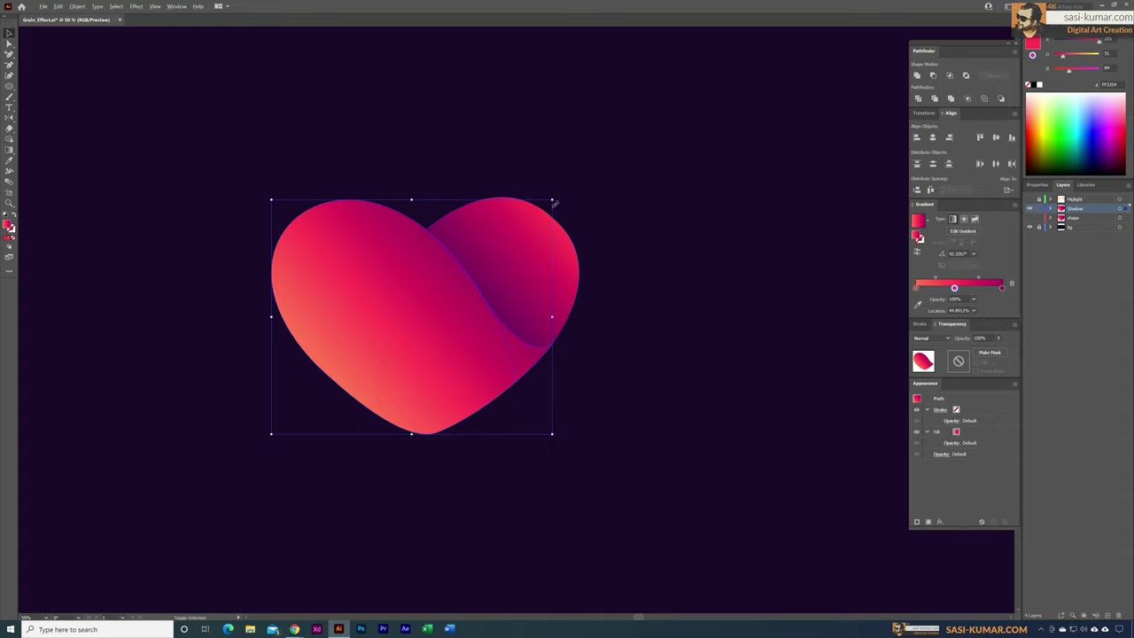
left_click_drag(554, 203, 547, 207)
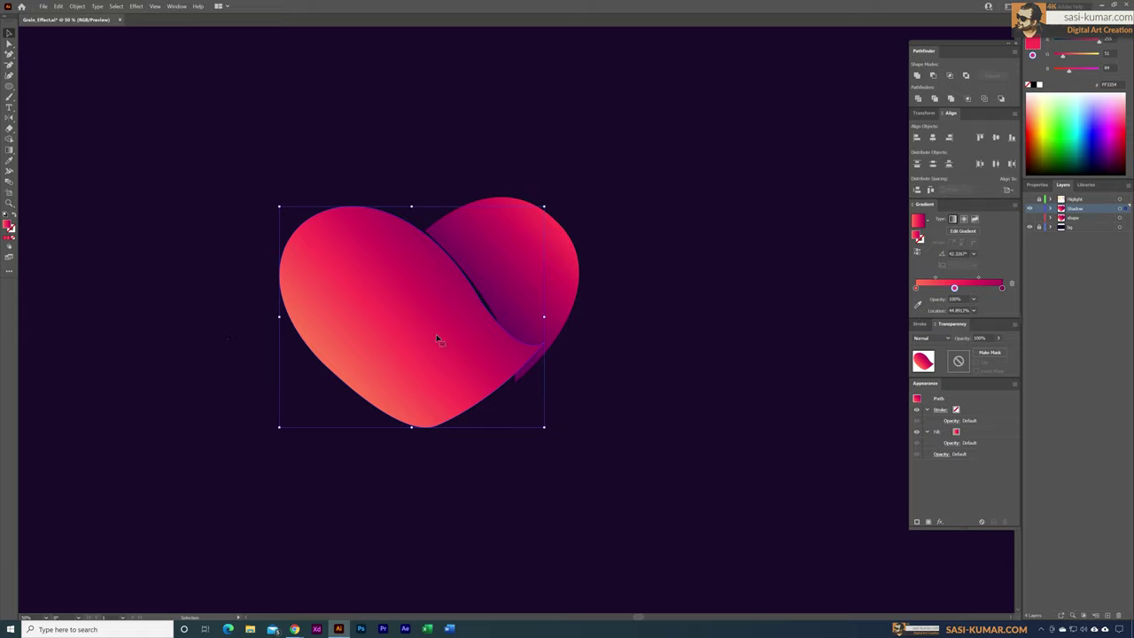
Step: Redraw the larger shape's gradient almost horizontally from its inner point to its outer edge, and remove the middle colour stop
key("g")
mouse_move(536, 356)
left_mouse_down()
mouse_move(532, 347)
mouse_move(293, 331)
left_mouse_up()
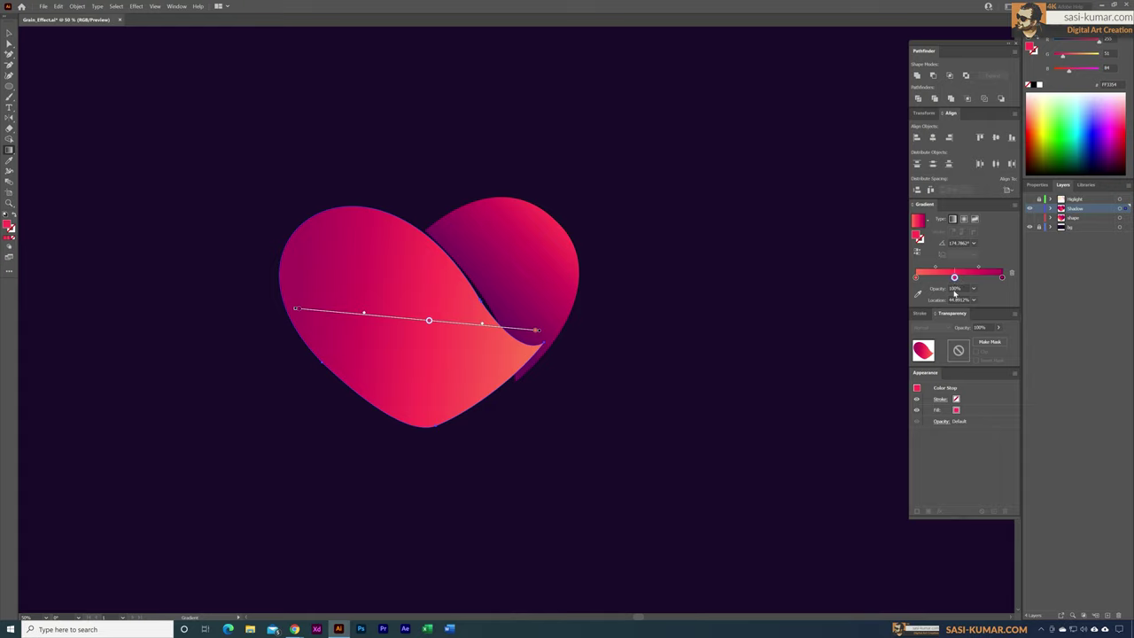
left_click_drag(955, 279, 953, 307)
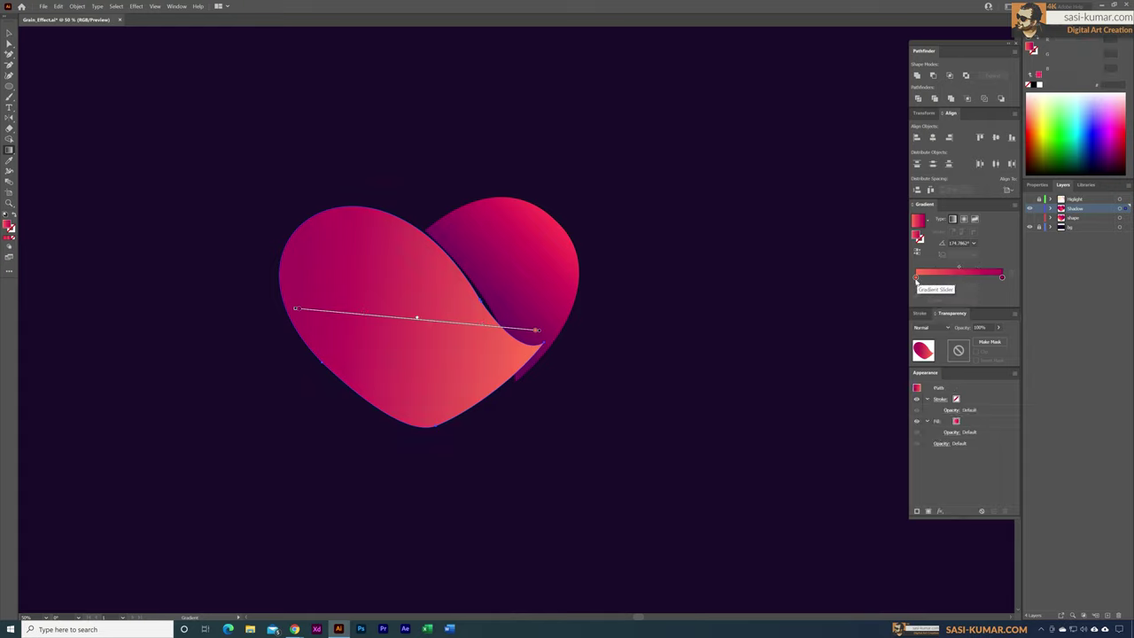
Step: Recolour the larger shape's gradient to run from dark maroon at the inner point to red F10026 at the outer edge
left_click(916, 278)
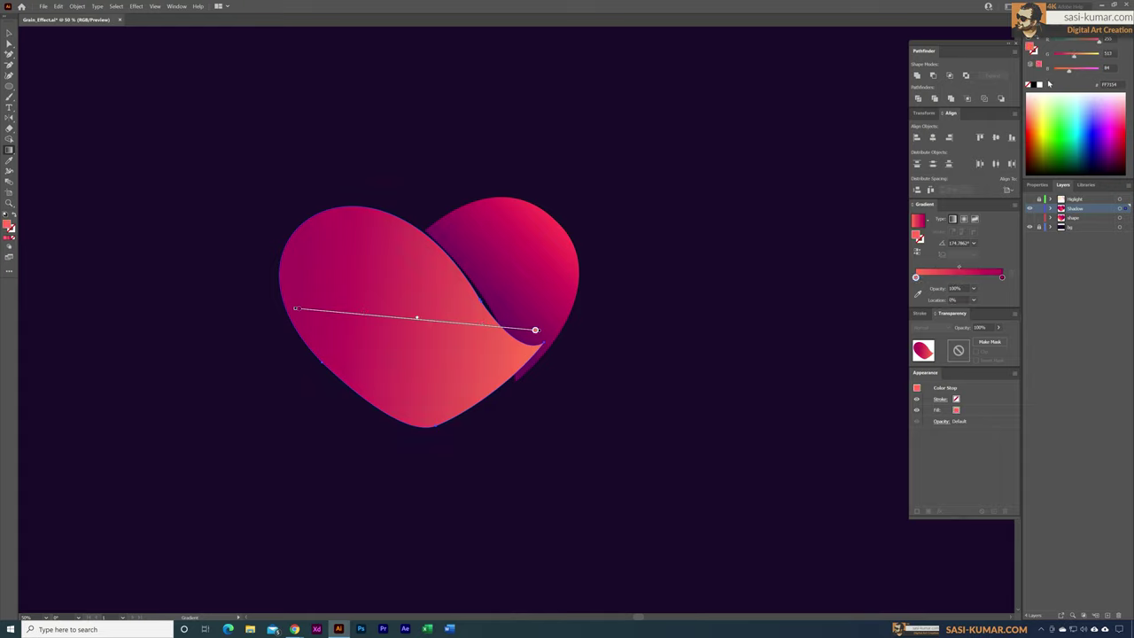
left_click_drag(1082, 158, 1124, 169)
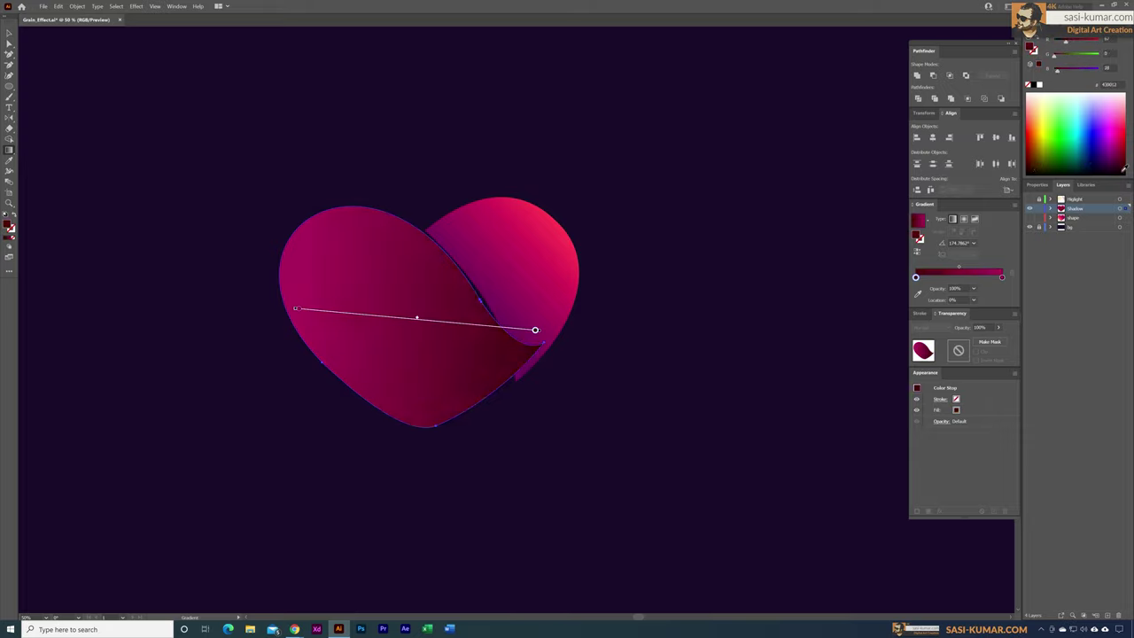
left_click(1002, 278)
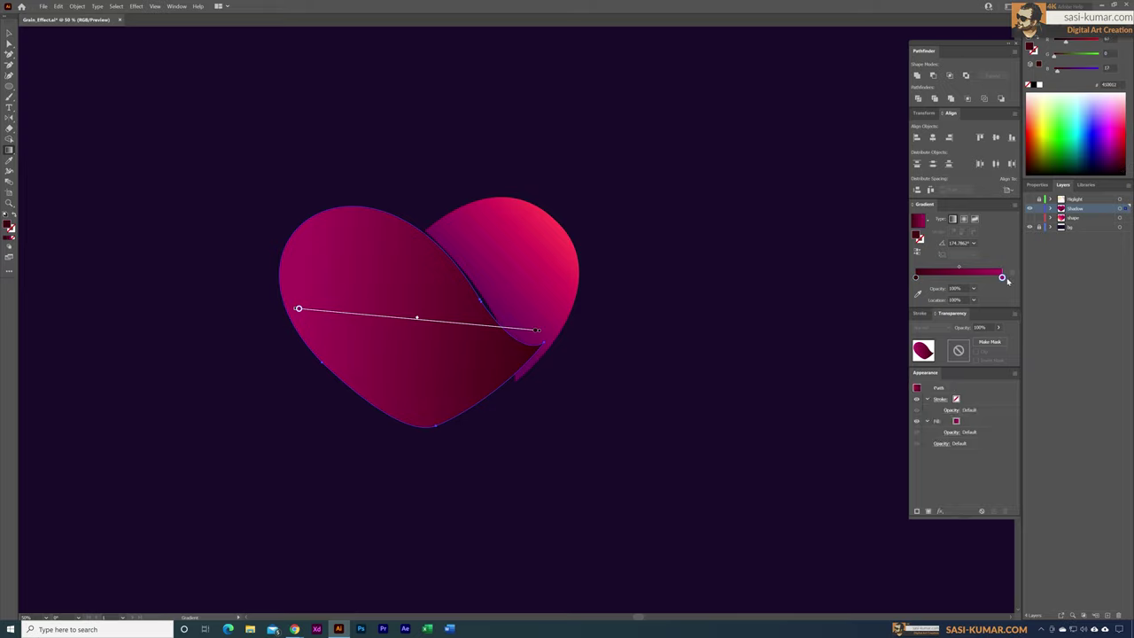
left_click(1124, 135)
left_click(1125, 135)
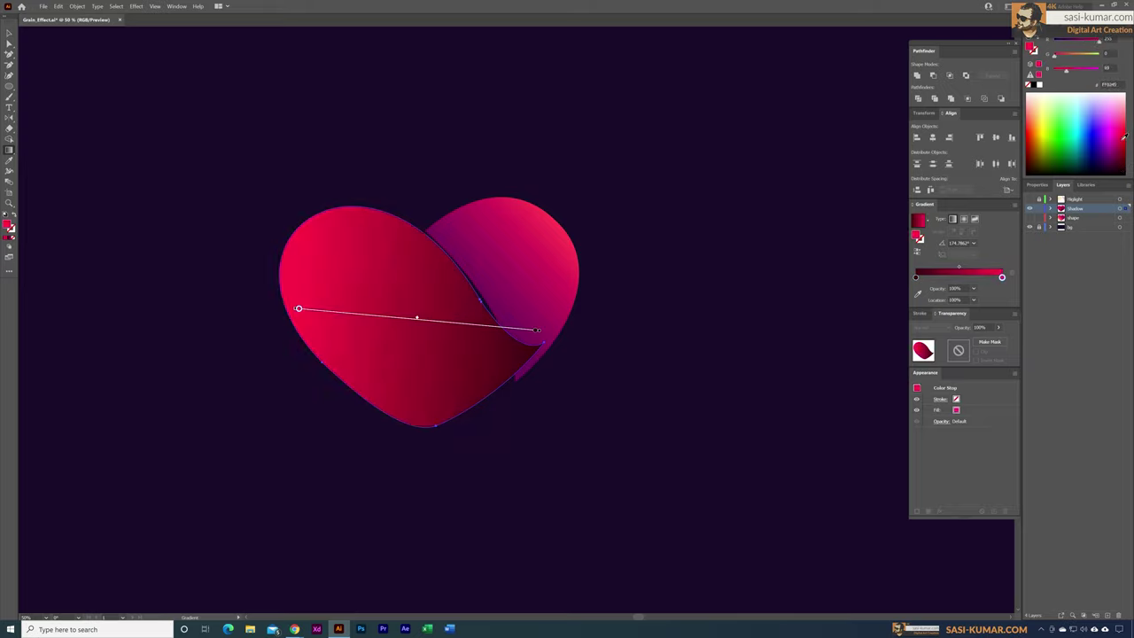
left_click_drag(1124, 134, 1128, 139)
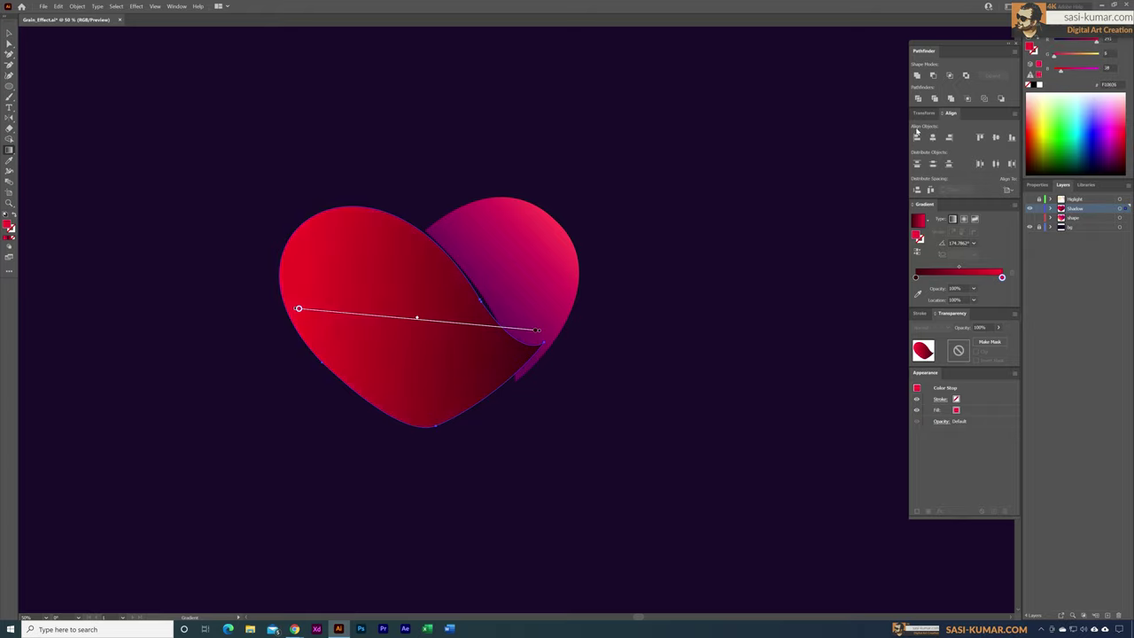
Step: Apply the larger shape's dark red gradient to the smaller heart shape, running diagonally from its inner edge to its upper outer edge
key("v")
left_click(535, 241)
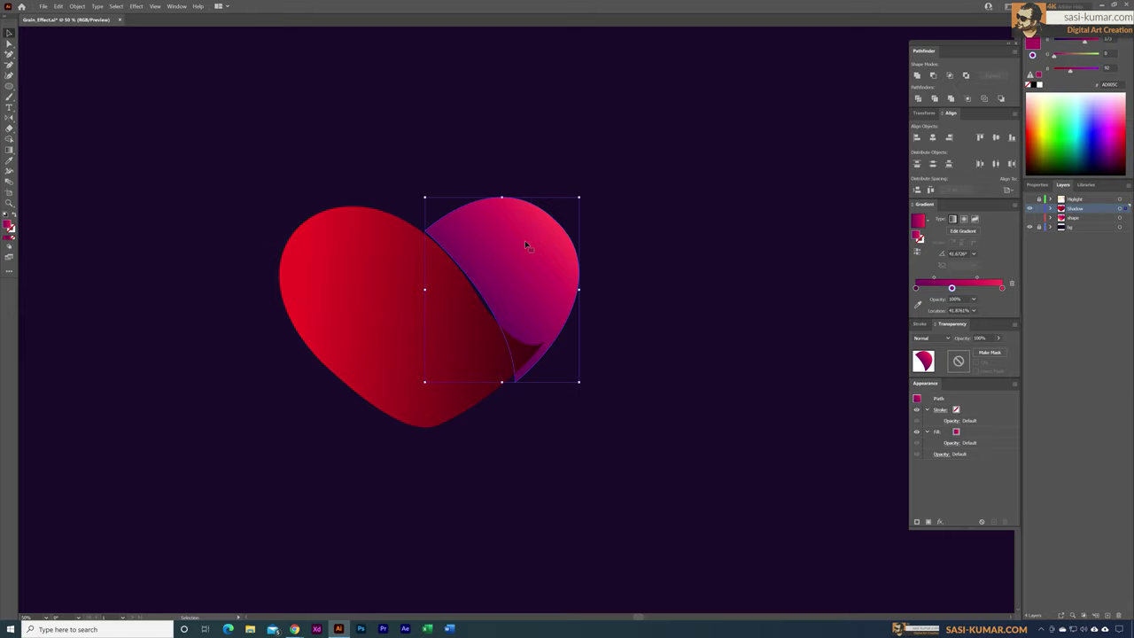
key("i")
left_click(397, 308)
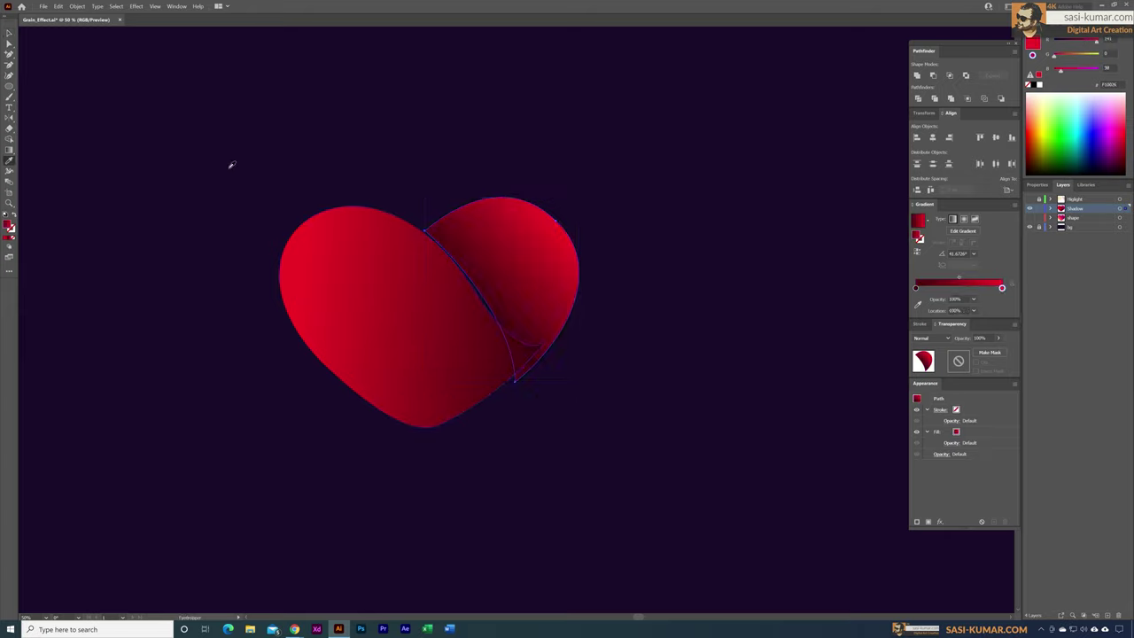
left_click(13, 35)
key("g")
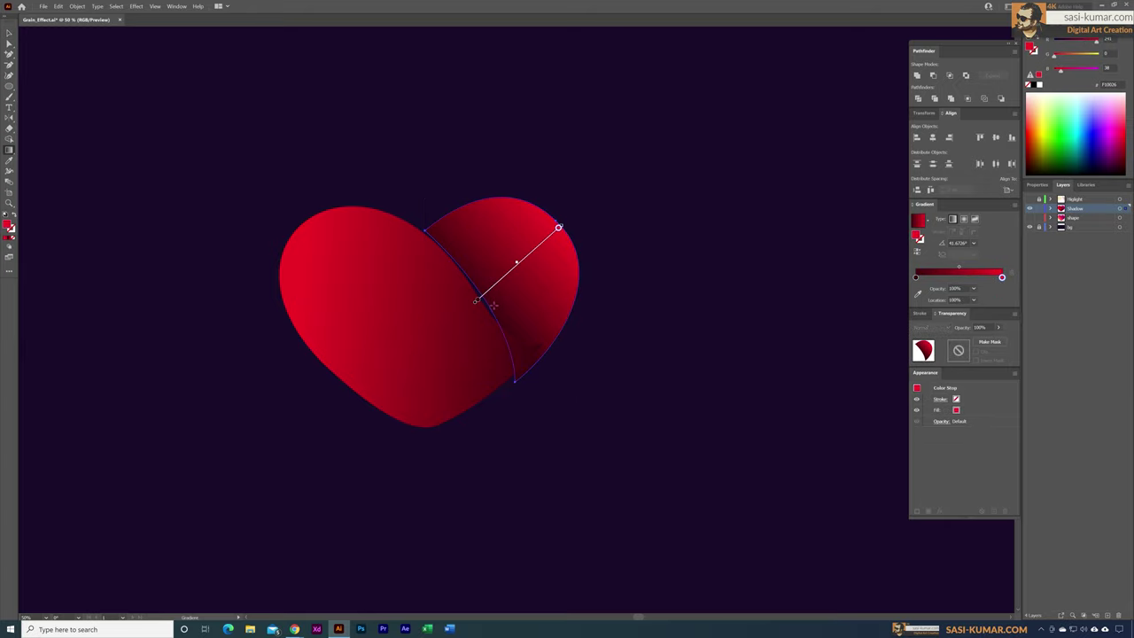
mouse_move(492, 308)
left_mouse_down()
mouse_move(552, 253)
mouse_move(559, 229)
left_mouse_up()
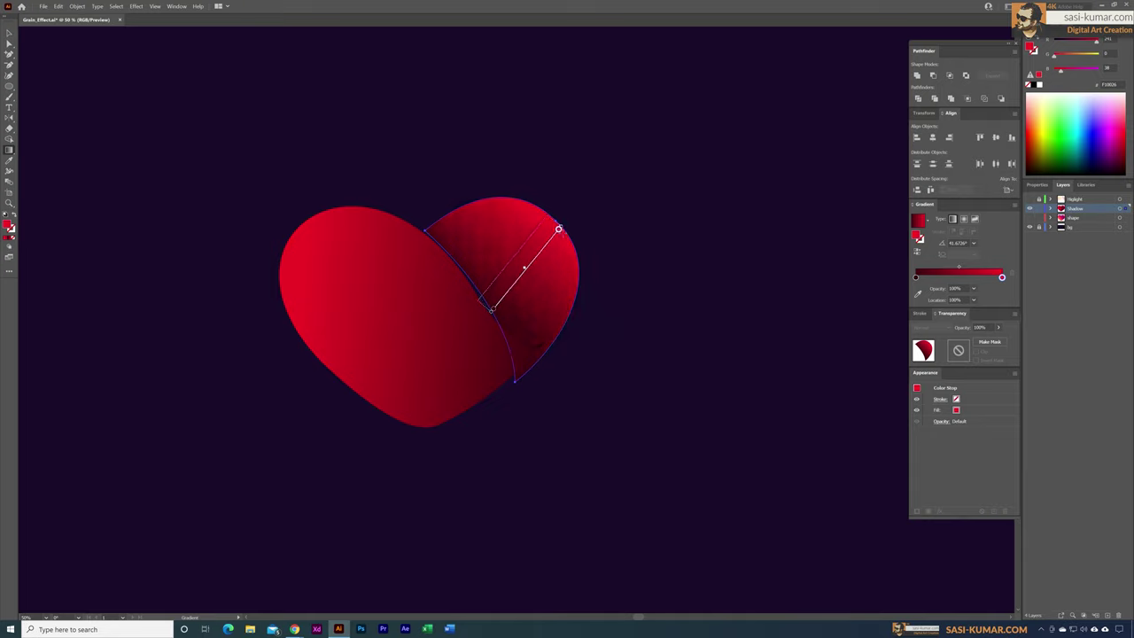
left_click_drag(531, 282, 518, 271)
Step: Darken the smaller shape's inner gradient stop to near-black and add a dark maroon stop at about 27%
left_click(916, 278)
left_click_drag(1067, 43, 1060, 44)
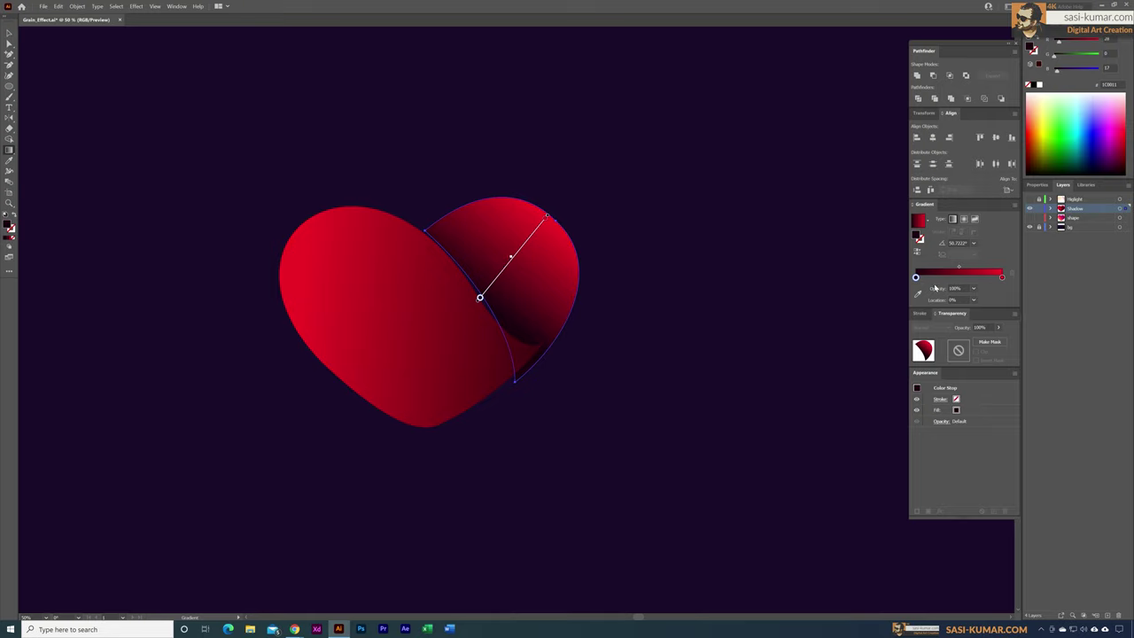
left_click_drag(936, 280, 939, 279)
Step: Shift the larger shape's maroon gradient stop to about 25% and add a near-black stop at 0%
left_click(9, 33)
left_click(537, 321)
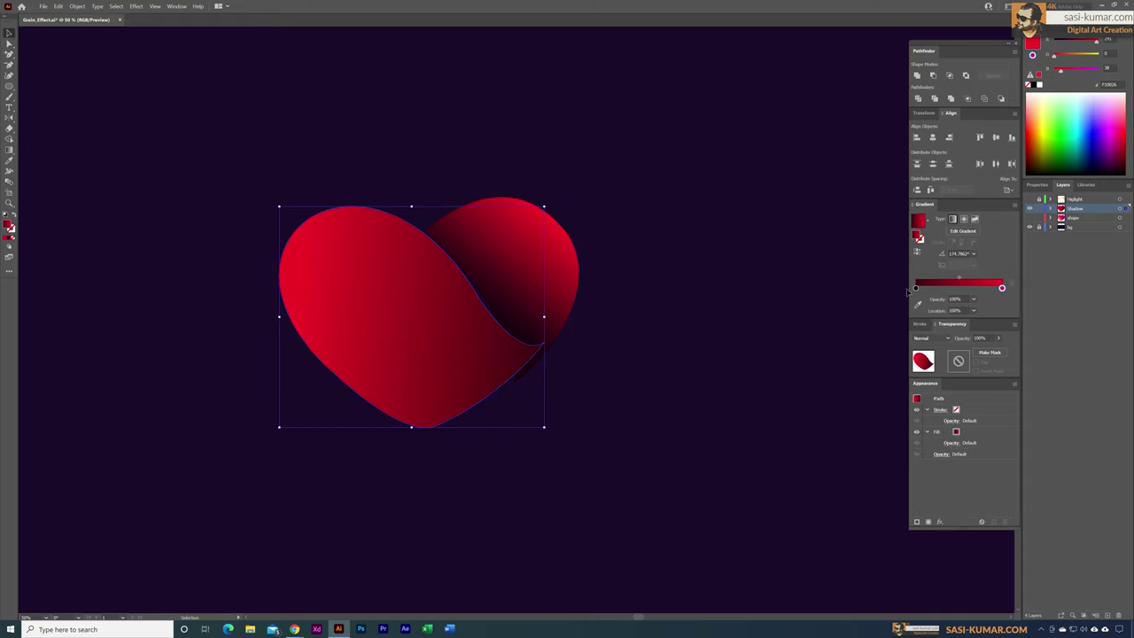
left_click_drag(918, 289, 938, 289)
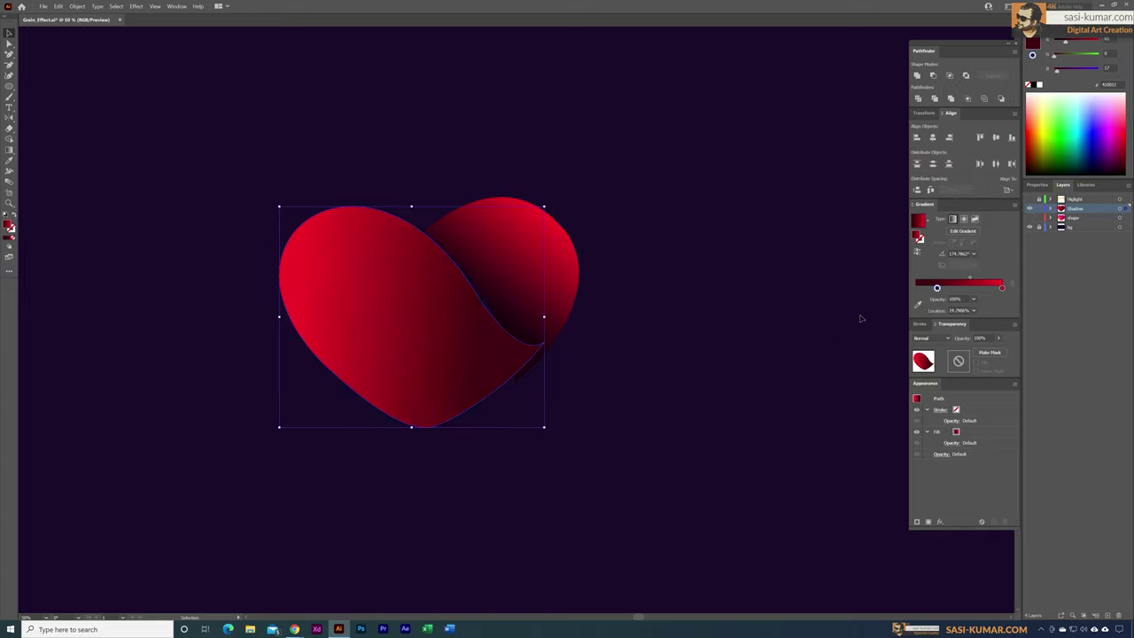
left_click(917, 288)
left_click_drag(1061, 43, 1059, 44)
left_click(549, 111)
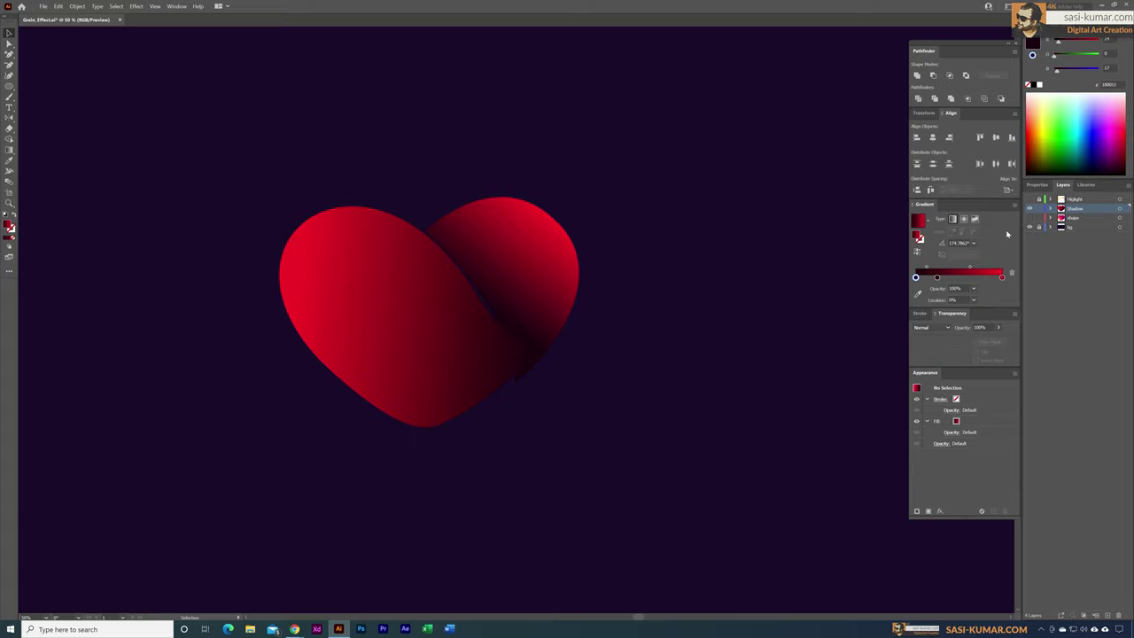
Step: Duplicate the larger heart shape in place
left_click(489, 310)
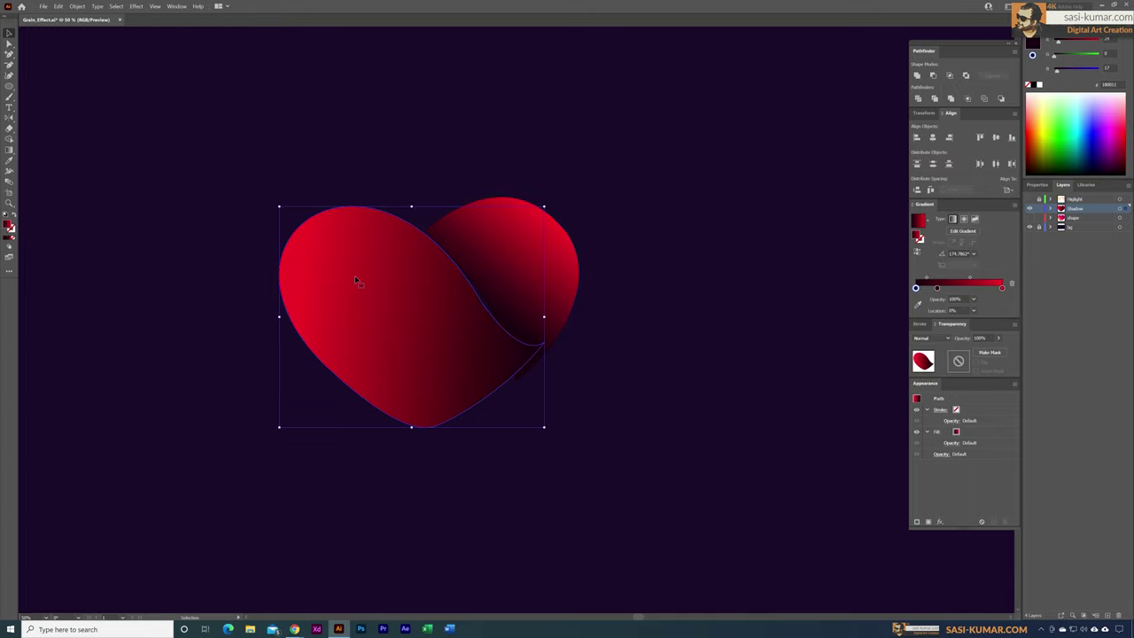
key("a")
left_click(451, 139)
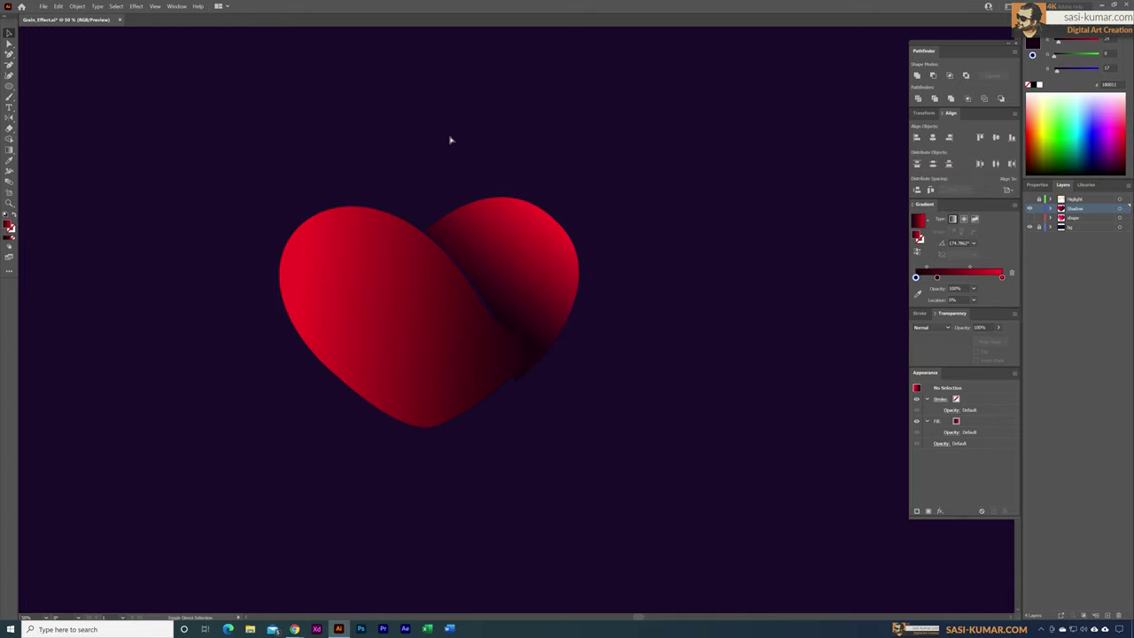
key("ctrl+z")
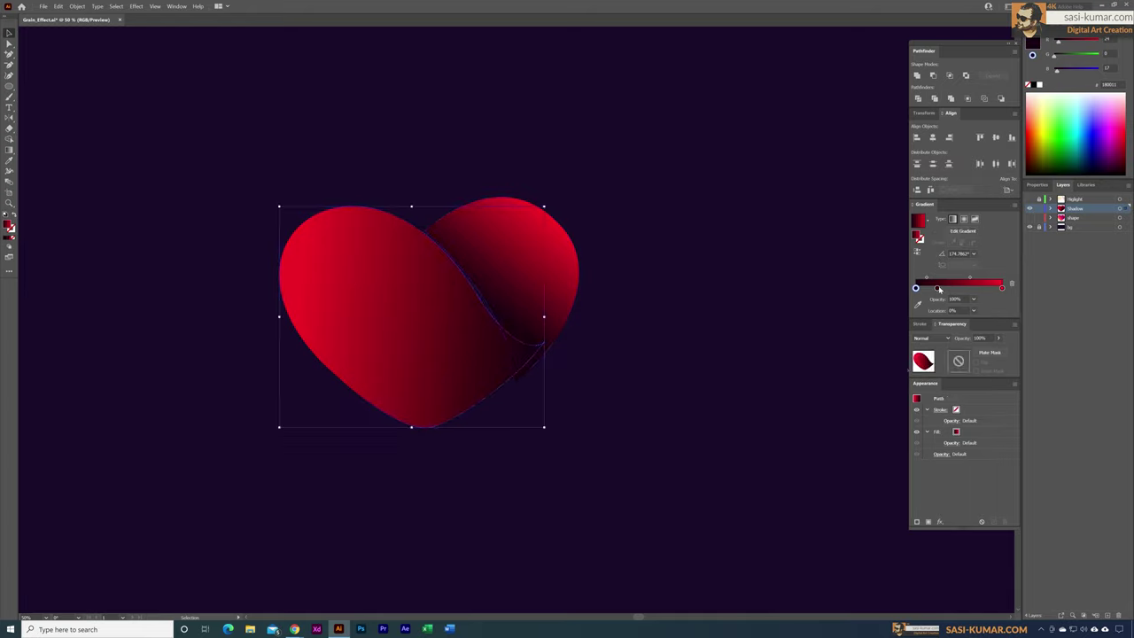
Step: Remove the middle gradient stop from the duplicate and set its gradient to run from black to white
left_click_drag(938, 289, 911, 301)
left_click(916, 287)
left_click(1039, 85)
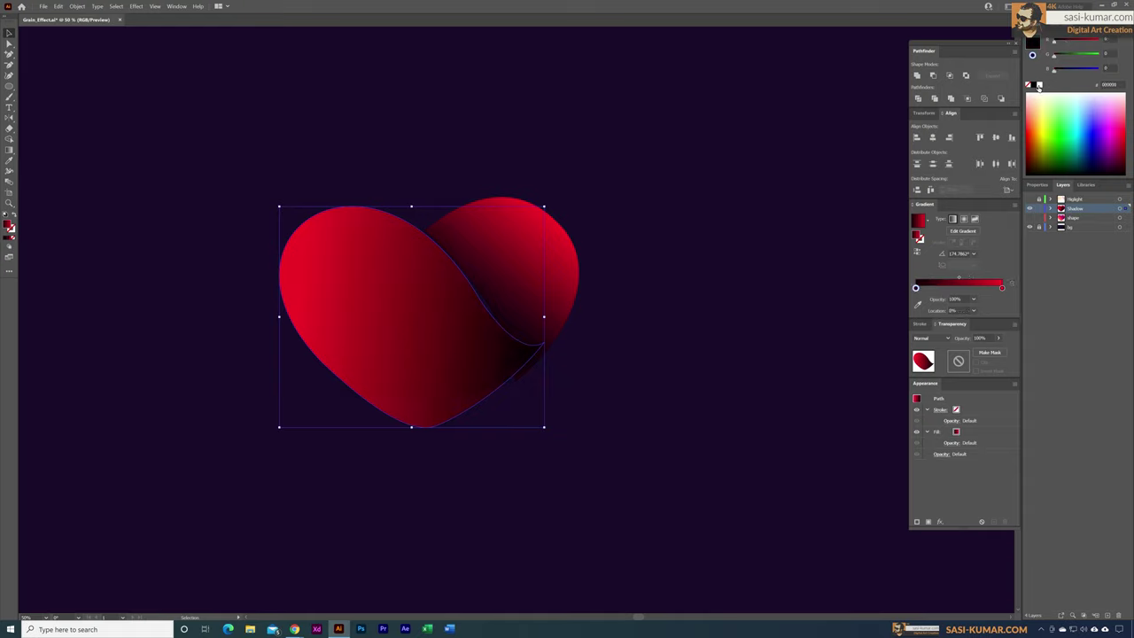
left_click(1003, 288)
left_click(1040, 85)
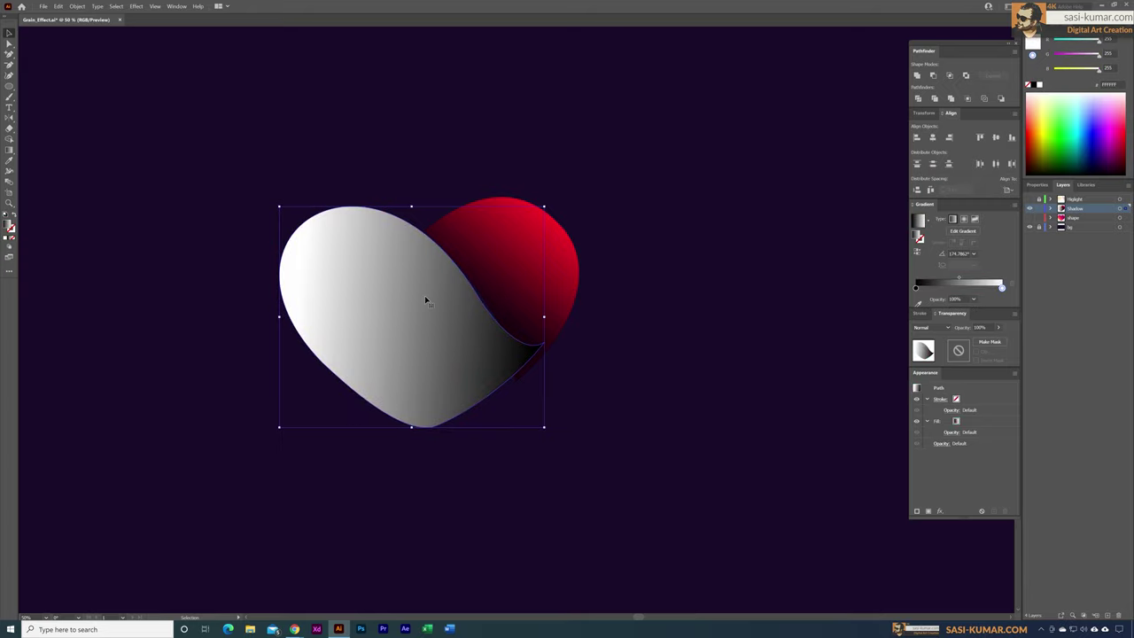
Step: Make an opacity mask from the black-to-white copy and the larger red shape beneath it, and invert the mask
left_click(316, 444)
left_click(354, 271)
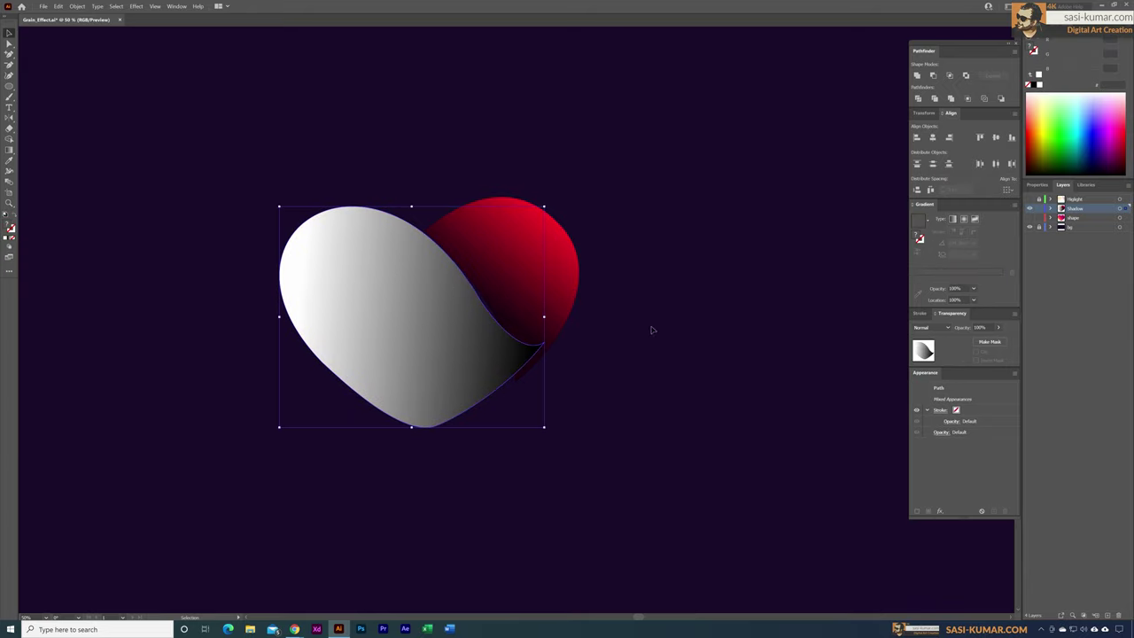
left_click(989, 341)
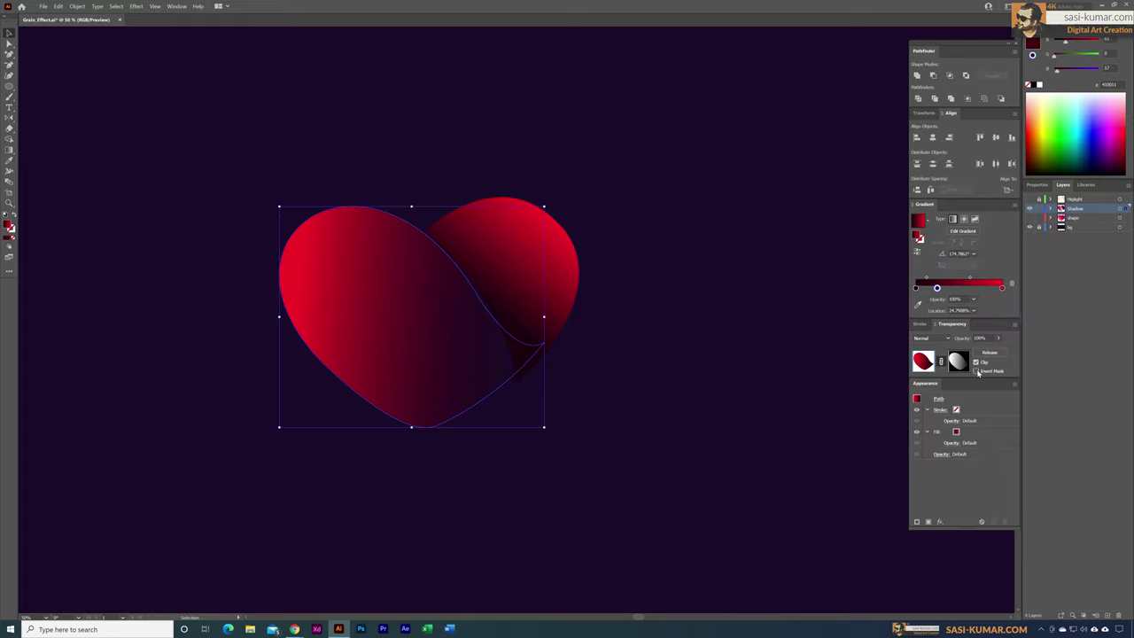
left_click(976, 372)
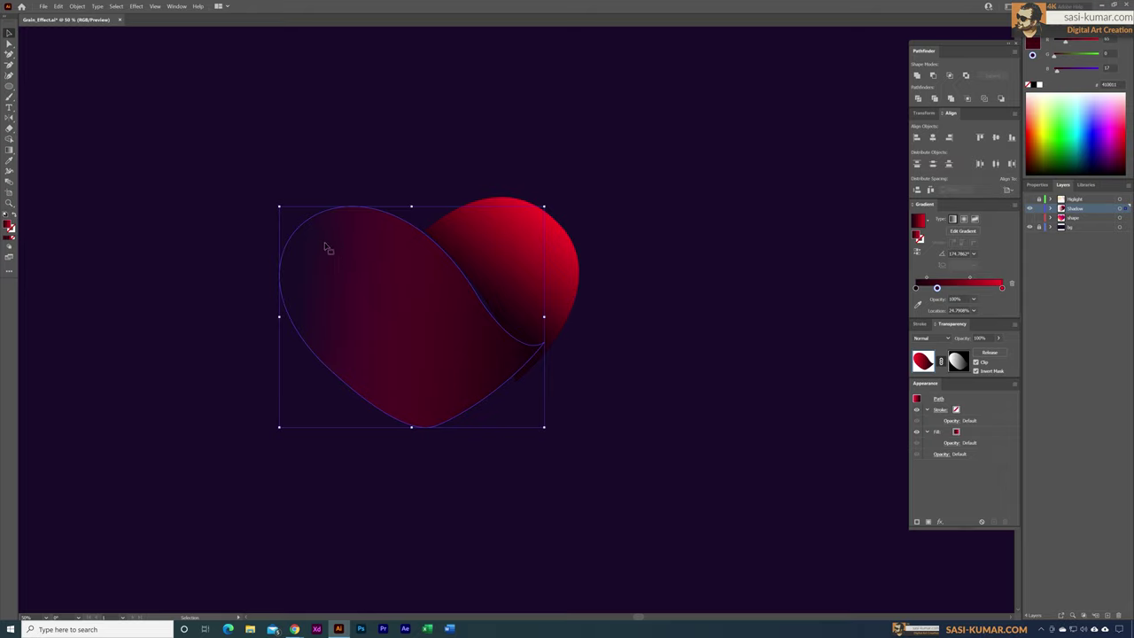
Step: Redirect the mask's gradient diagonally from the lower edge to the upper left, shift its midpoint toward black, and exit mask editing
left_click(959, 361)
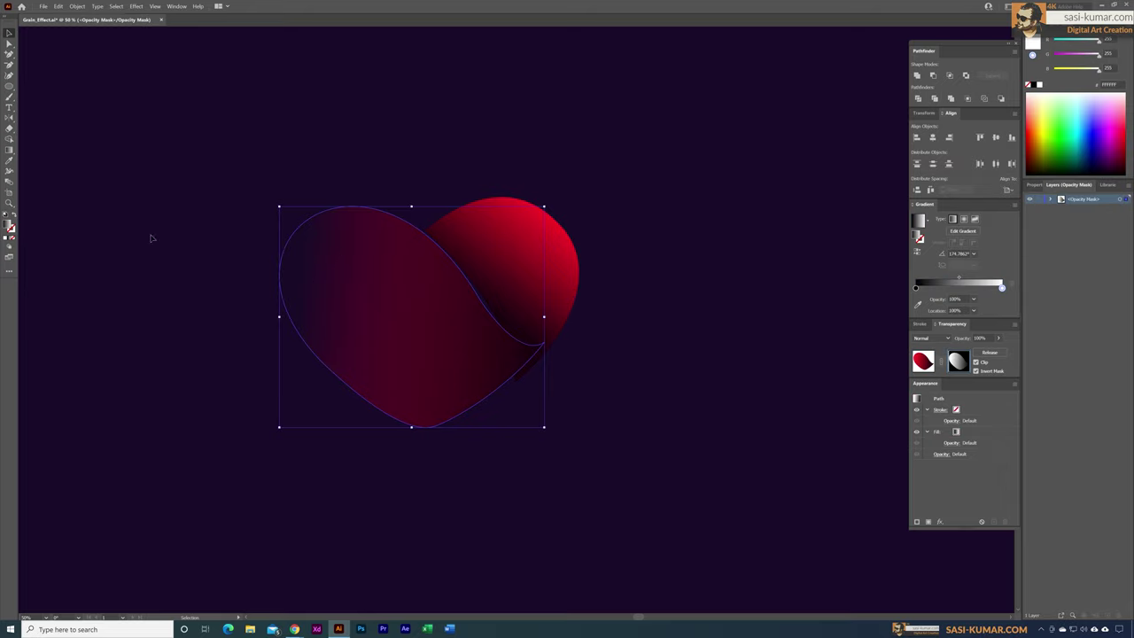
left_click(9, 153)
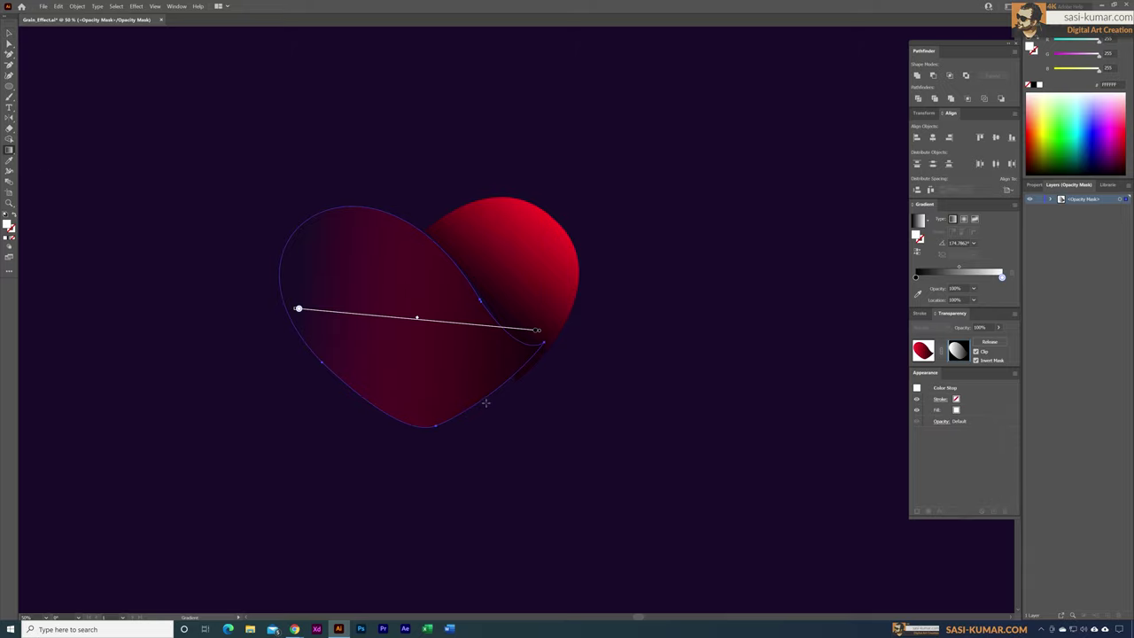
mouse_move(483, 399)
left_mouse_down()
mouse_move(438, 337)
mouse_move(389, 312)
mouse_move(306, 228)
left_mouse_up()
left_click_drag(398, 317, 431, 349)
left_click(9, 43)
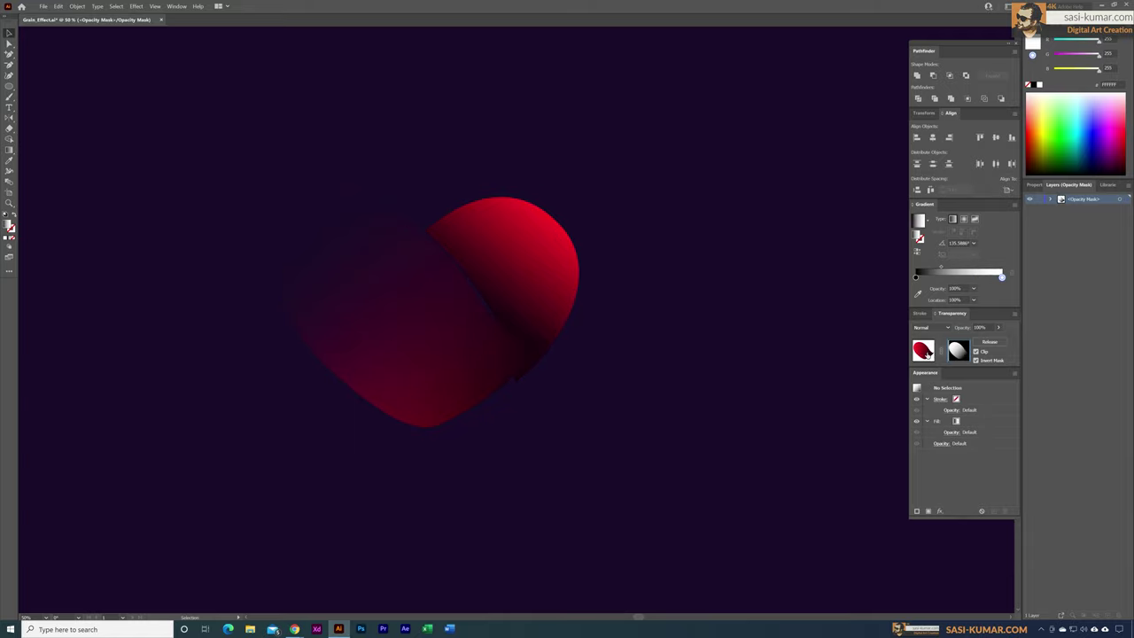
left_click(922, 351)
left_click(600, 213)
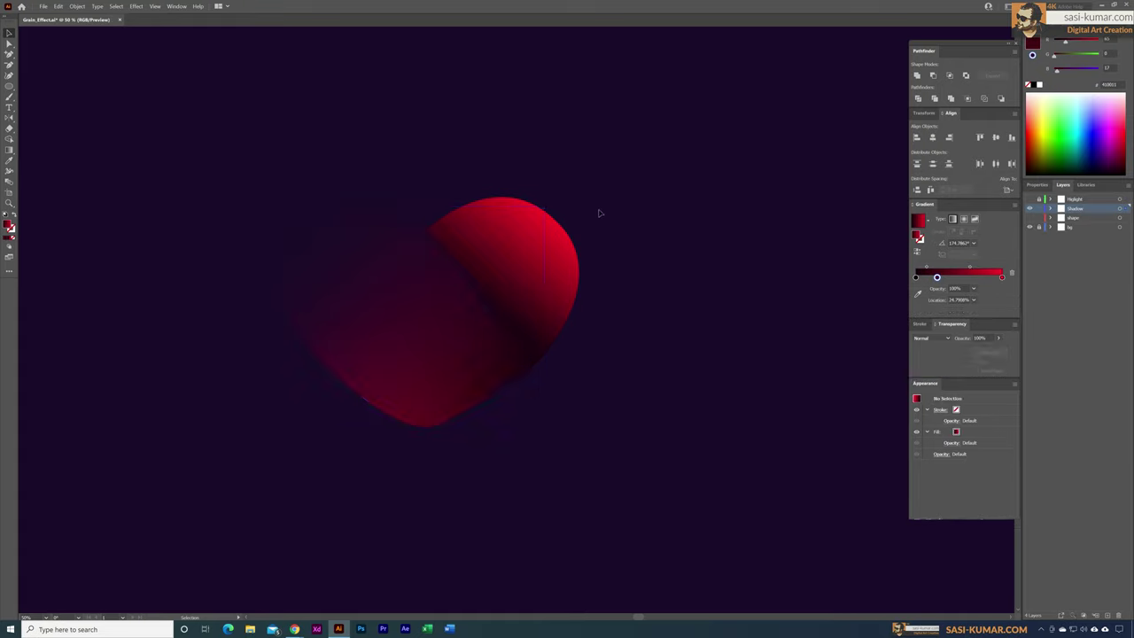
Step: Duplicate the smaller heart shape in place and send the copy to the back
left_click(519, 246)
key("ctrl+c")
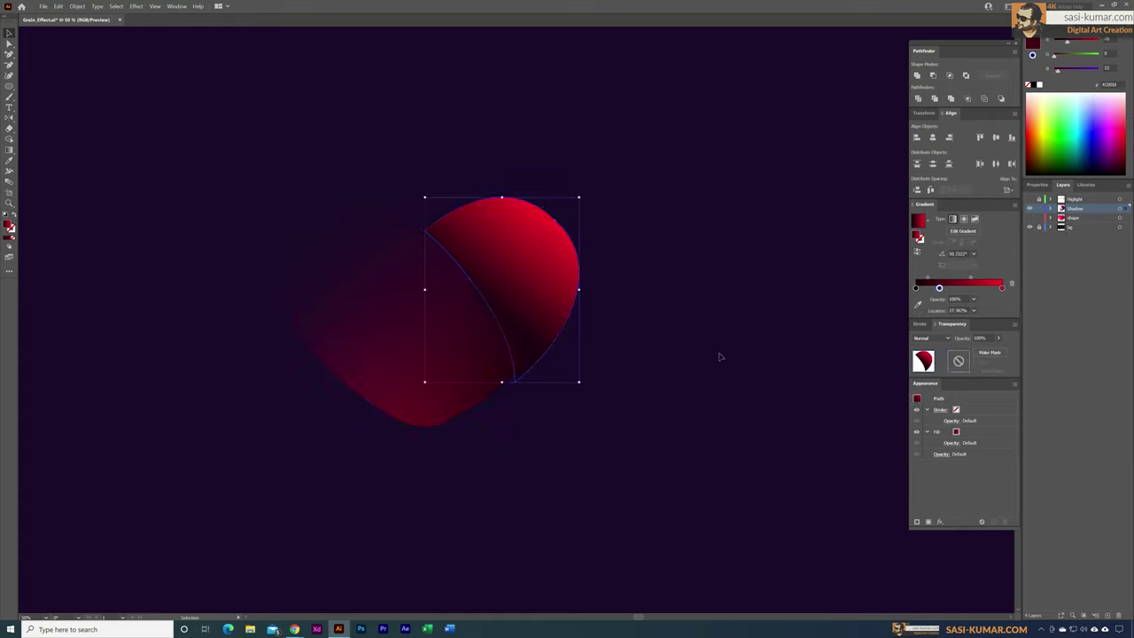
left_click(716, 356)
key("ctrl+f")
left_click_drag(558, 278, 610, 266)
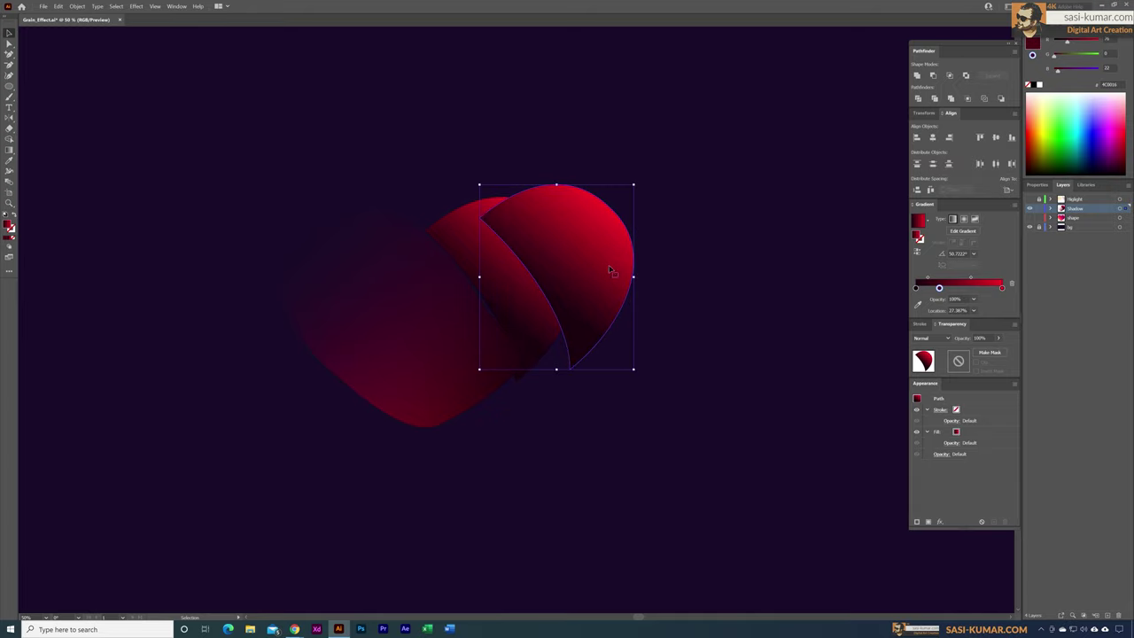
key("ctrl+z")
right_click(538, 256)
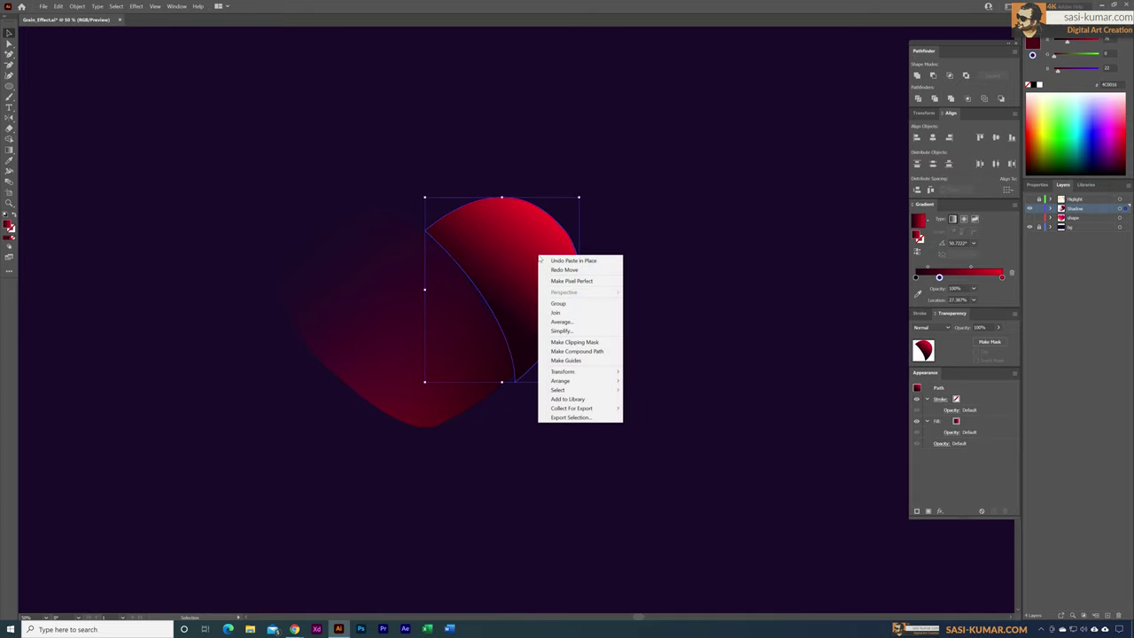
mouse_move(591, 380)
left_click(673, 408)
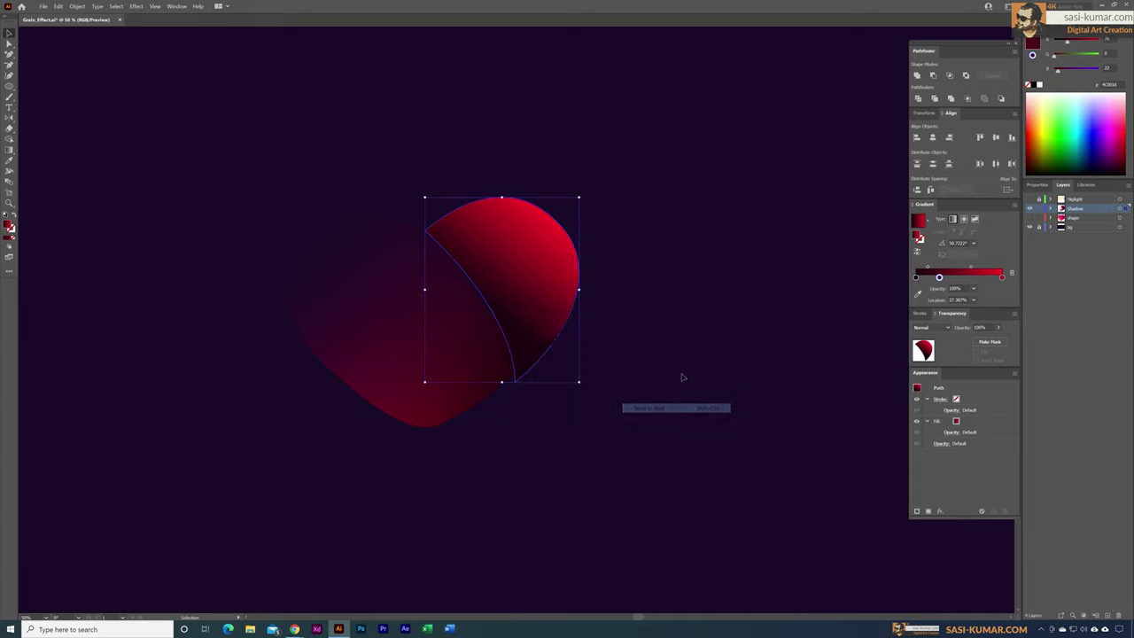
Step: Remove the middle gradient stop from the smaller shape's copy and set its gradient to run from black to white
left_click_drag(939, 289, 916, 289)
left_click(1041, 88)
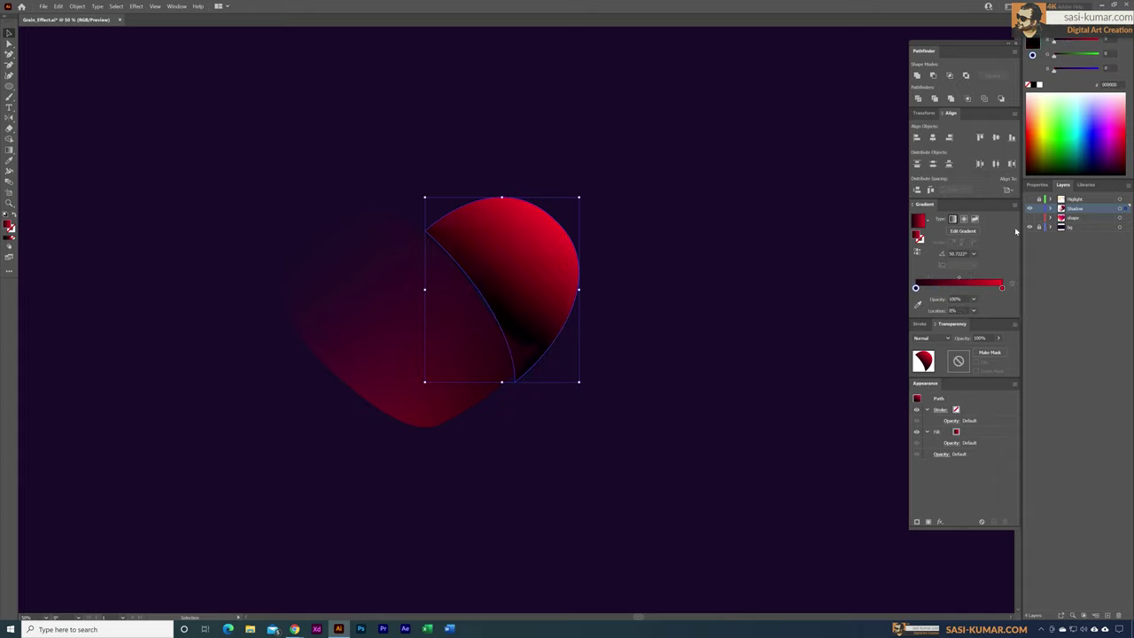
left_click(1005, 288)
left_click(1043, 87)
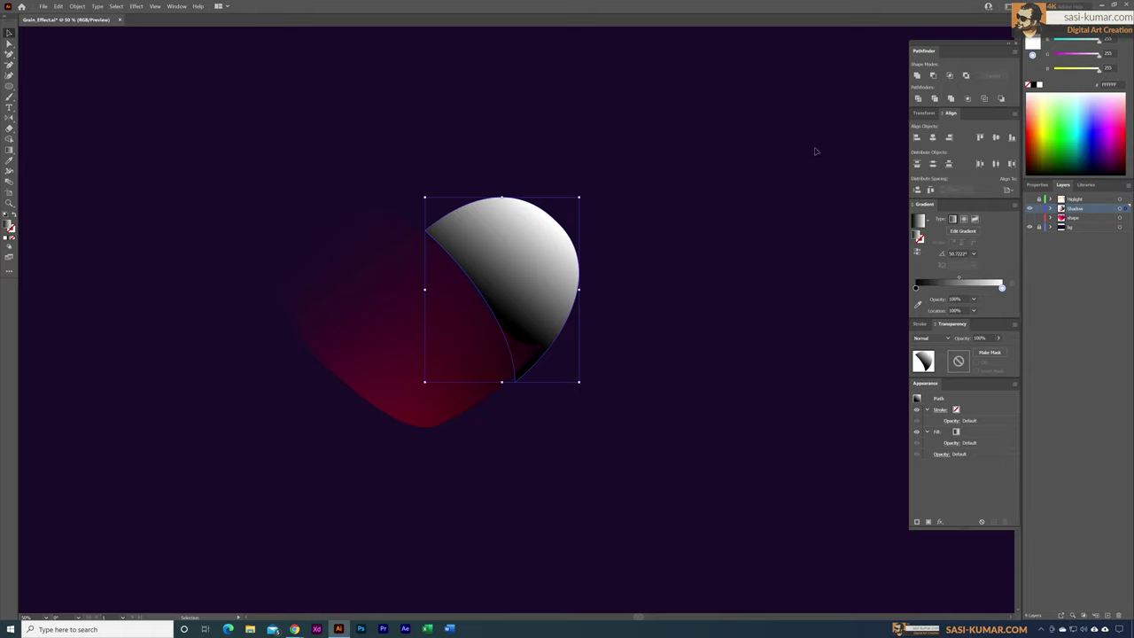
Step: Make an opacity mask from the black-to-white copy and the smaller red shape, and invert the mask
left_click(989, 342)
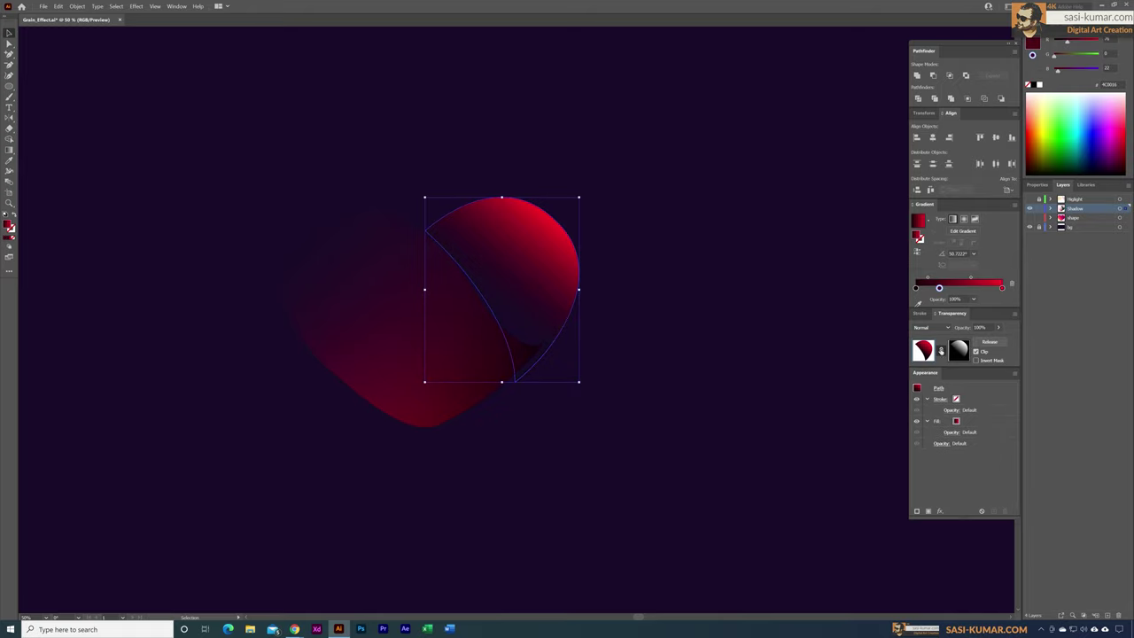
left_click(558, 268)
left_click(977, 372)
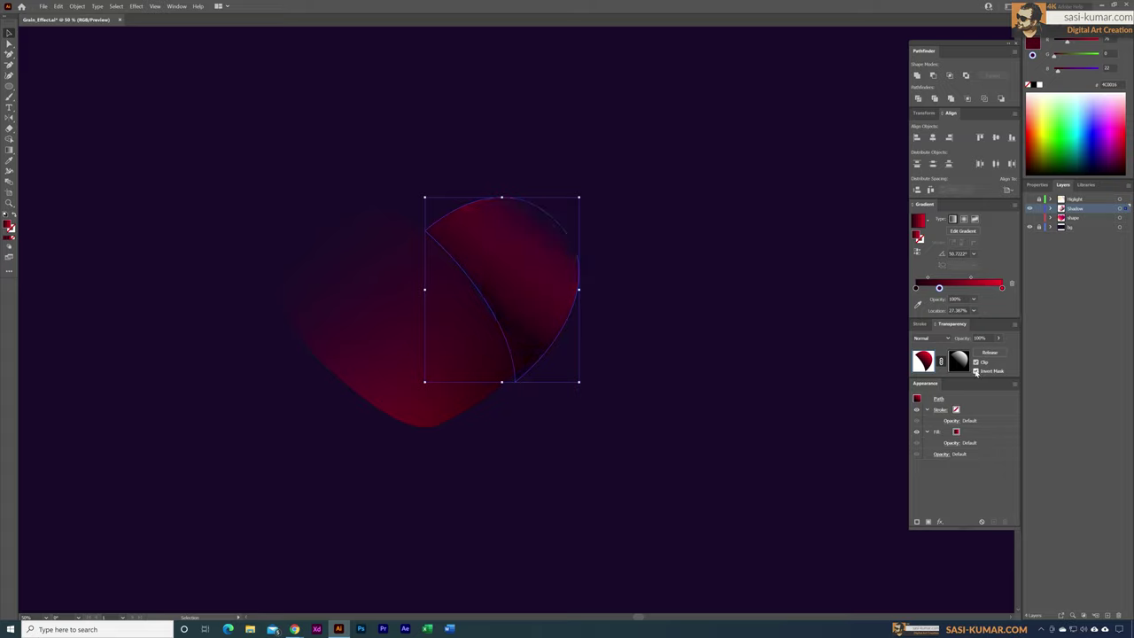
left_click(710, 355)
Step: Redirect the smaller shape's mask gradient diagonally from its inner edge to the upper right, and shift its midpoint slightly toward black
left_click(518, 276)
left_click(959, 361)
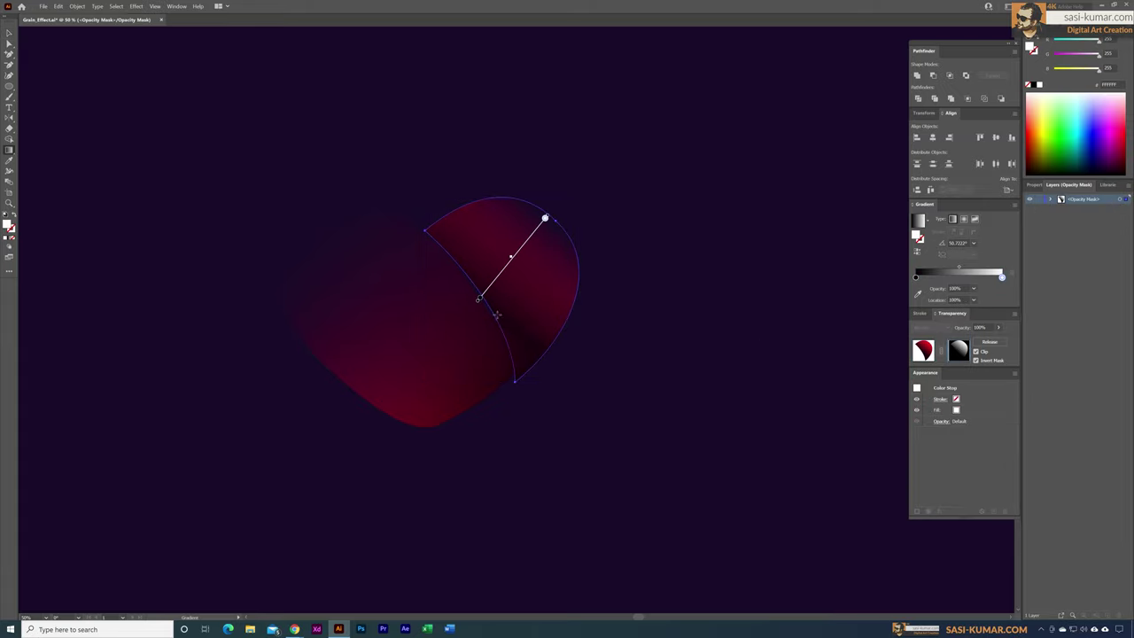
left_click_drag(491, 310, 564, 242)
left_click_drag(469, 277, 545, 220)
left_click_drag(484, 295, 559, 239)
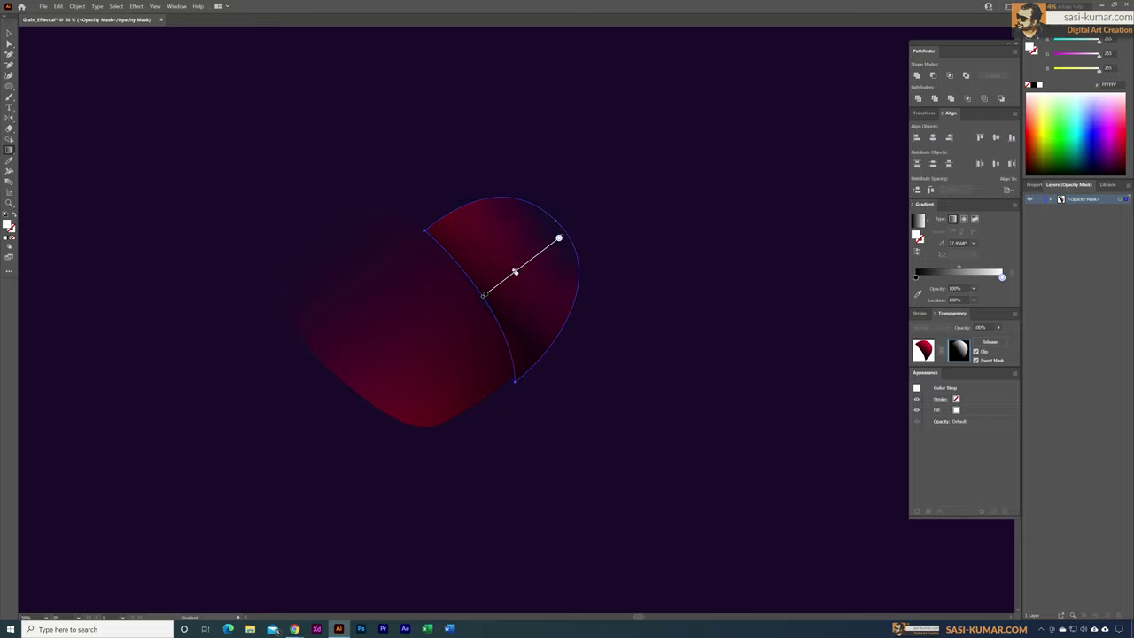
Step: Apply the last-used Grain effect to the gradient path inside the smaller shape's opacity mask and exit mask editing
left_click(10, 34)
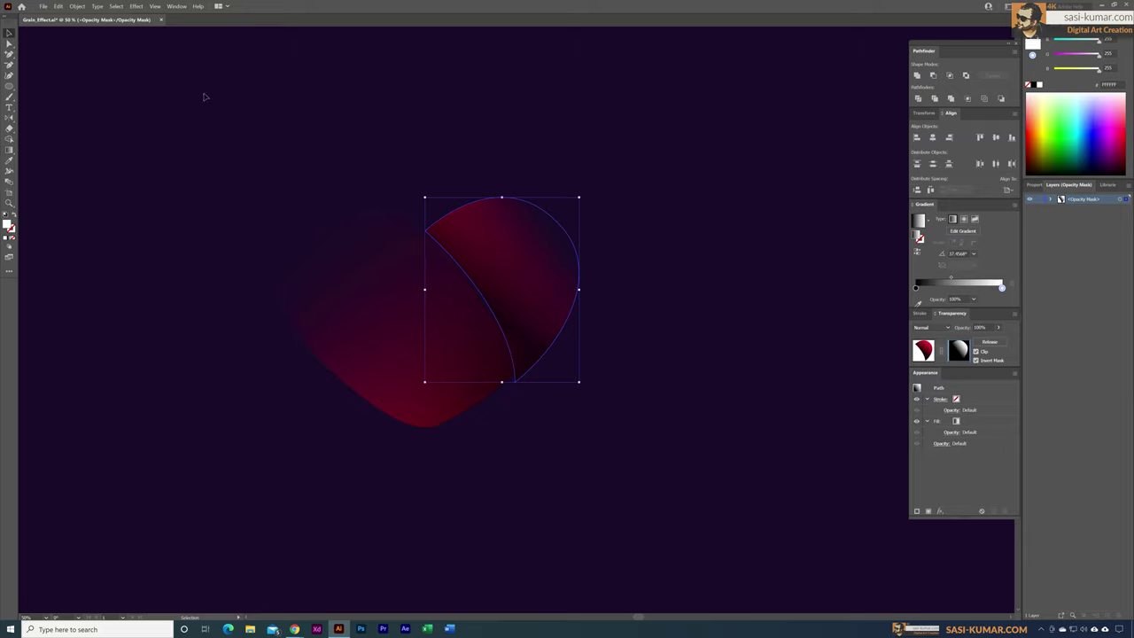
left_click(798, 418)
left_click(567, 330)
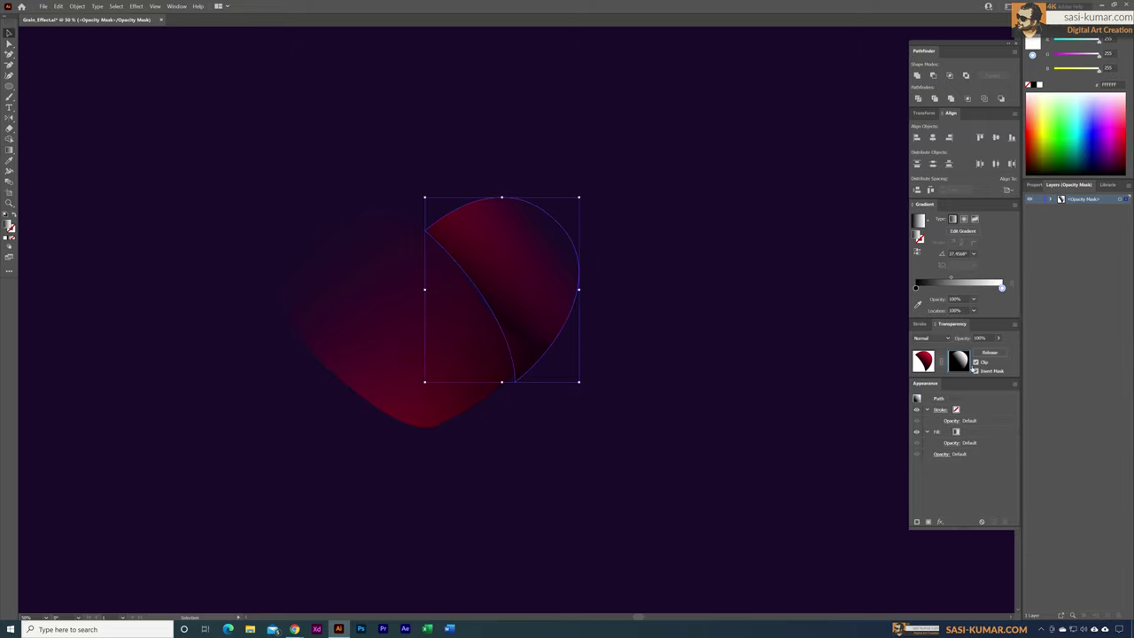
left_click(135, 6)
left_click(146, 14)
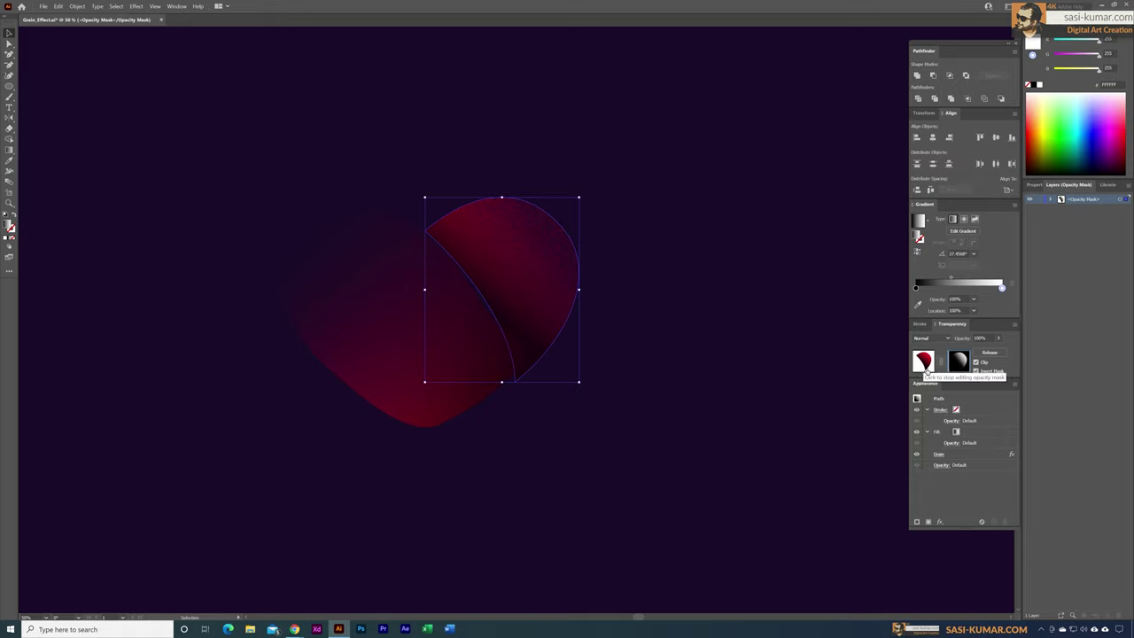
left_click(924, 361)
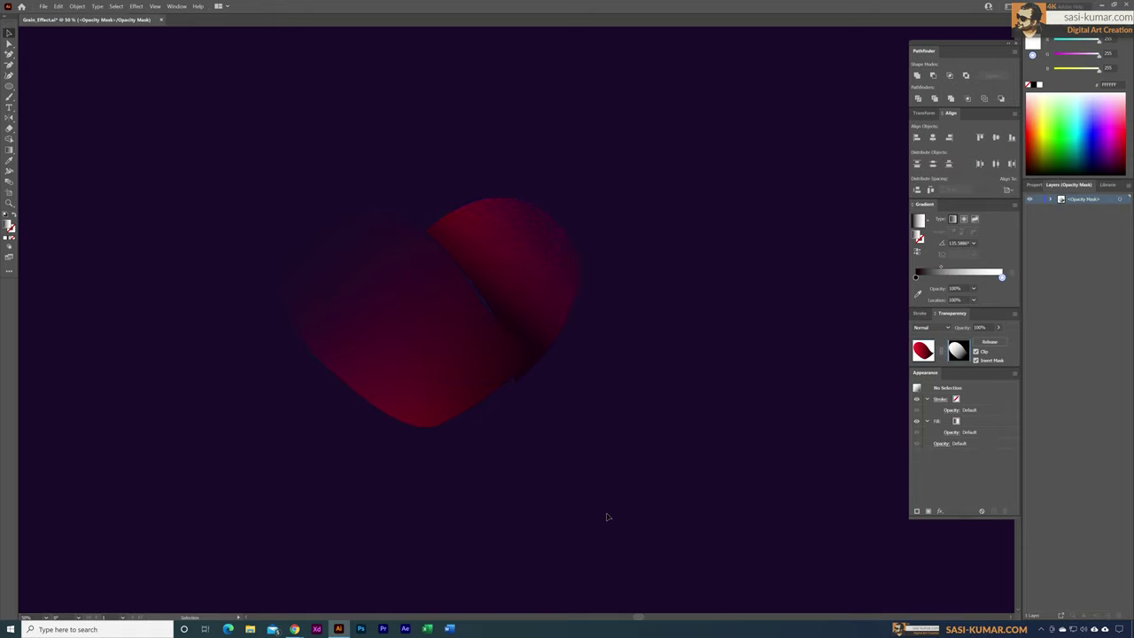
Step: Apply the same Grain effect to the gradient path inside the larger shape's opacity mask and exit mask editing
left_click(471, 325)
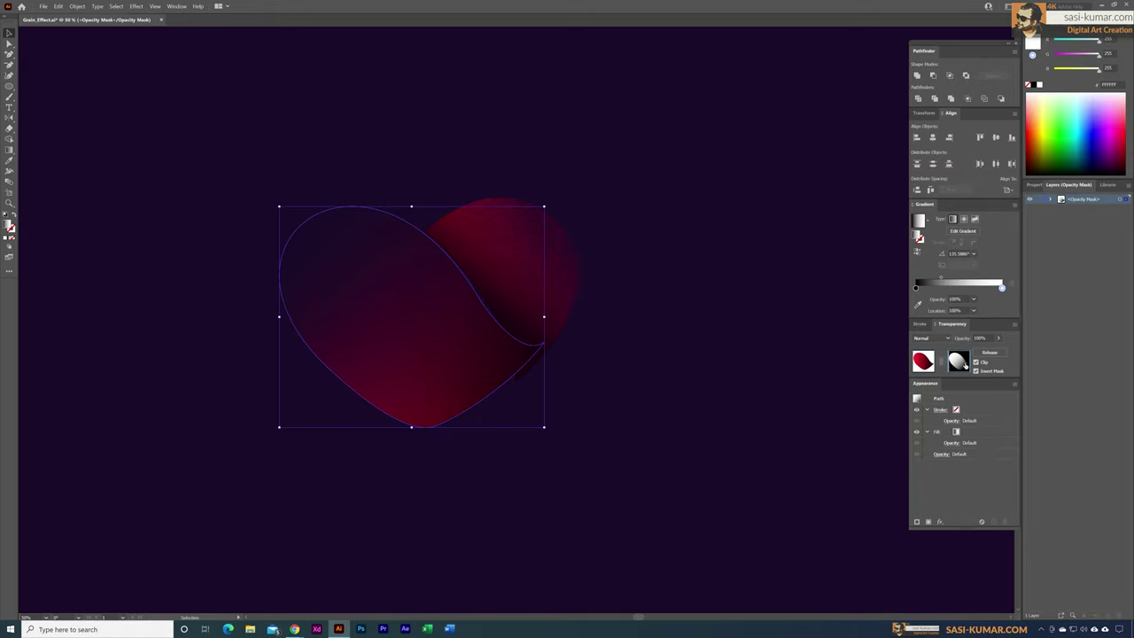
left_click(137, 7)
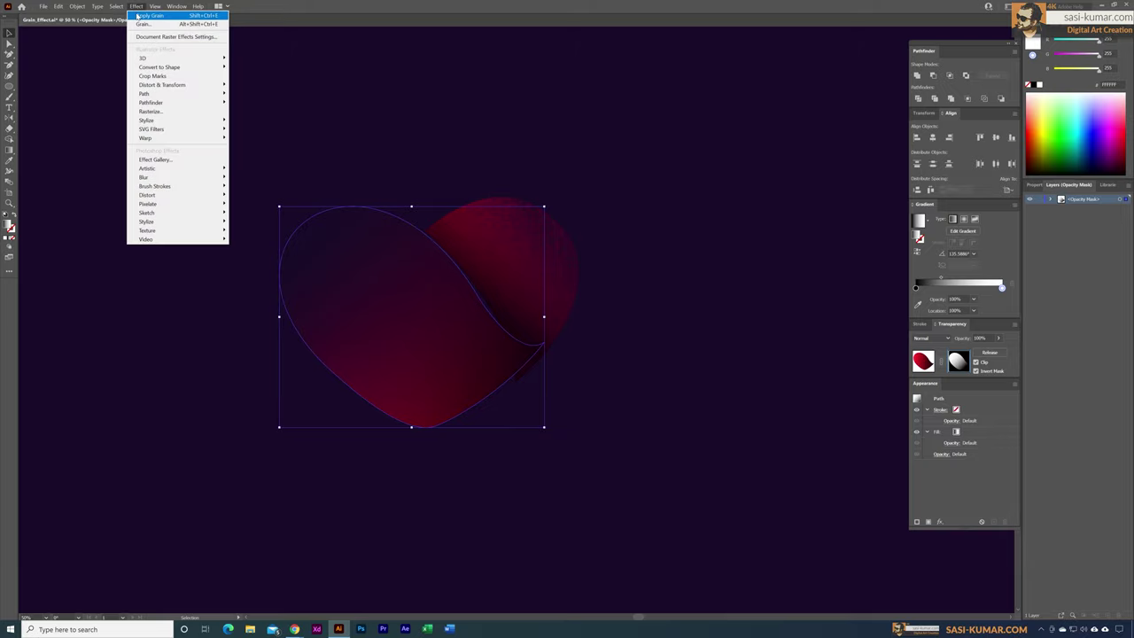
left_click(138, 14)
left_click(692, 157)
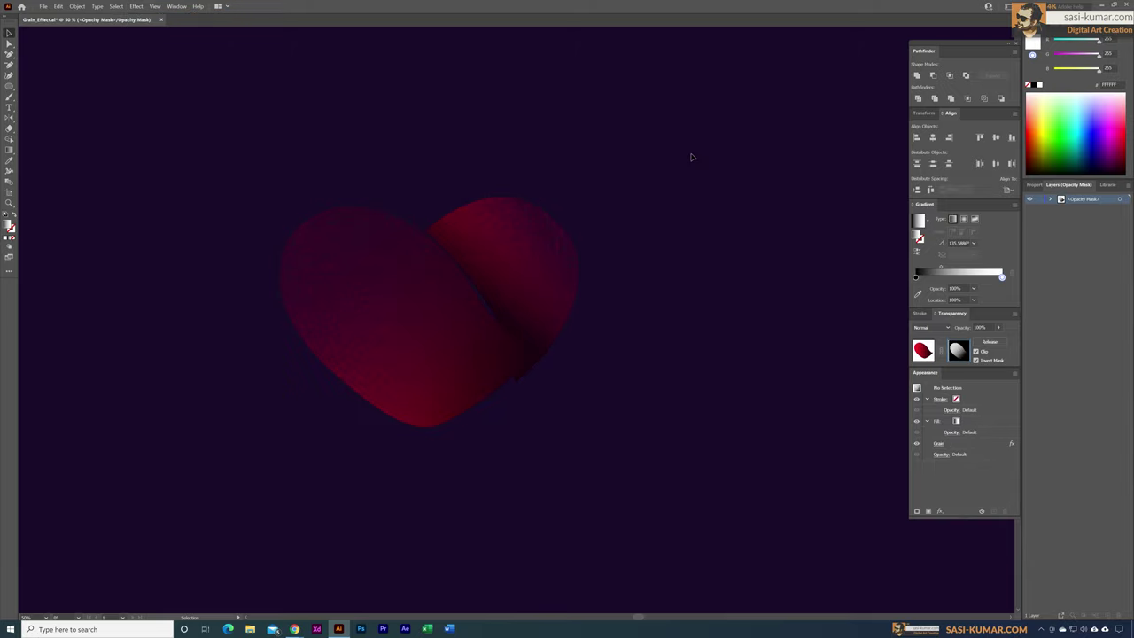
left_click(924, 353)
left_click(798, 332)
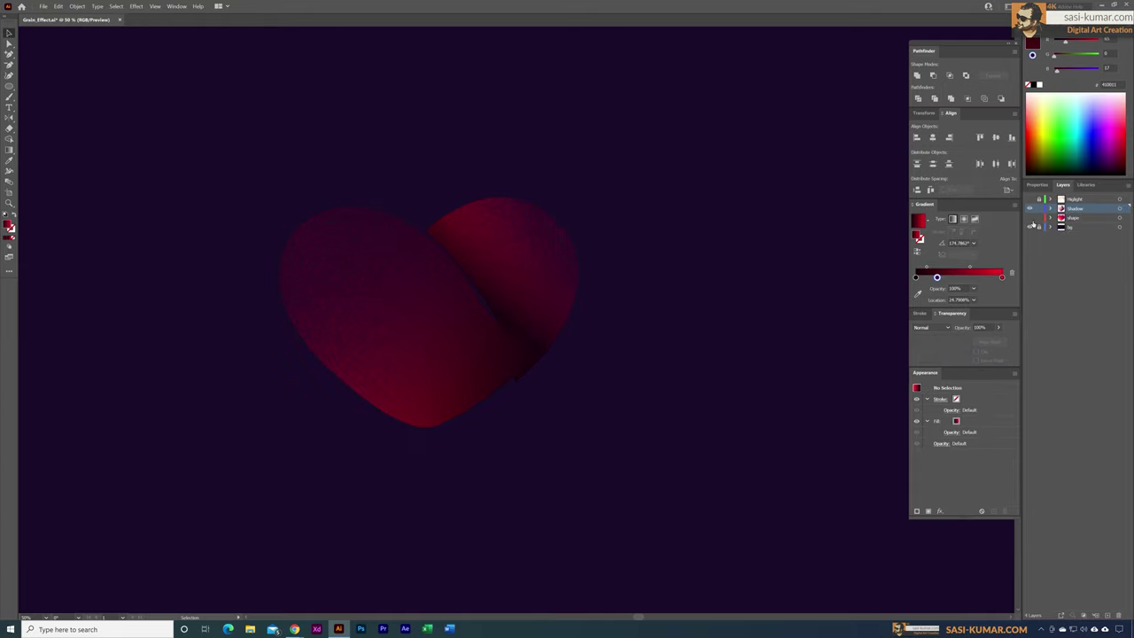
Step: Turn the visibility of the shape and highlight layers back on
left_click(1031, 218)
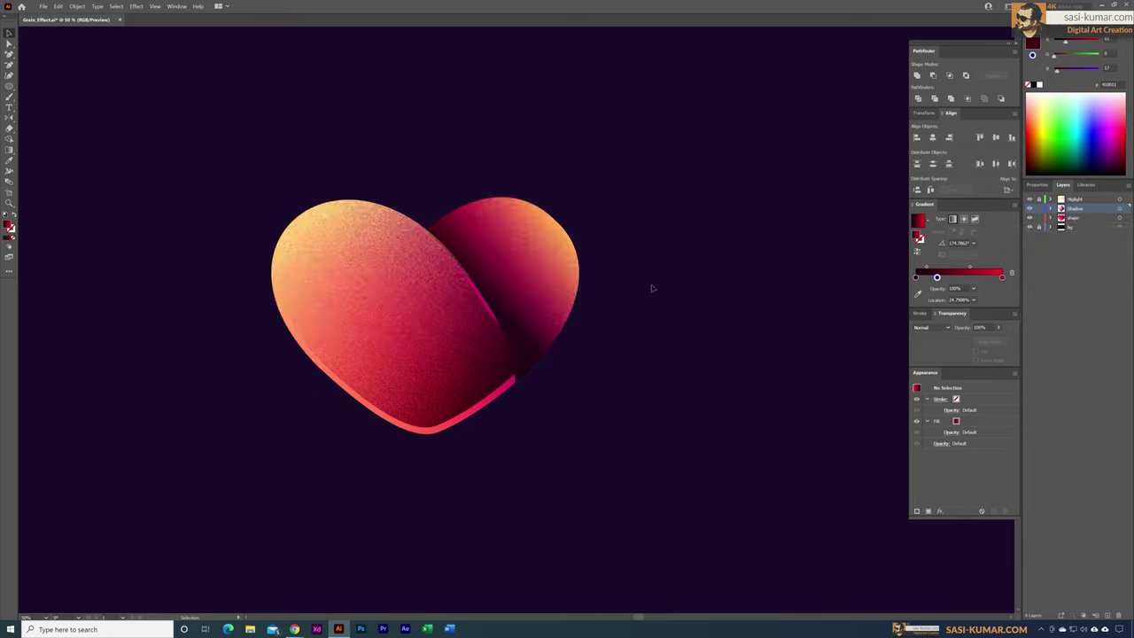
left_click(560, 310)
left_click(608, 331)
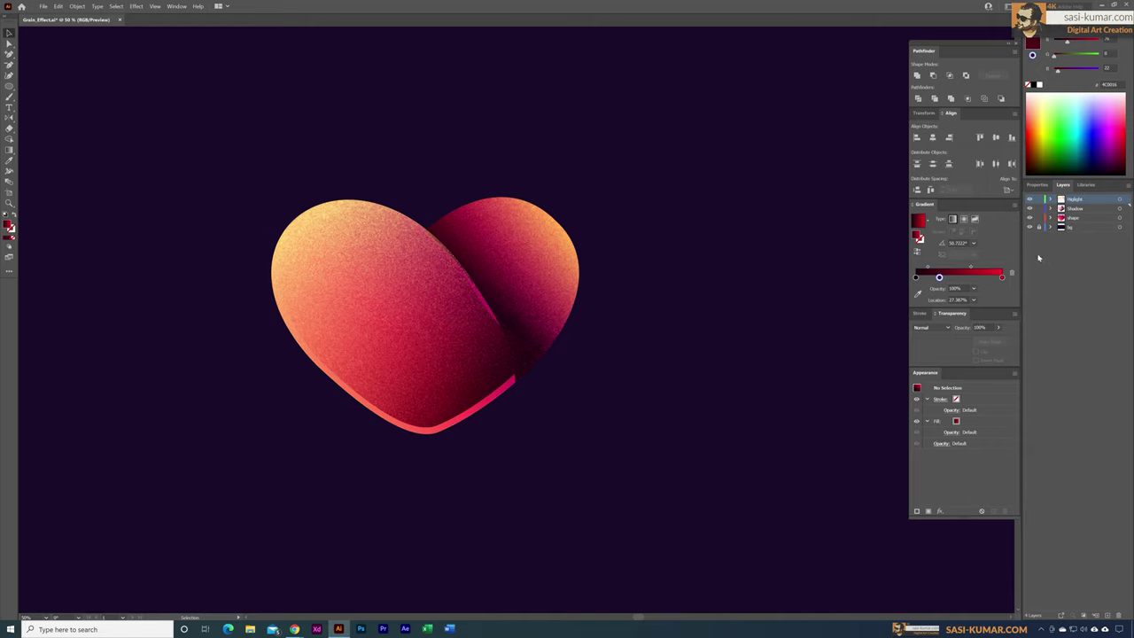
Step: Move the highlight and shadow artwork of both heart halves into the shape layer
left_click(547, 249)
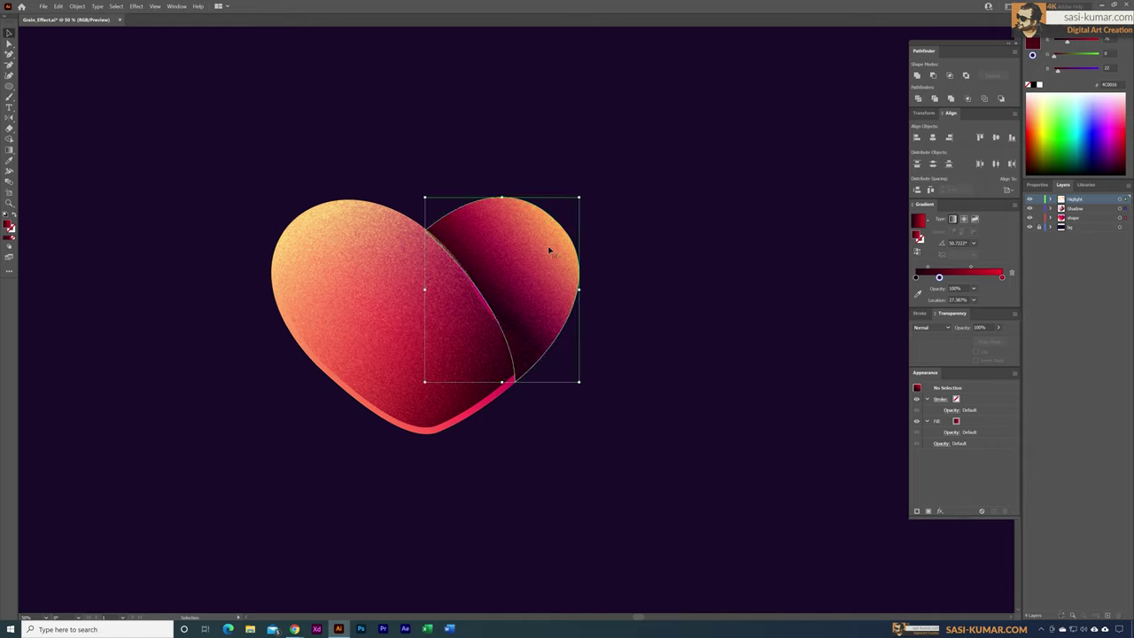
left_click(1125, 209)
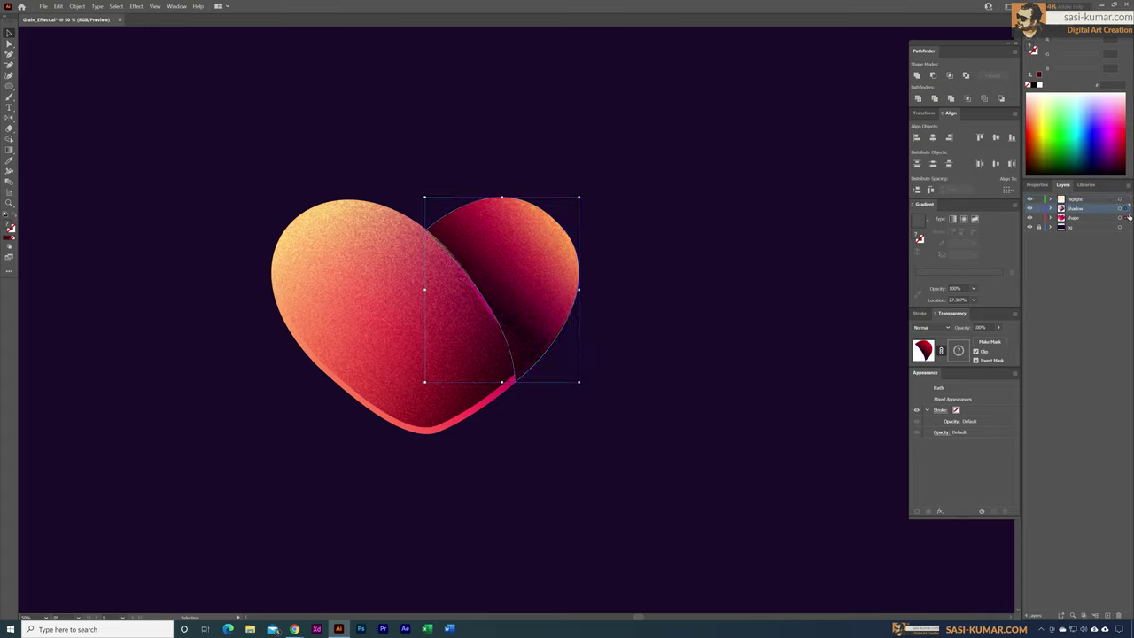
left_click(1129, 218)
left_click_drag(302, 434, 380, 349)
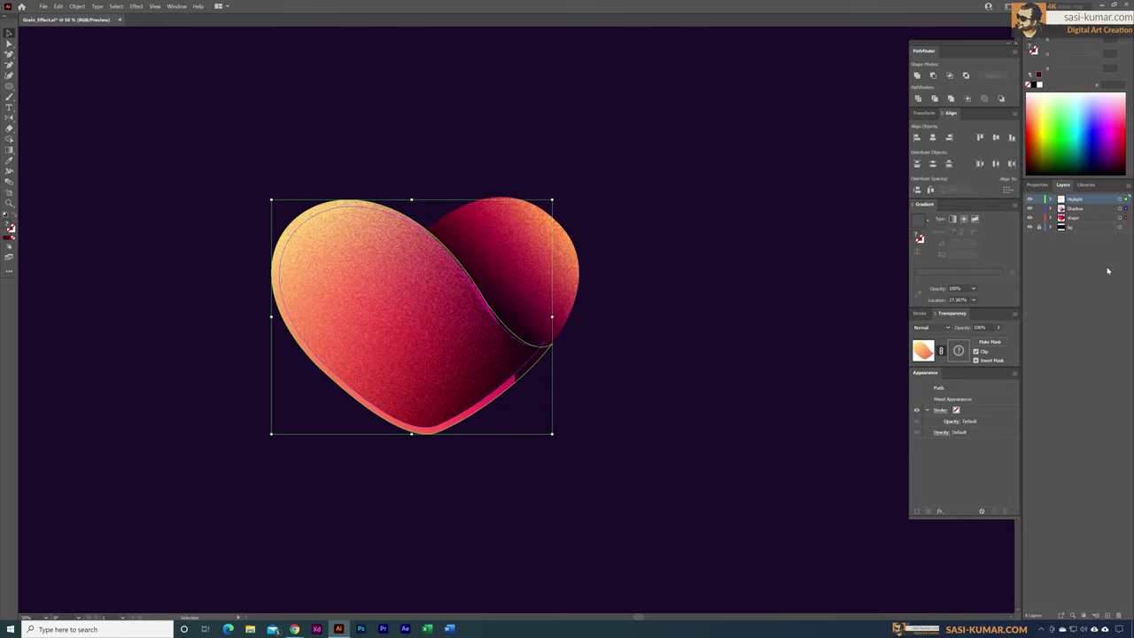
left_click(1126, 218)
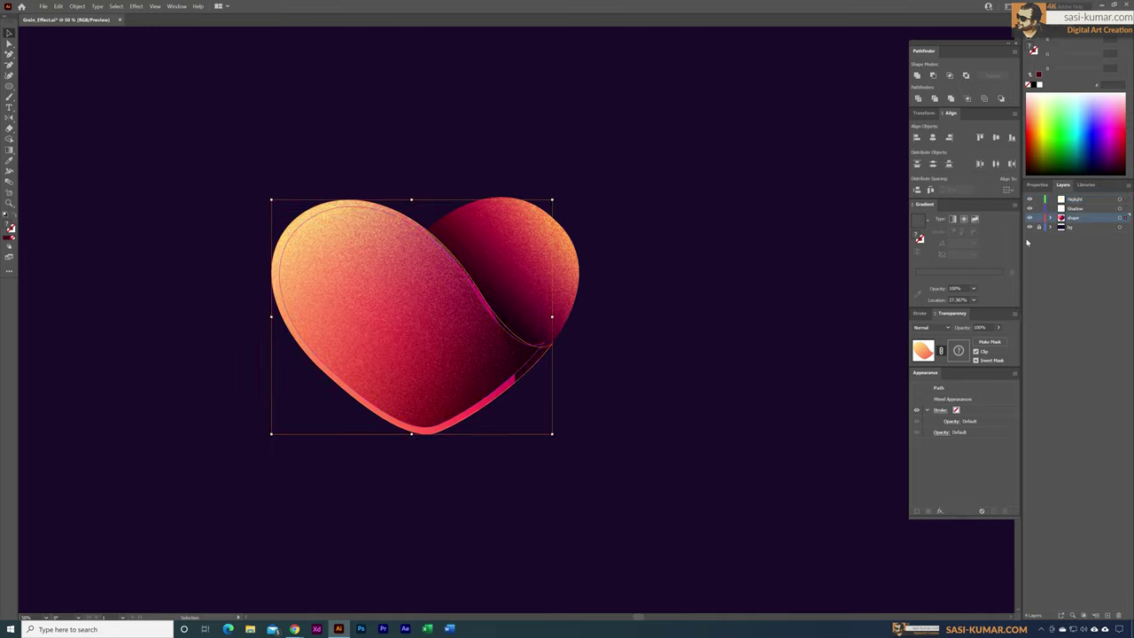
Step: Hide the Shadow and Highlight layers and clear the selection
left_click(1030, 208)
left_click(1029, 199)
left_click(727, 324)
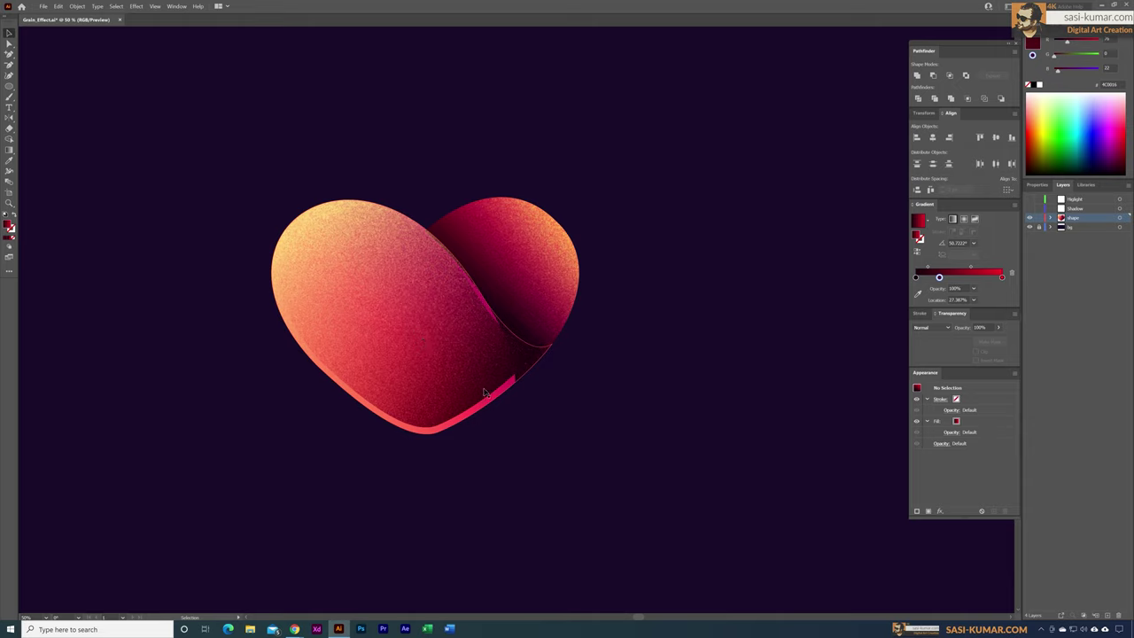
Step: Send the stacked shapes of the heart's right half to the back, behind the left half
left_click(525, 260)
right_click(536, 253)
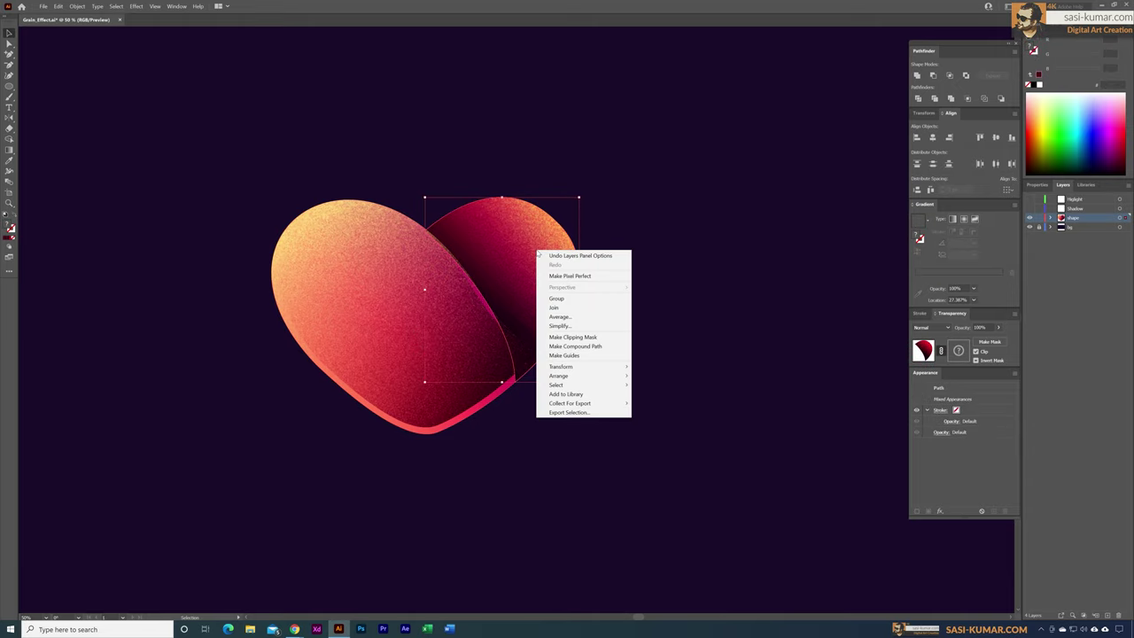
mouse_move(596, 376)
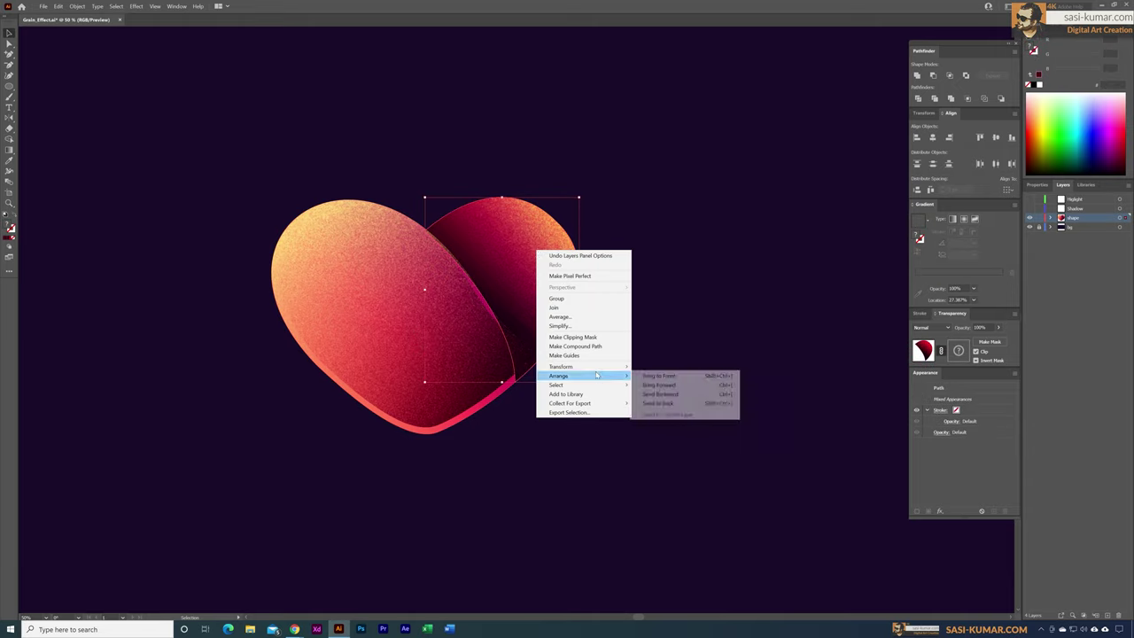
left_click(683, 404)
left_click(680, 468)
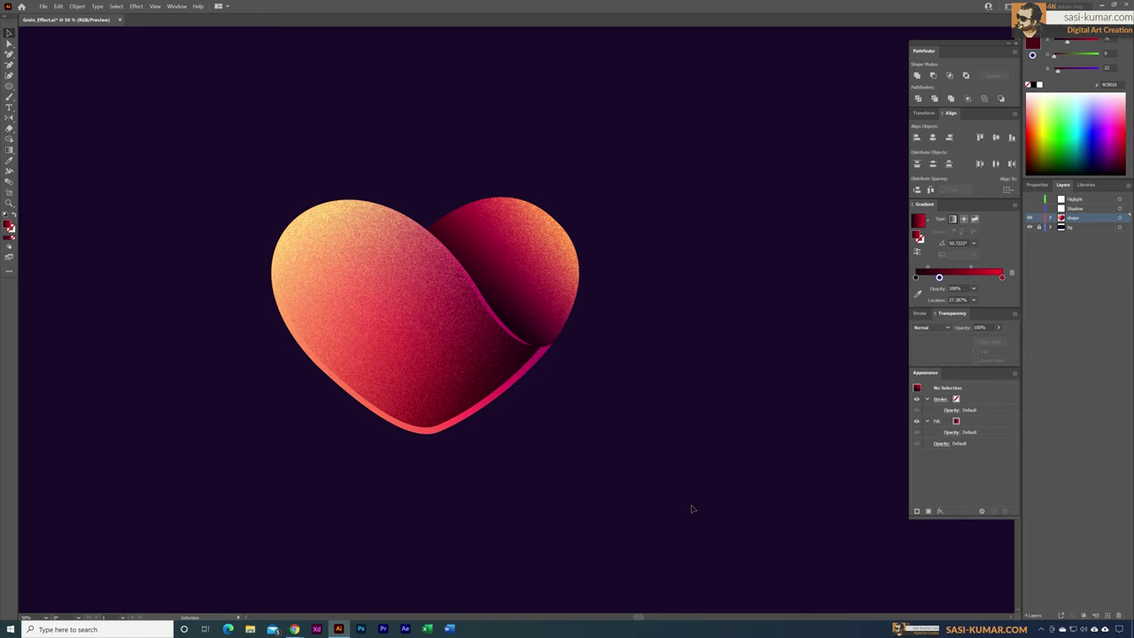
Step: Nudge the left half's dark red shadow shape slightly right and down to leave a thin bright rim along its edges
key("ctrl+plus")
scroll(743, 381, "left", 1)
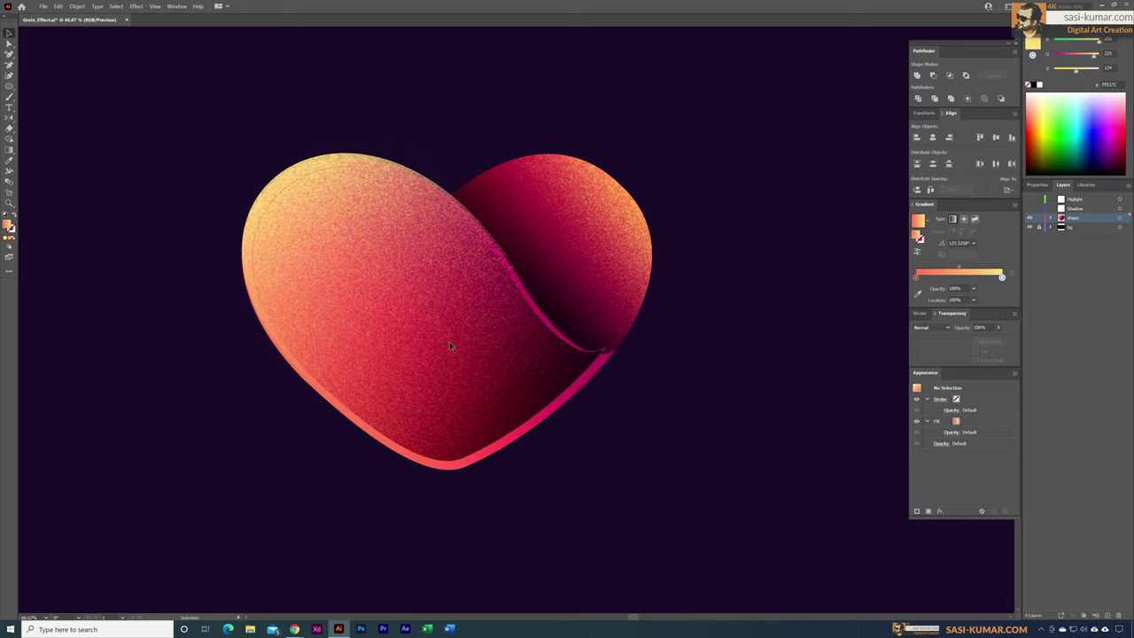
left_click(450, 346)
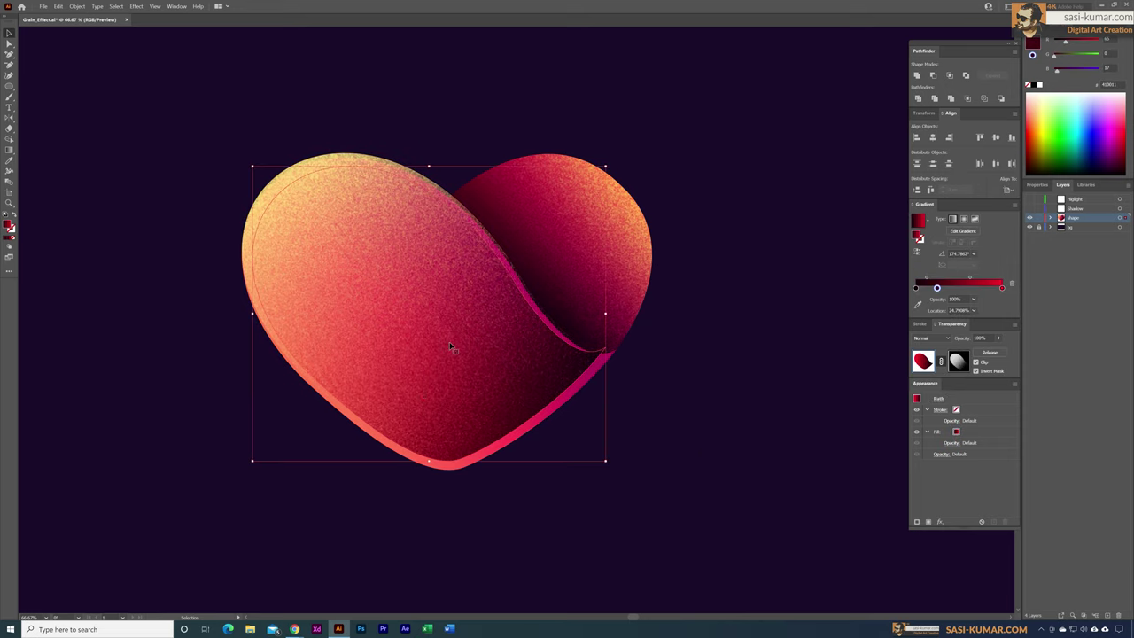
key("shift+Left")
key("shift+Down")
key("shift+Down")
key("shift+Down")
key("shift+Down")
key("shift+Right")
key("shift+Right")
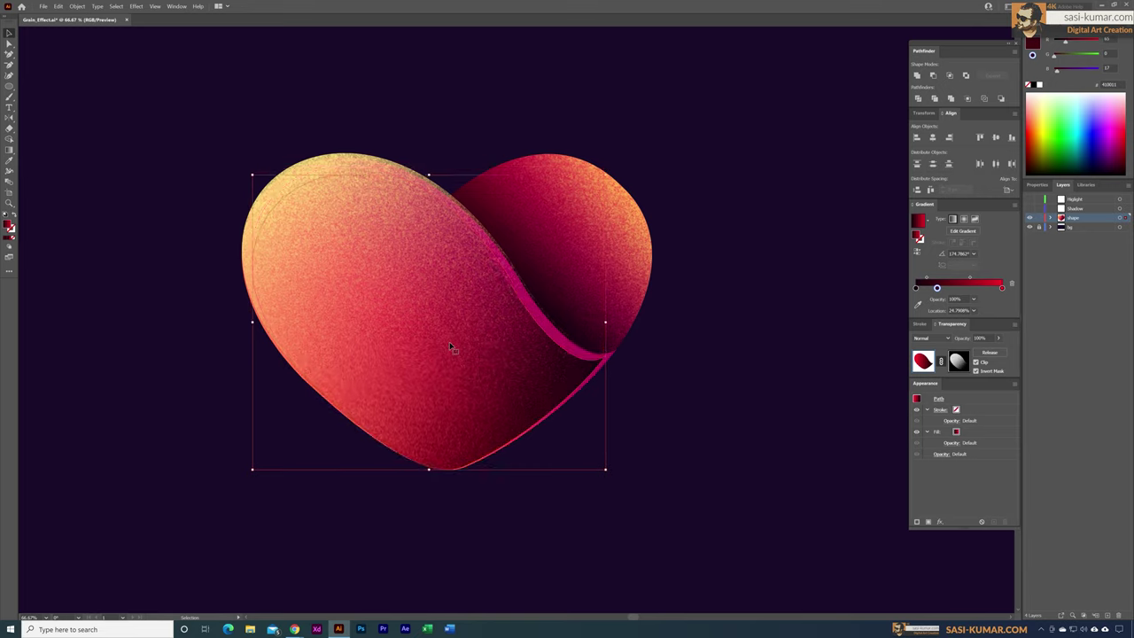
key("shift+Up")
key("Up")
key("Down")
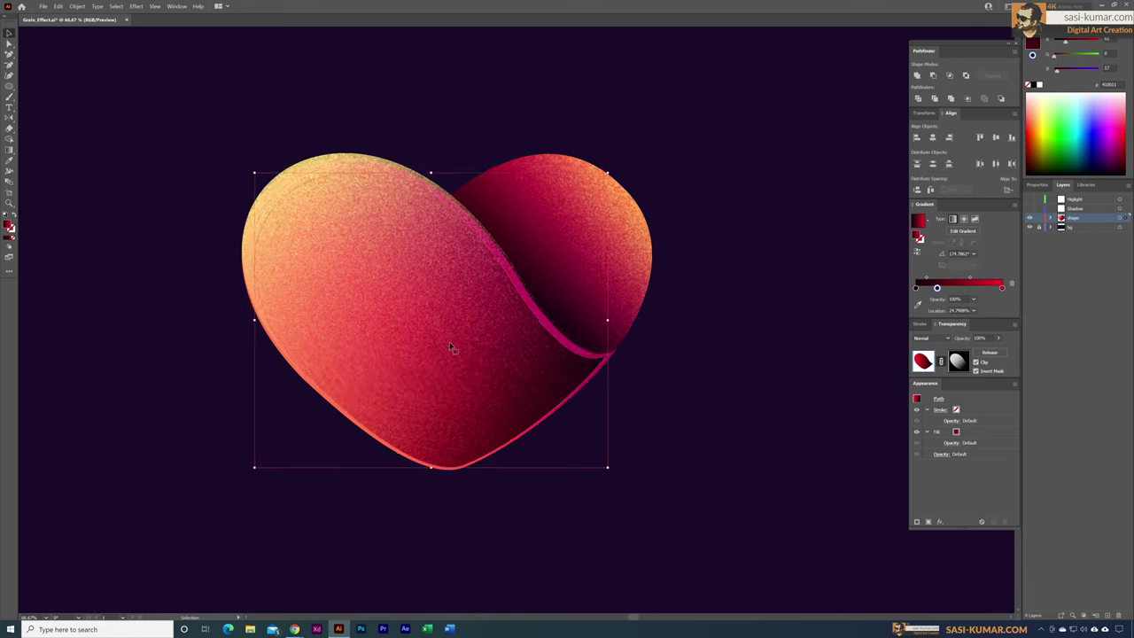
key("shift+Right")
key("shift+Up")
key("ctrl+shift+a")
Step: Reduce the opacity of the left half's shadow shape to 74%
left_click(581, 386)
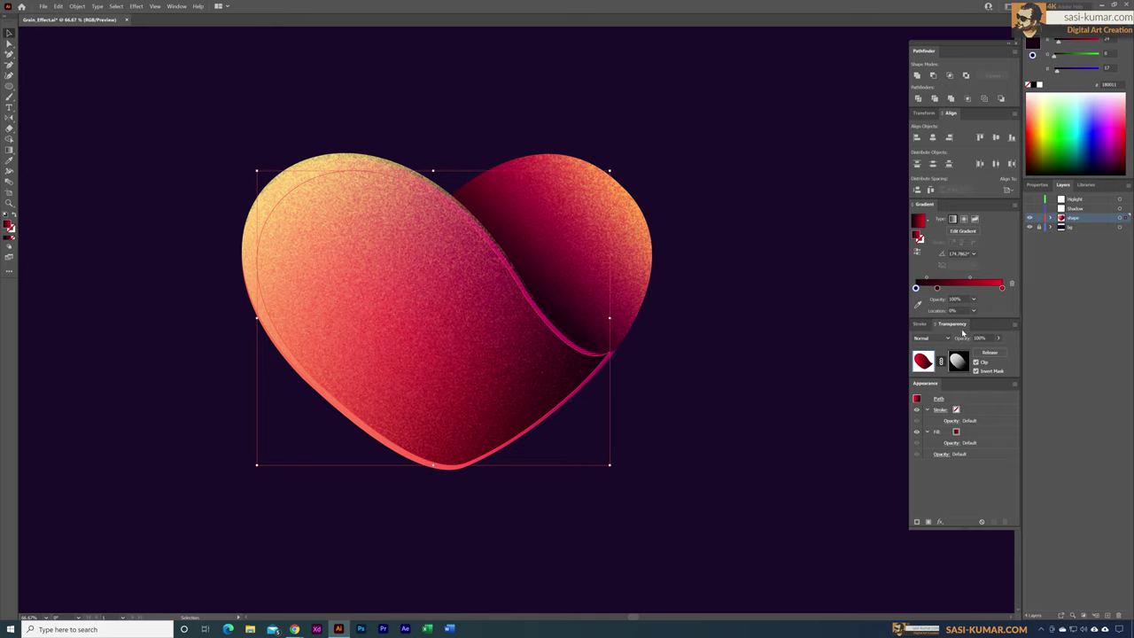
left_click(998, 340)
left_click_drag(1000, 349, 966, 356)
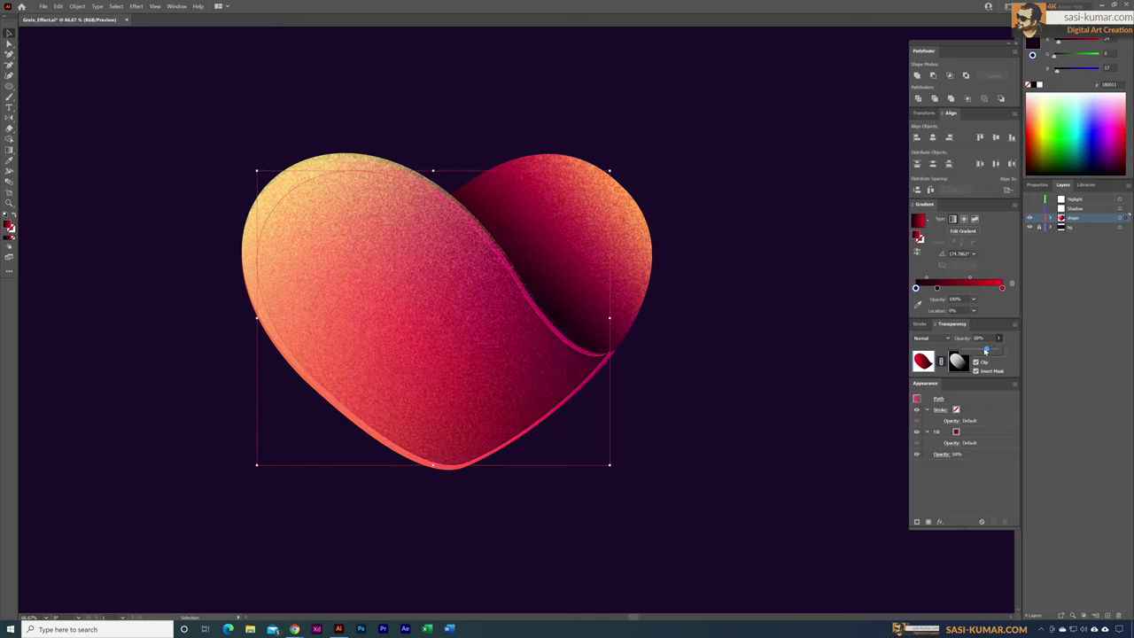
left_click(648, 356)
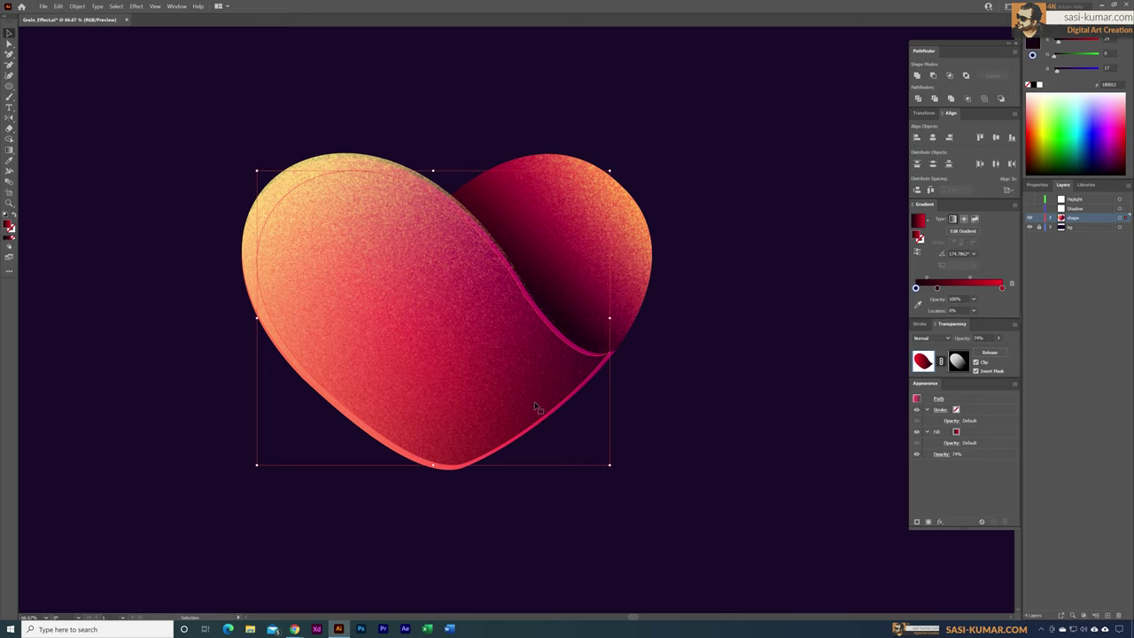
Step: In the left shadow's opacity mask, replace the gradient's black start stop with a dark grey stop at 0%
left_click(966, 365)
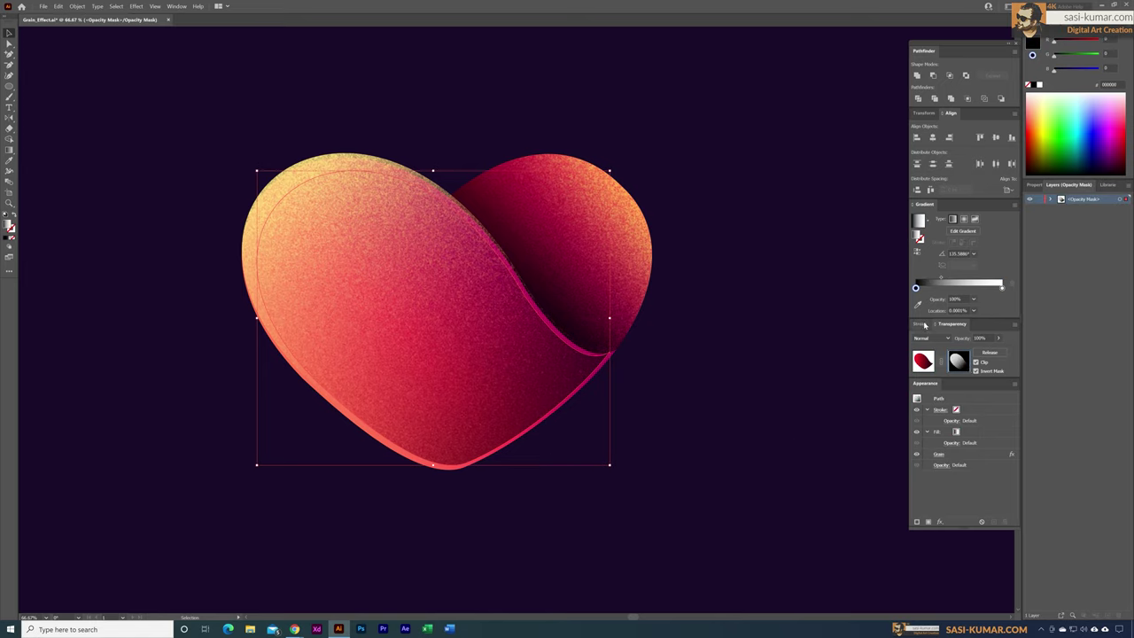
left_click_drag(919, 288, 917, 290)
left_click(1111, 40)
left_click(934, 289)
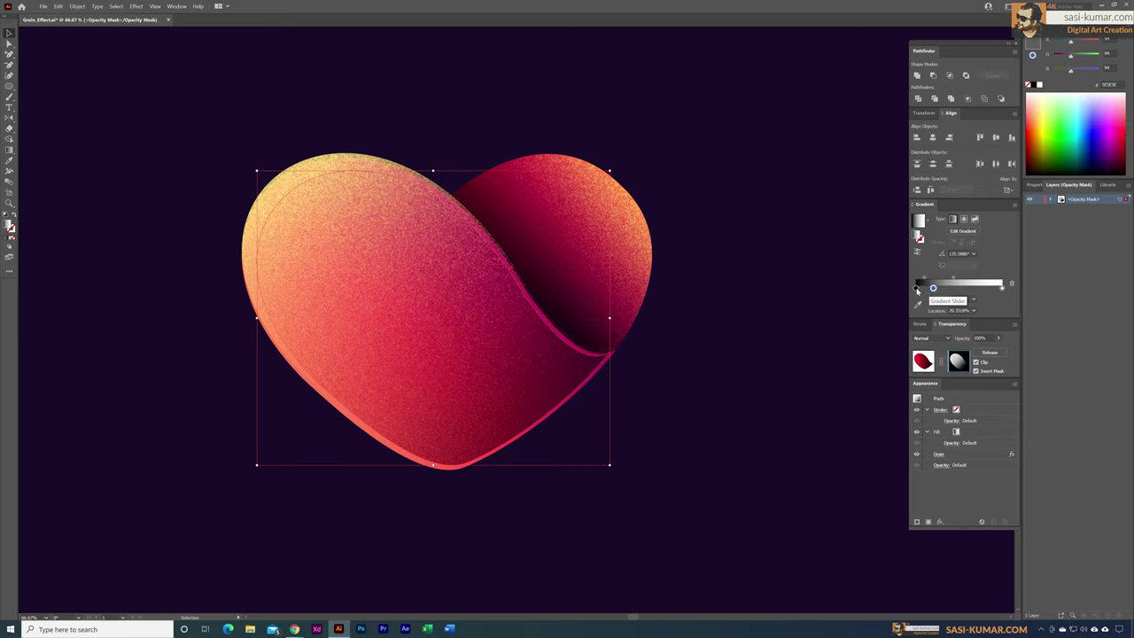
left_click_drag(917, 288, 904, 325)
left_click(933, 289)
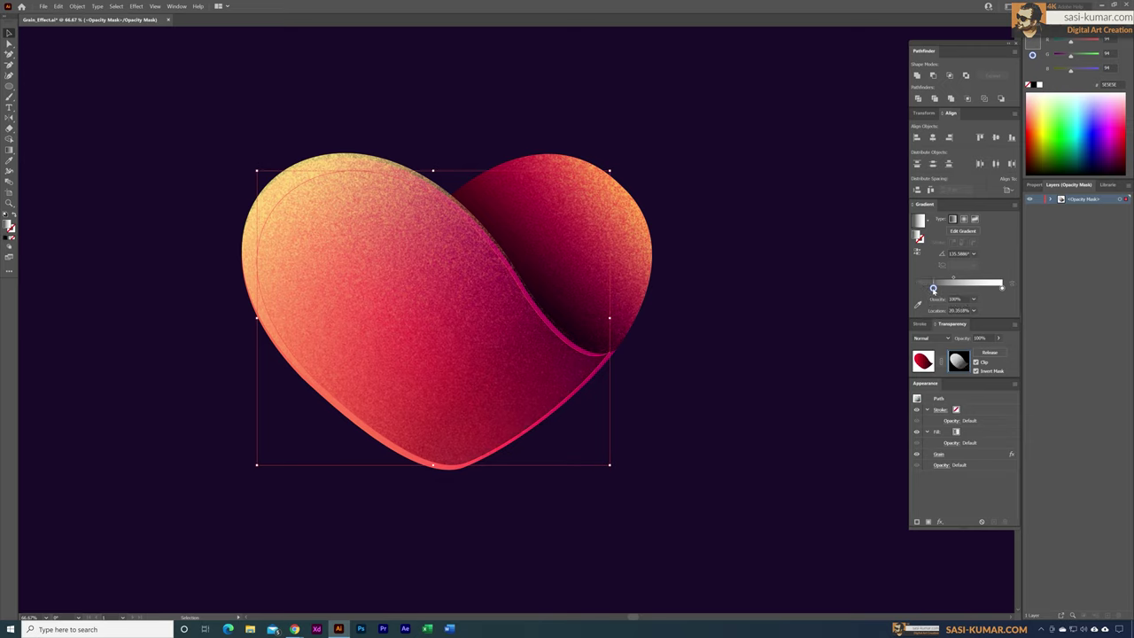
left_click_drag(934, 288, 915, 288)
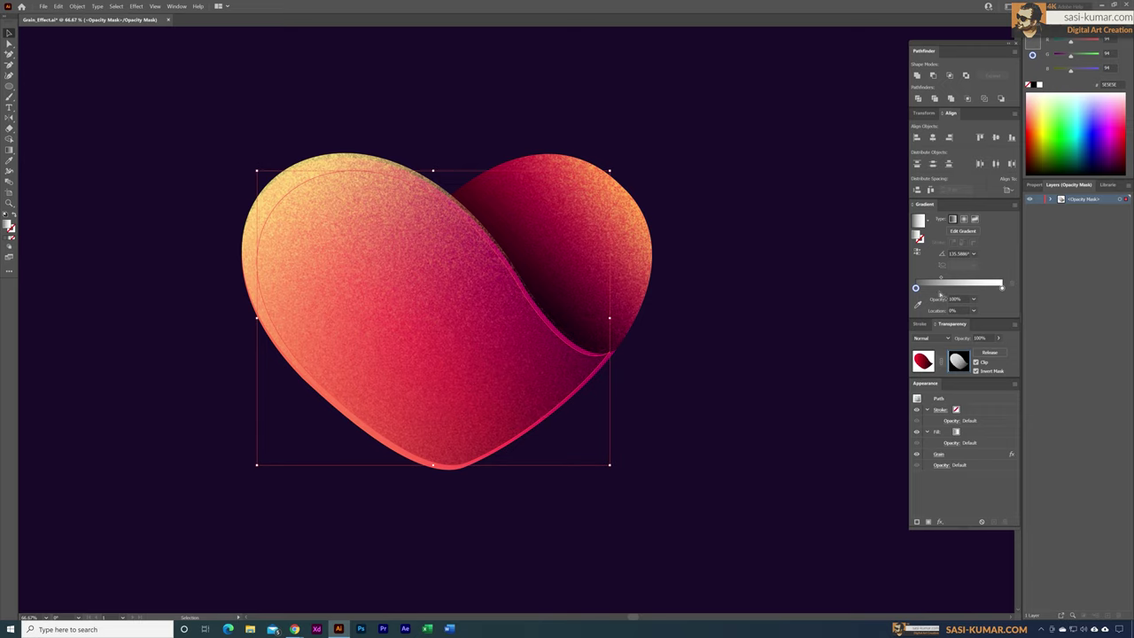
Step: Replace the mask gradient's dark grey start stop with a lighter grey one at 0% and stop editing the mask
left_click(939, 290)
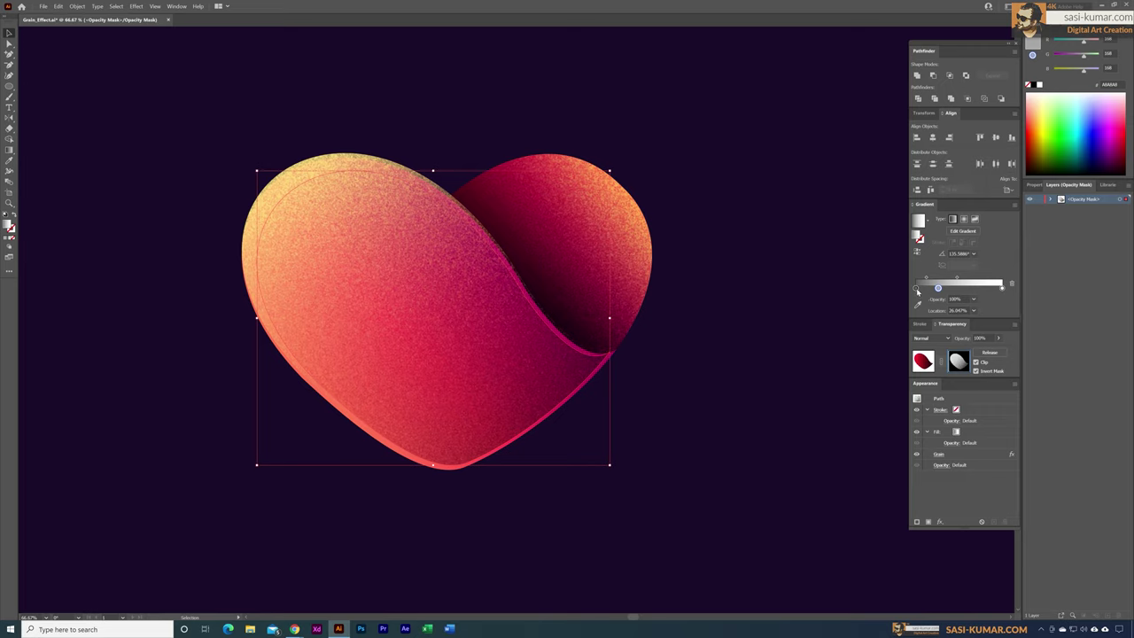
mouse_move(917, 290)
left_mouse_down()
mouse_move(923, 312)
mouse_move(931, 289)
mouse_move(910, 290)
left_mouse_up()
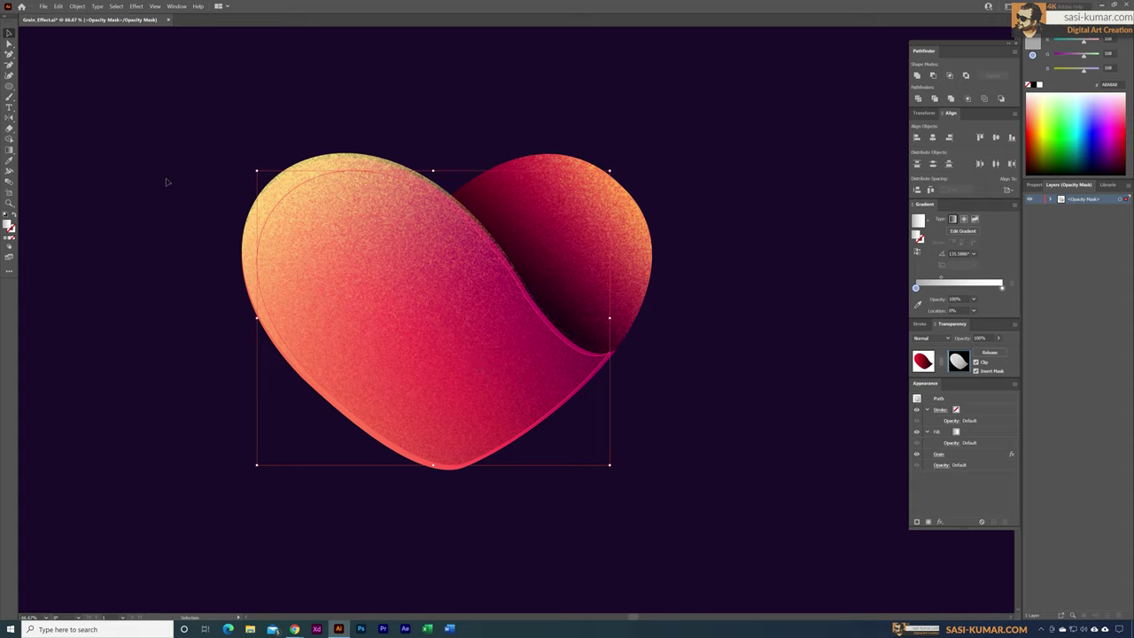
left_click(567, 285)
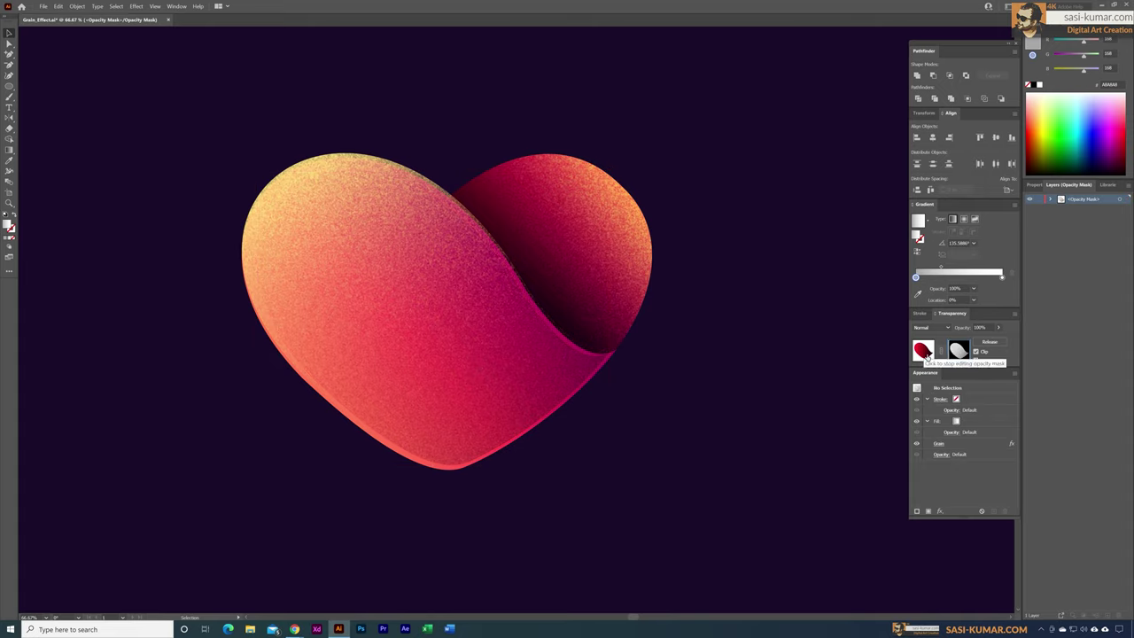
left_click(922, 352)
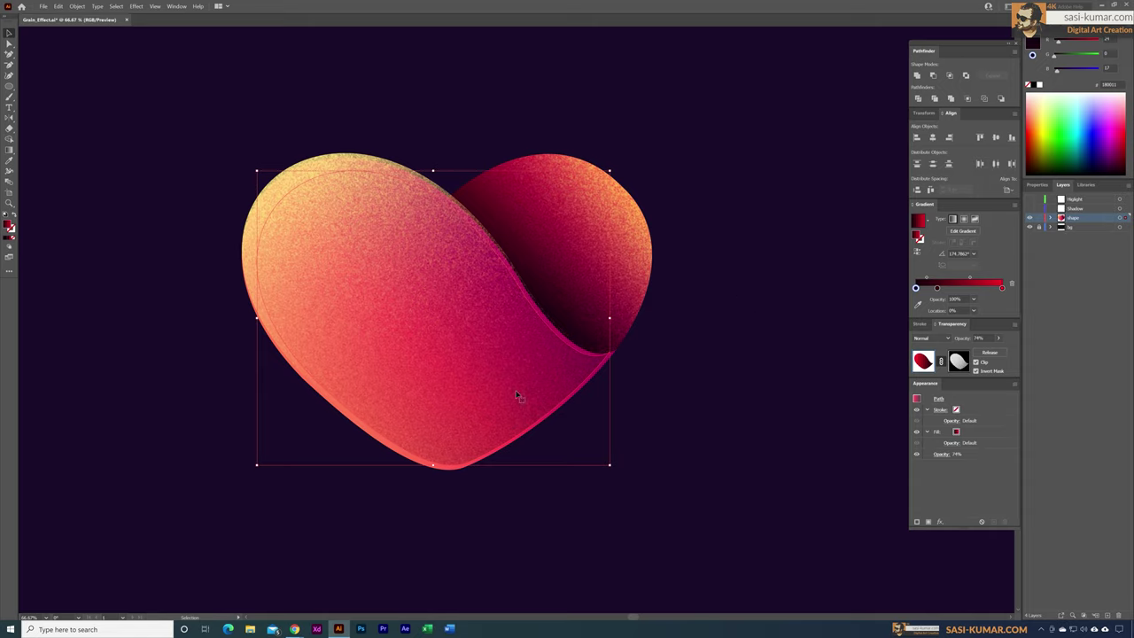
left_click(732, 248)
Step: In the opacity mask of the right half's shadow shape, move the gradient midpoint to about 23%
left_click(596, 216)
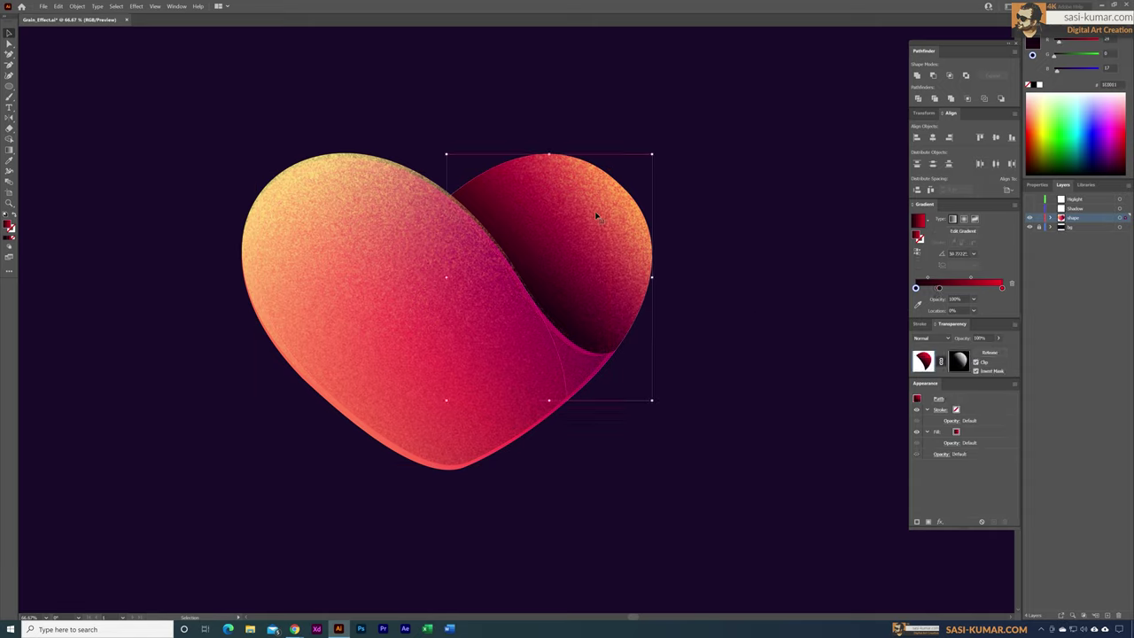
left_click_drag(596, 213, 643, 183)
key("ctrl+z")
left_click(959, 361)
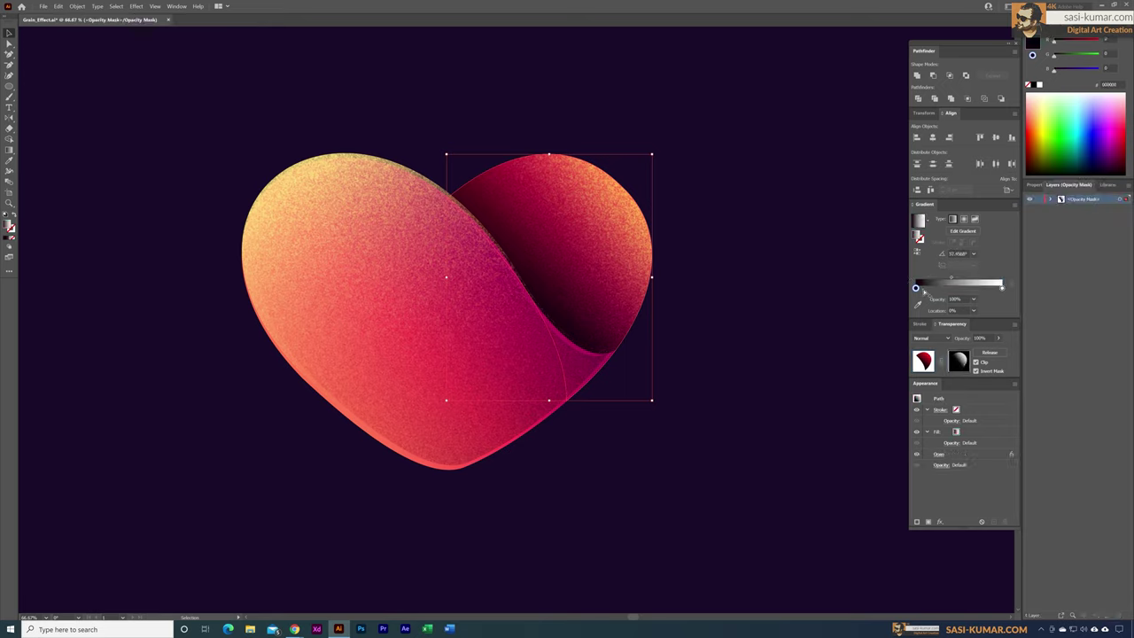
left_click_drag(951, 278, 937, 280)
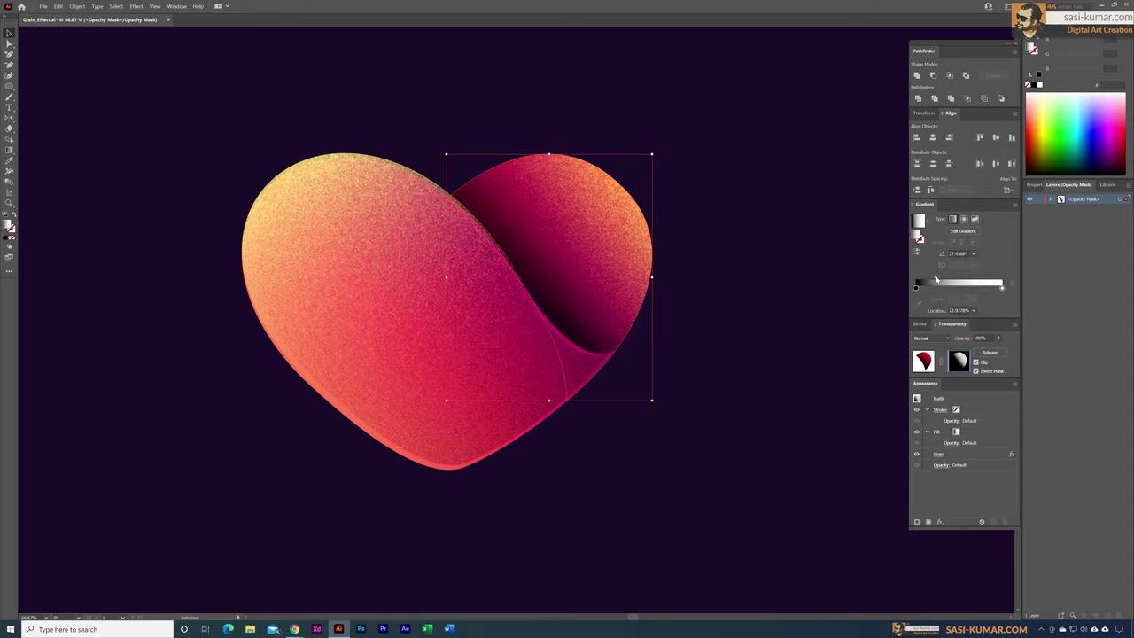
left_click(724, 320)
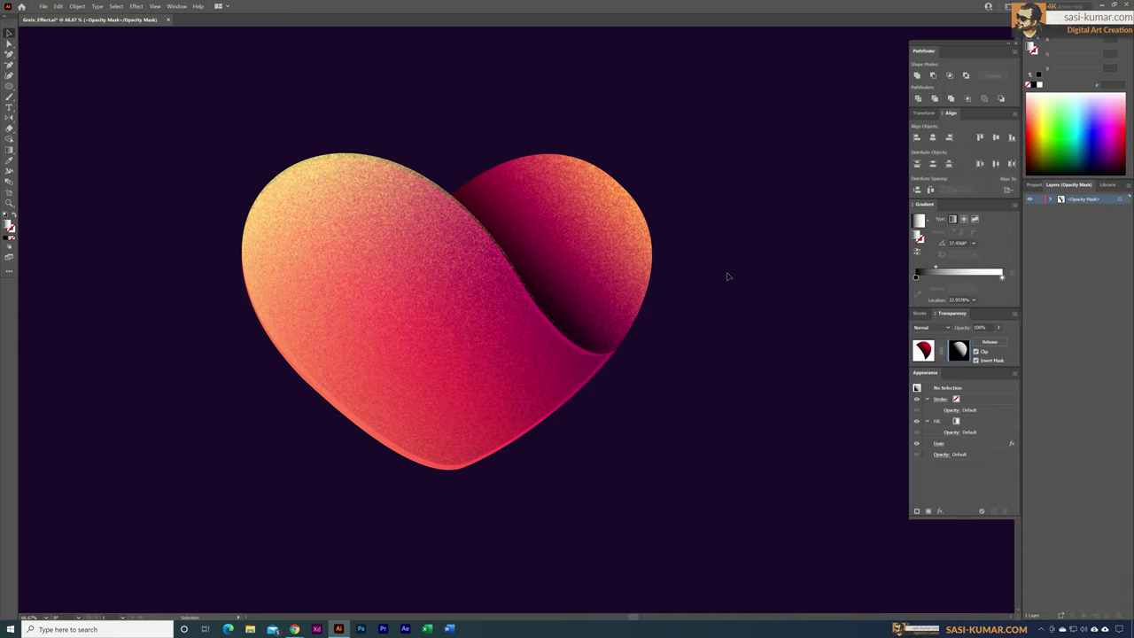
Step: Examine the complete heart illustration at whole-artboard scale
key("ctrl+minus")
key("ctrl+minus")
key("ctrl+minus")
key("ctrl+minus")
key("ctrl+plus")
key("ctrl+plus")
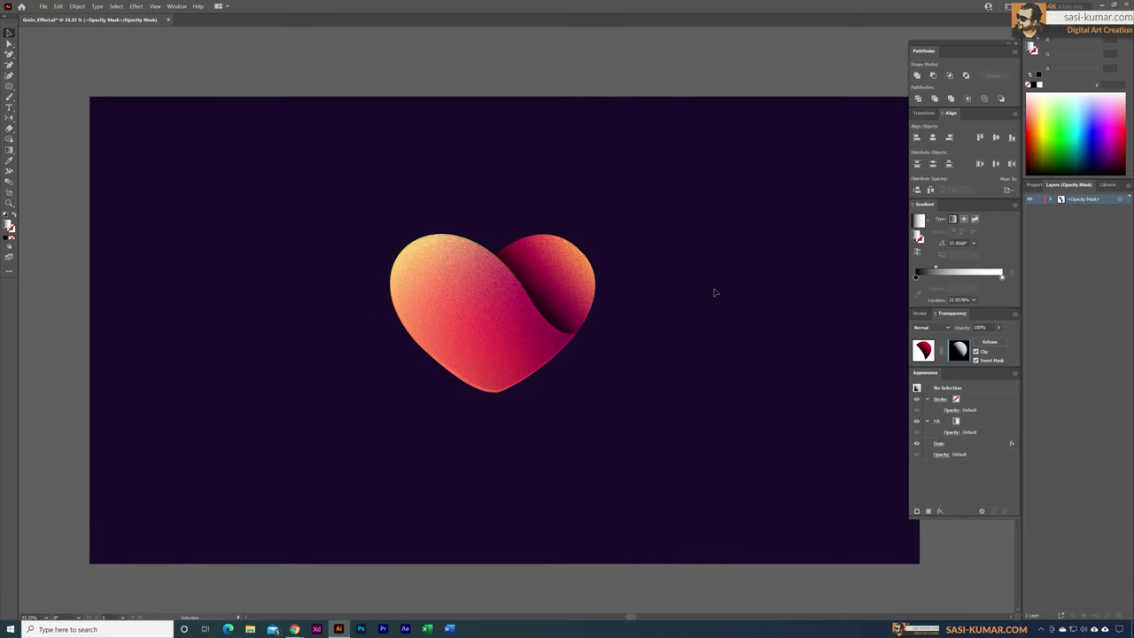
key("ctrl+minus")
key("ctrl+plus")
left_click_drag(731, 310, 732, 297)
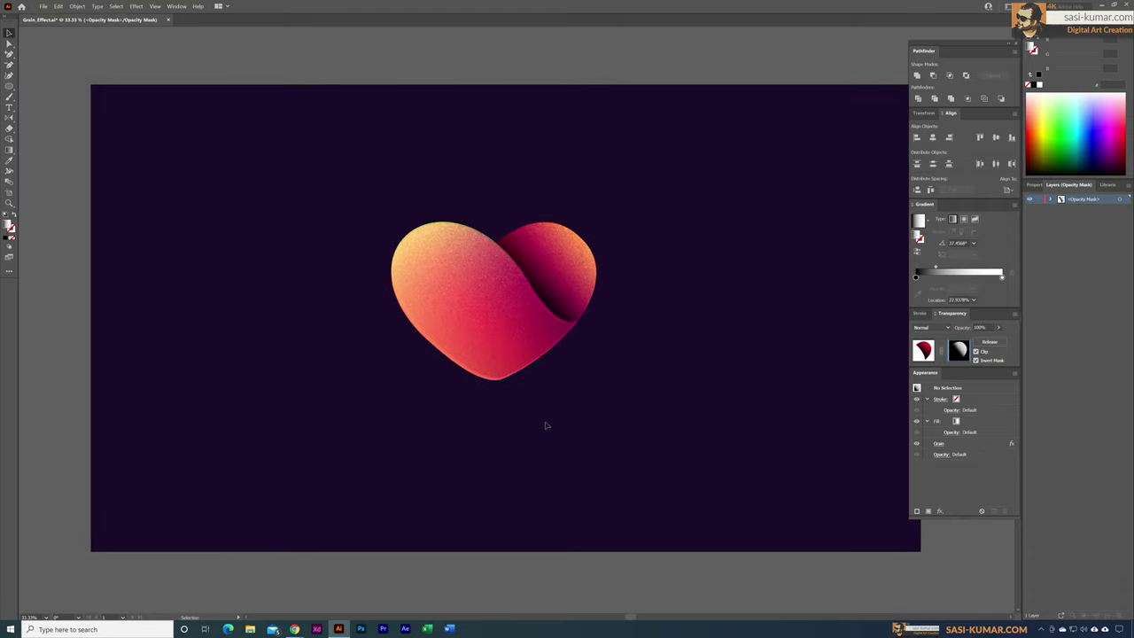
Step: Exit opacity mask editing and delete the empty Highlight and Shadow layers
left_click(924, 351)
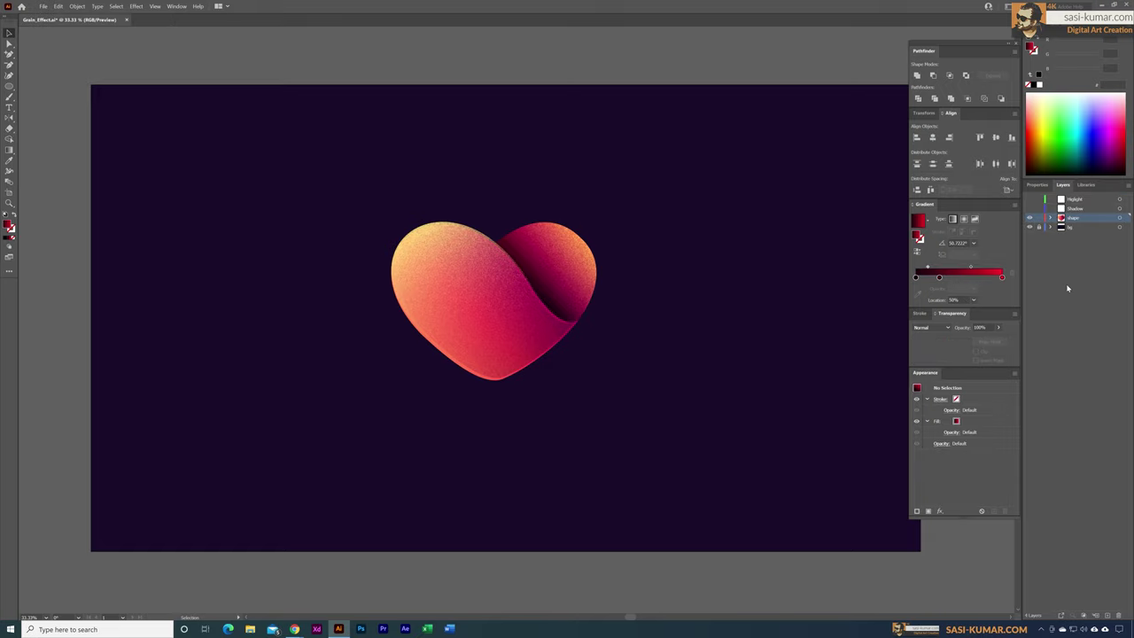
left_click(1075, 210)
left_click(1075, 199, "shift")
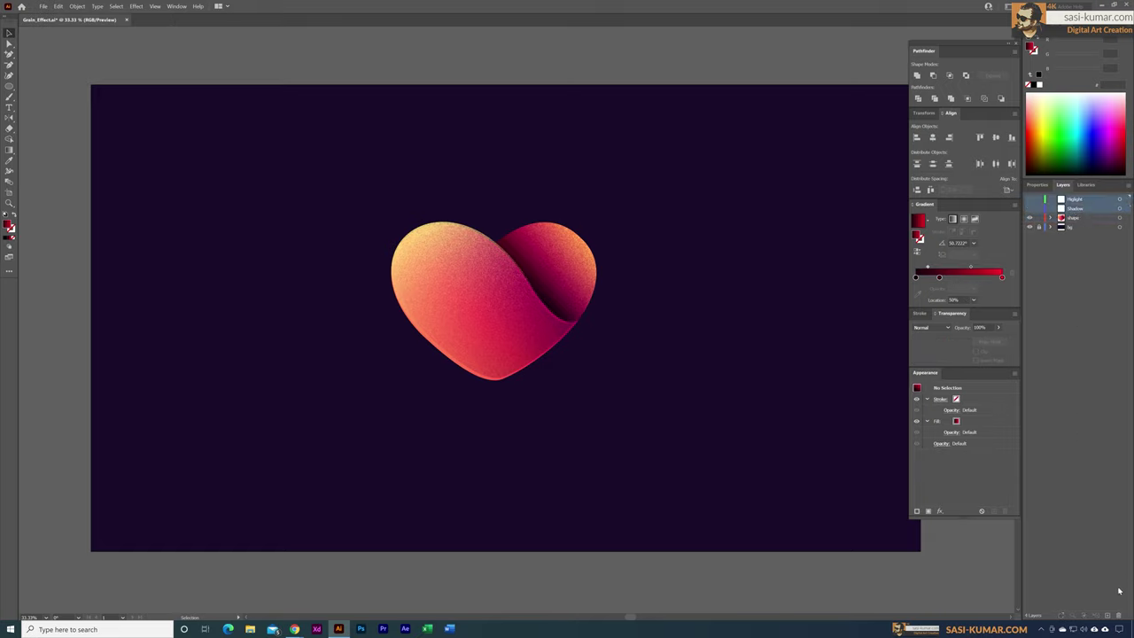
left_click(1117, 615)
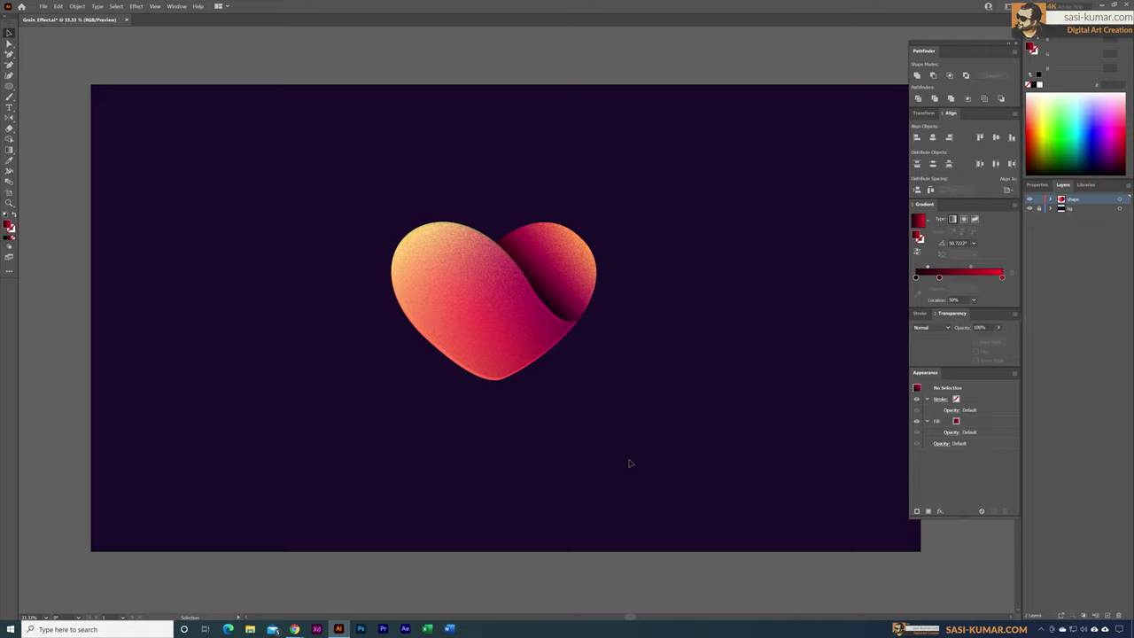
Step: Select the highlight shape stacked with the shadow shape on the heart's right half
left_click_drag(660, 402, 642, 394)
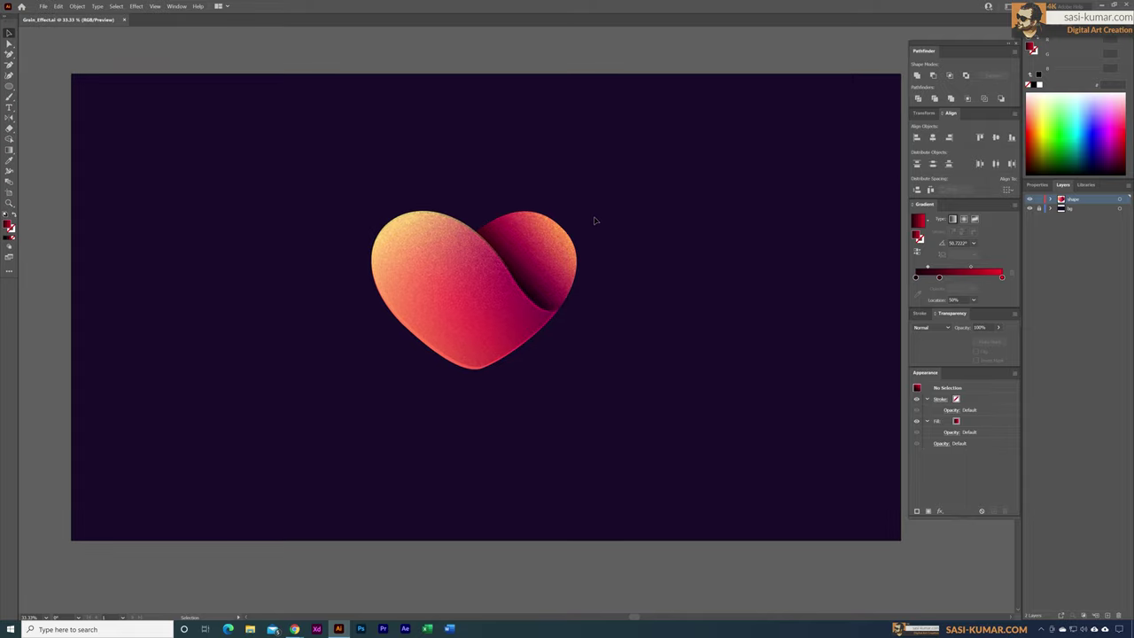
left_click(532, 256)
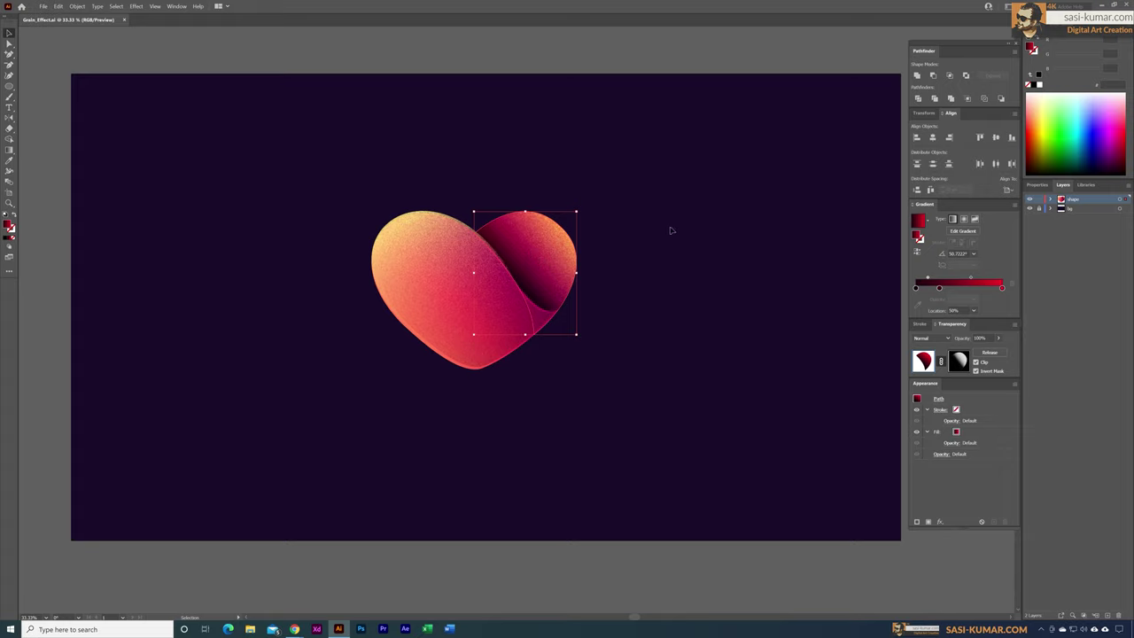
left_click(671, 230)
left_click(560, 248)
left_click(630, 265)
left_click(559, 249)
key("ctrl+f")
left_click_drag(562, 246, 584, 190)
key("ctrl+z")
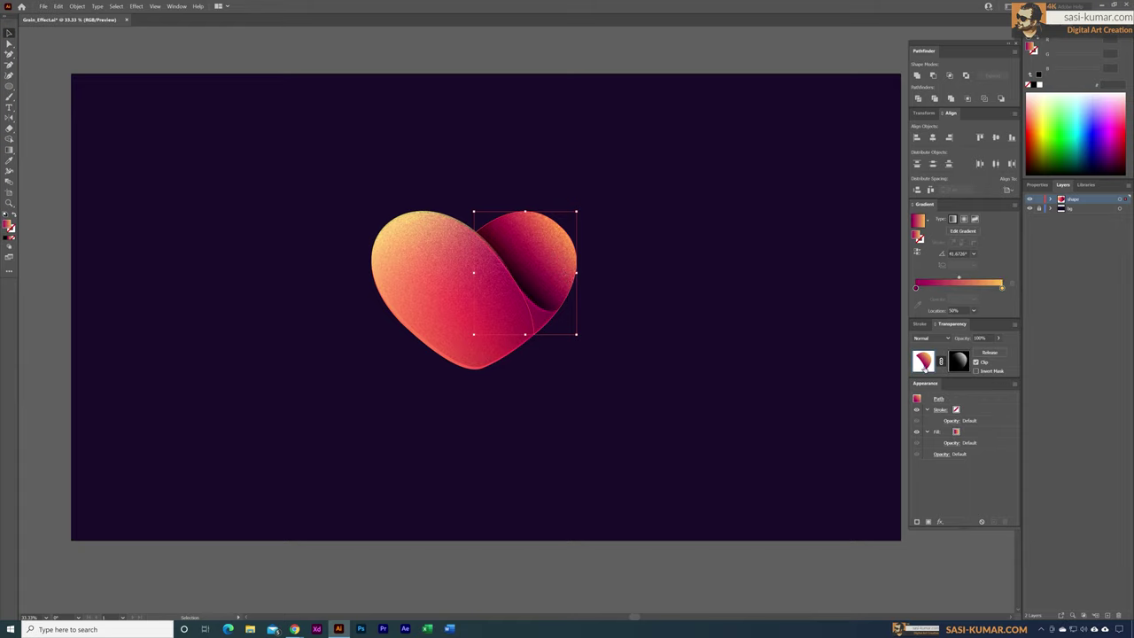
Step: Redraw the right half's highlight gradient so it runs steeply from the lower tip to the top edge at about 101°
key("g")
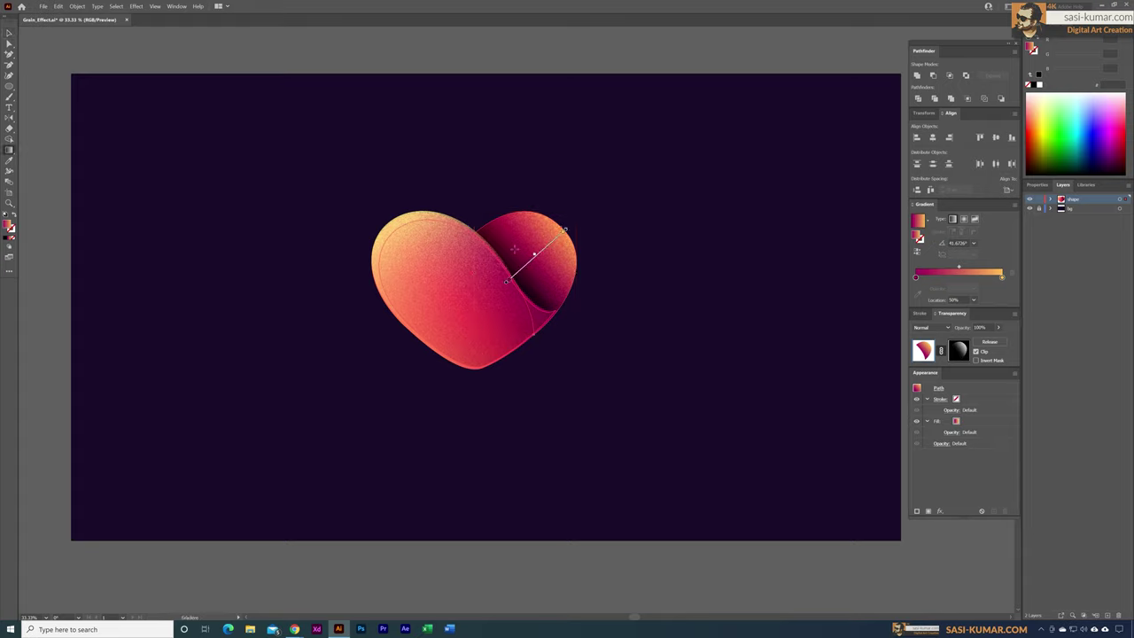
left_click_drag(526, 209, 523, 264)
mouse_move(525, 303)
left_mouse_down()
mouse_move(523, 230)
mouse_move(537, 312)
left_mouse_up()
left_click_drag(507, 231, 514, 228)
left_click_drag(517, 234, 537, 328)
left_click_drag(517, 234, 520, 218)
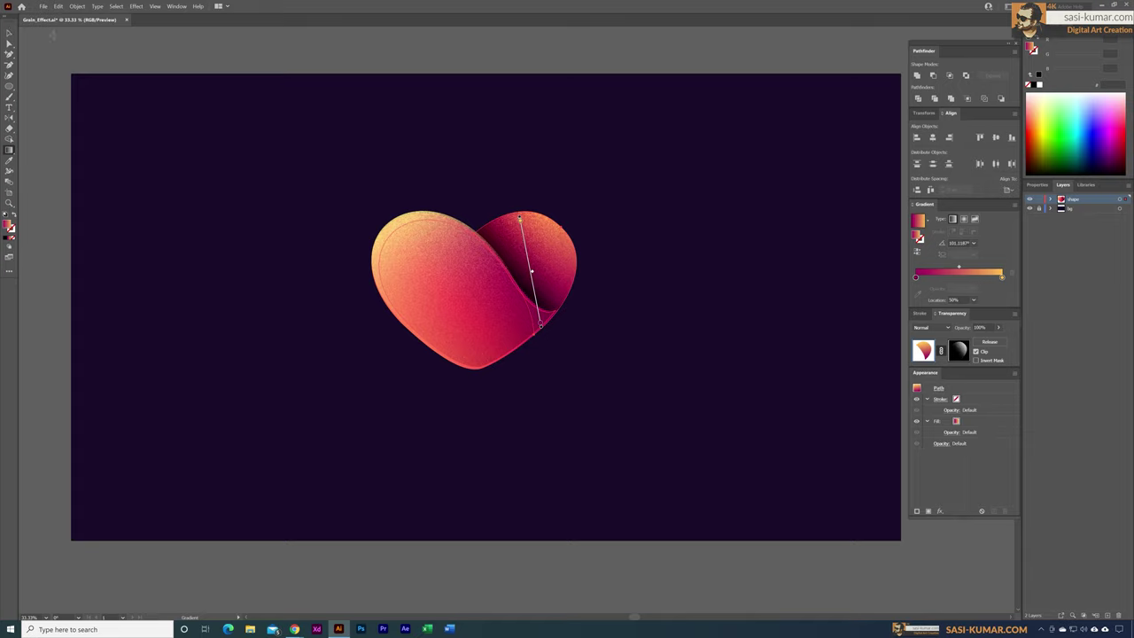
left_click(10, 34)
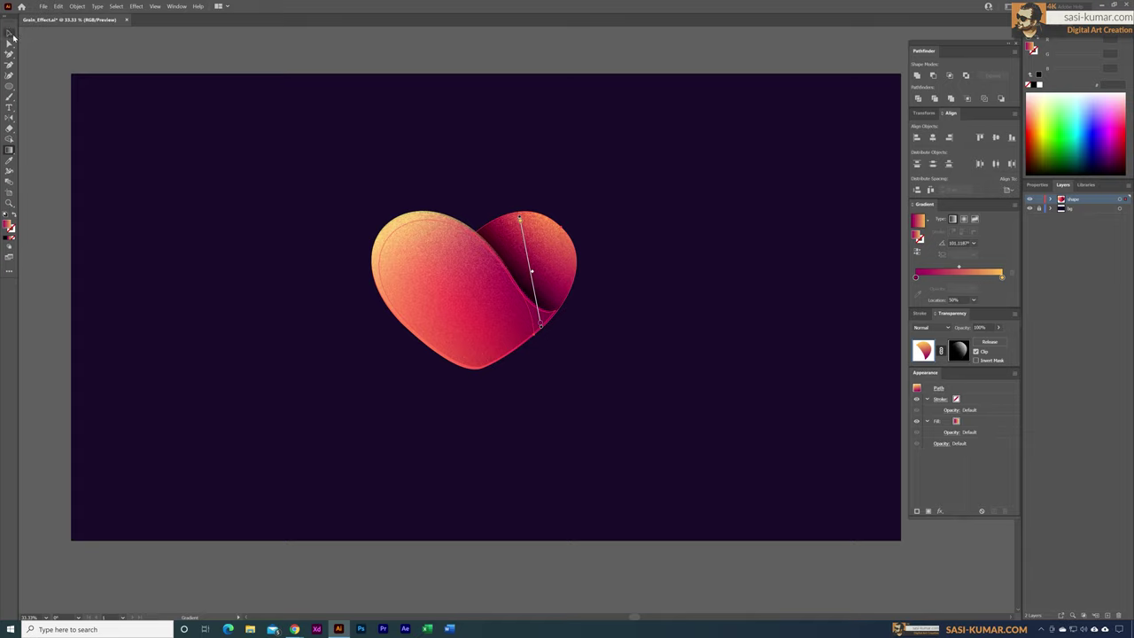
left_click(421, 90)
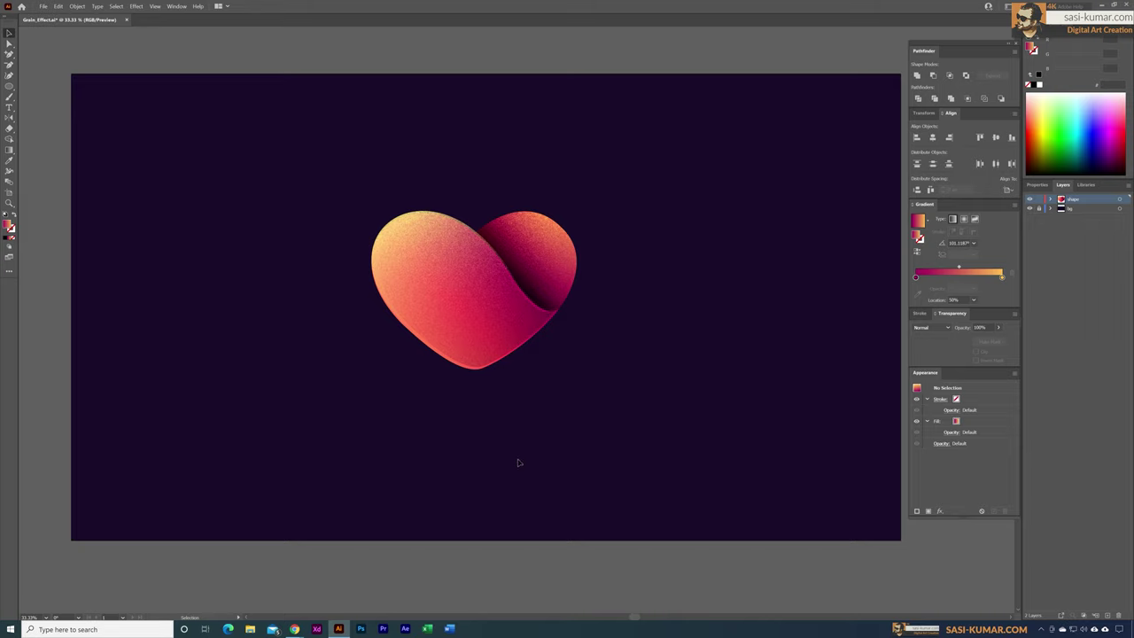
Step: Lock the highlight and shadow shapes of both heart halves so the base shapes can be selected
left_click(433, 309)
left_click(610, 365)
left_click(449, 338)
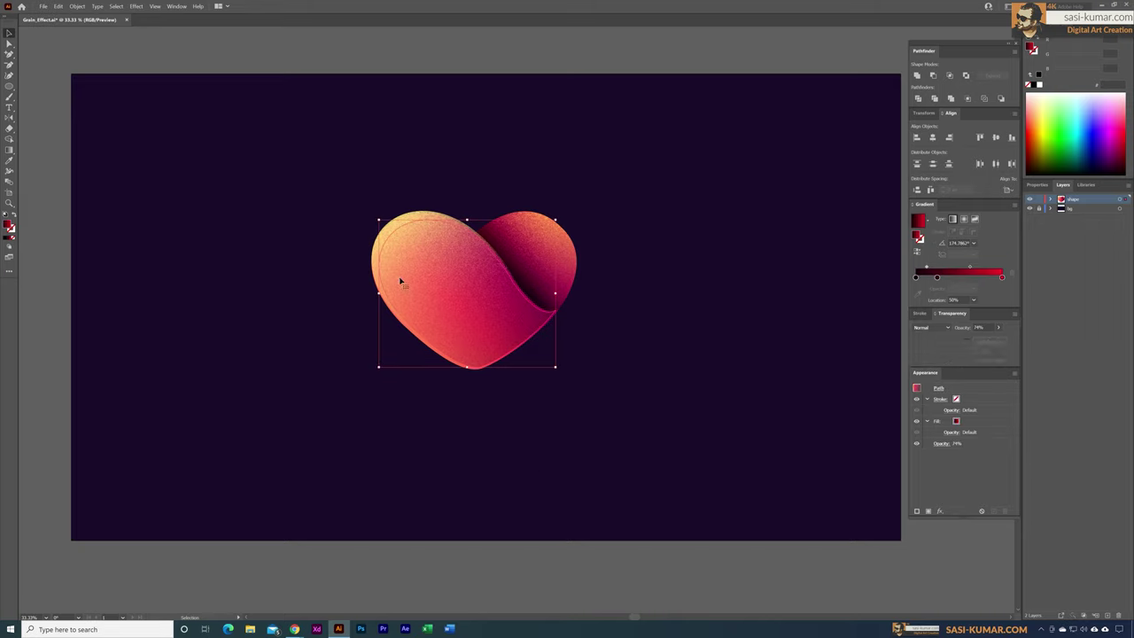
left_click(411, 277)
left_click(577, 410)
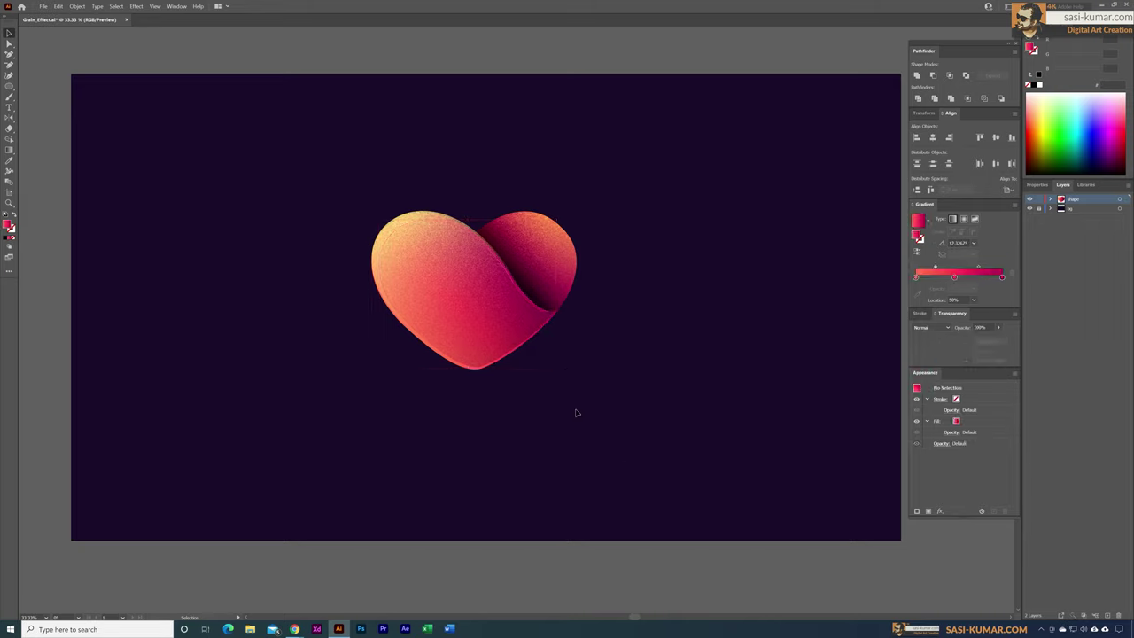
left_click(558, 274)
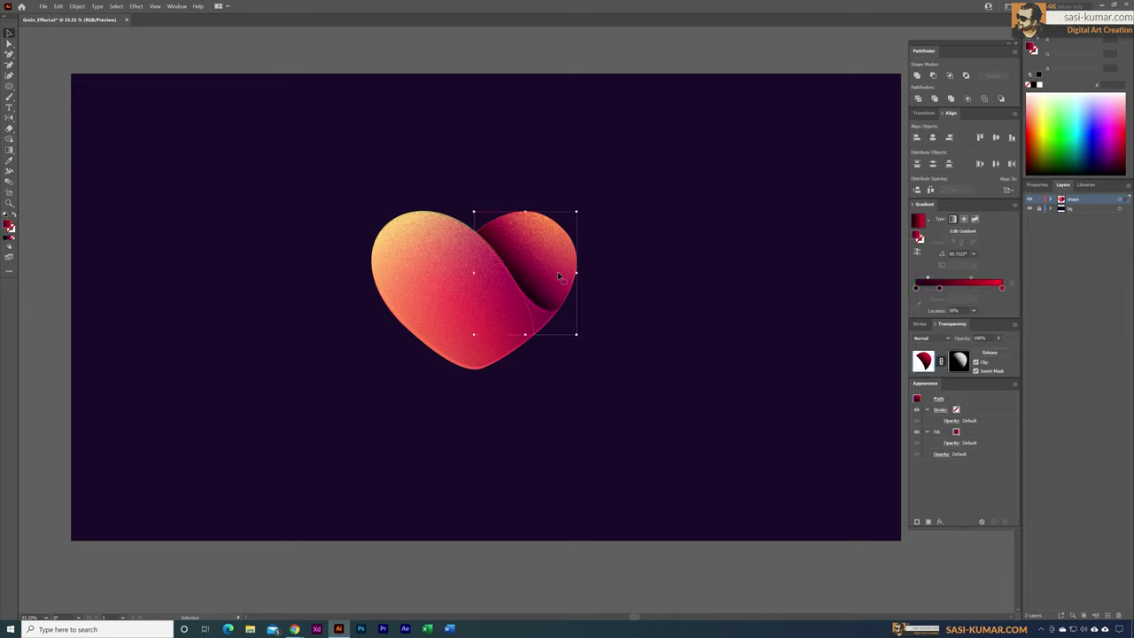
left_click(585, 319)
left_click(539, 261)
left_click(559, 354)
left_click(444, 289)
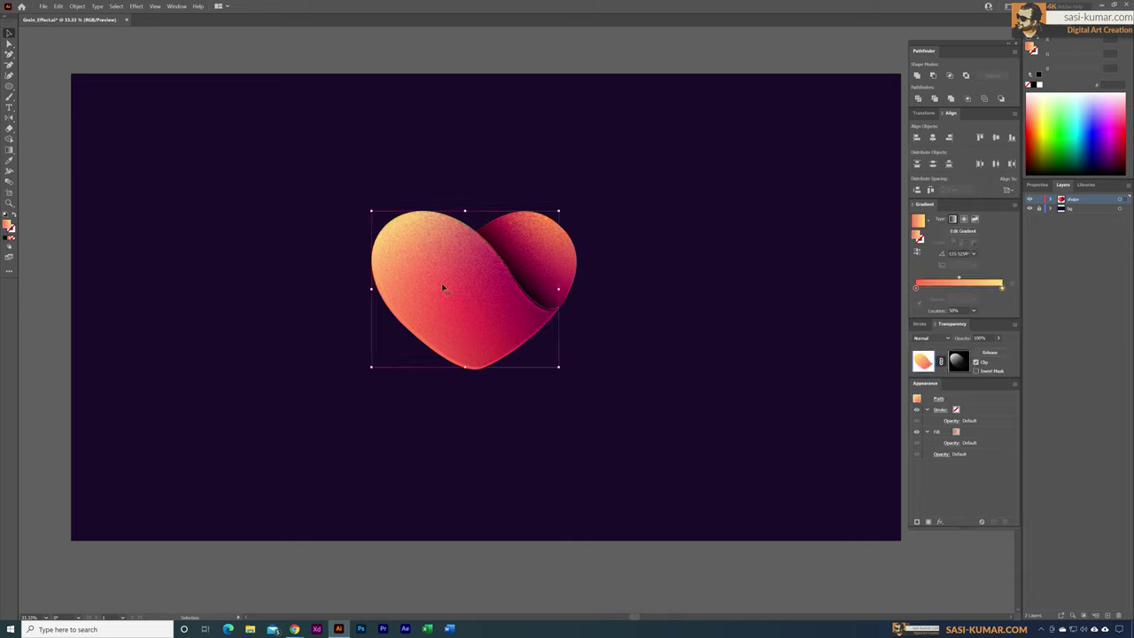
key("ctrl+2")
left_click(442, 289)
key("ctrl+2")
left_click(426, 293)
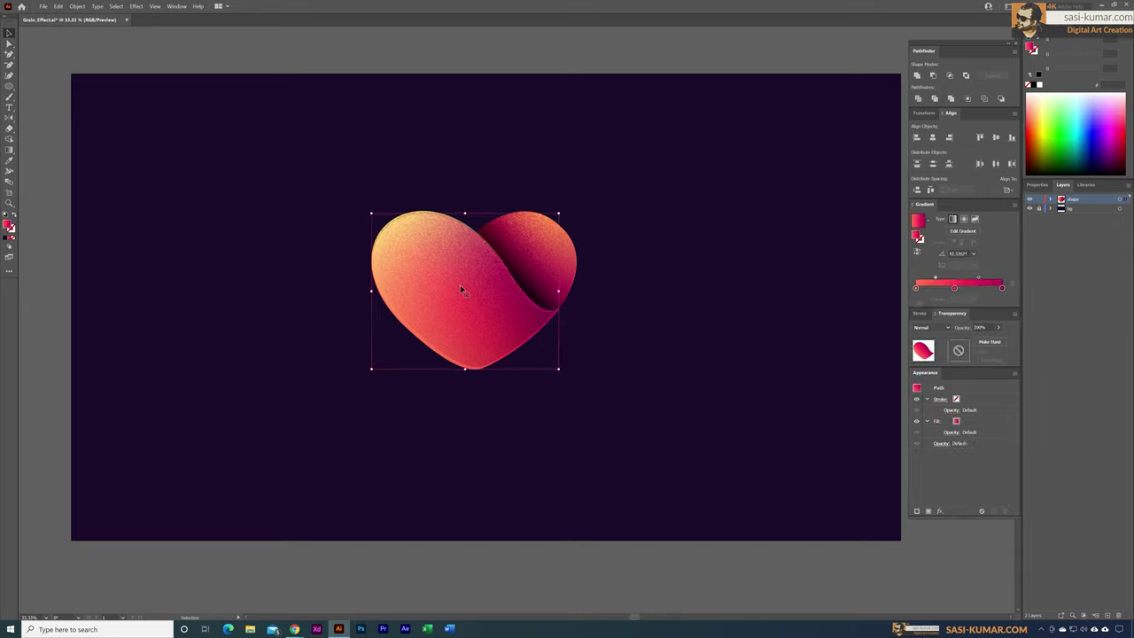
left_click_drag(426, 293, 348, 293)
key("ctrl+z")
left_click(533, 261)
left_click_drag(532, 261, 568, 241)
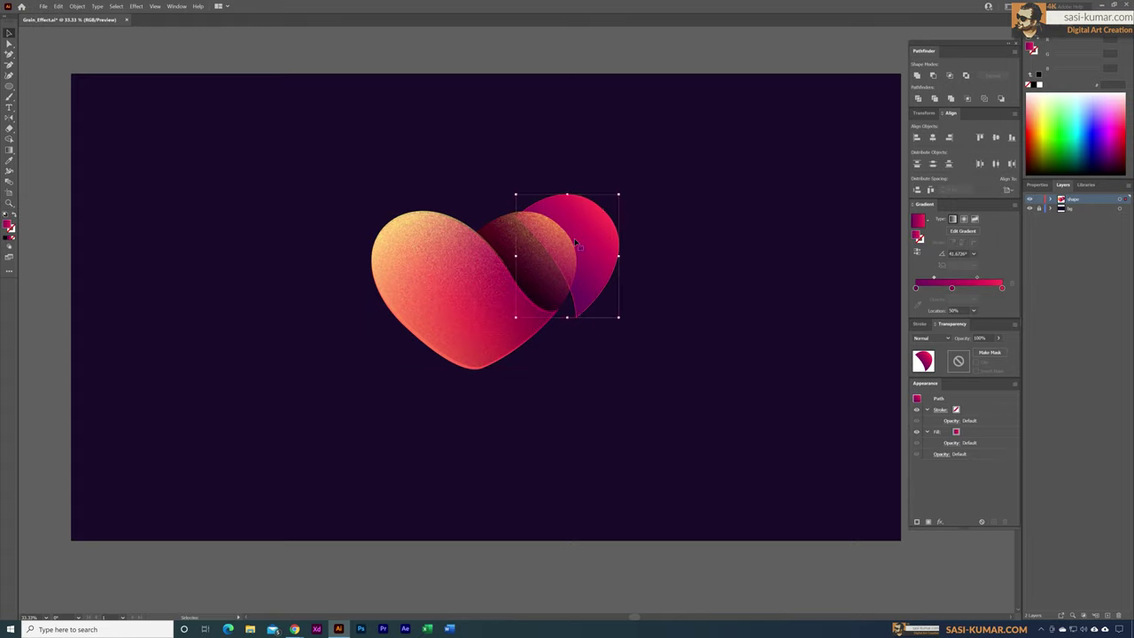
key("ctrl+z")
Step: Duplicate the two base shapes, placing the left half's copy left of the heart and the right half's copy to its right
left_click(494, 375)
left_click(460, 350)
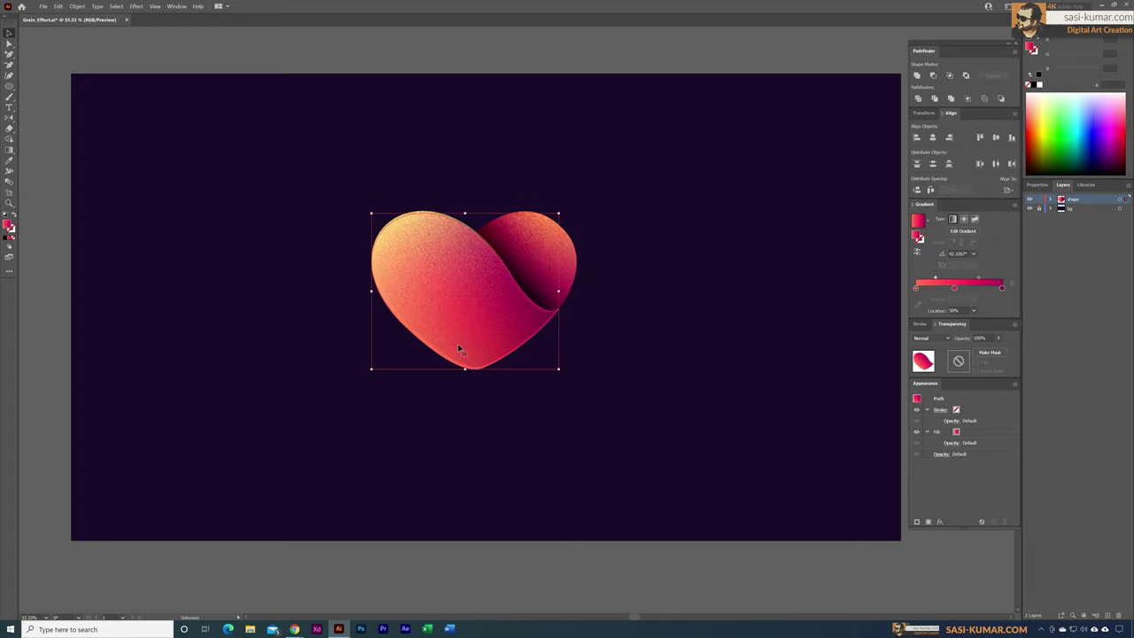
left_click_drag(450, 275, 230, 281)
left_click(567, 266)
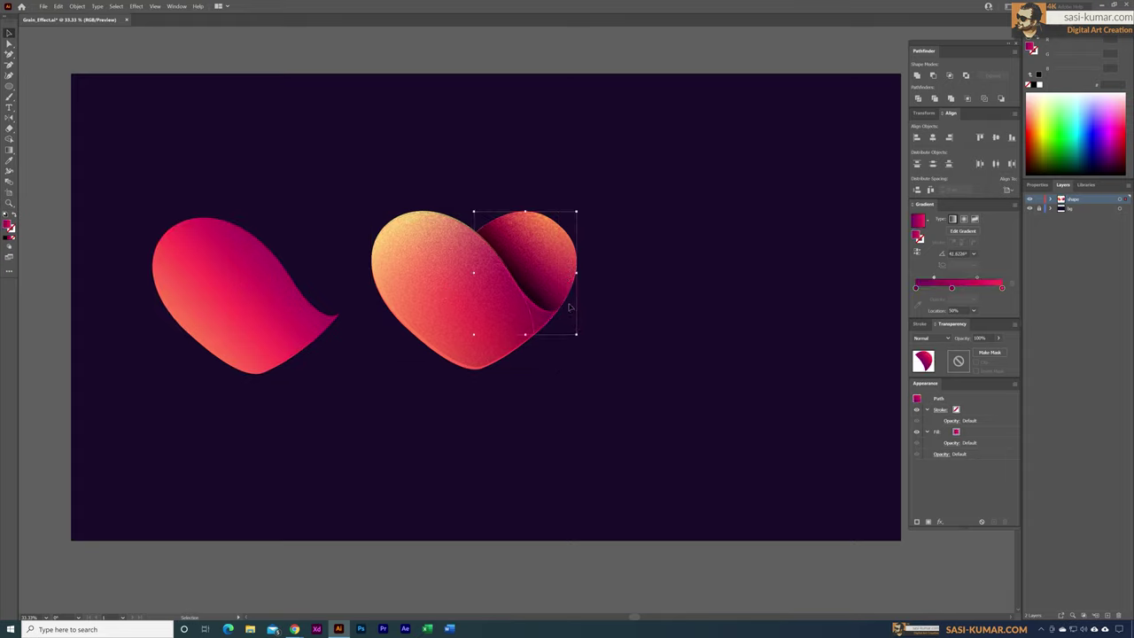
left_click_drag(556, 277, 685, 264)
left_click(675, 364)
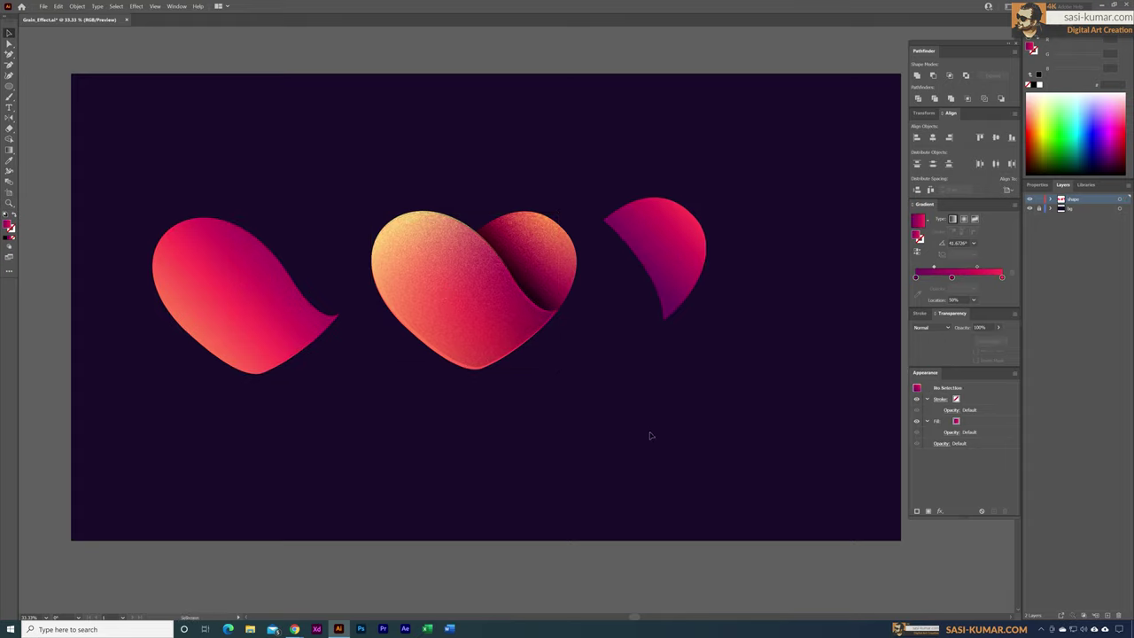
Step: Swap fill and stroke on both copied shapes so each has a gradient outline and no fill
left_click(194, 286)
left_click(12, 217)
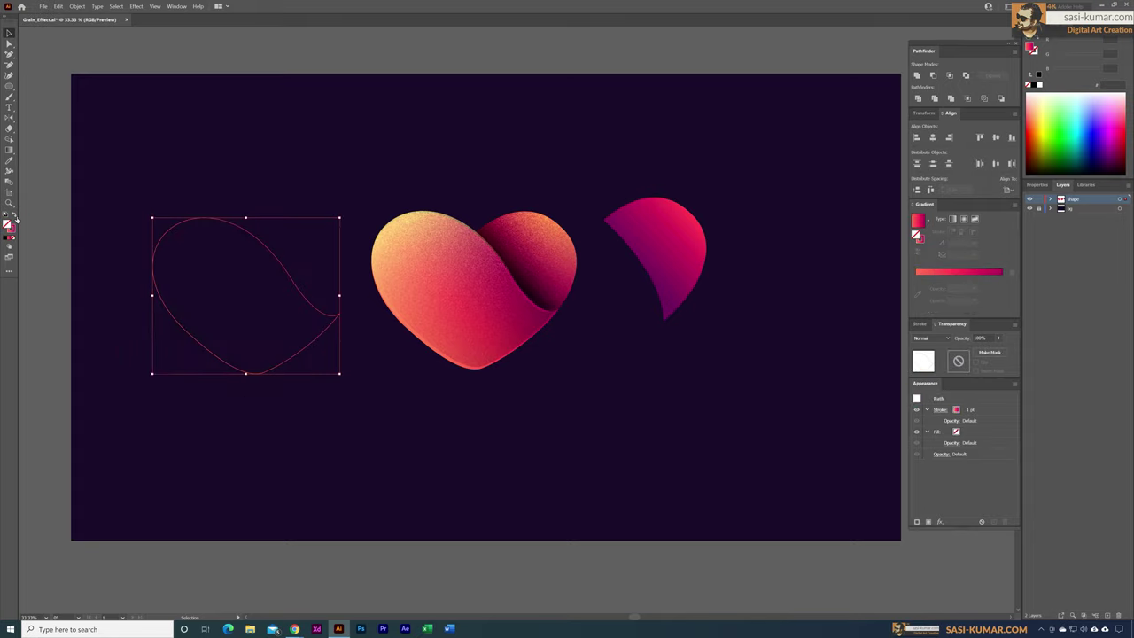
left_click(616, 227)
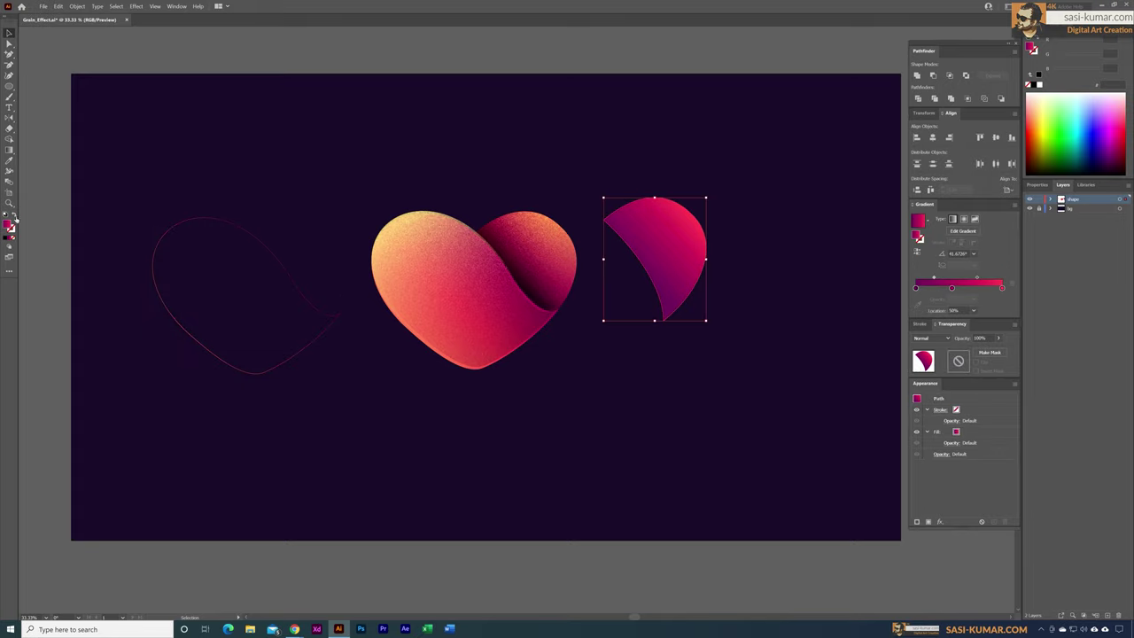
left_click(13, 217)
Step: Set the stroke weight of the left half's outline copy to 12 pt
left_click(245, 221)
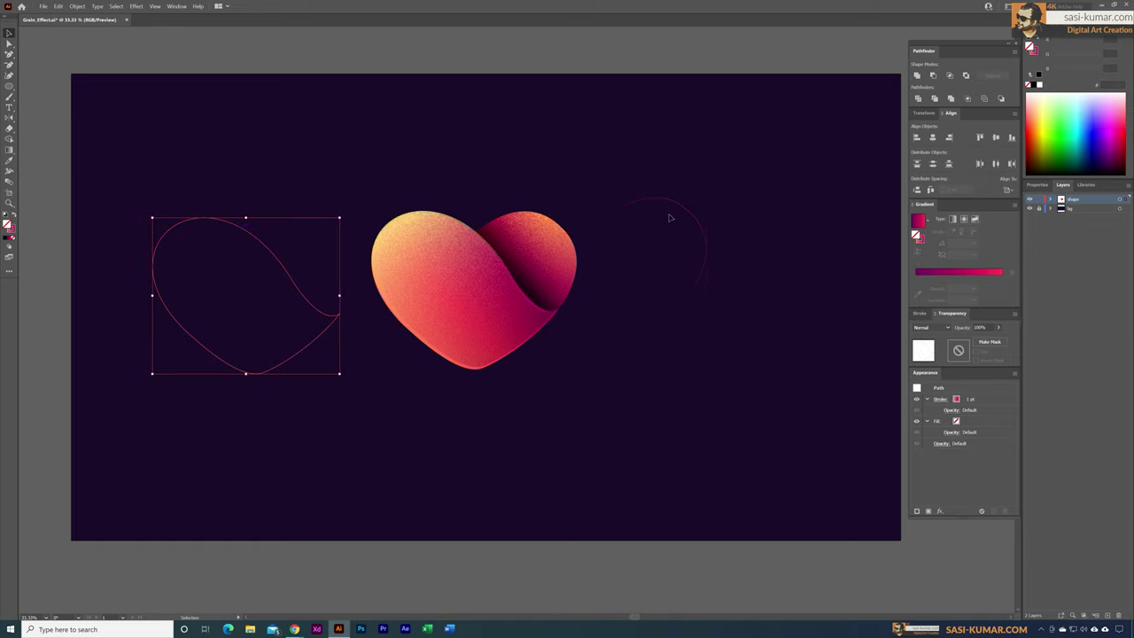
left_click(1036, 186)
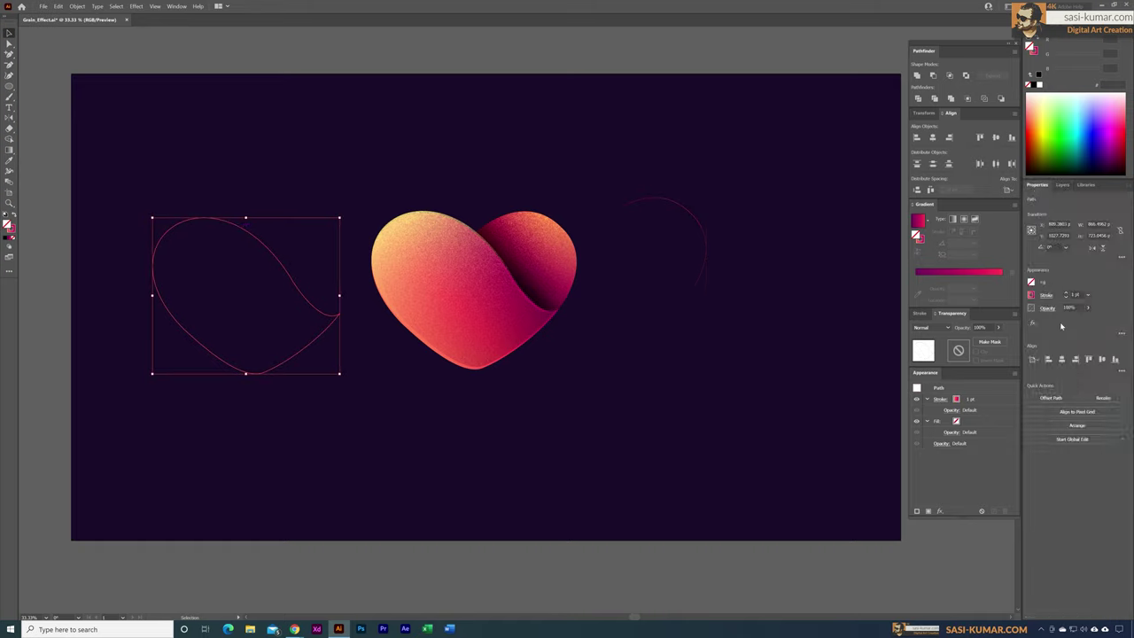
left_click(1067, 292)
left_click(1067, 292)
left_click(1067, 292)
left_click(1067, 292)
left_click(1067, 292)
left_click(1067, 292)
left_click(1067, 293)
left_click(1067, 292)
left_click(1075, 295)
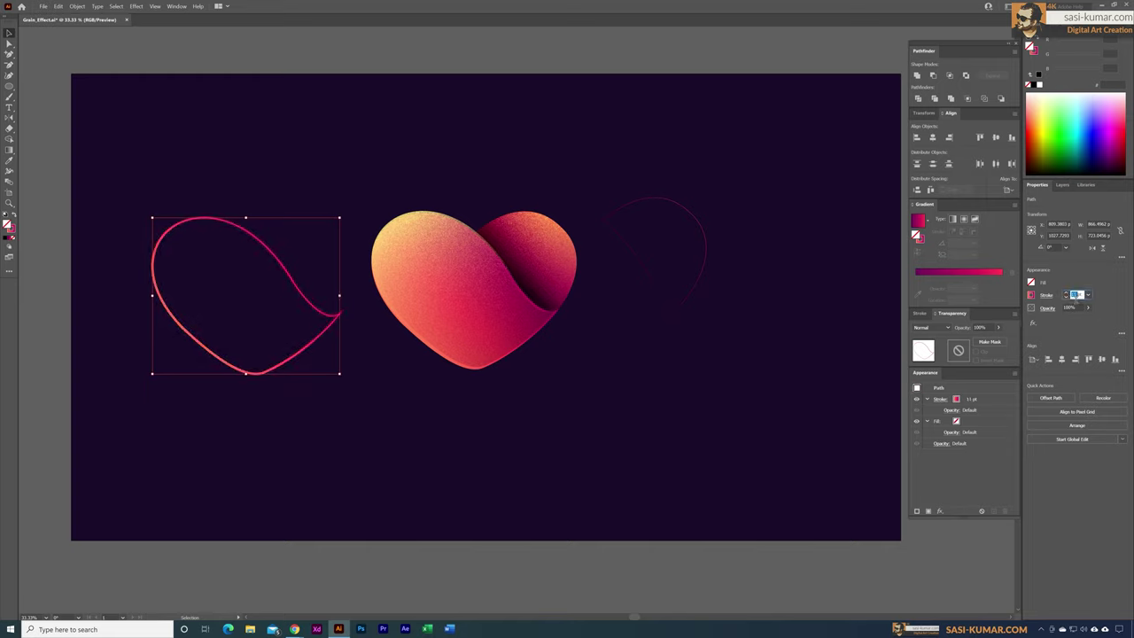
type("12")
key("Return")
Step: Set the stroke weight of the right half's outline copy to 12 pt
left_click(706, 246)
left_click(1075, 296)
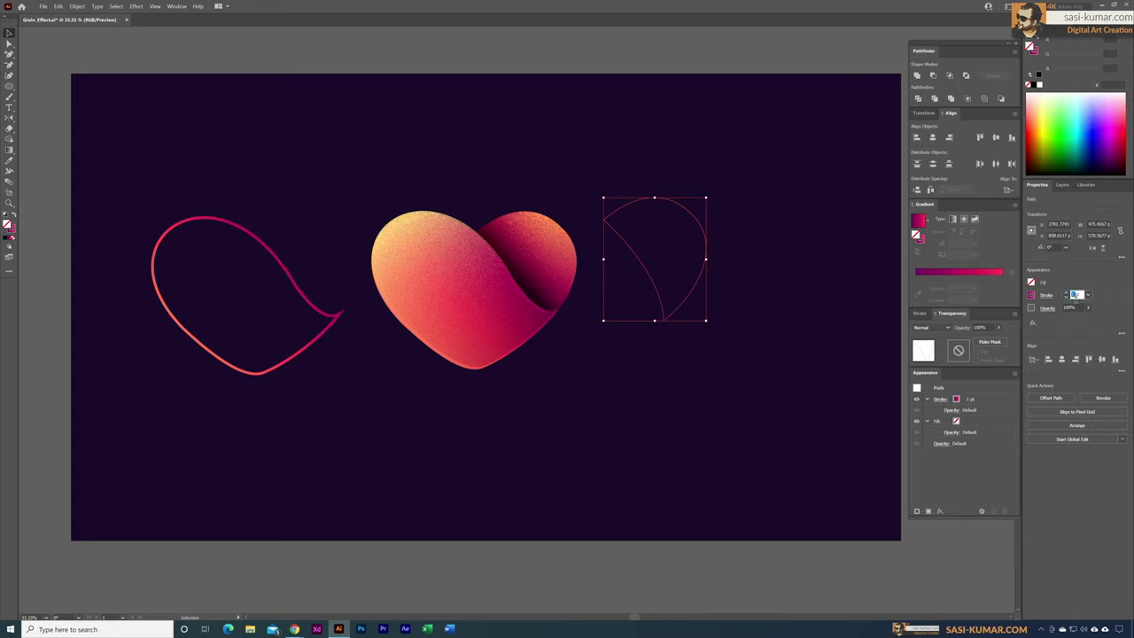
type("12")
key("Return")
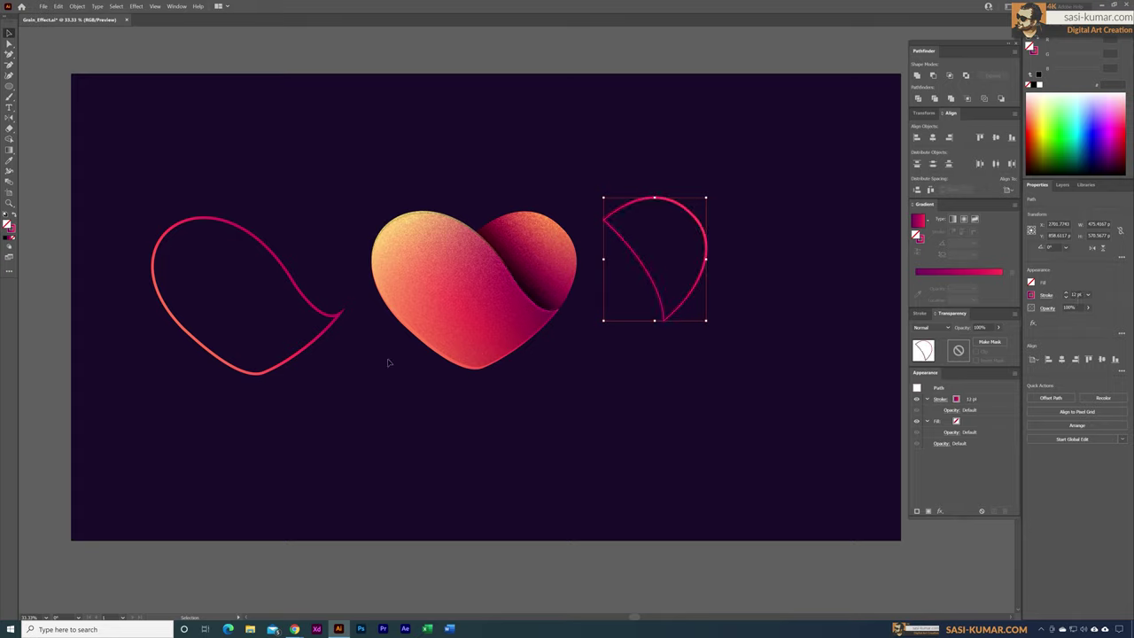
Step: Move the left outline onto the heart's left half, bring it to the front and fit it to the edge
left_click(316, 187)
left_click_drag(257, 233, 470, 230)
right_click(470, 230)
mouse_move(532, 373)
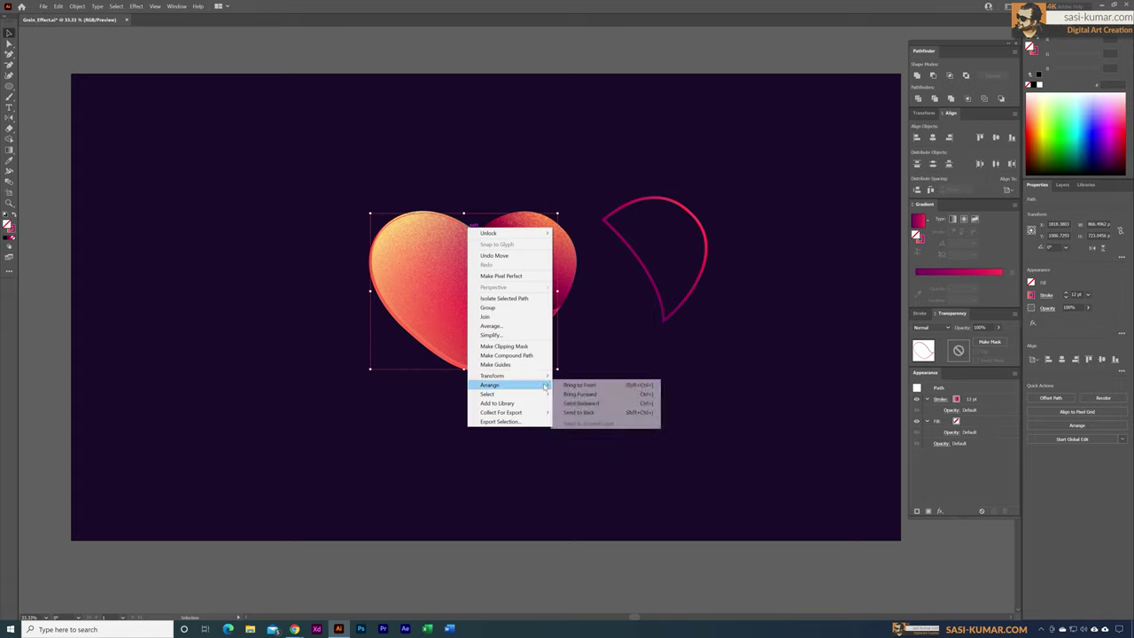
left_click(568, 385)
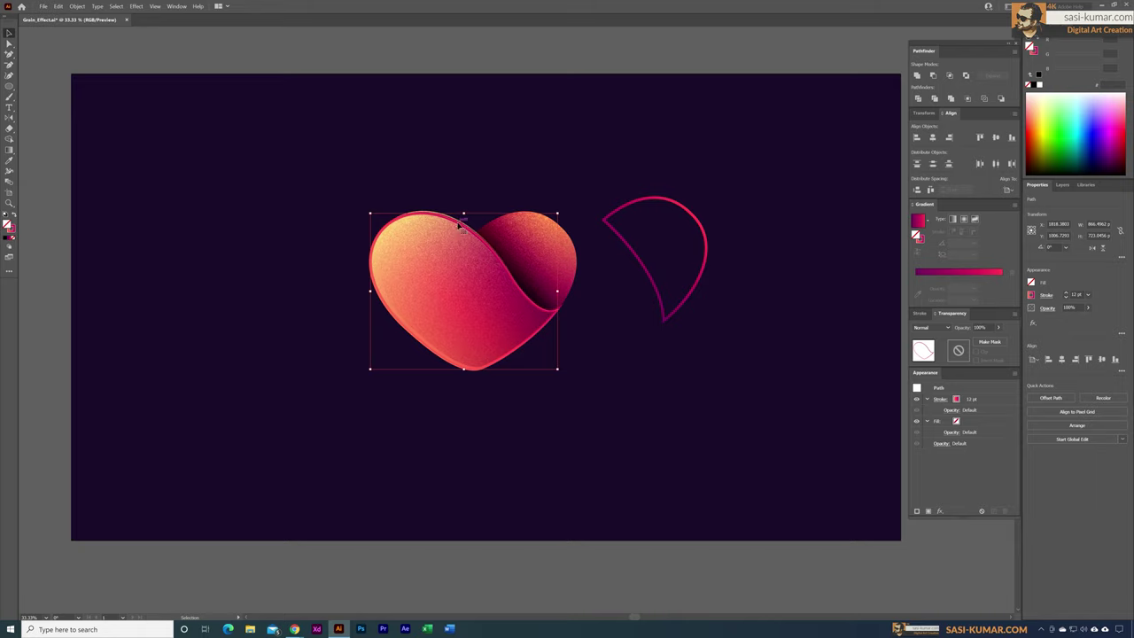
left_click_drag(457, 228, 461, 223)
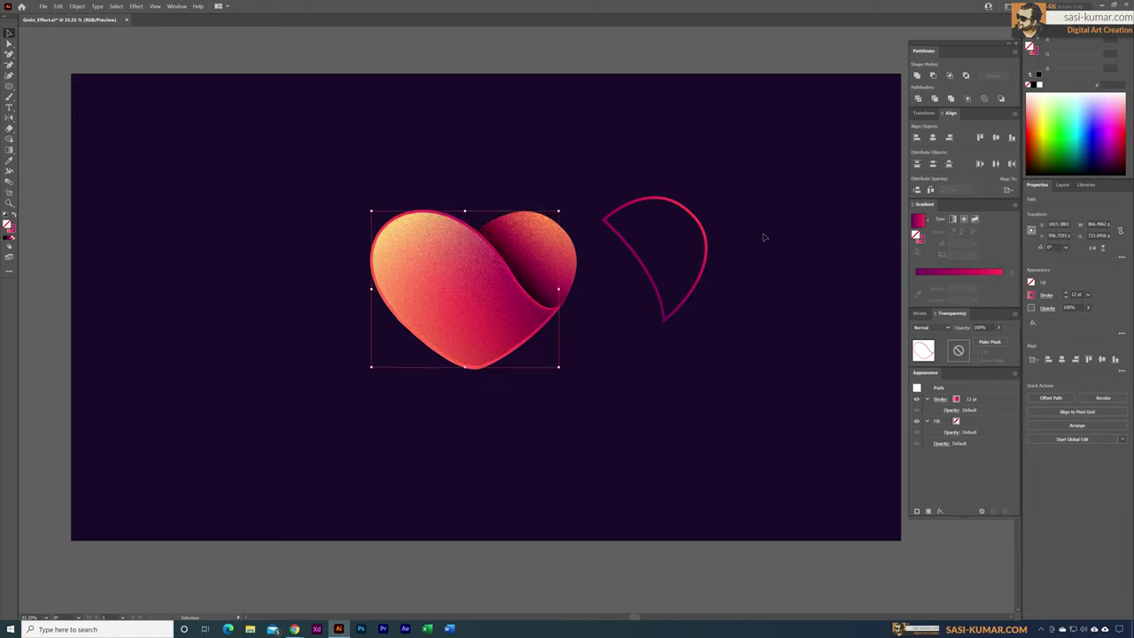
Step: Move the right outline onto the heart's right half and bring it to the front
left_click(708, 236)
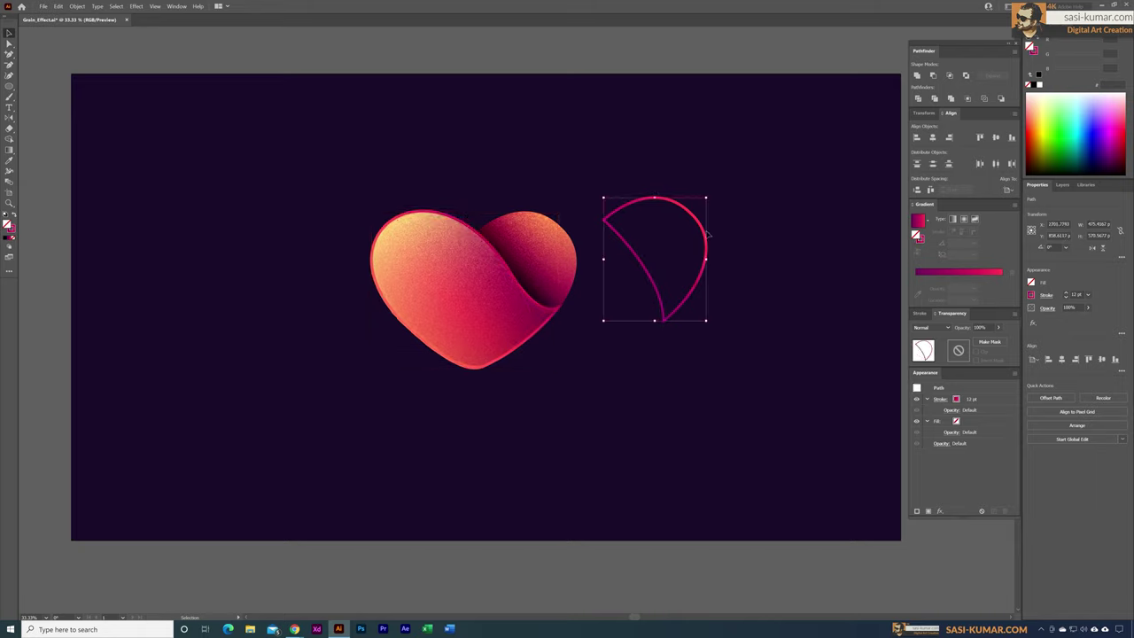
left_click_drag(708, 234, 577, 252)
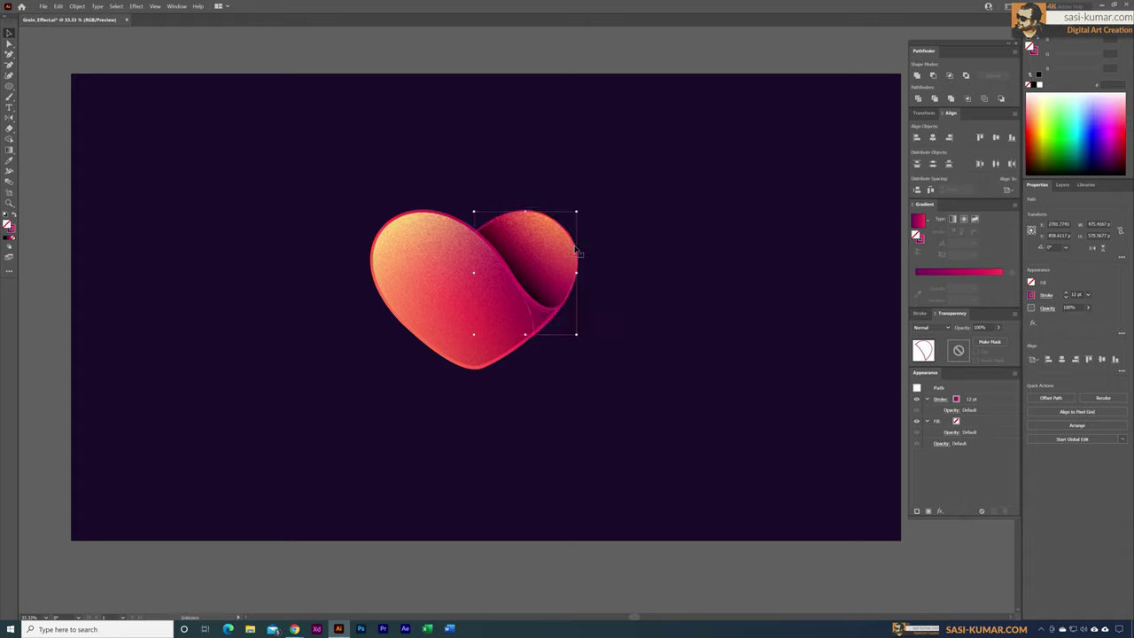
right_click(577, 252)
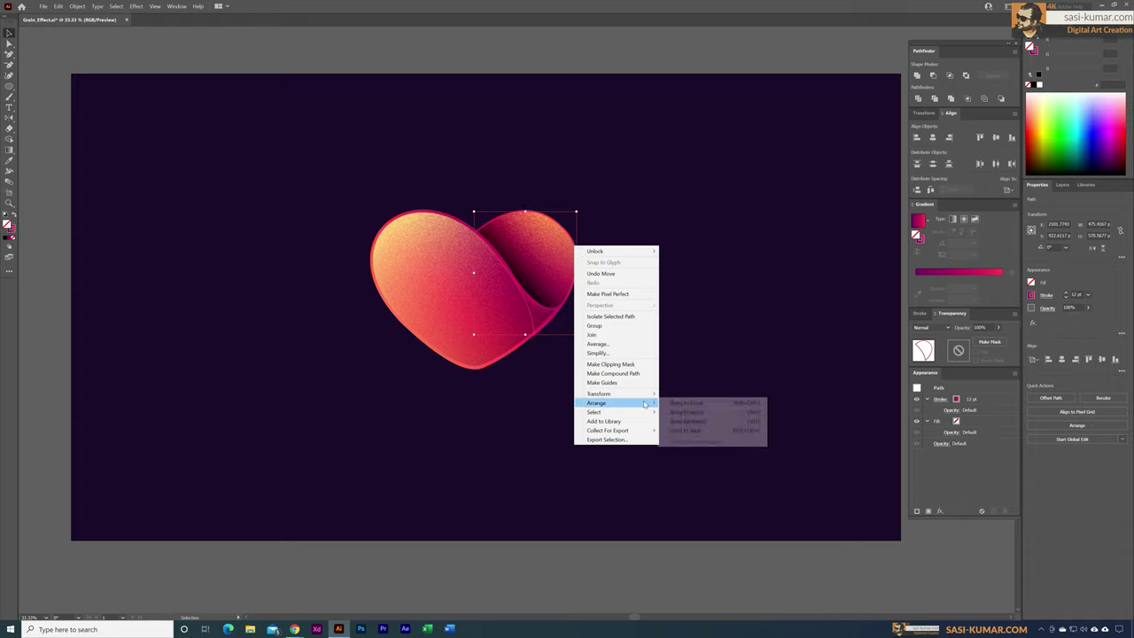
left_click(677, 403)
left_click(588, 180)
Step: Fine-tune the outlines' alignment with the edges of the heart halves in small nudges
key("ctrl+plus")
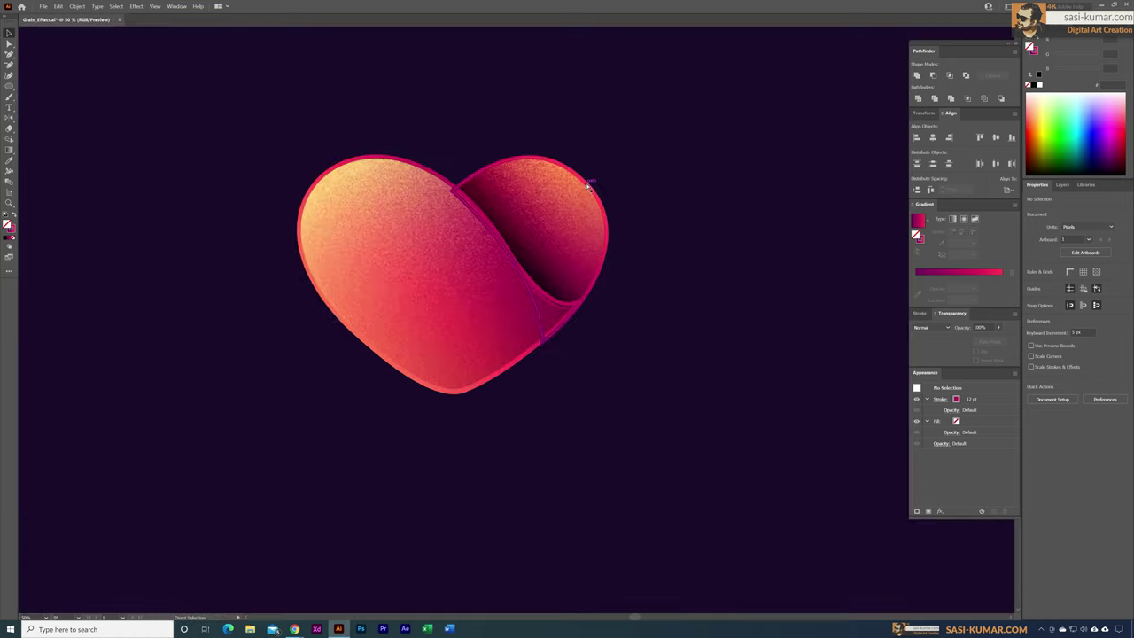
key("ctrl+plus")
scroll(425, 354, "up", 2)
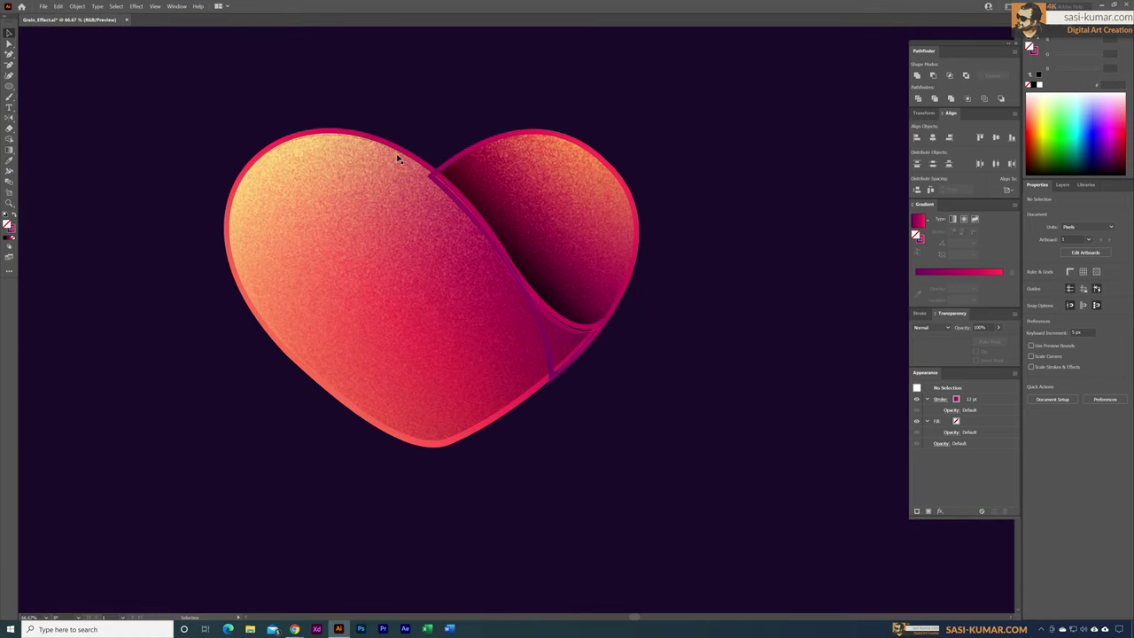
left_click(617, 180)
key("Left")
key("Left")
key("Right")
key("Right")
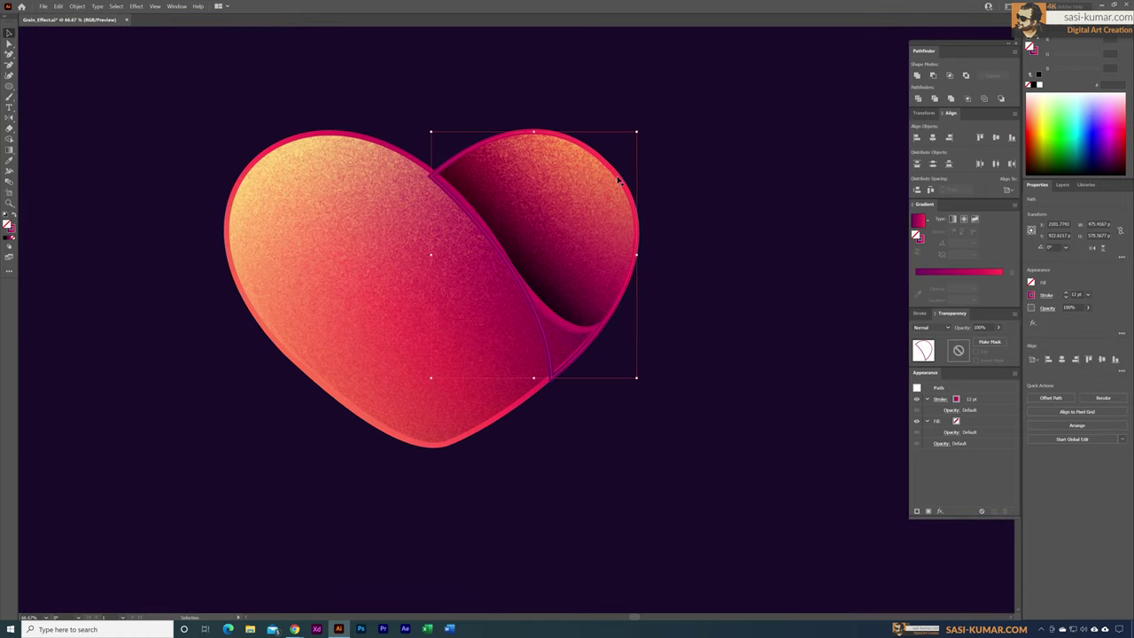
left_click(680, 218)
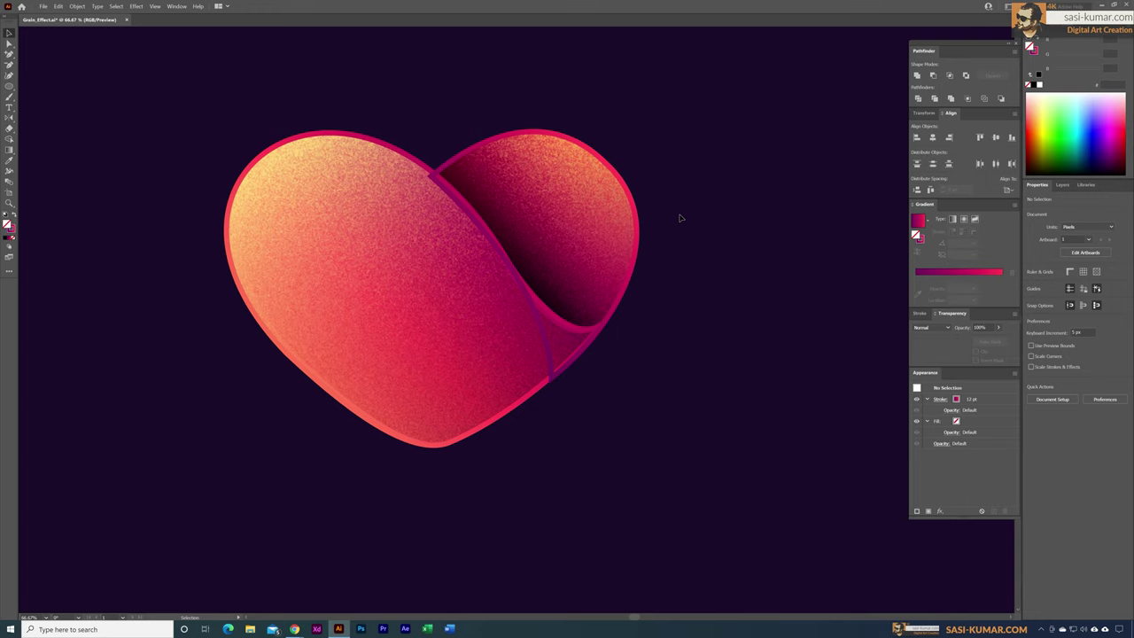
Step: Align the 12 pt stroke of the left half's outline to the inside of its path
key("ctrl+minus")
key("ctrl+equal")
left_click(447, 202)
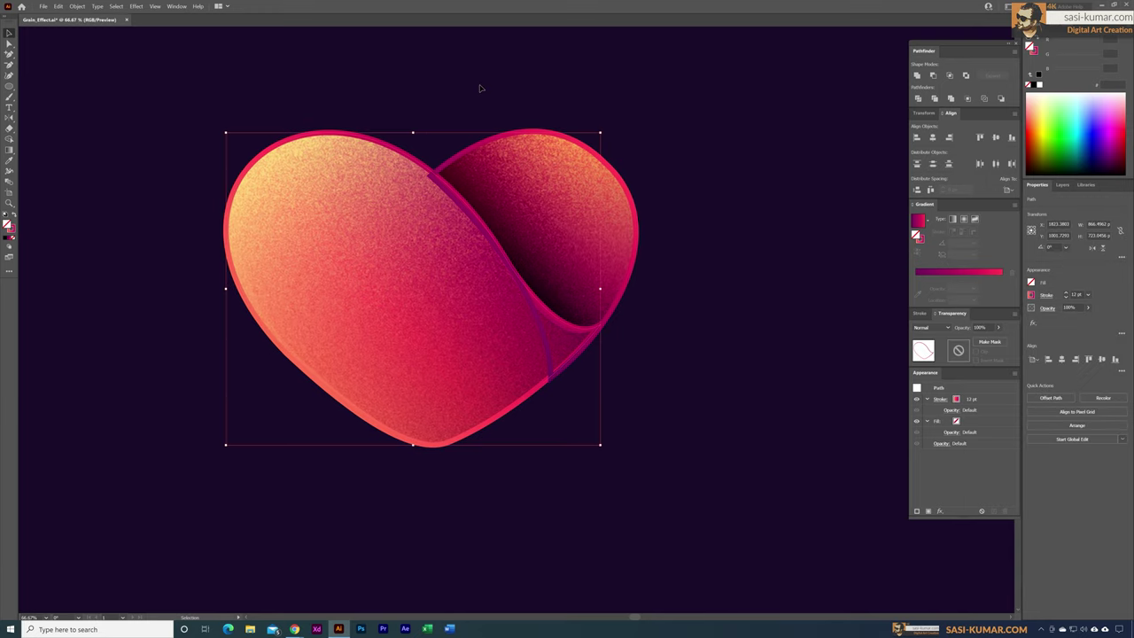
left_click(480, 86)
left_click(408, 158)
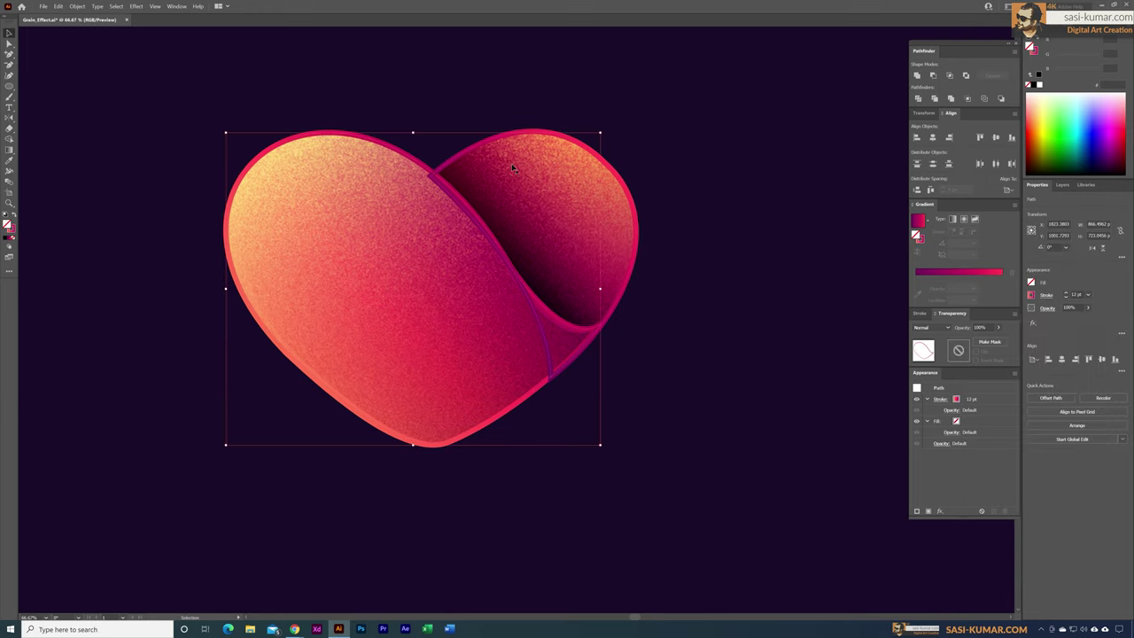
left_click(1048, 295)
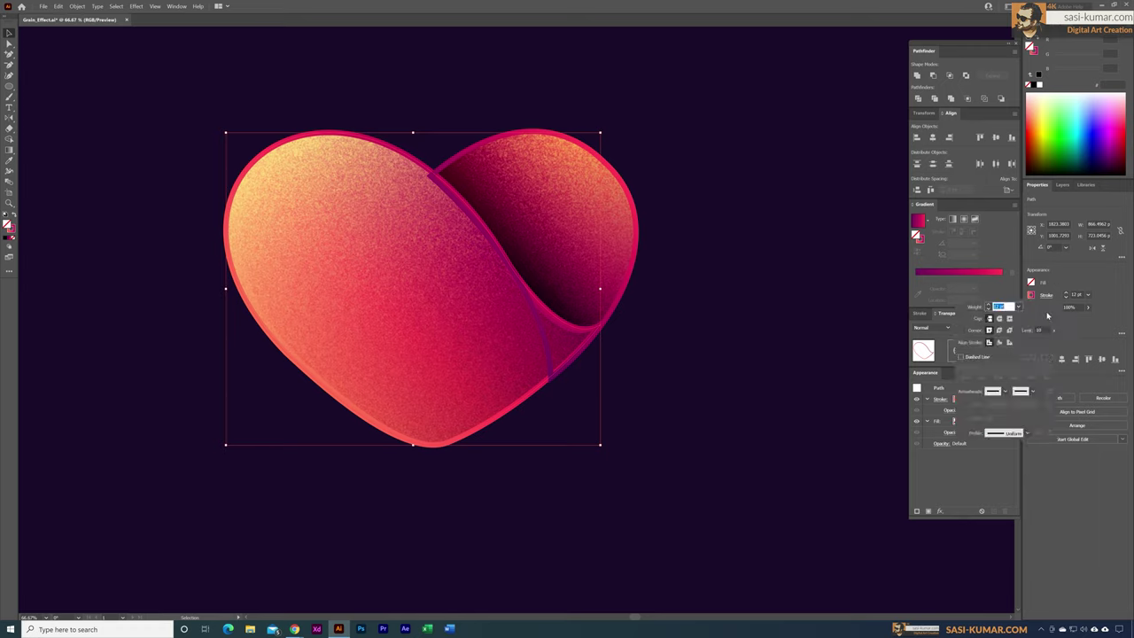
left_click(1010, 343)
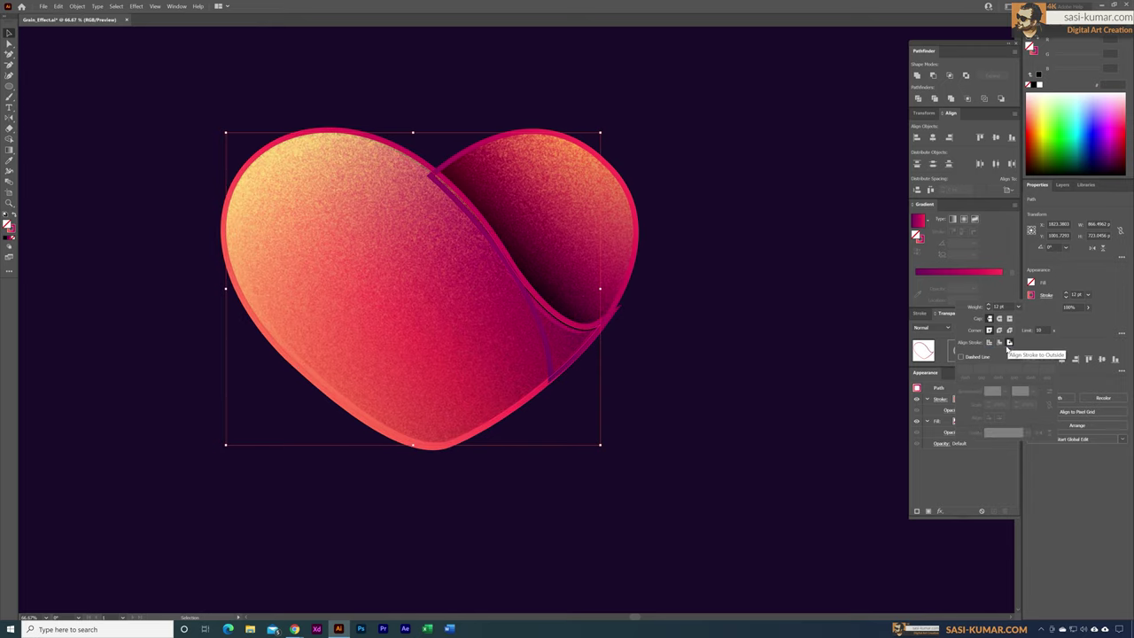
left_click(1001, 345)
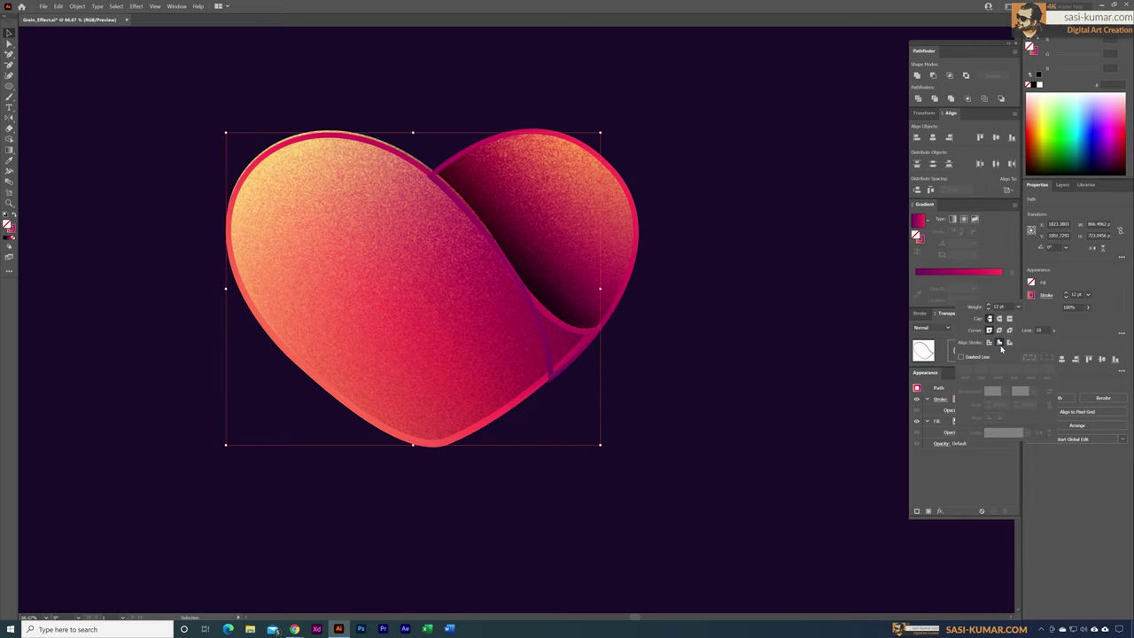
Step: Align the stroke of the right half's outline to the inside of its path
left_click(638, 215)
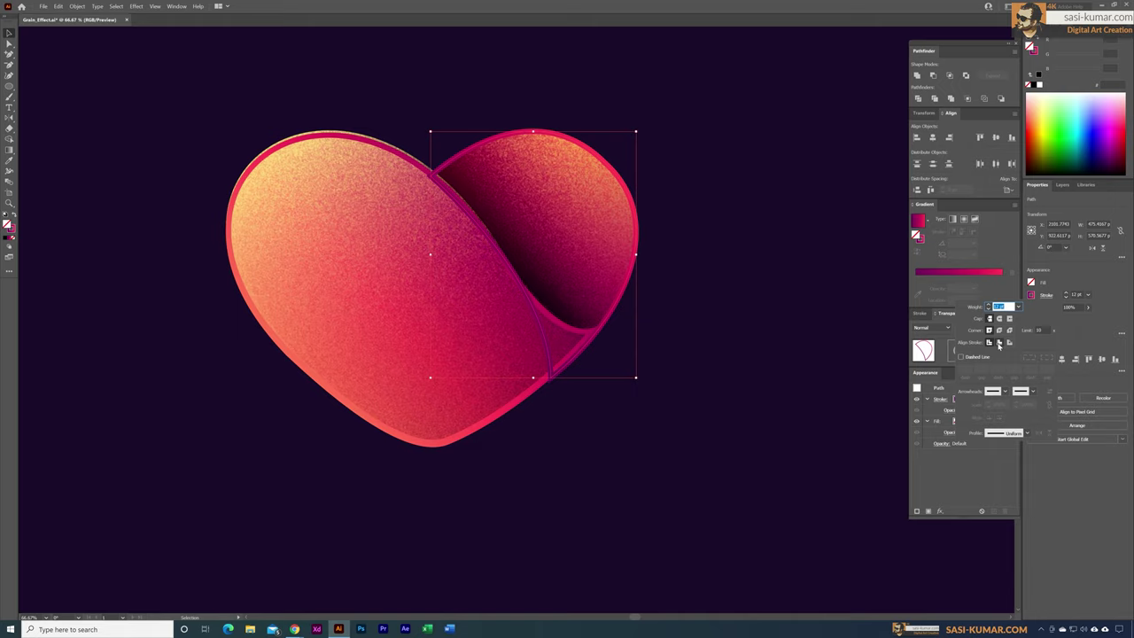
left_click(999, 344)
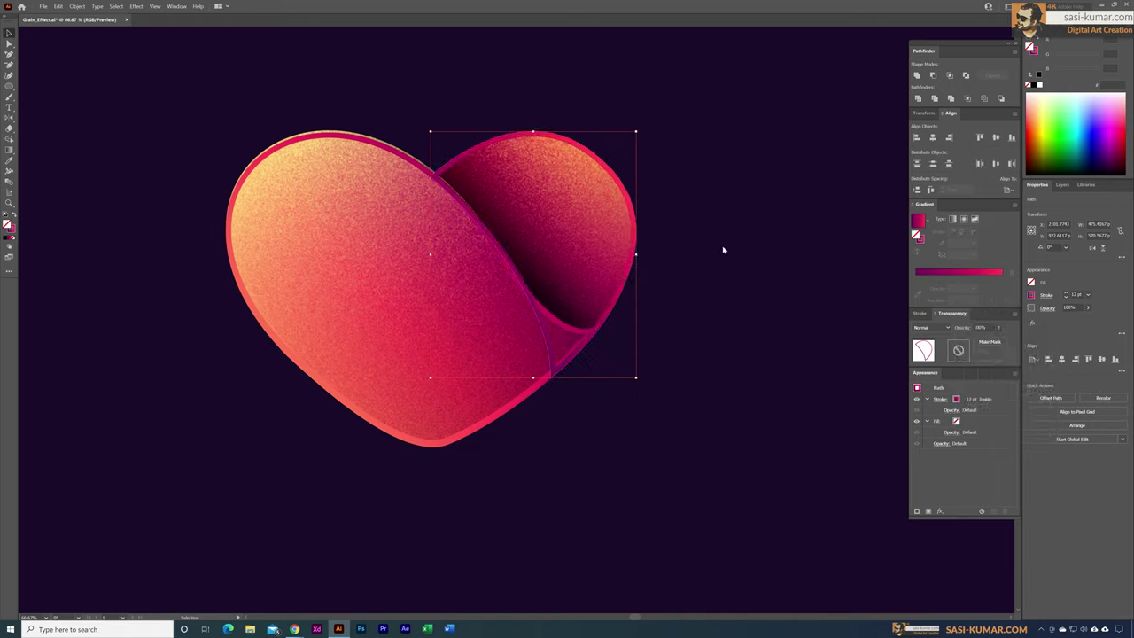
left_click(657, 202)
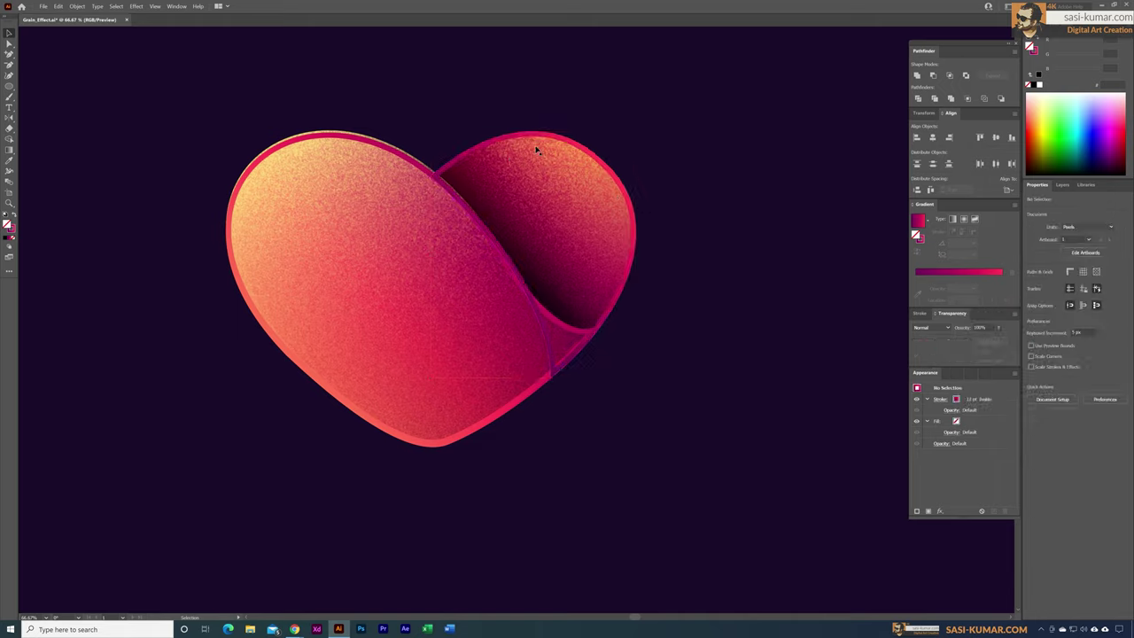
Step: Nudge the left outline up by 5 px and stretch its bottom edge down to a height of about 725 px
left_click(332, 141)
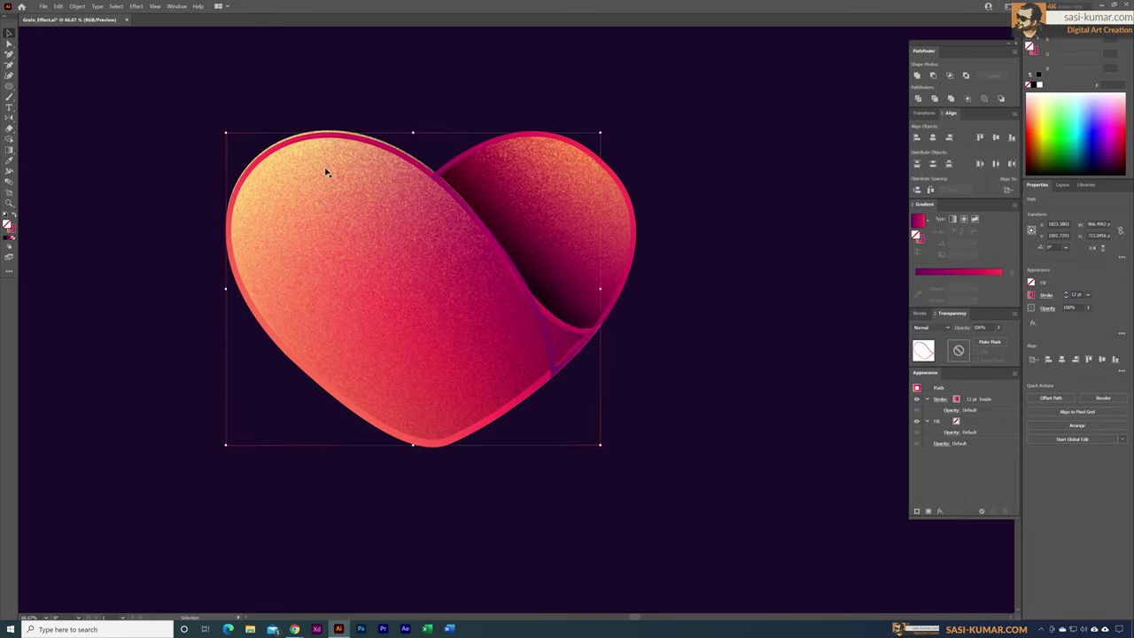
left_click(759, 342)
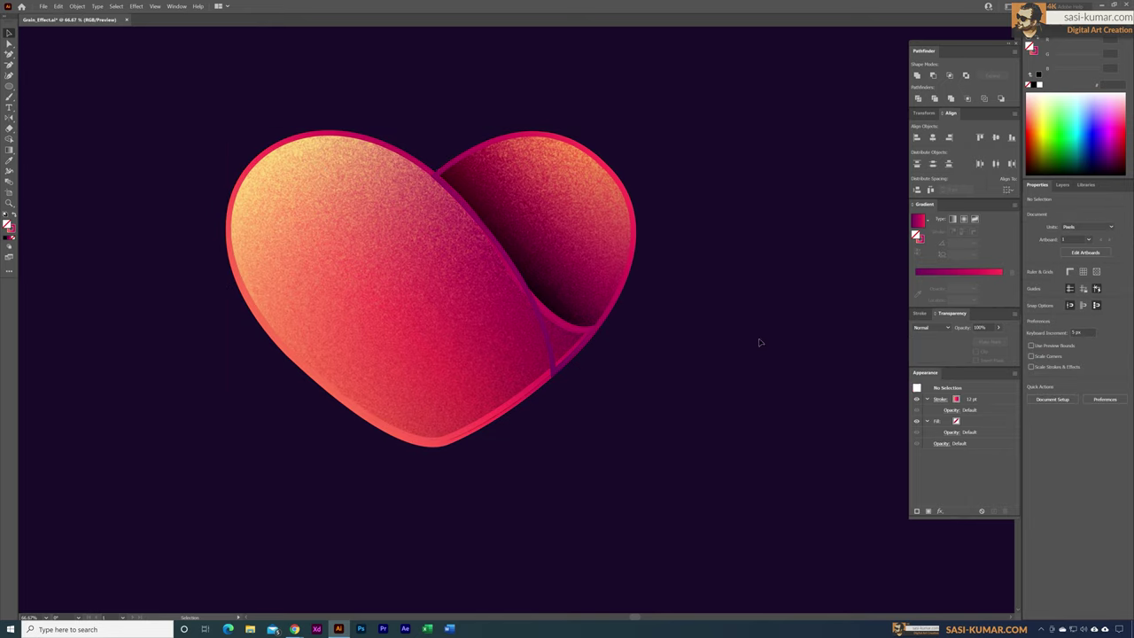
left_click(413, 160)
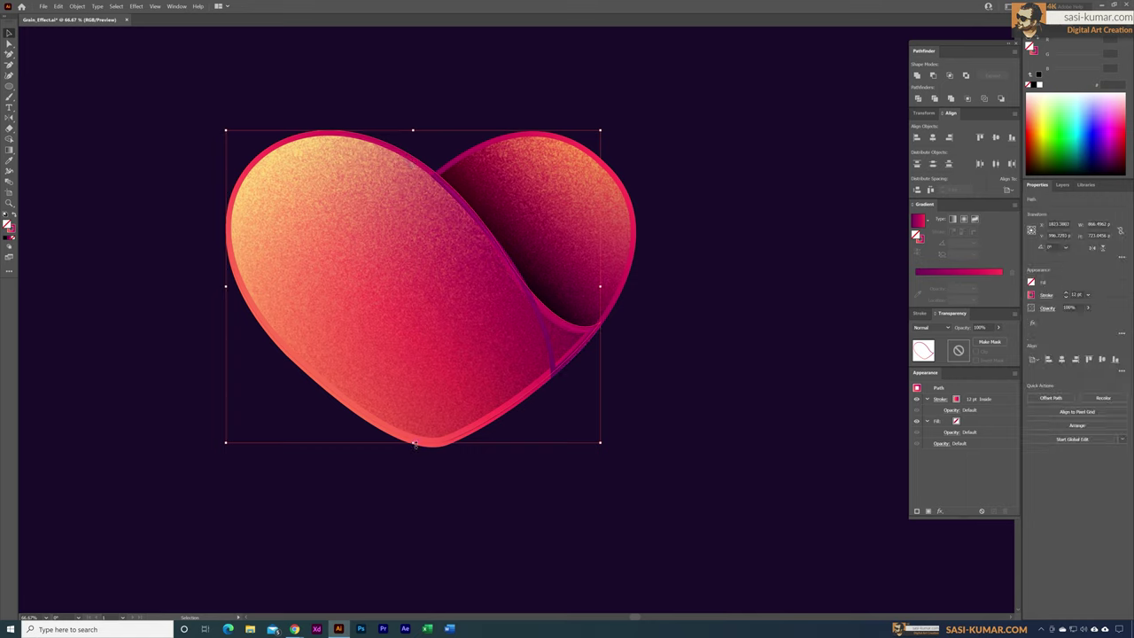
left_click_drag(414, 443, 415, 448)
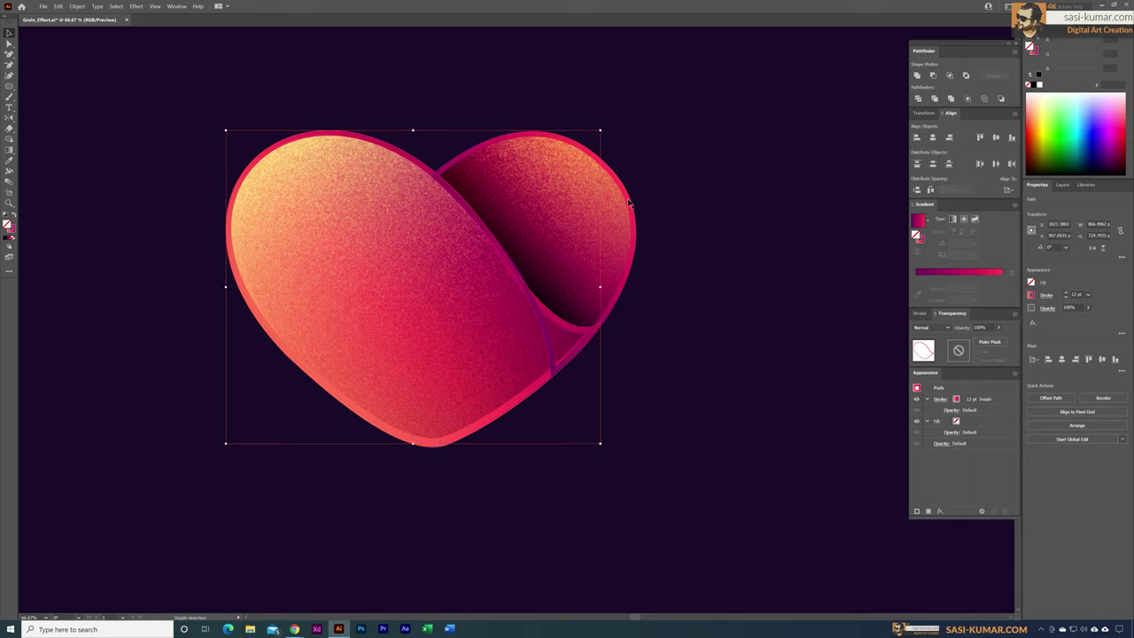
Step: Set the blending mode of both heart outlines to Screen
left_click(629, 204, "shift")
left_click(930, 328)
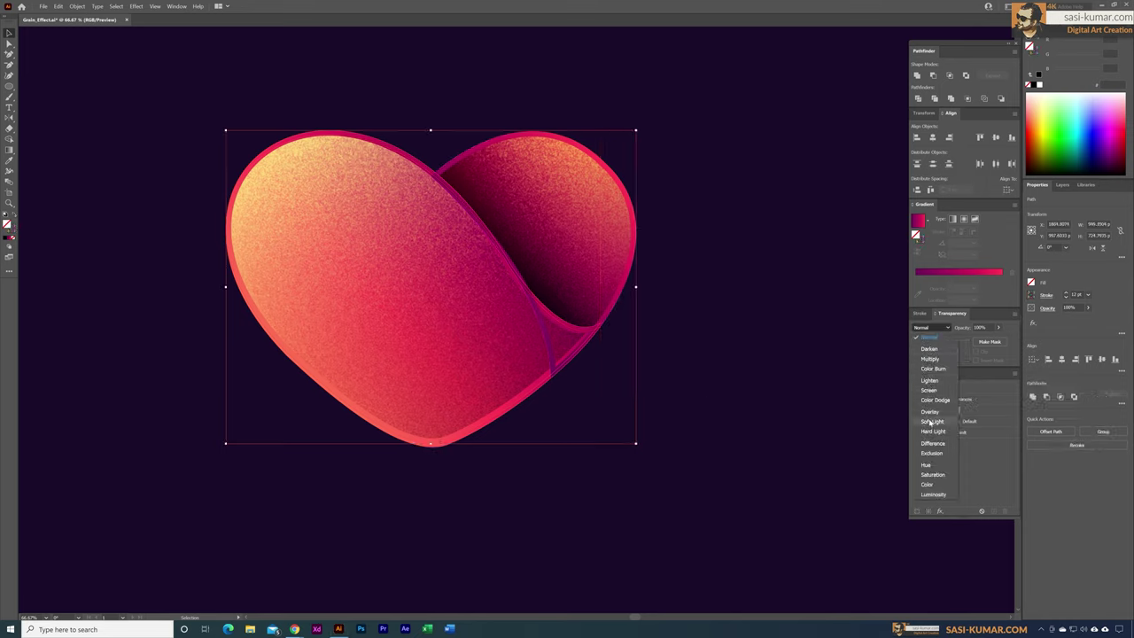
left_click(937, 391)
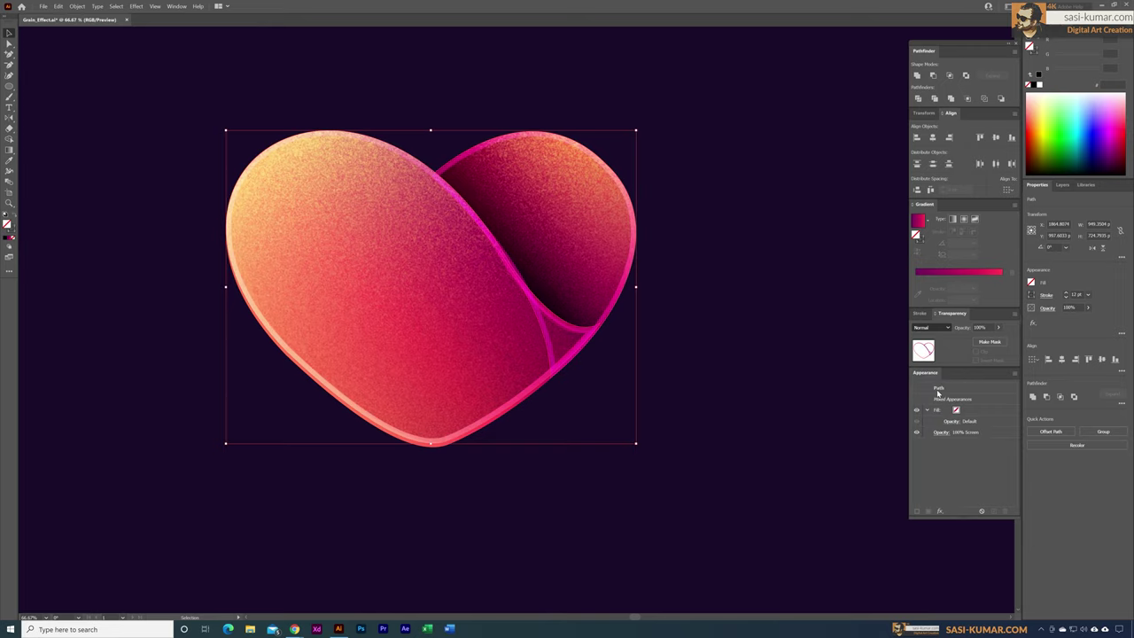
Step: Stretch the left outline's bottom edge down to the heart's tip, making it about 733 px high
left_click(431, 453)
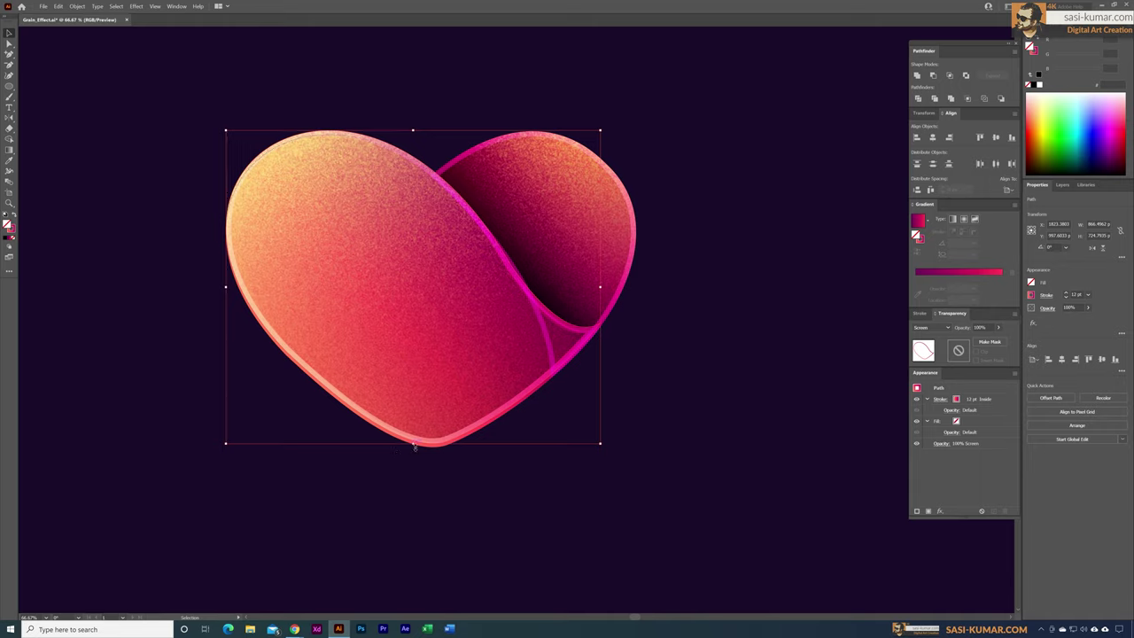
left_click_drag(413, 444, 414, 450)
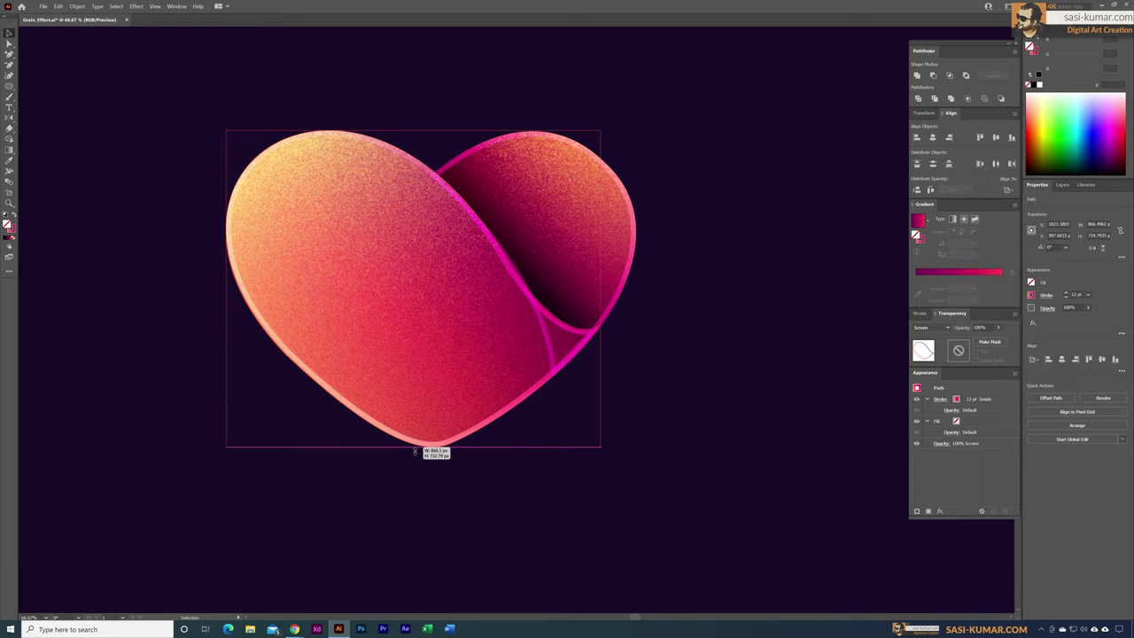
left_click(646, 501)
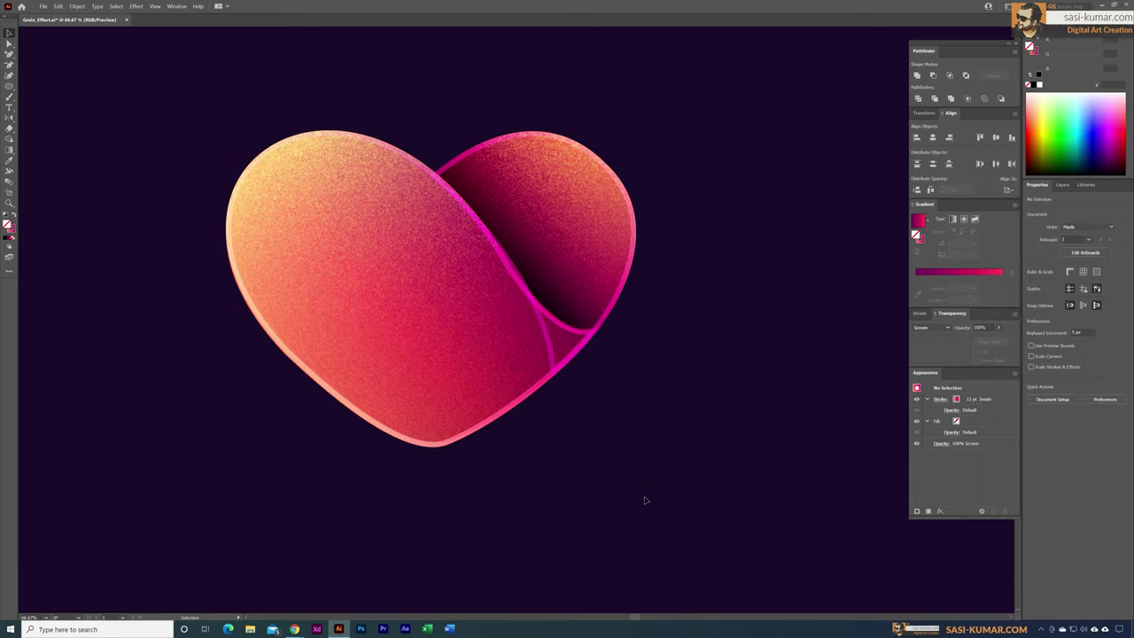
Step: Unlock all locked objects in the artwork
scroll(656, 443, "down", 3)
scroll(593, 319, "up", 1)
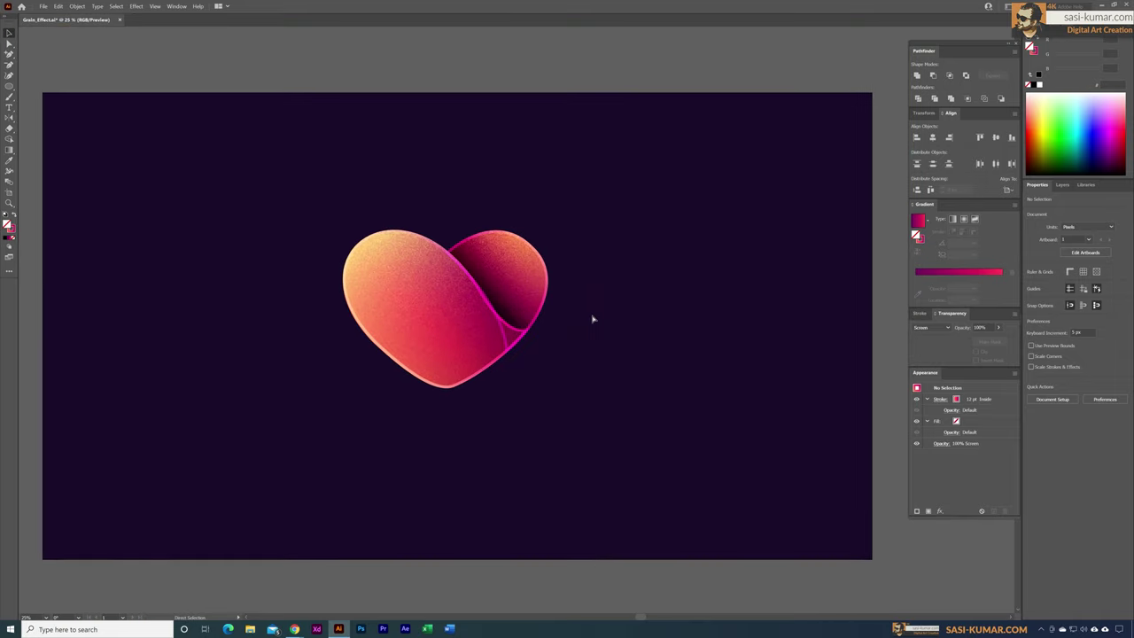
left_click(1062, 185)
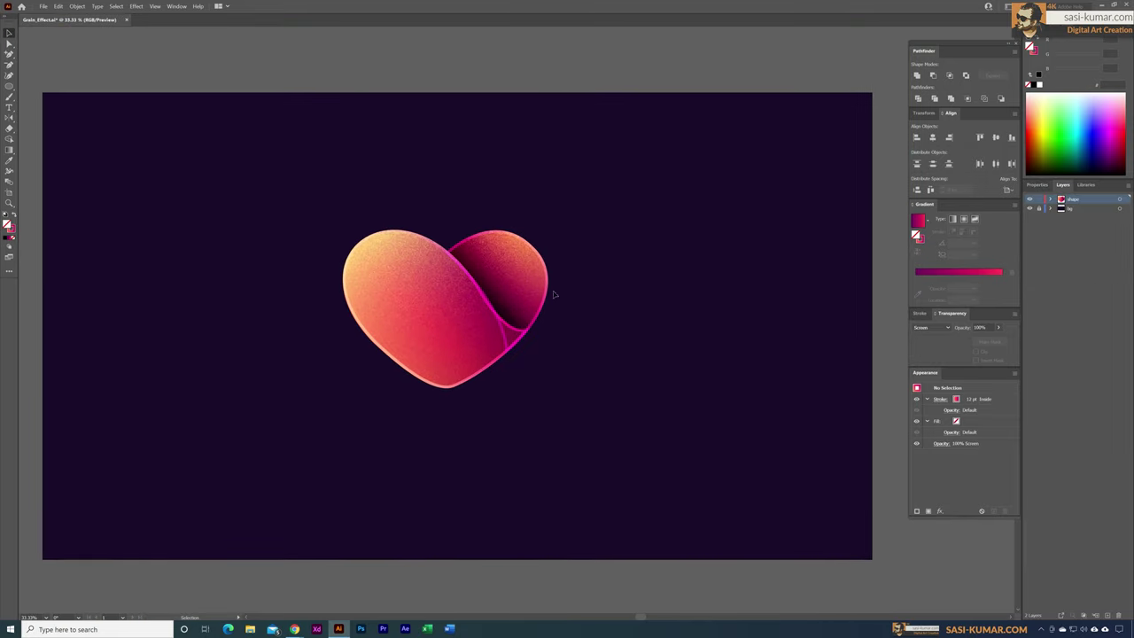
right_click(577, 237)
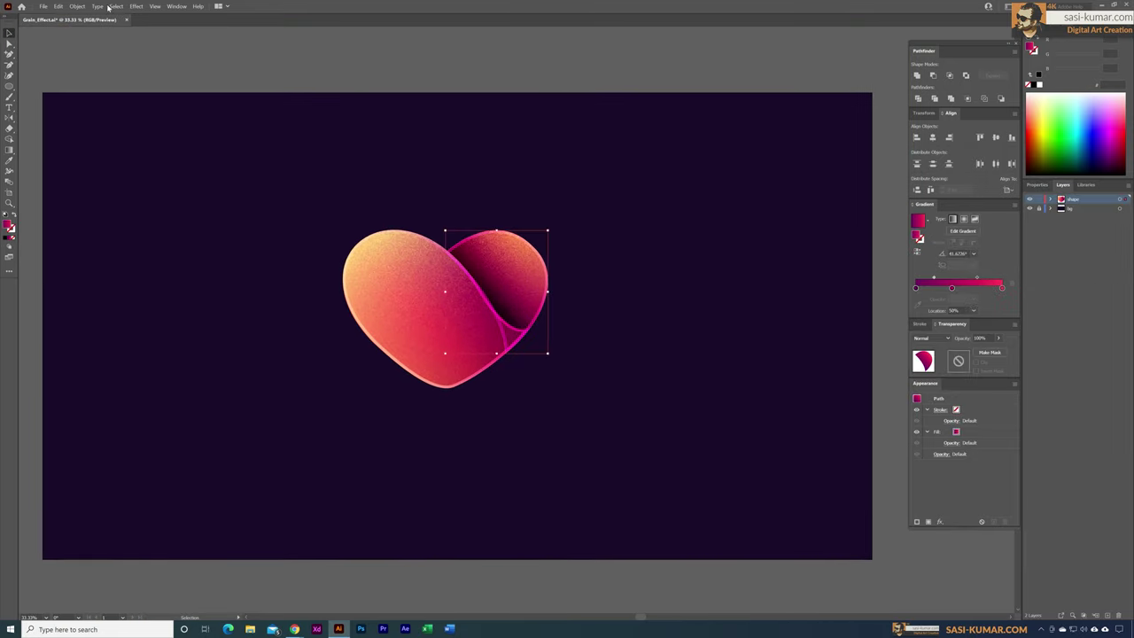
left_click(78, 7)
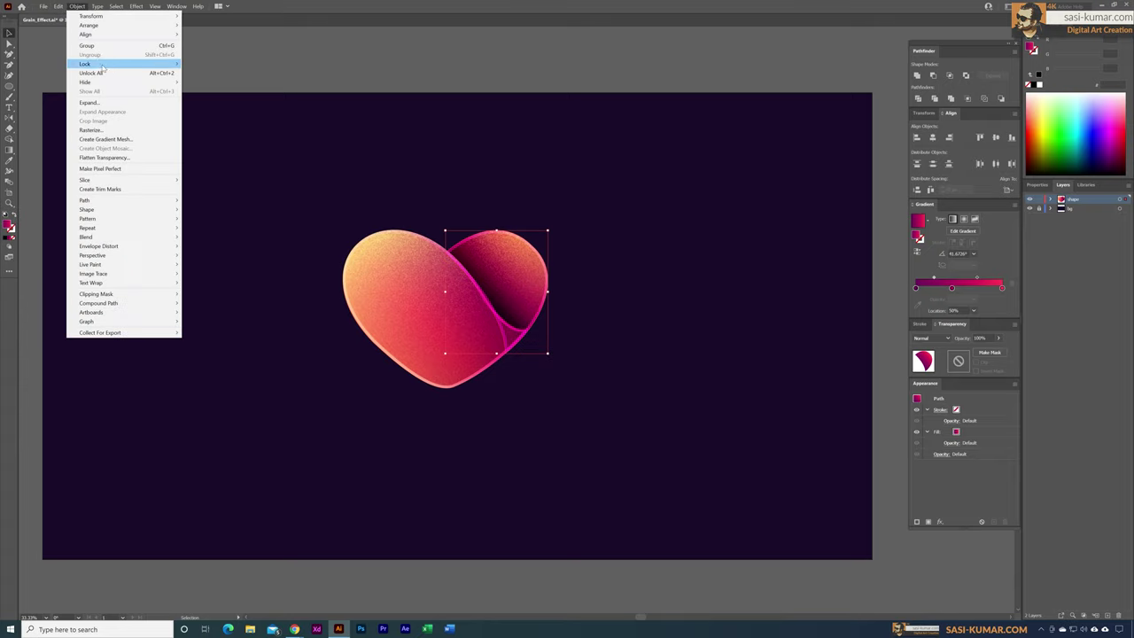
left_click(98, 72)
left_click(695, 309)
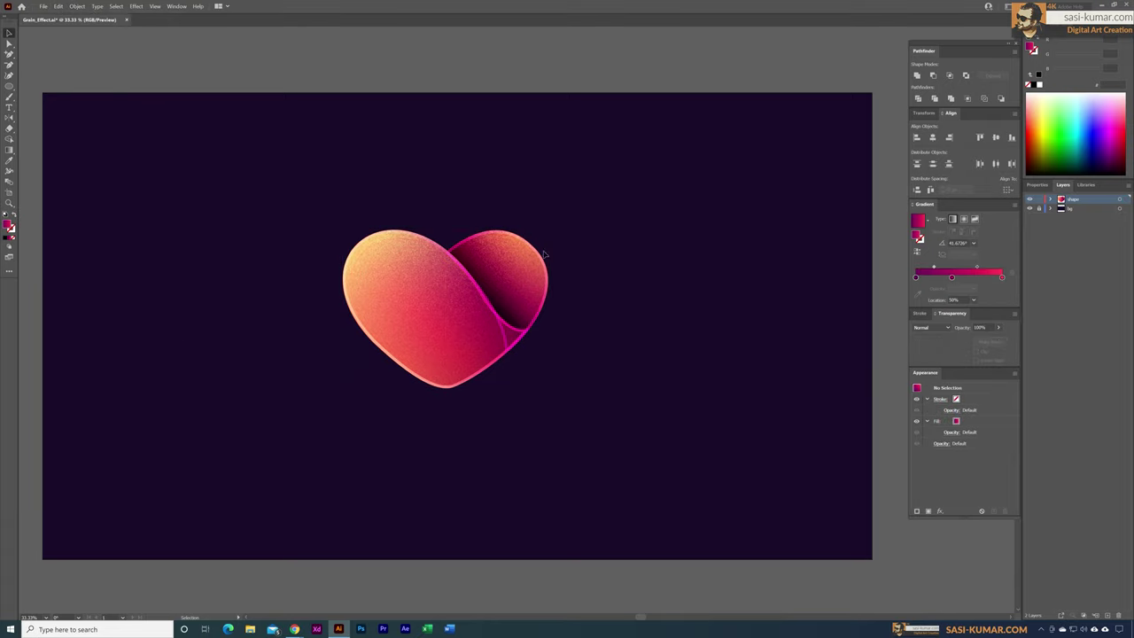
Step: Send the heart's right half behind the left half so that its overlapping lower corner is hidden
left_click(525, 270)
right_click(525, 270)
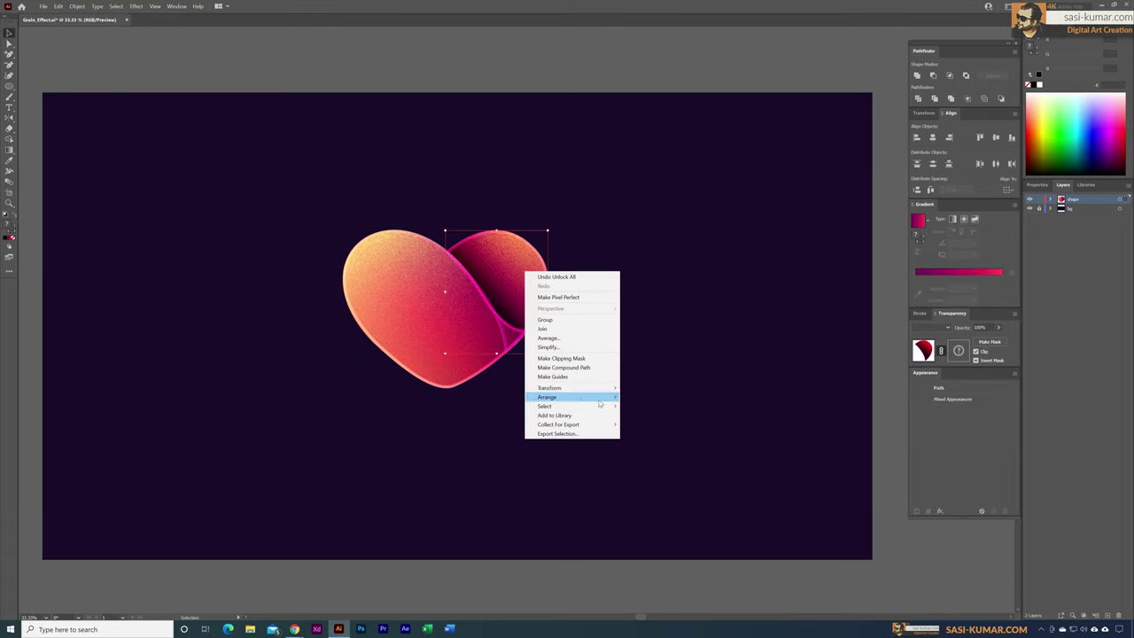
mouse_move(585, 397)
left_click(634, 426)
left_click(626, 435)
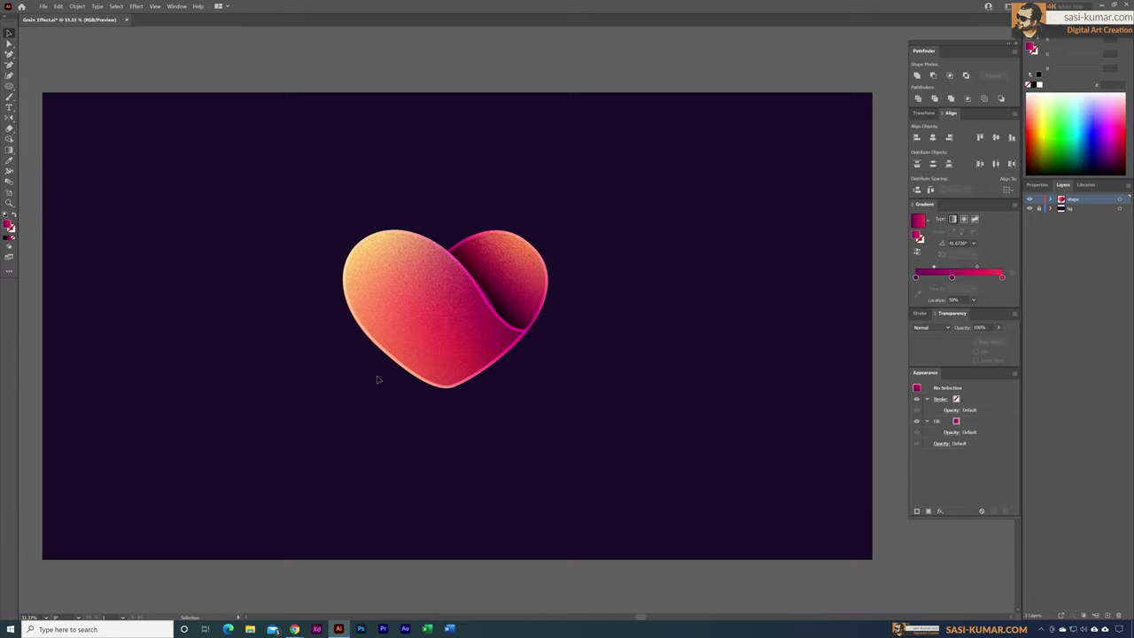
Step: Expand the appearance of both heart outlines
key("ctrl+=")
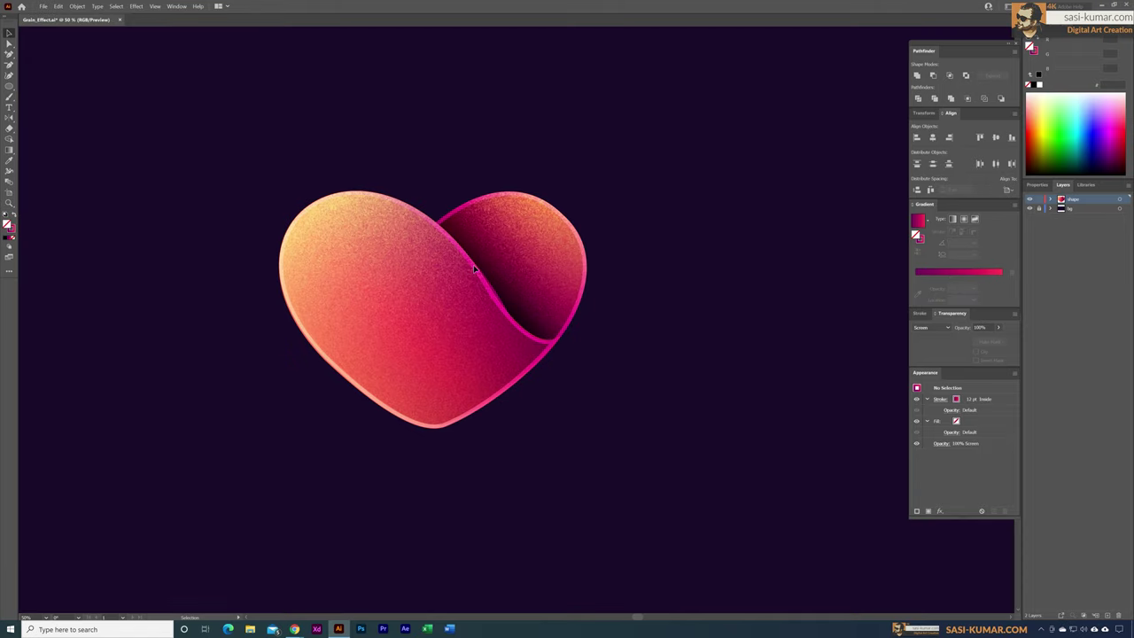
left_click(560, 228)
left_click_drag(571, 227, 610, 189)
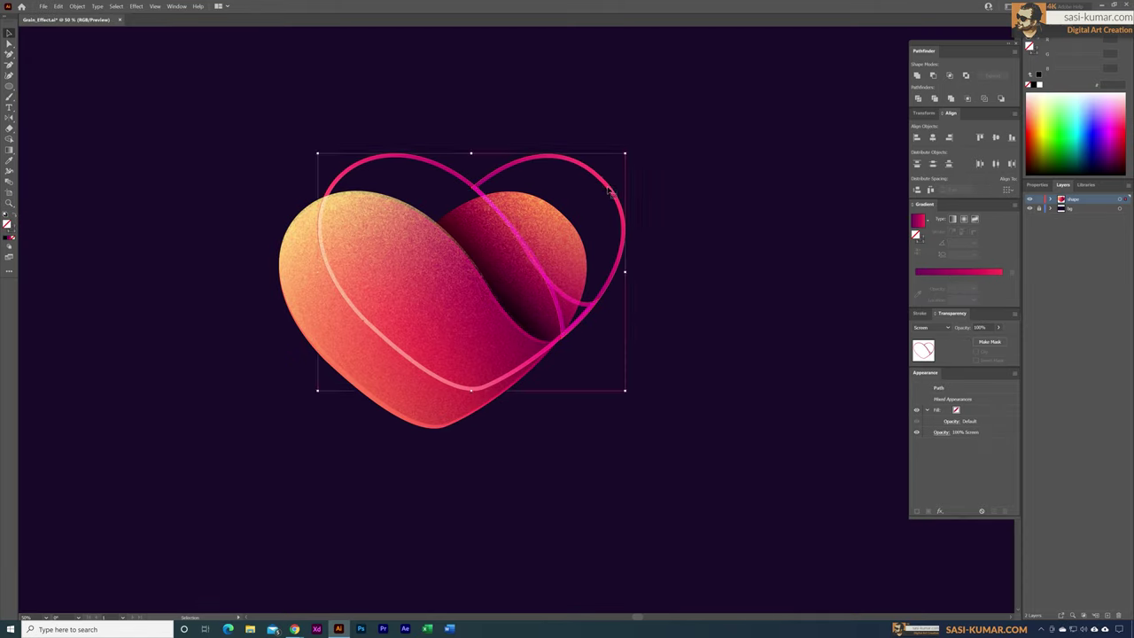
key("ctrl+z")
left_click(76, 6)
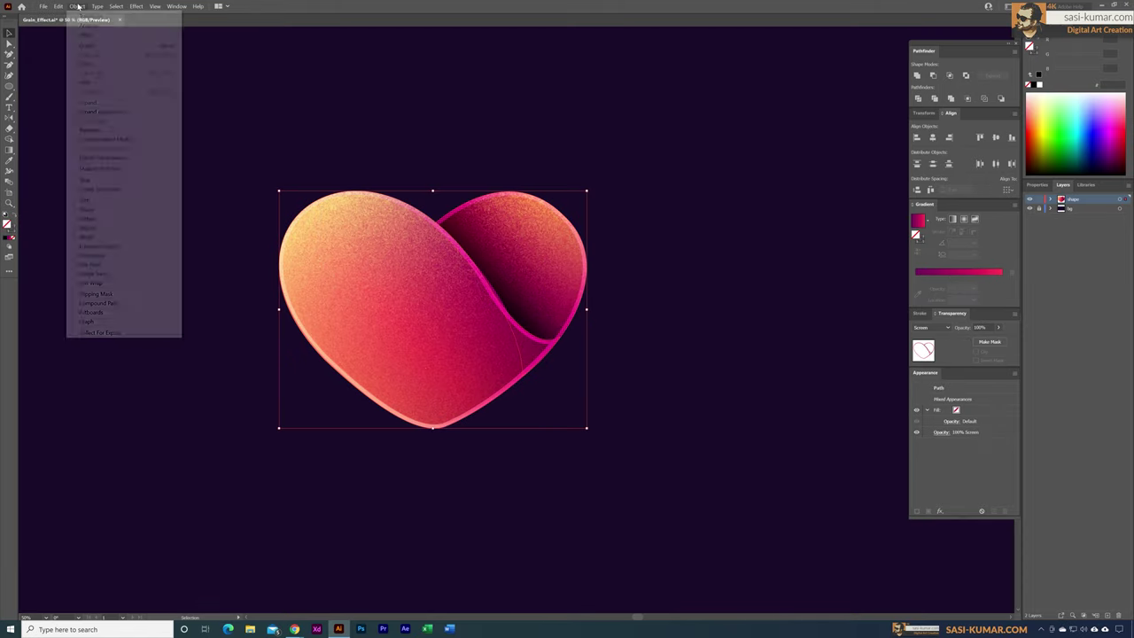
left_click(111, 111)
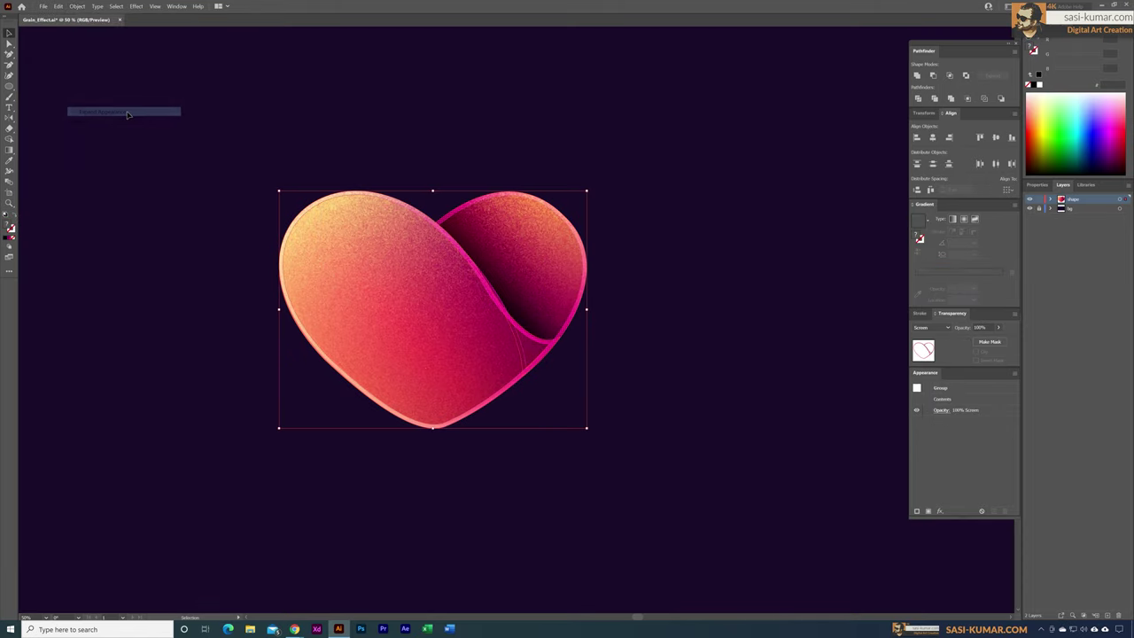
left_click(701, 455)
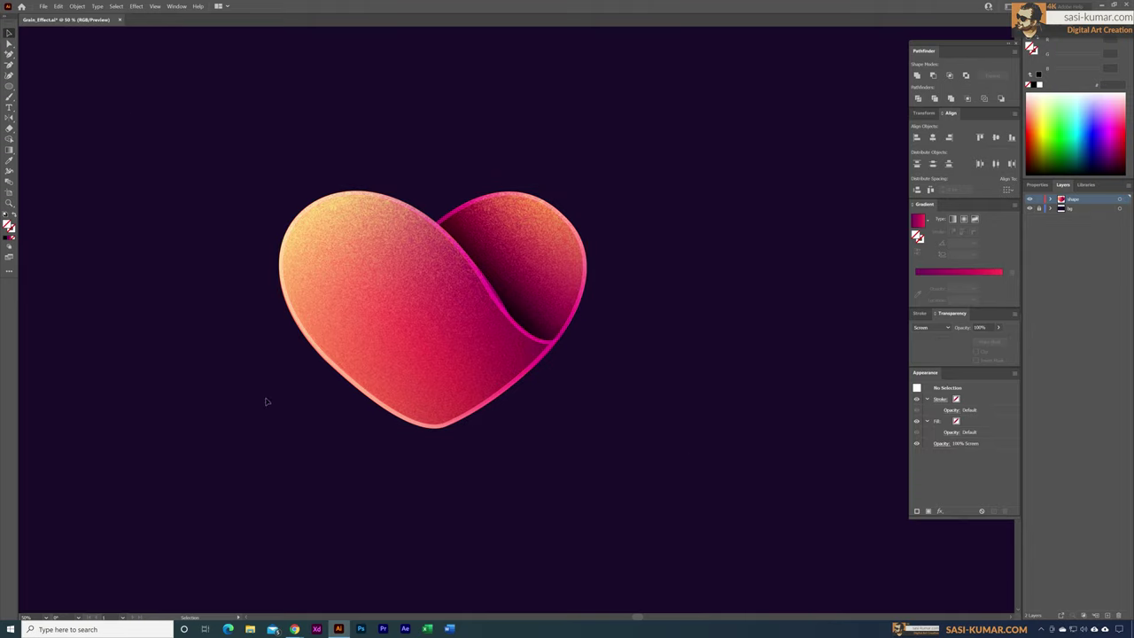
Step: Move the expanded left outline a short distance to the left of its heart half
left_click(302, 329)
key("ctrl+=")
left_click_drag(455, 193, 398, 185)
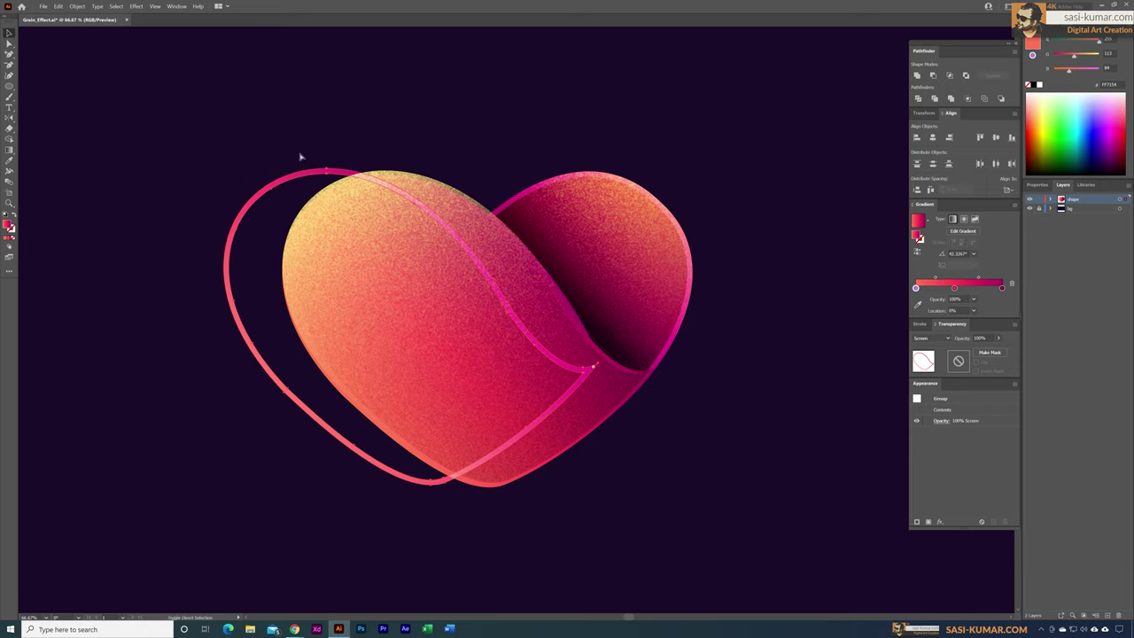
left_click_drag(310, 178, 309, 207)
key("ctrl+z")
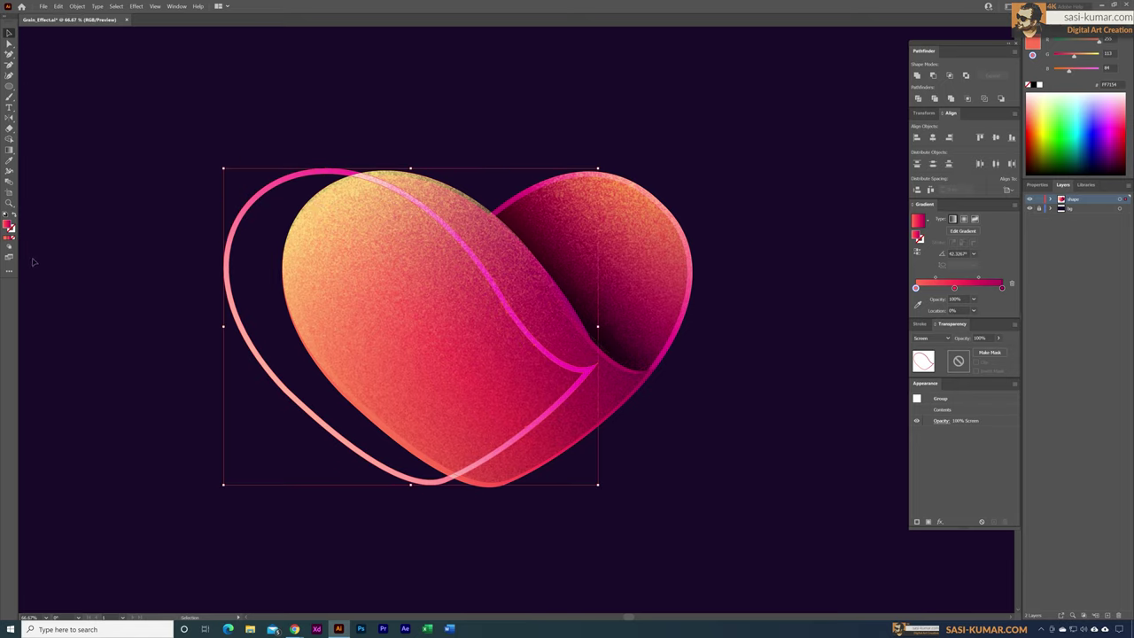
Step: Recolour the left outline's gradient from black to white by removing its middle stop and changing both end stops
left_click_drag(954, 290, 955, 312)
left_click(1039, 85)
left_click(1004, 288)
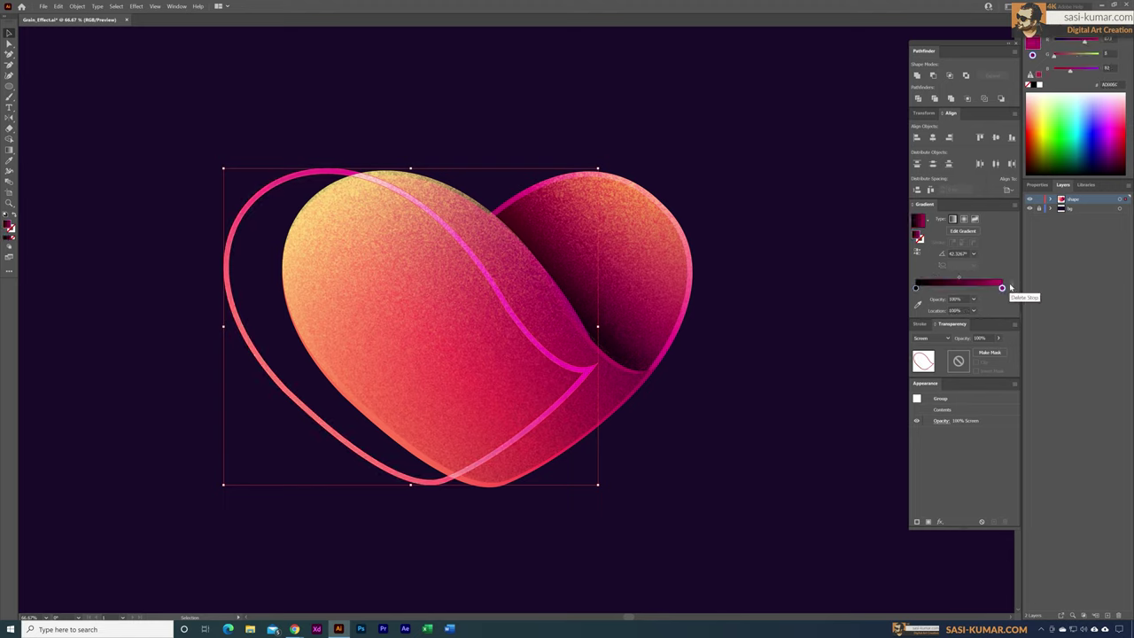
left_click(1043, 85)
left_click(582, 99)
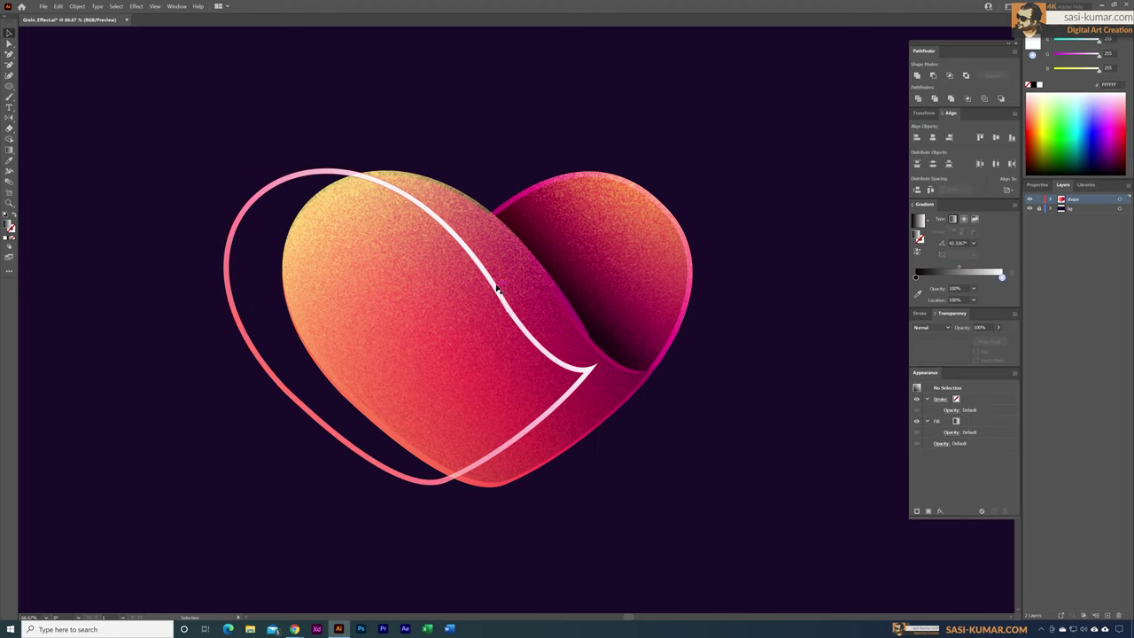
Step: Make an opacity mask on the moved left outline group using its black-to-white gradient copy
left_click(499, 290)
left_click(185, 198)
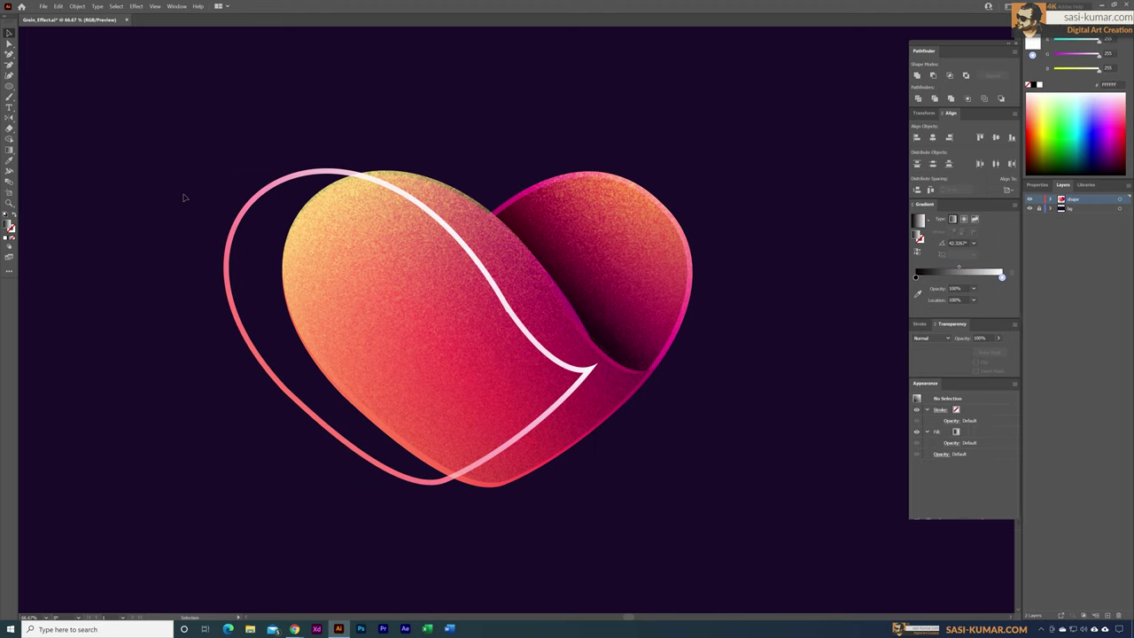
left_click(232, 254)
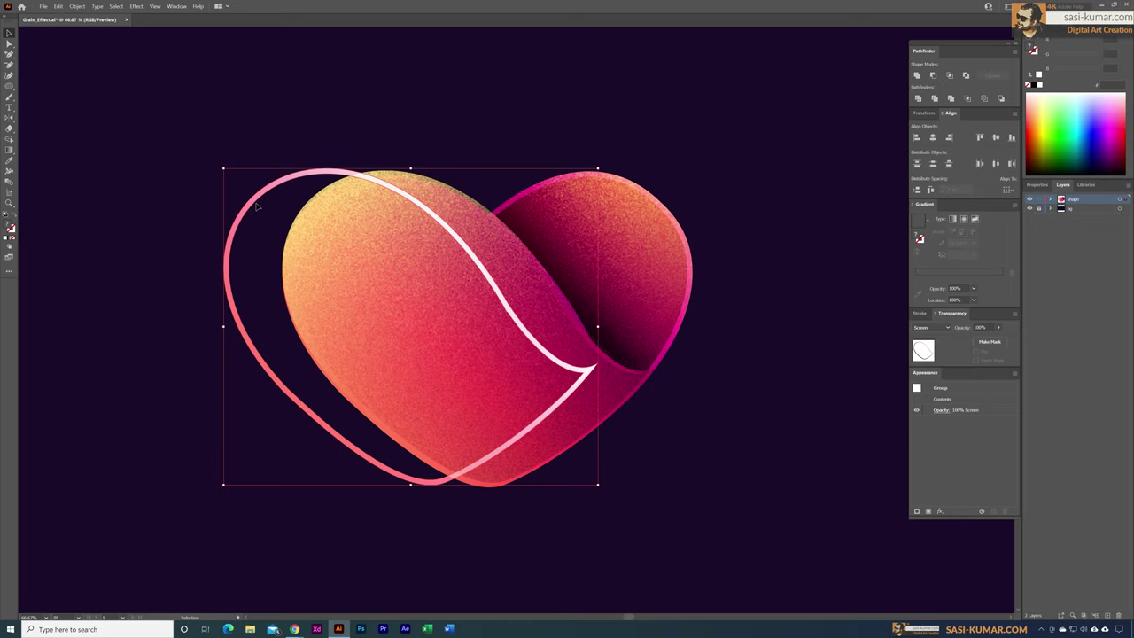
left_click(990, 341)
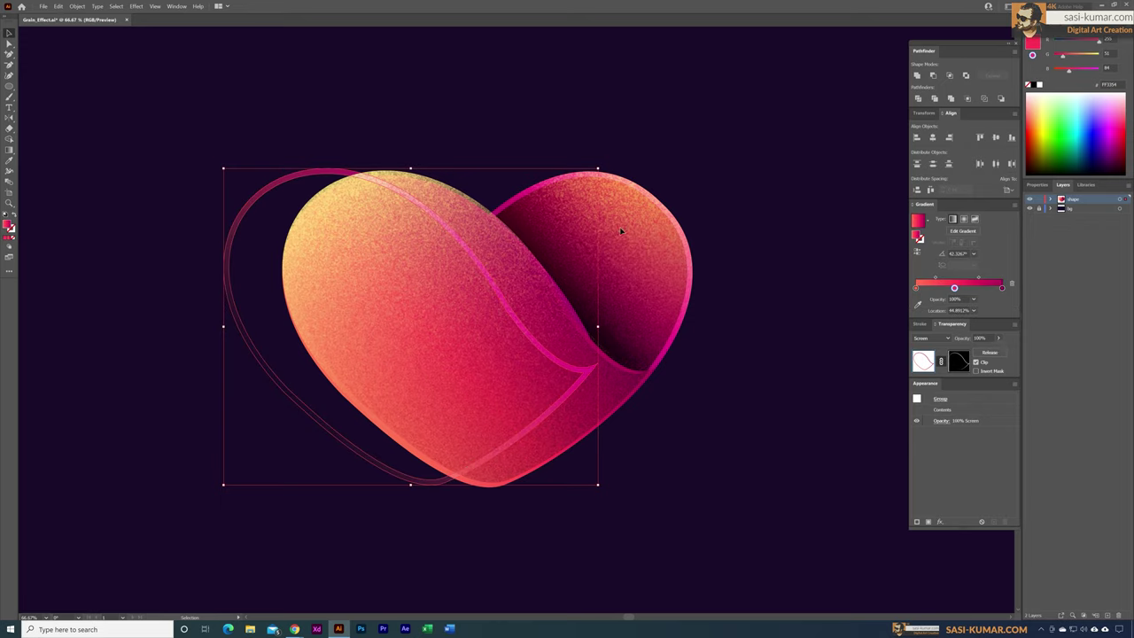
Step: Move the masked left outline back onto the left heart half and nudge it into alignment with the edge
left_click(620, 227)
mouse_move(258, 197)
left_mouse_down()
mouse_move(349, 198)
mouse_move(312, 204)
mouse_move(274, 261)
mouse_move(317, 203)
left_mouse_up()
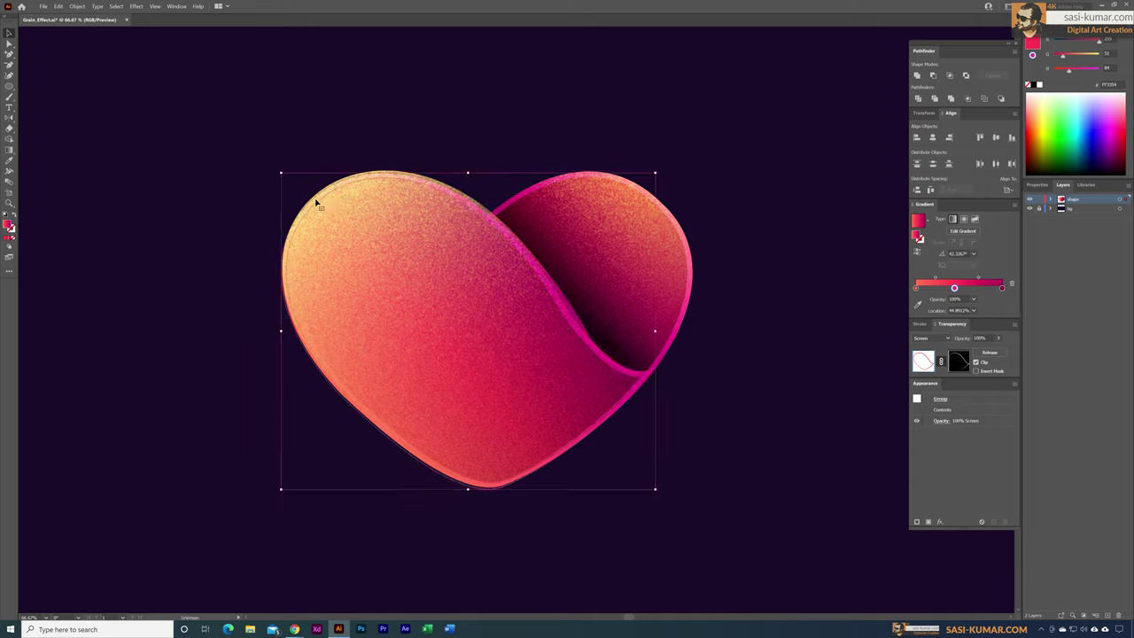
key("Up")
key("Right")
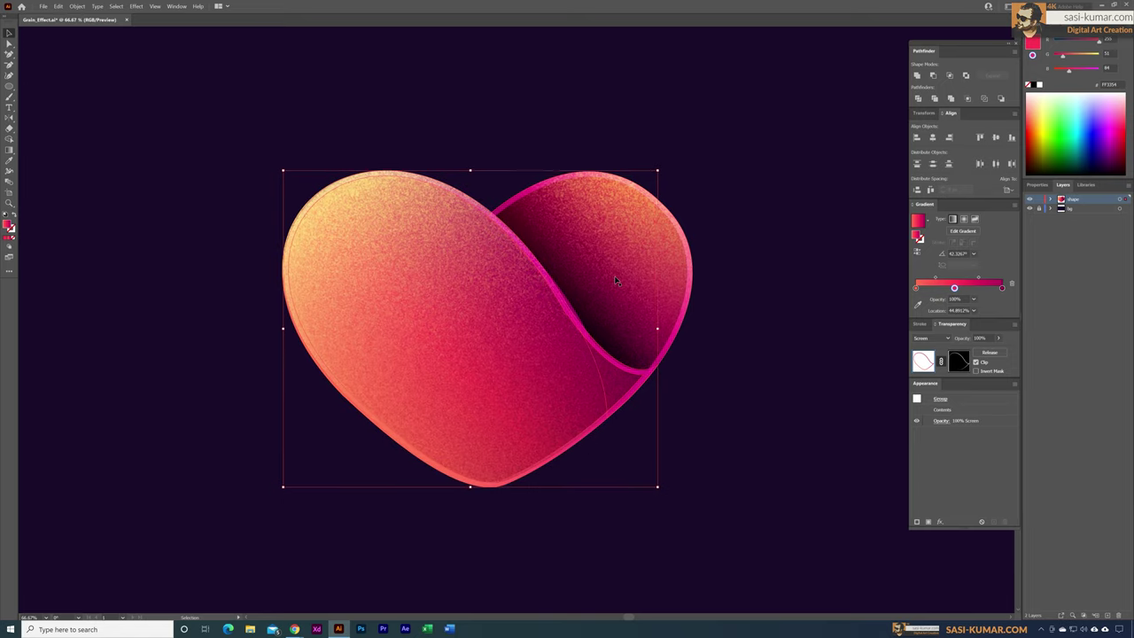
Step: Redraw the left rim's opacity-mask gradient from black at the half's lower right to white at its left edge, and leave mask editing
left_click(964, 367)
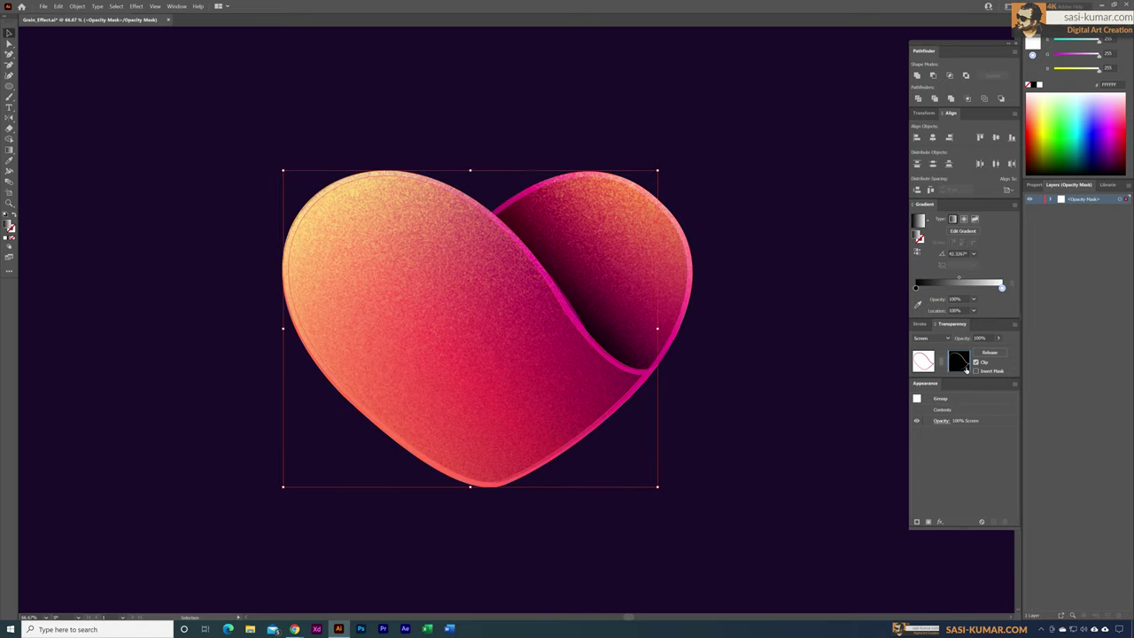
key("g")
left_click_drag(349, 400, 539, 233)
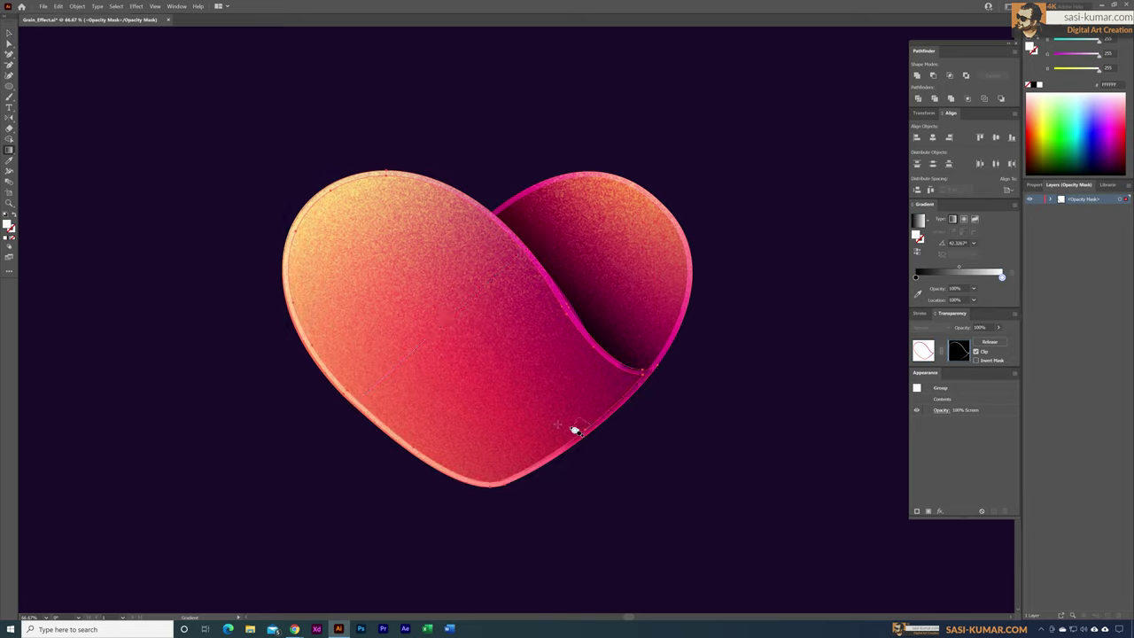
mouse_move(572, 430)
left_mouse_down()
mouse_move(332, 248)
mouse_move(280, 264)
mouse_move(292, 242)
left_mouse_up()
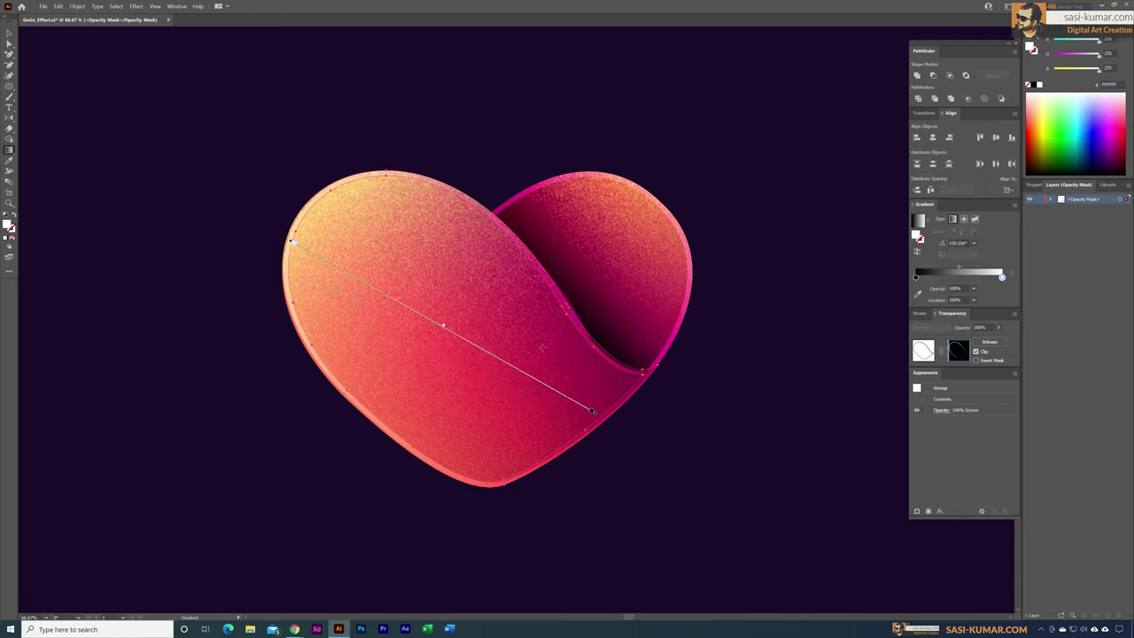
left_click_drag(600, 385, 296, 288)
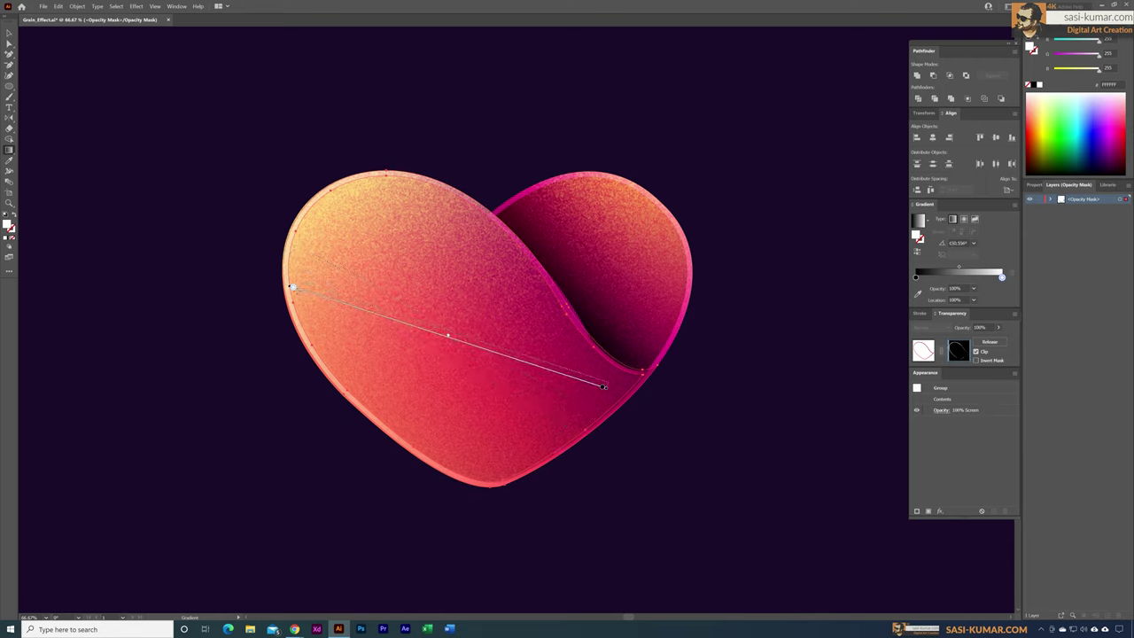
left_click(9, 33)
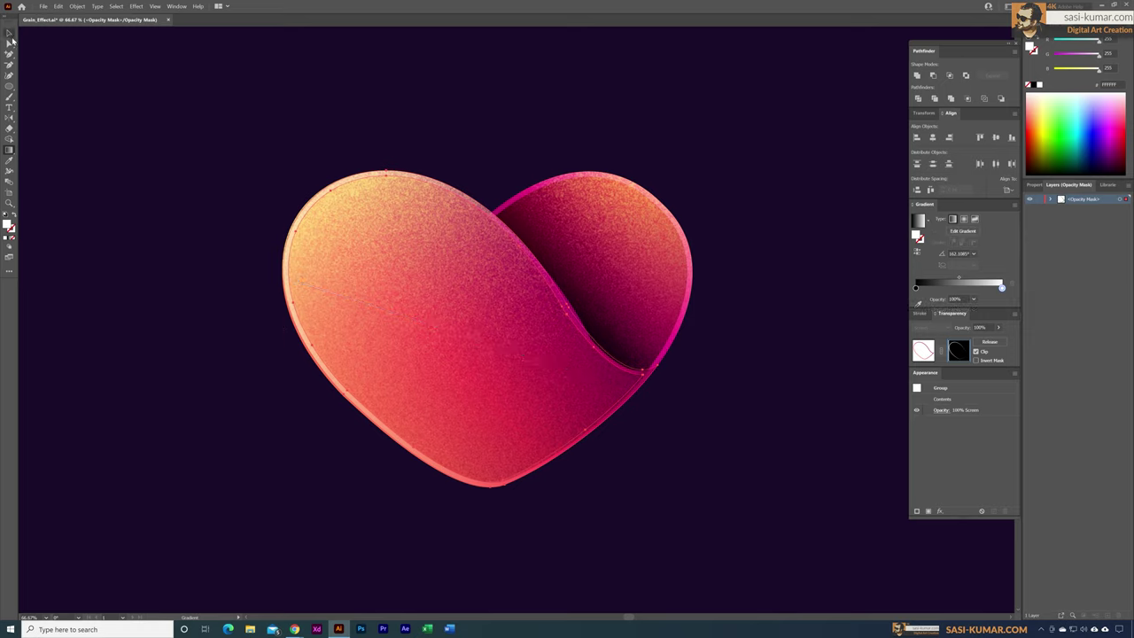
left_click(387, 151)
left_click(356, 182)
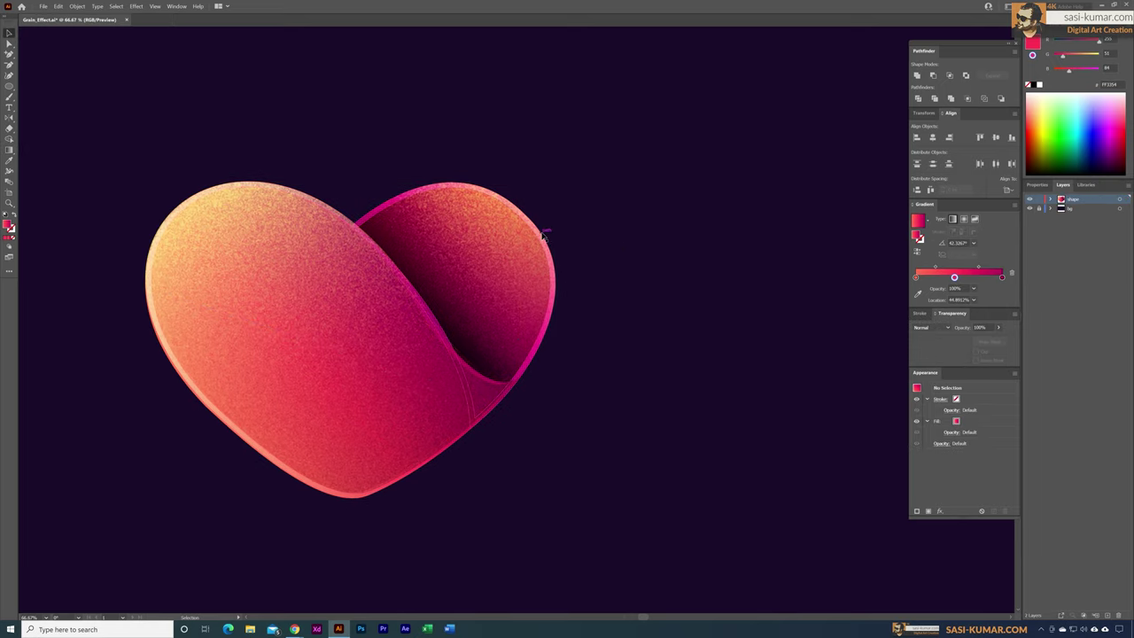
Step: Move the right outline up and right off its heart half and recolour its gradient black to white without the middle stop
left_click_drag(542, 235, 597, 212)
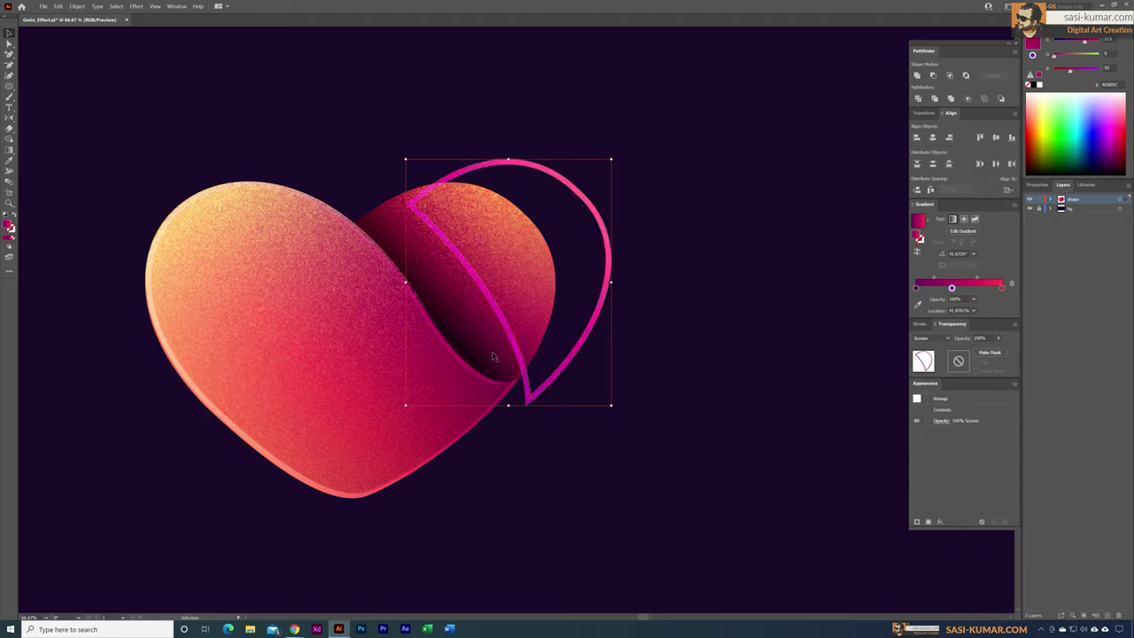
left_click_drag(952, 288, 957, 310)
left_click(916, 288)
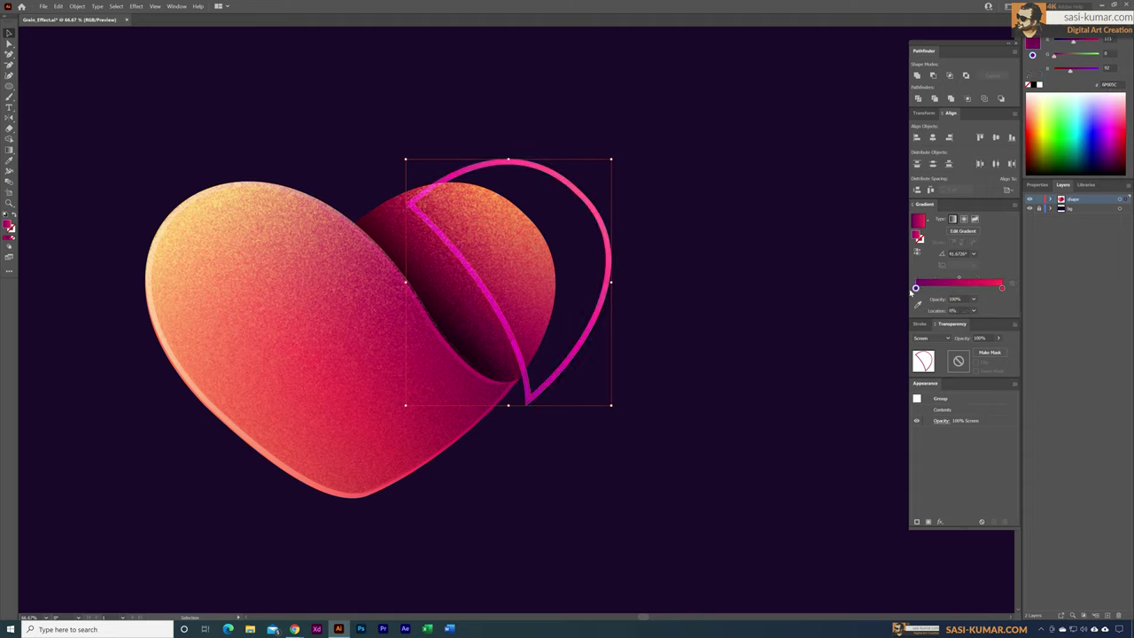
left_click(1036, 86)
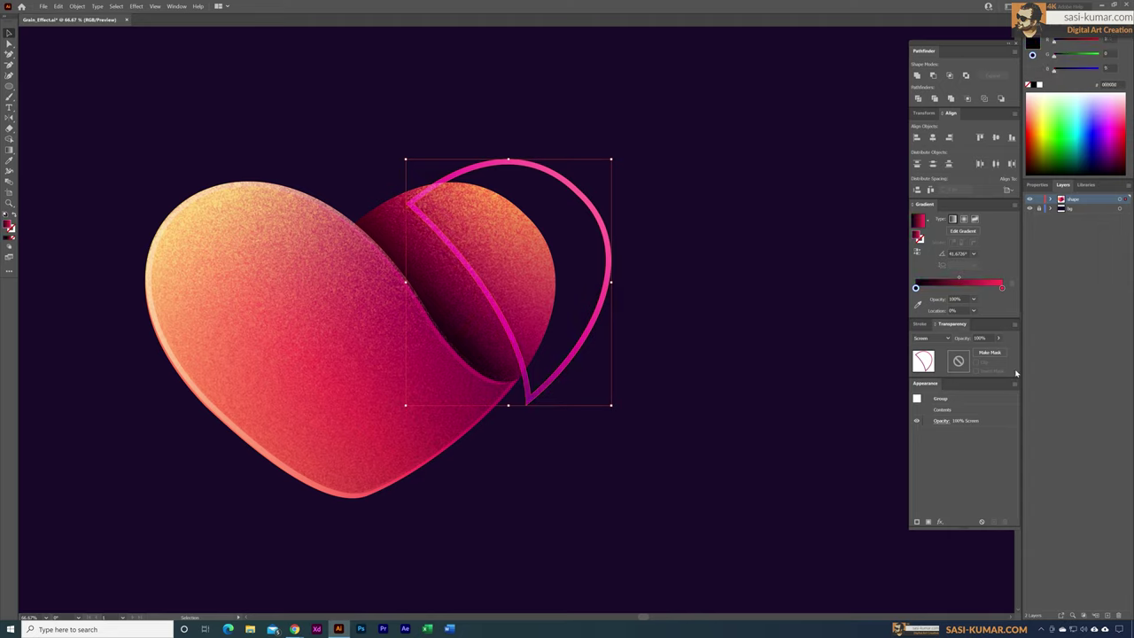
left_click(1003, 289)
left_click(1041, 85)
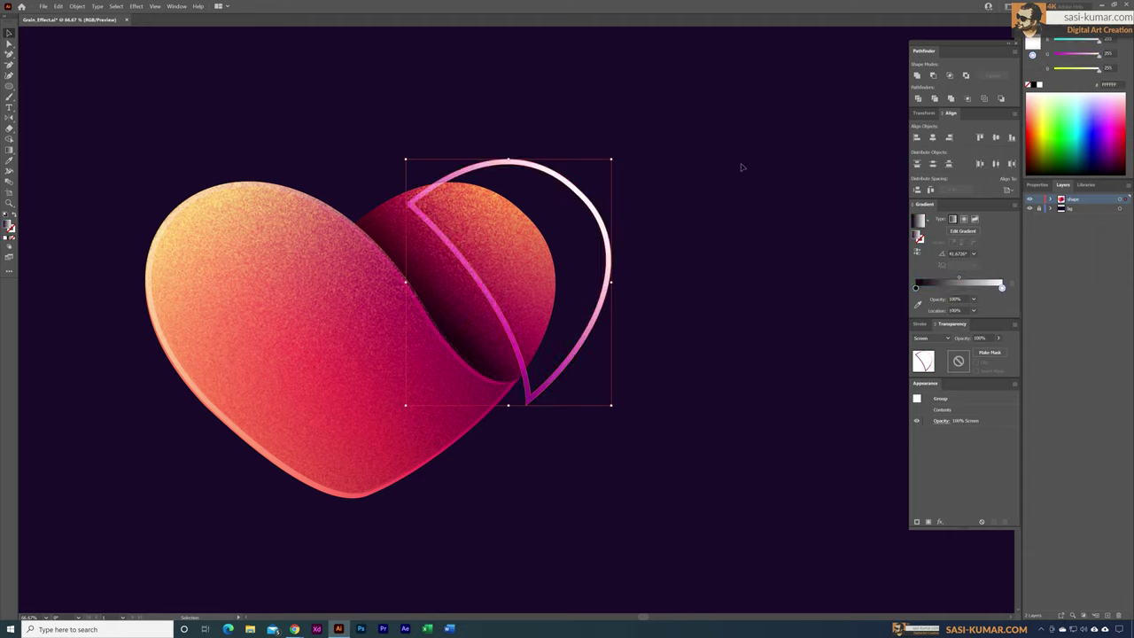
Step: Make an opacity mask on the right outline group from its black-to-white gradient copy
left_click(742, 167)
left_click(608, 237)
left_click(593, 253)
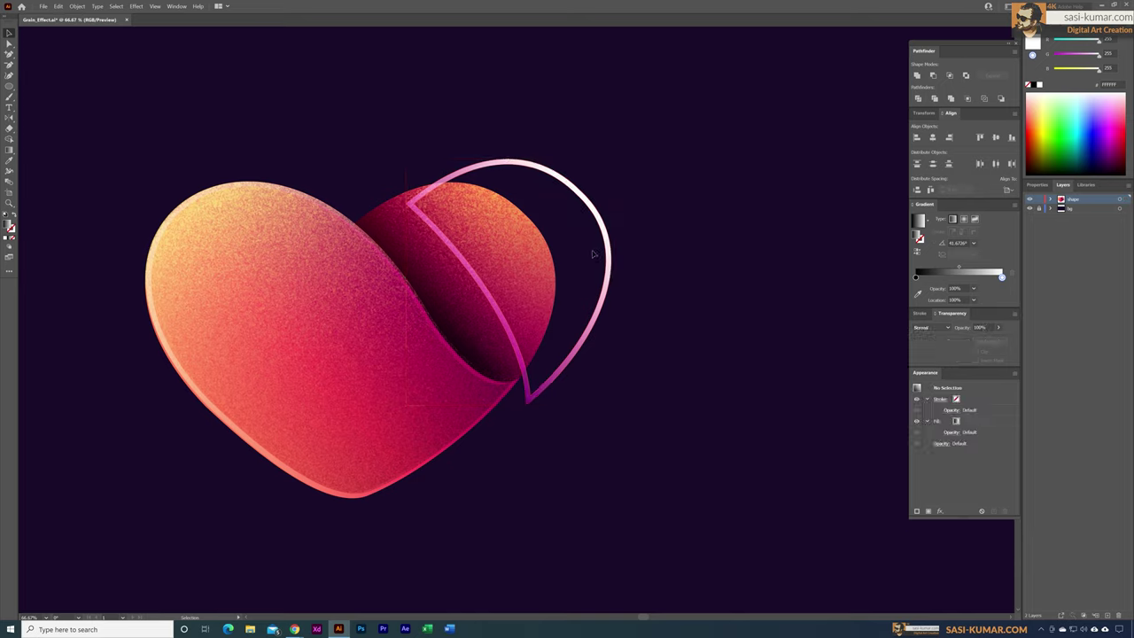
left_click(608, 242)
right_click(606, 239)
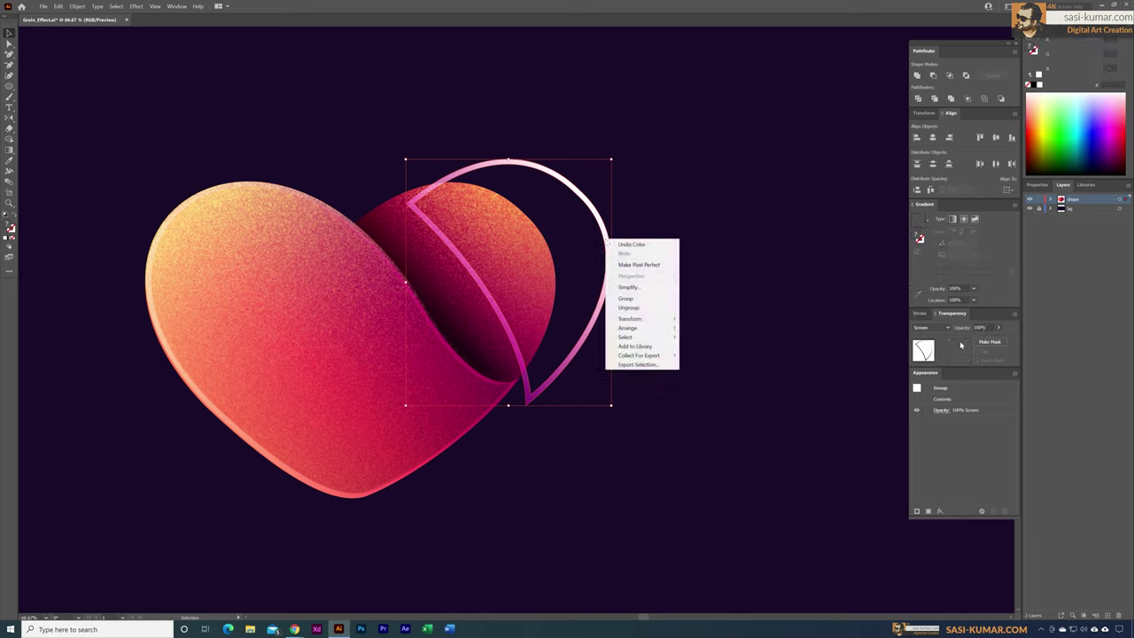
left_click(990, 342)
left_click(791, 302)
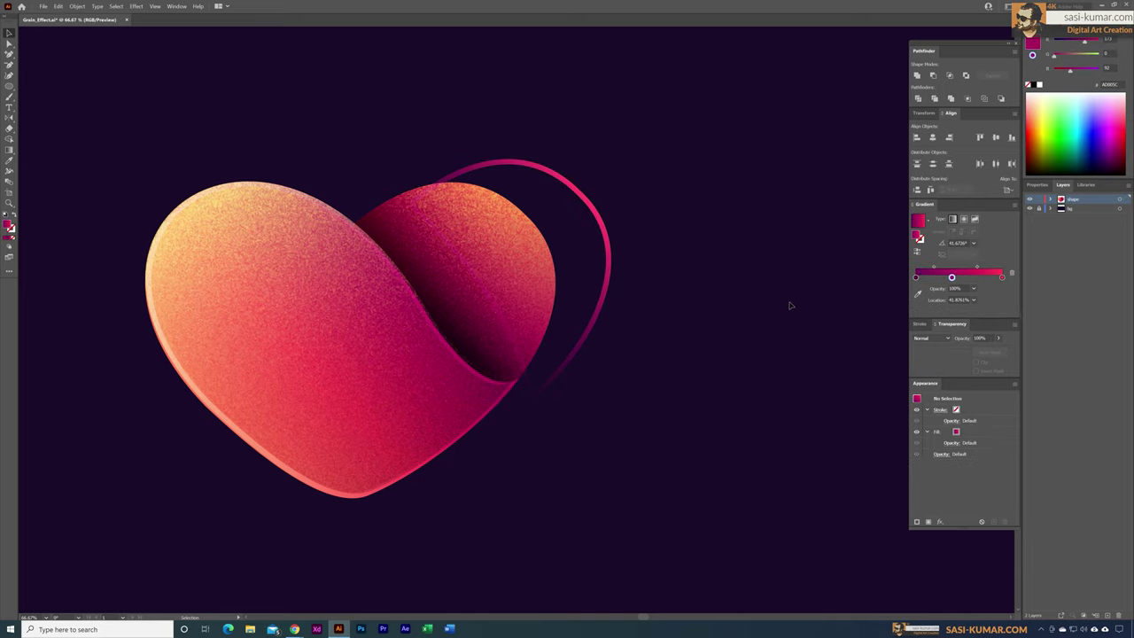
Step: Redraw the right rim's mask gradient as a short, steep diagonal from black at the lower end to white at the upper right, and leave mask editing
left_click(610, 255)
left_click(958, 360)
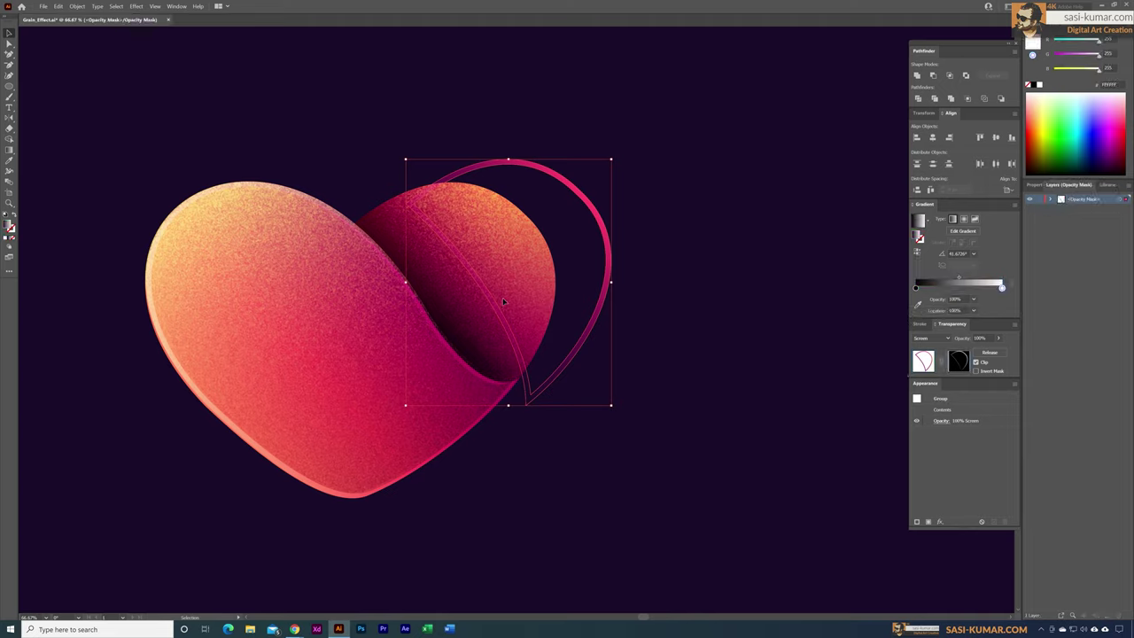
key("g")
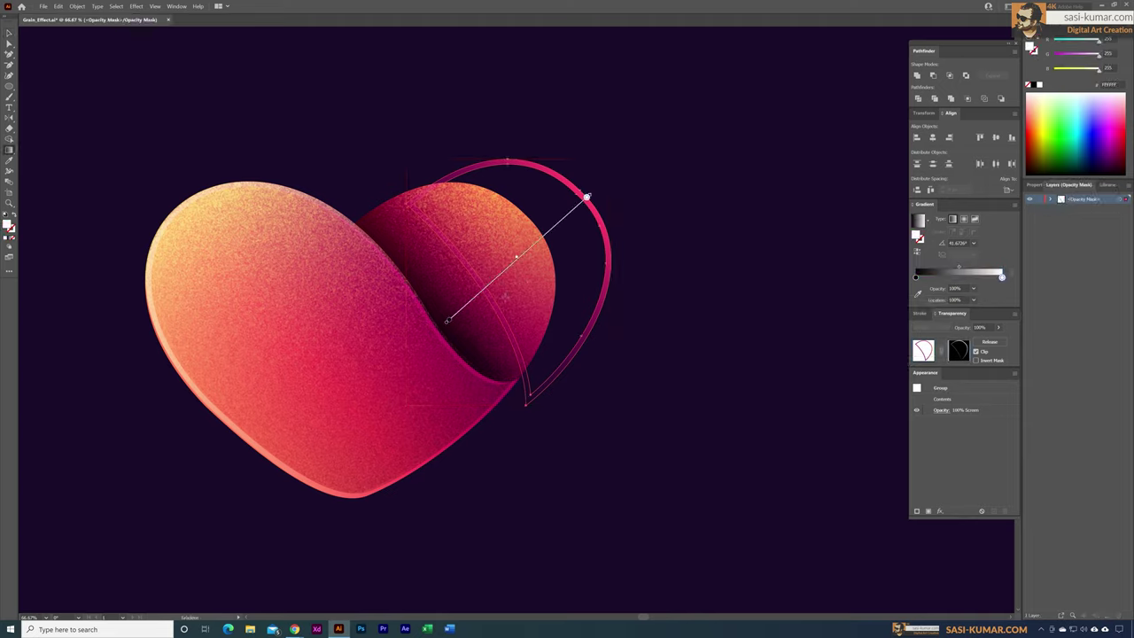
mouse_move(501, 294)
left_mouse_down()
mouse_move(579, 225)
mouse_move(557, 186)
left_mouse_up()
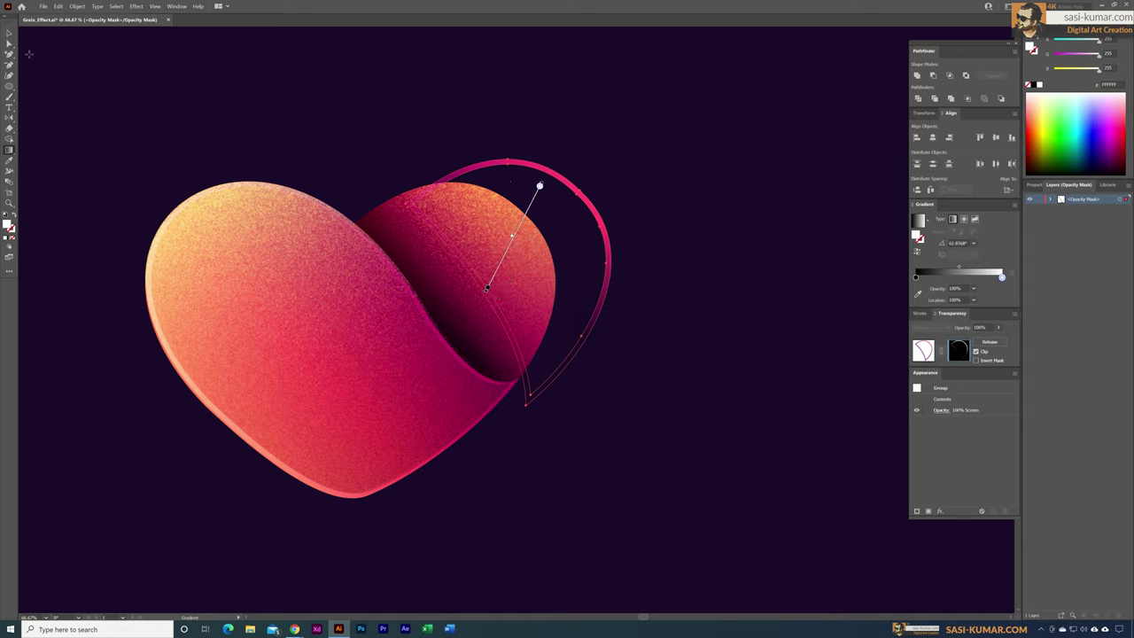
key("v")
left_click(525, 144)
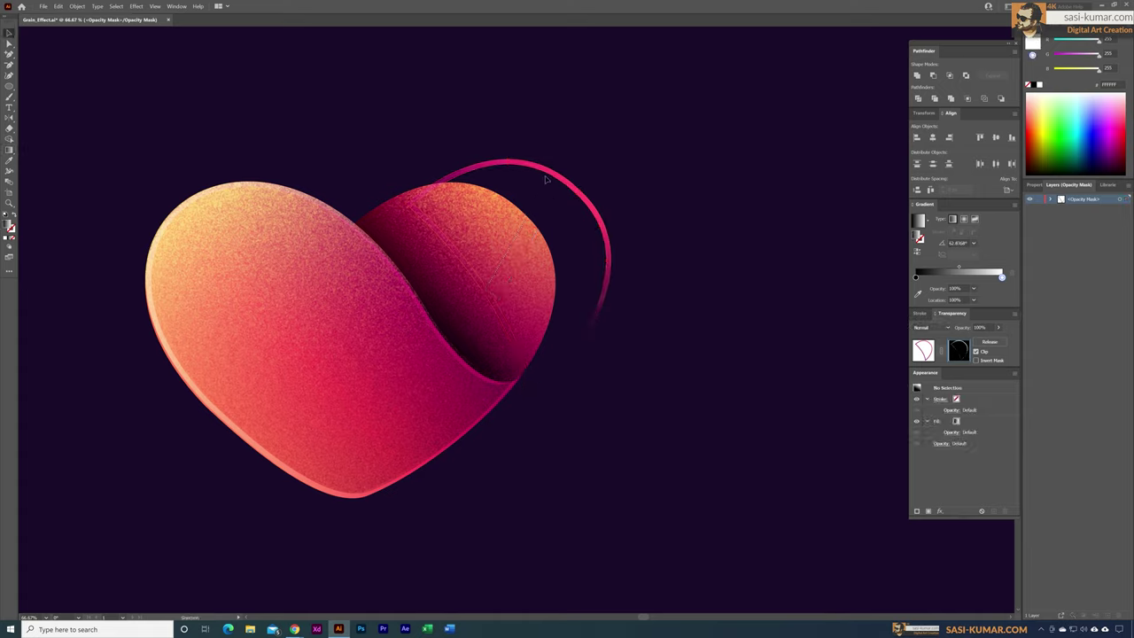
left_click(927, 353)
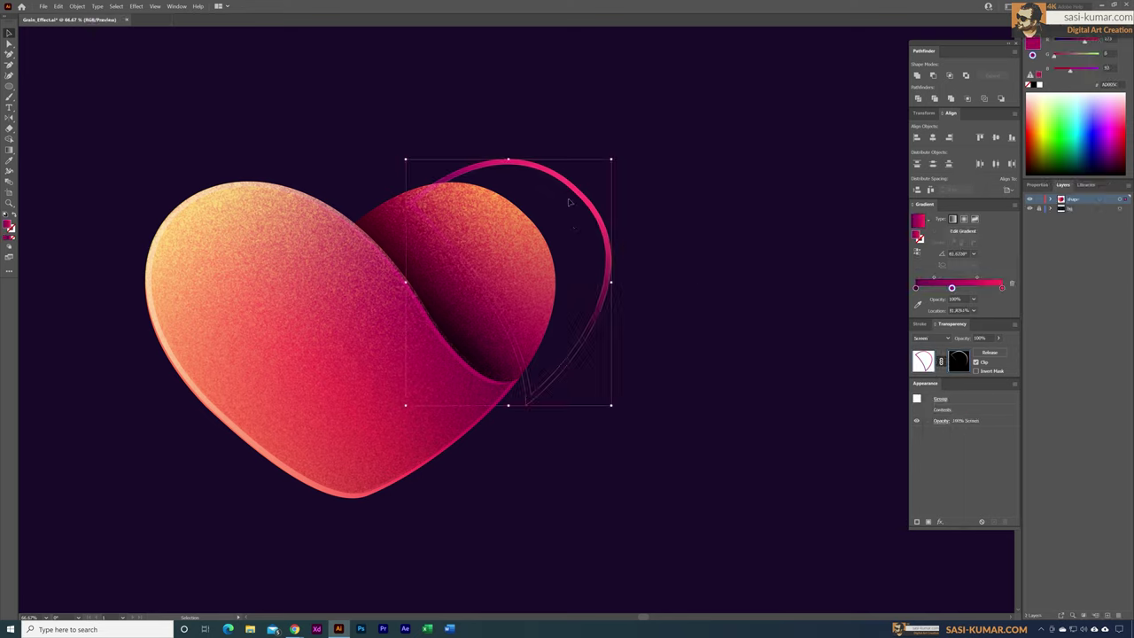
Step: Move the masked right outline back onto the edge of the right heart half
left_click_drag(571, 189, 511, 209)
left_click(688, 236)
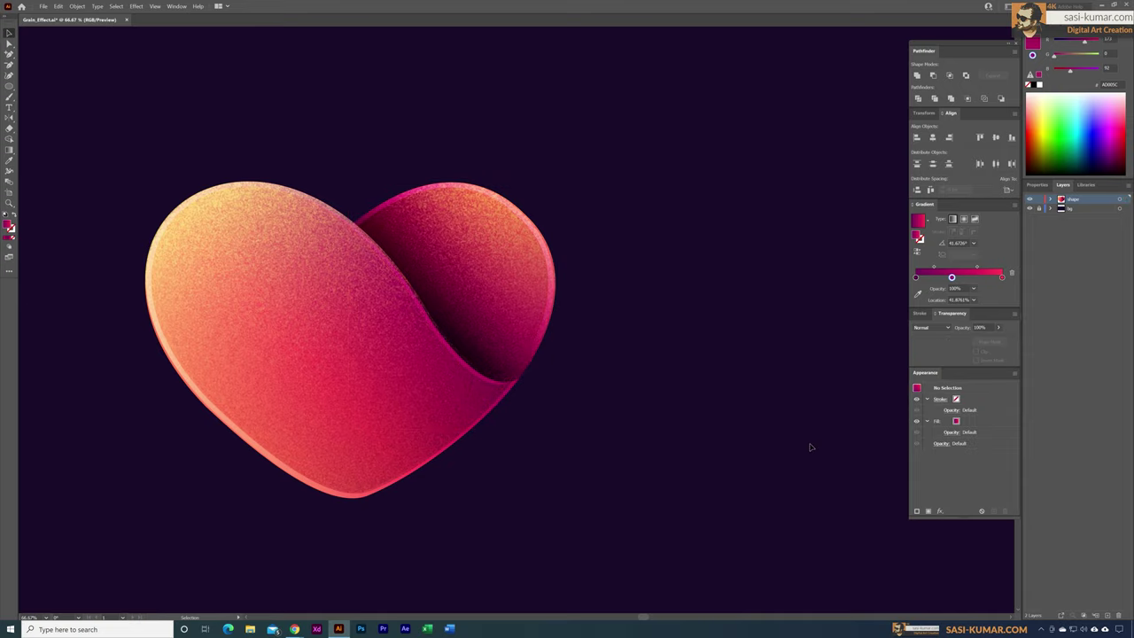
Step: Examine the whole heart with both masked rim highlights against the dark artboard
key("ctrl+minus")
key("ctrl+minus")
key("ctrl+minus")
left_click_drag(692, 372, 721, 355)
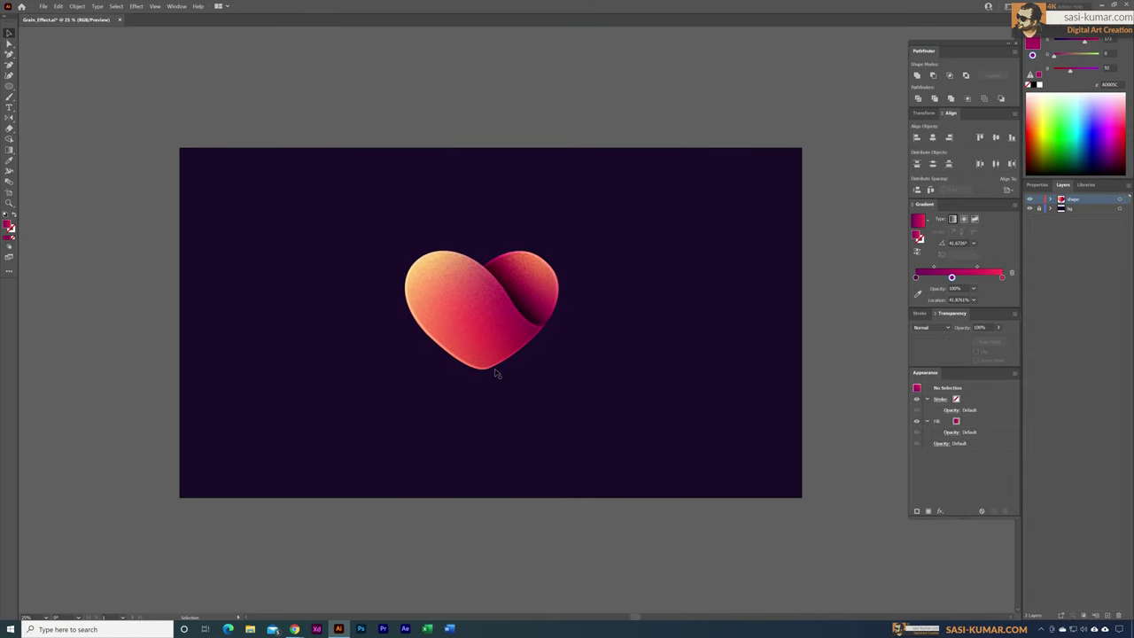
left_click(416, 319)
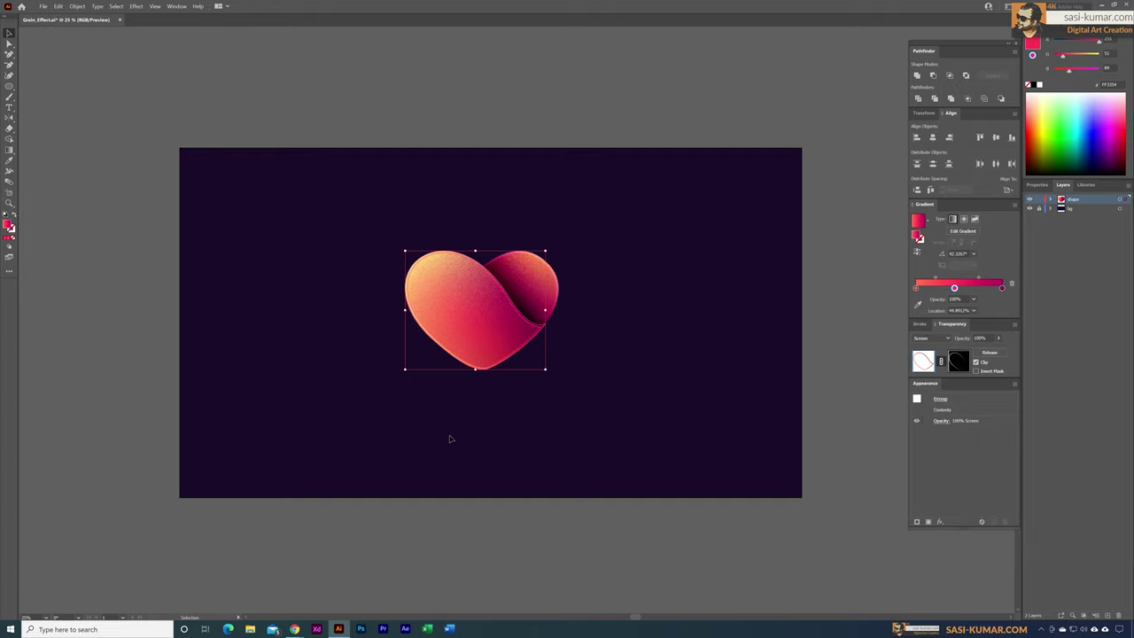
key("ctrl+equal")
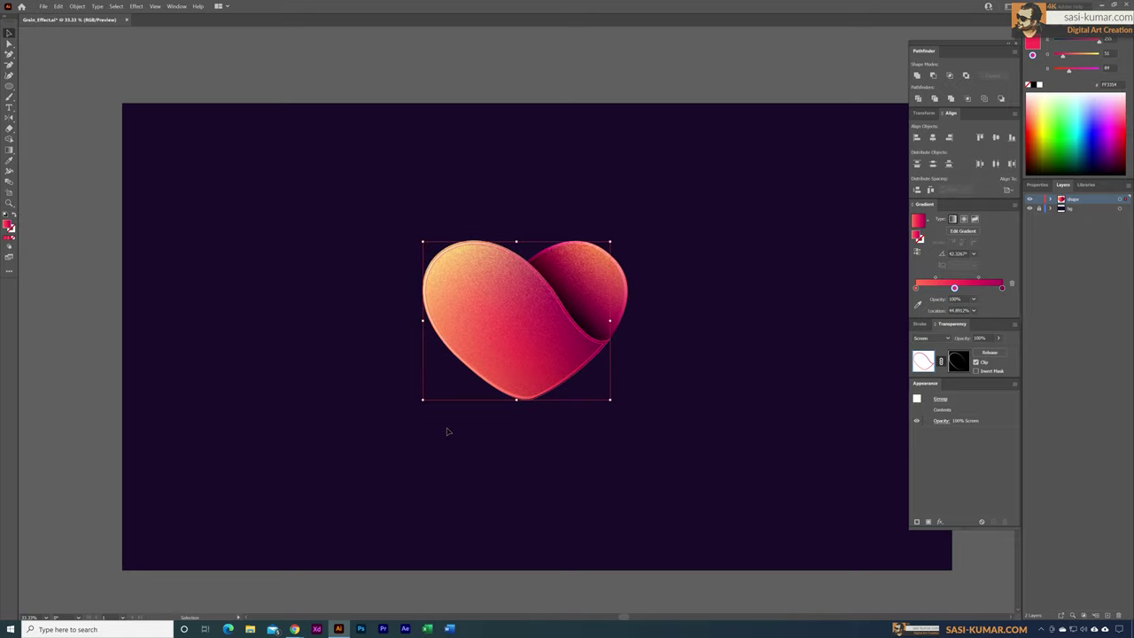
left_click(440, 142)
left_click_drag(552, 143, 519, 141)
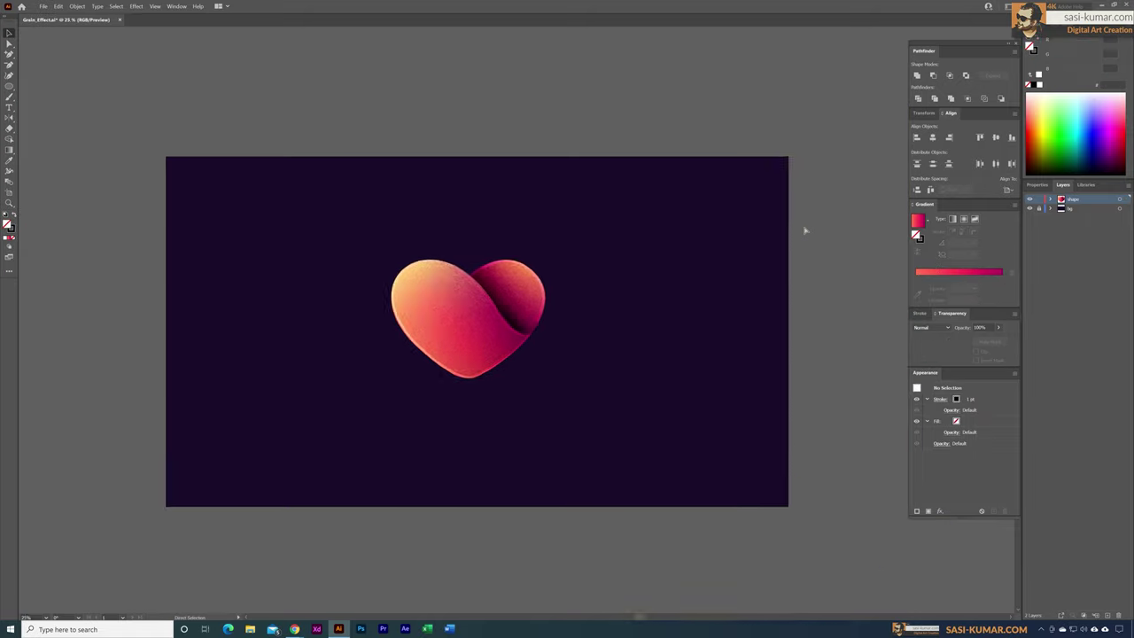
Step: Draw a curved Pen path about 51 px wide and 232 px tall just inside the left half's upper-left edge
key("ctrl+equal")
key("ctrl+equal")
key("ctrl+equal")
scroll(268, 310, "left", 1)
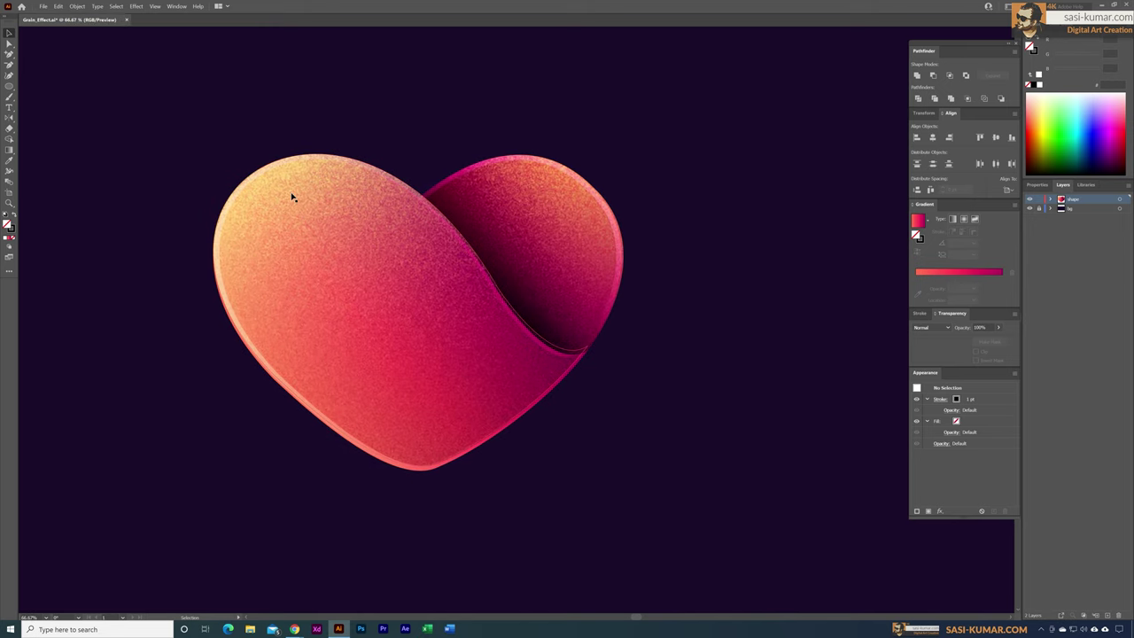
left_click(9, 54)
left_click_drag(8, 54, 39, 54)
left_click(260, 203)
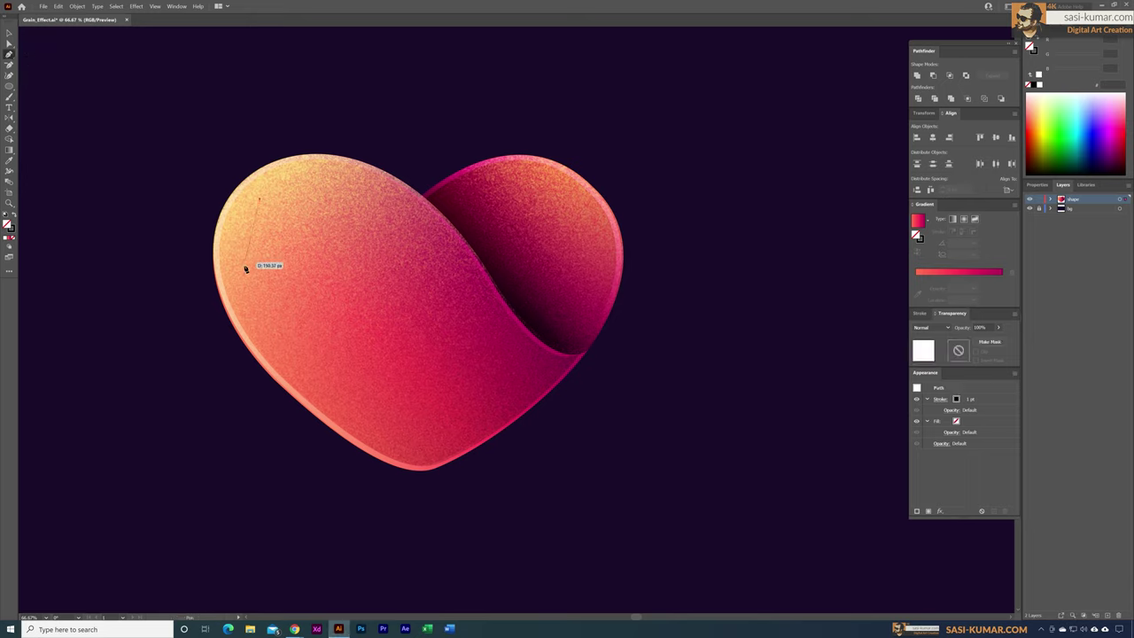
left_click(252, 304)
mouse_move(271, 336)
left_mouse_down()
mouse_move(296, 352)
mouse_move(293, 363)
mouse_move(283, 356)
left_mouse_up()
Step: Set the curved path's stroke weight to 12 pt with round caps
left_click(1038, 185)
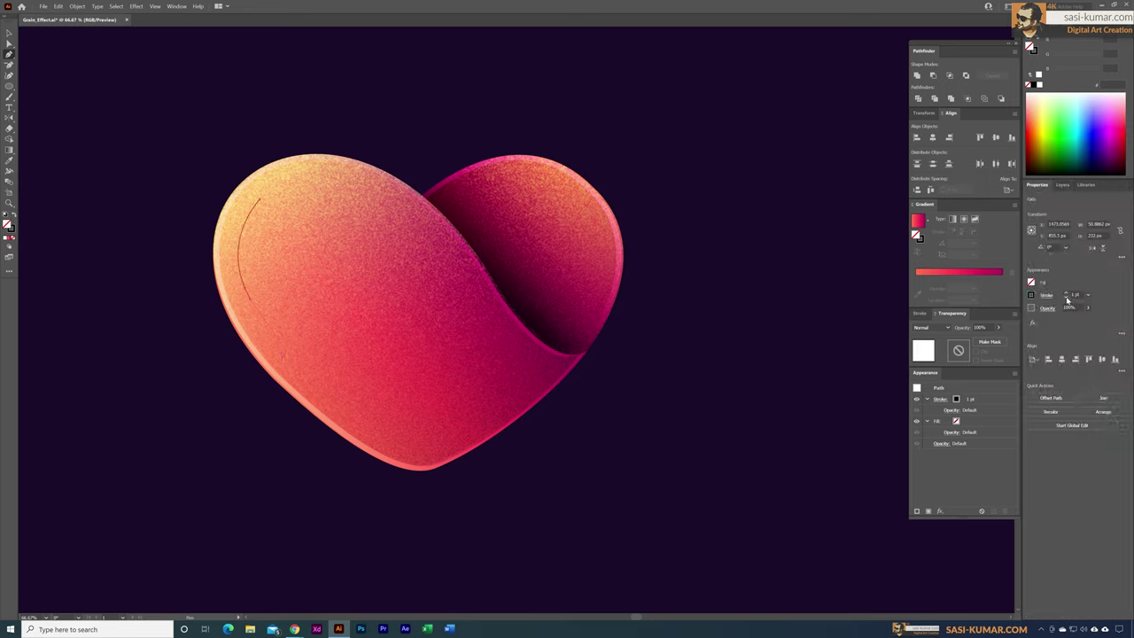
left_click(1075, 295)
type("132")
key("Return")
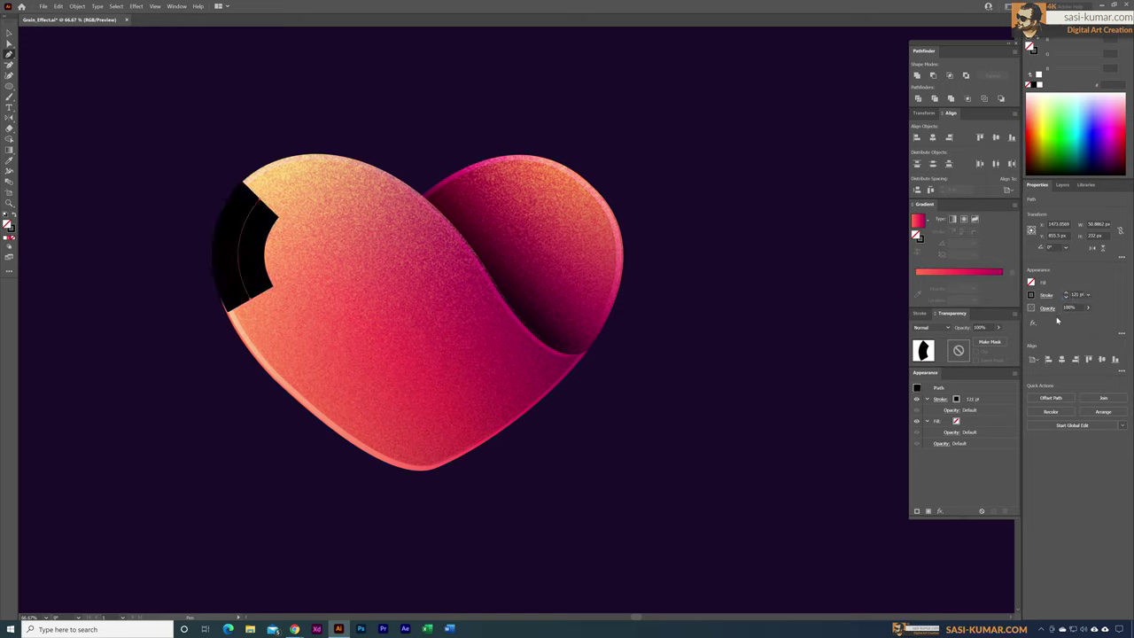
left_click(1076, 298)
type("12")
key("Return")
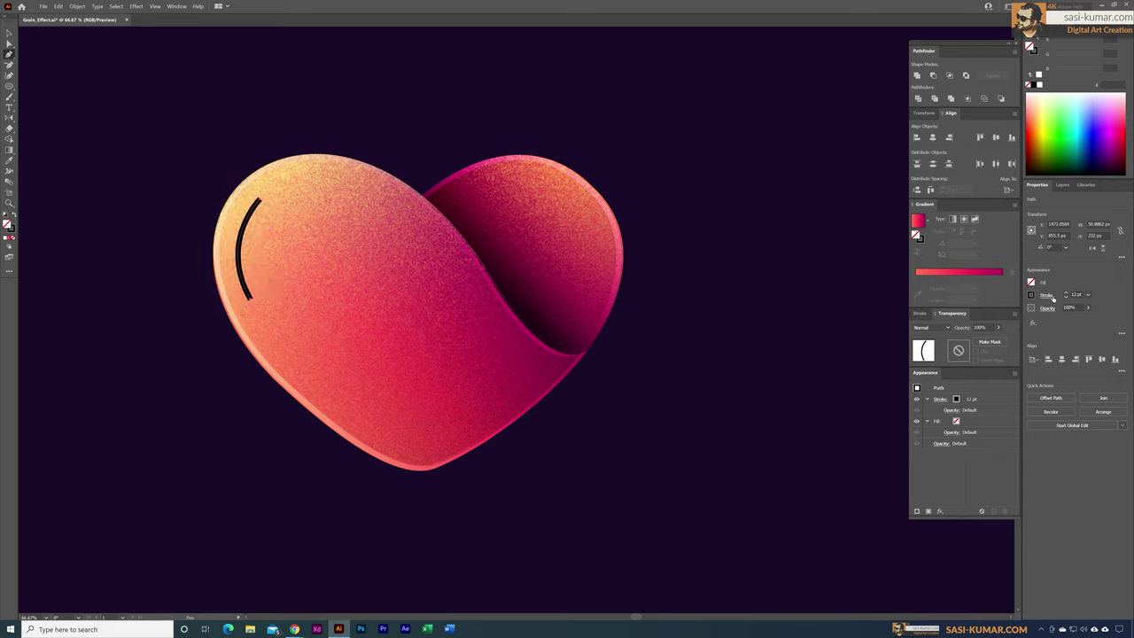
left_click(1050, 297)
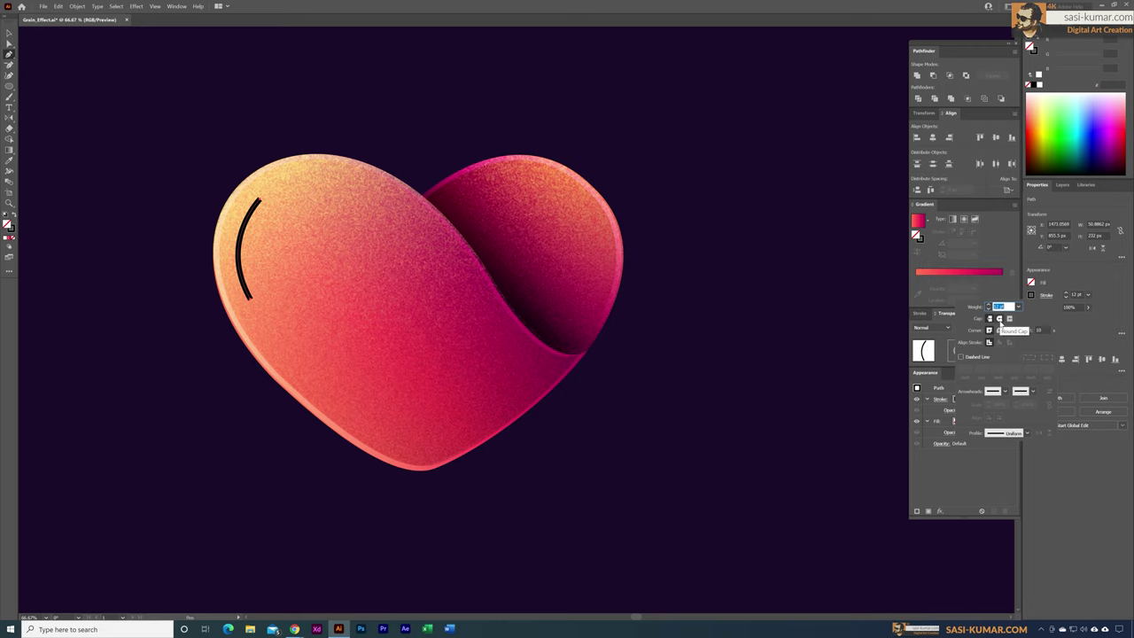
left_click(999, 319)
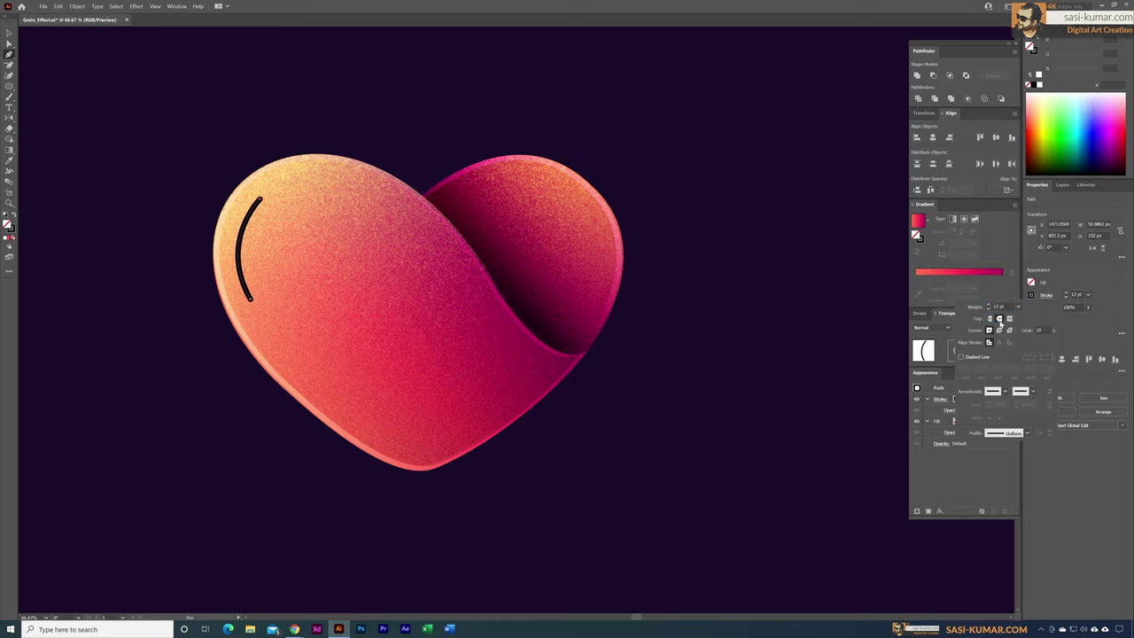
Step: Add two anchor points near the upper end of the gloss stroke and delete the segment between them to leave a gap
left_click(9, 34)
left_click(292, 143, "ctrl")
key("ctrl+plus")
key("ctrl+plus")
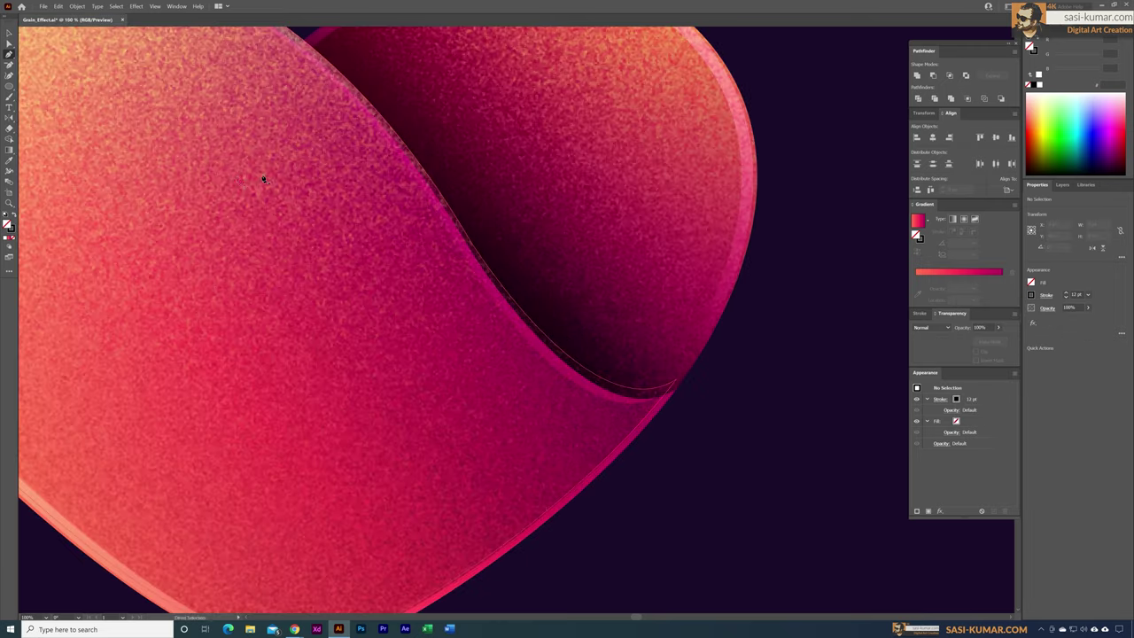
left_click_drag(232, 173, 467, 312)
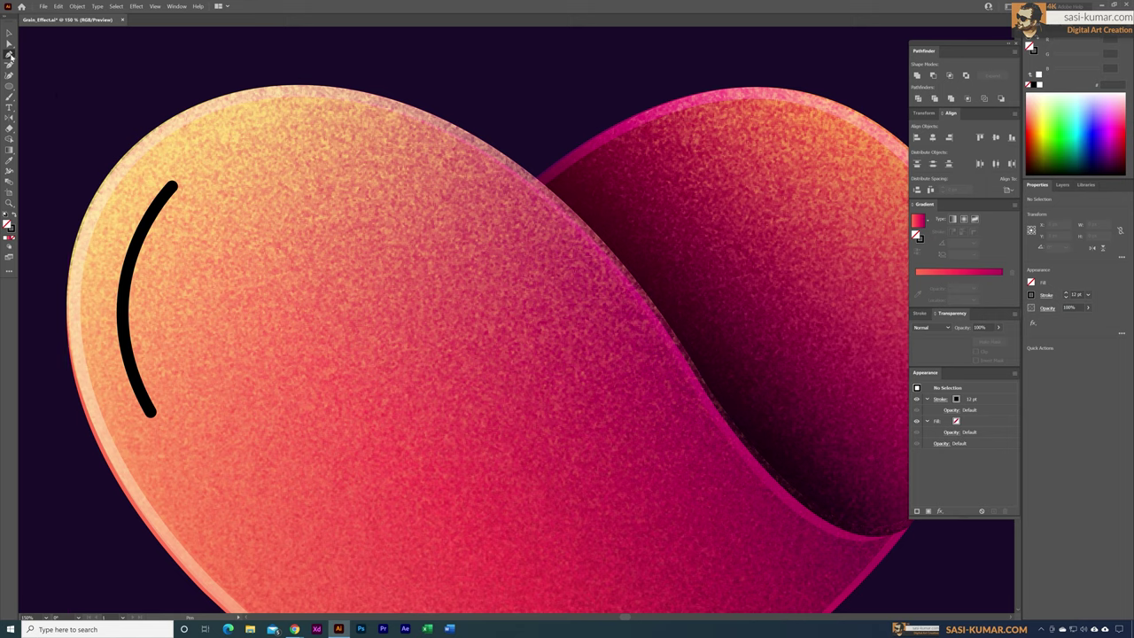
left_click_drag(10, 56, 42, 76)
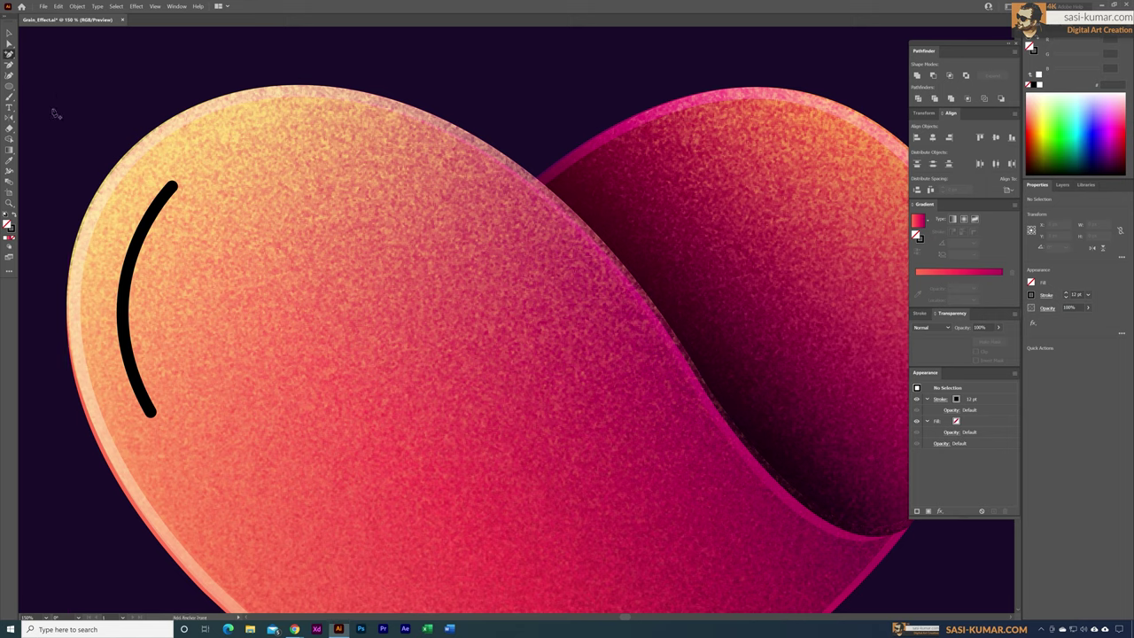
left_click(139, 243)
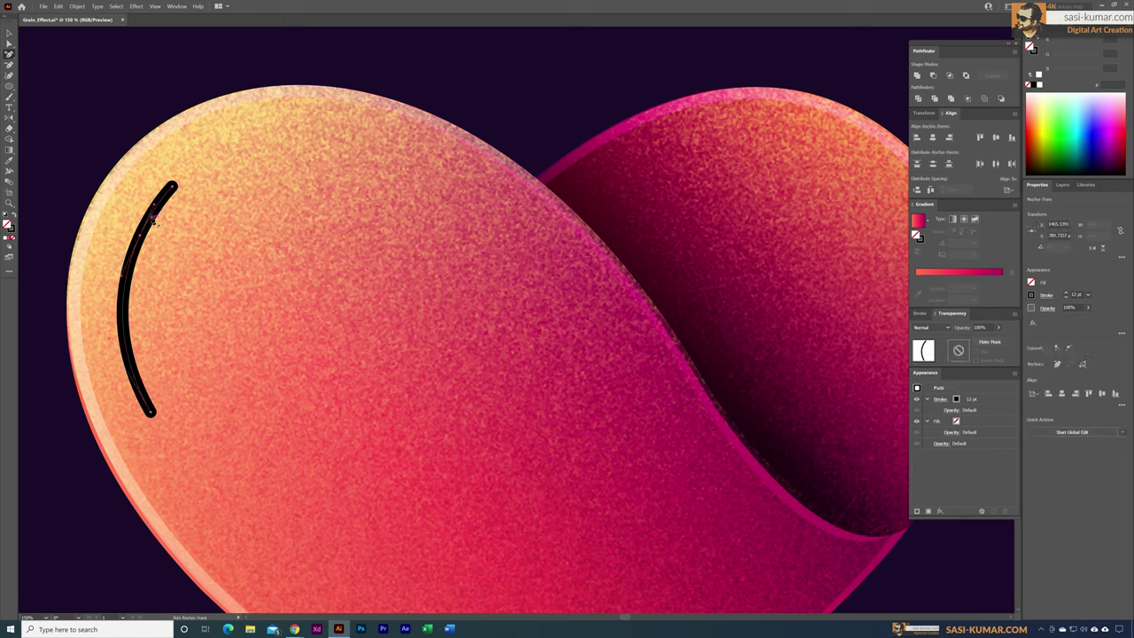
left_click(153, 211)
left_click(146, 224)
key("Delete")
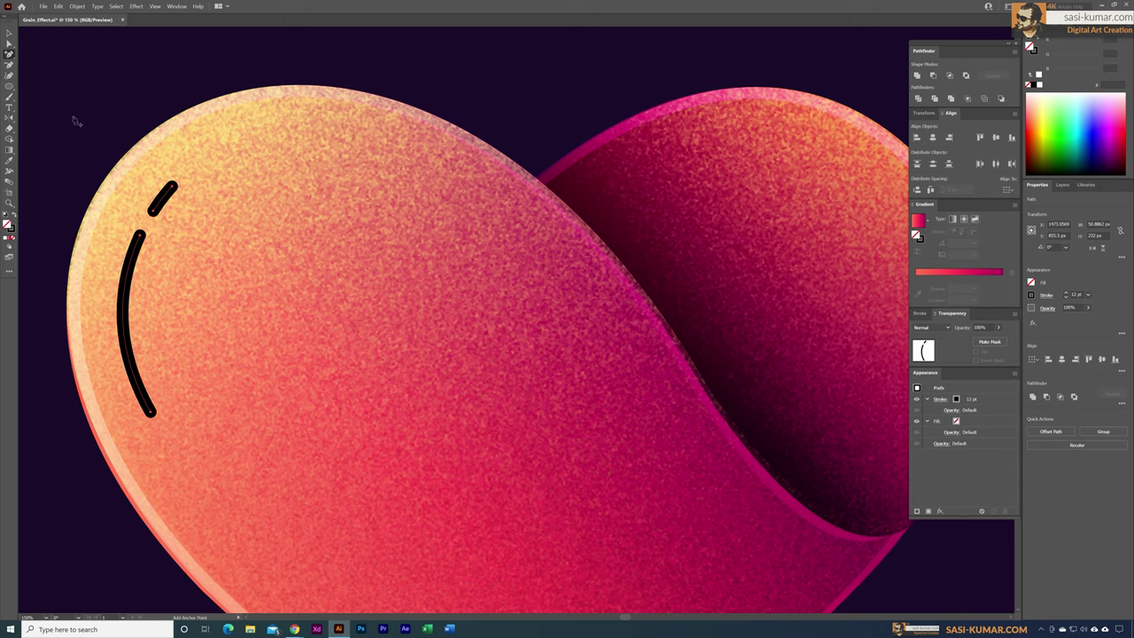
Step: Expand the fill and stroke of the split gloss line into shapes and fill them white
left_click(9, 34)
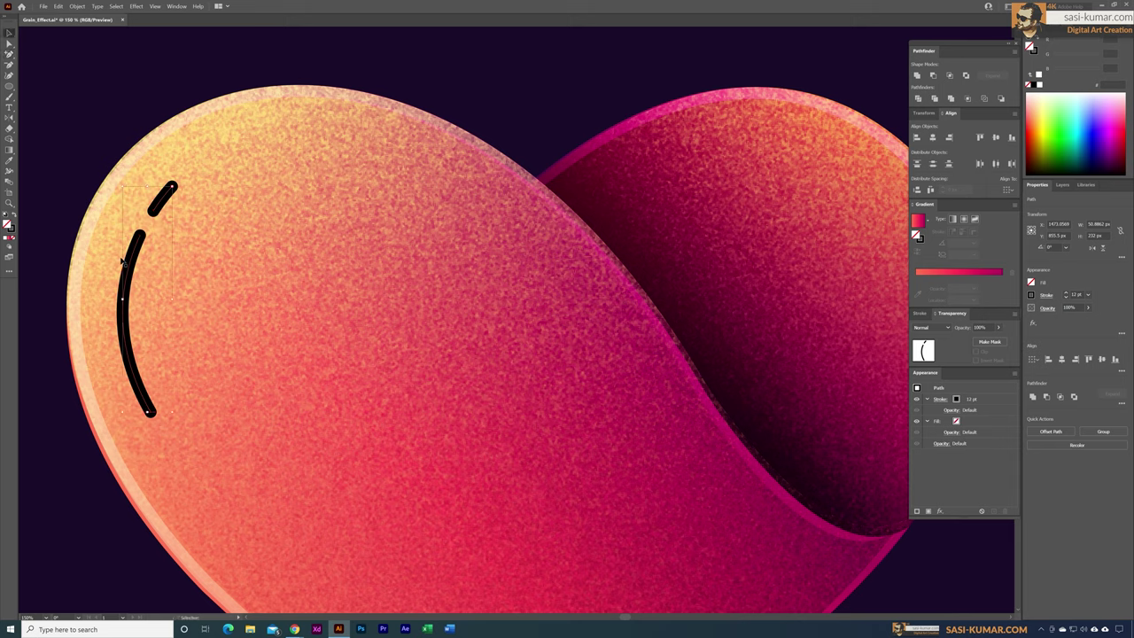
left_click(88, 11)
left_click(95, 112)
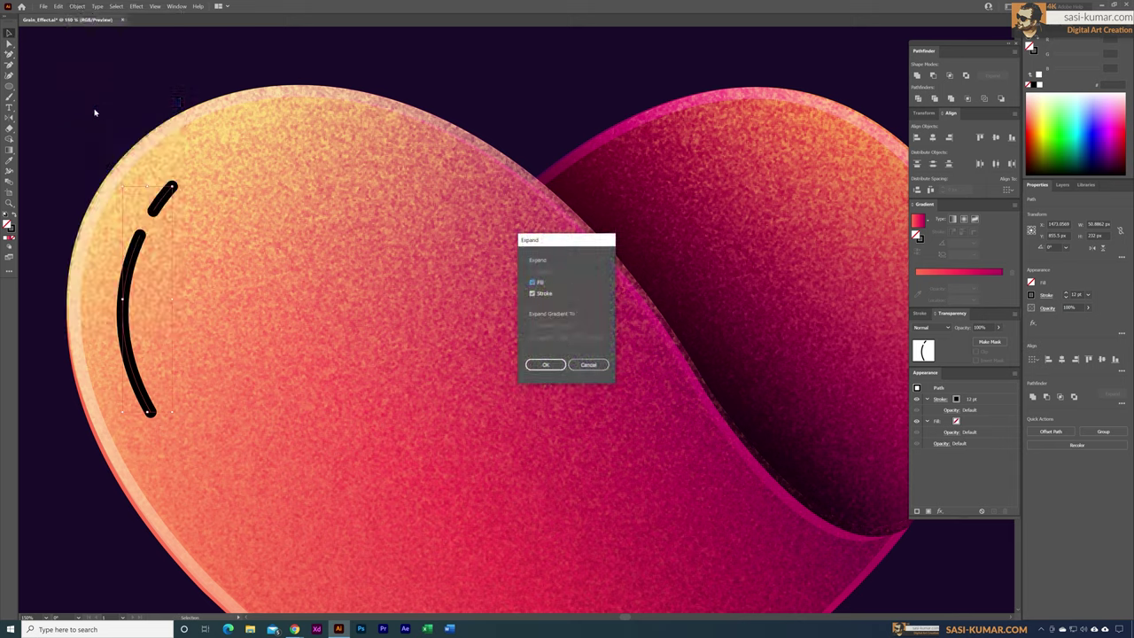
left_click(545, 364)
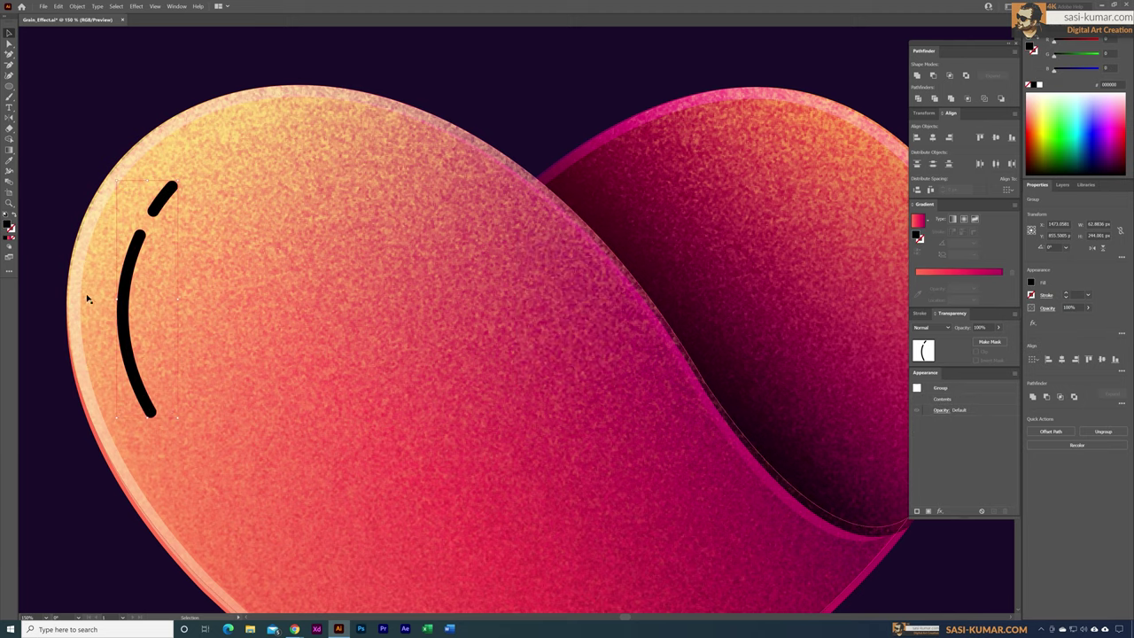
double_click(9, 228)
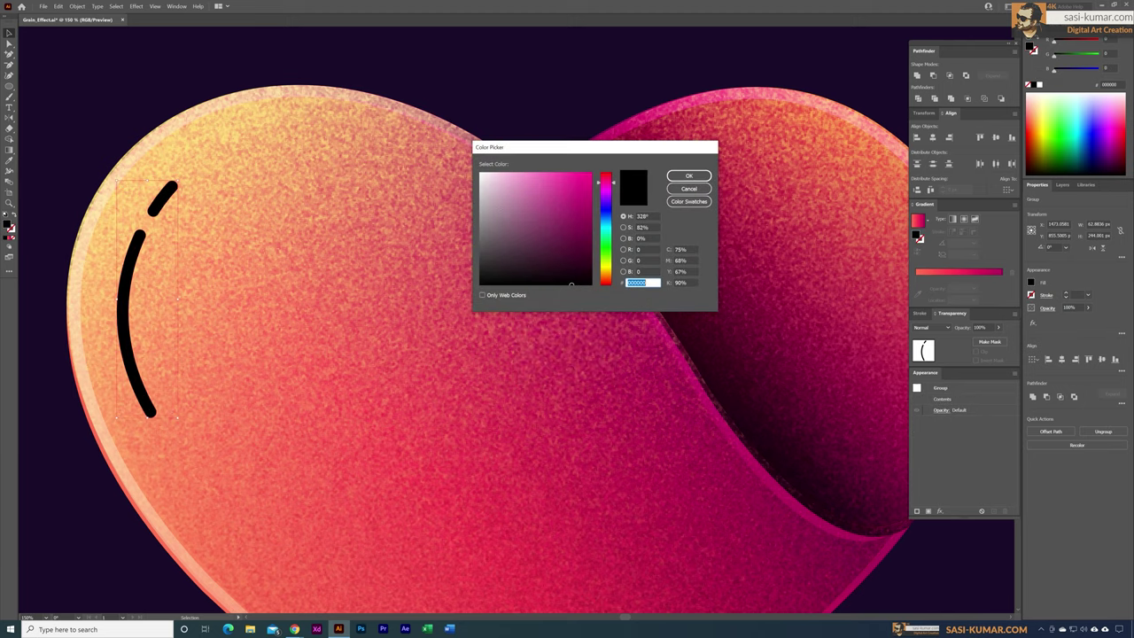
left_click(481, 173)
left_click(688, 176)
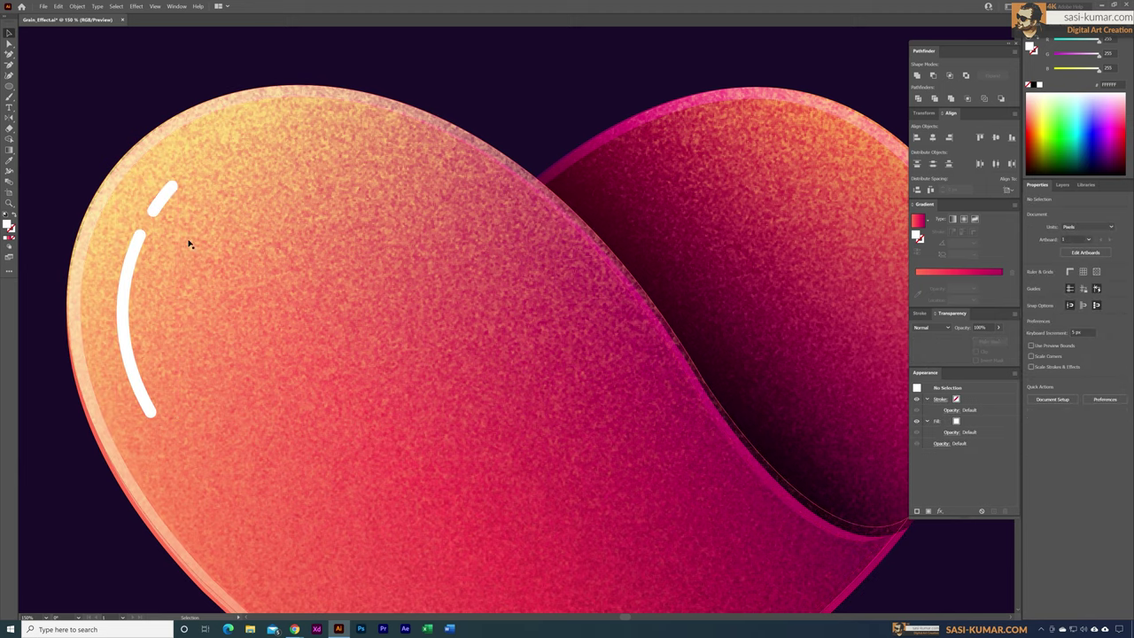
Step: Duplicate the white gloss shapes in place, fill the copy with light grey and apply the Grain effect to it
key("a")
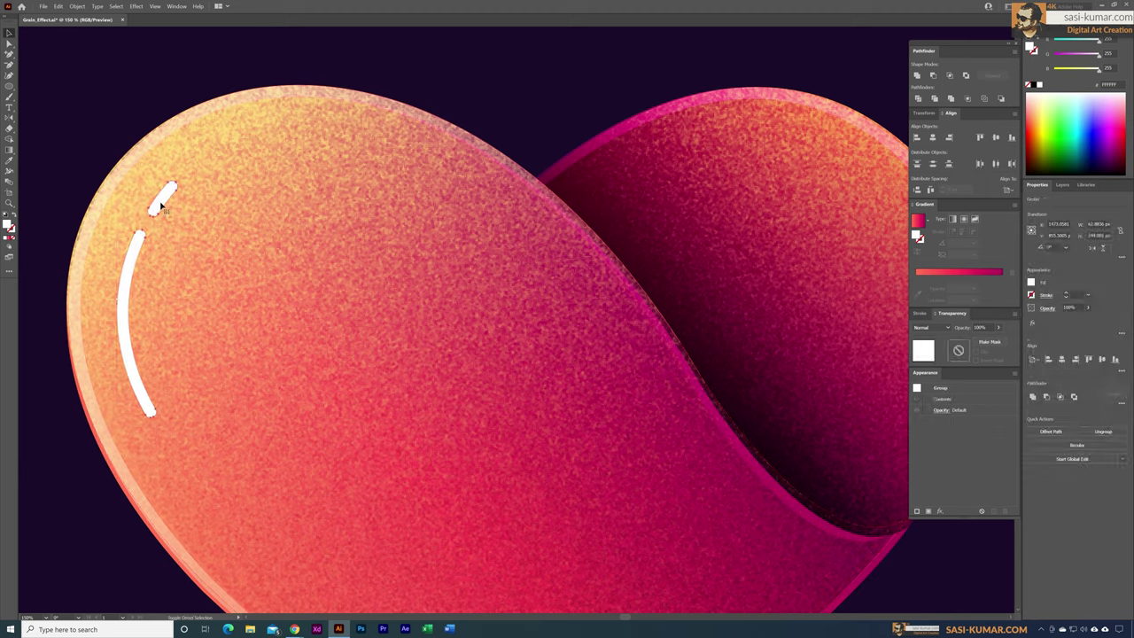
key("v")
double_click(11, 226)
left_click(483, 198)
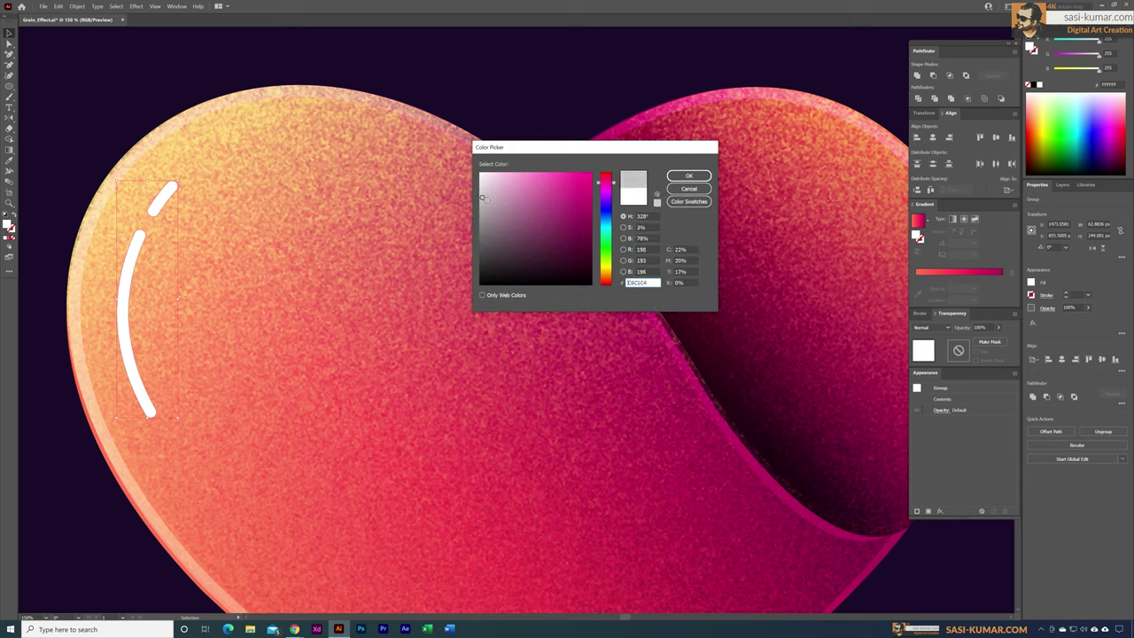
left_click(689, 175)
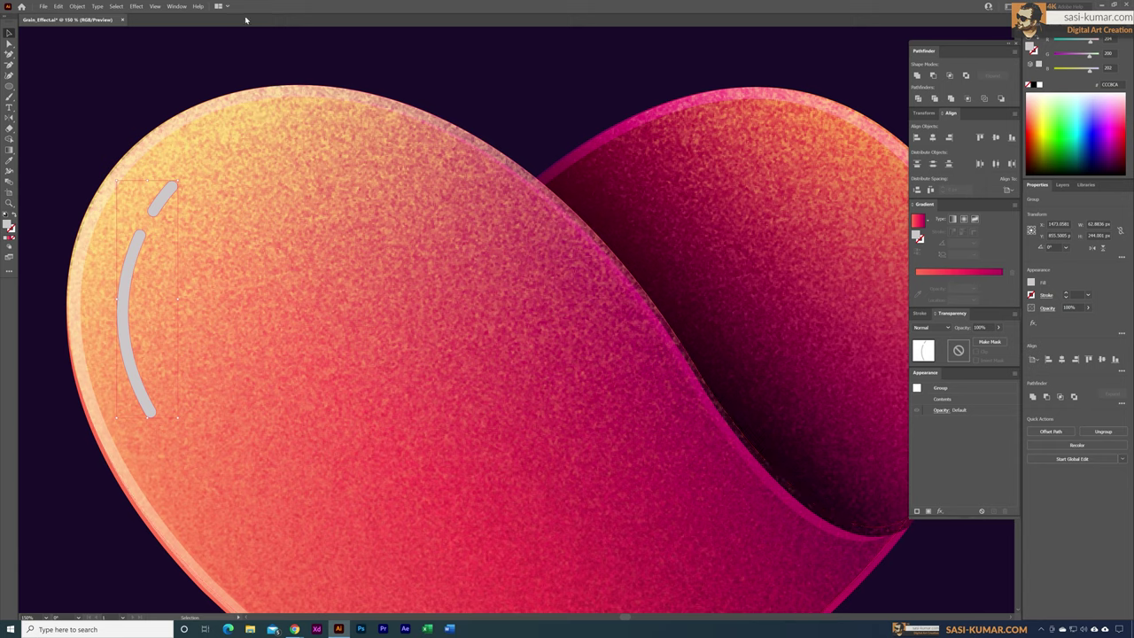
left_click(136, 7)
left_click(160, 15)
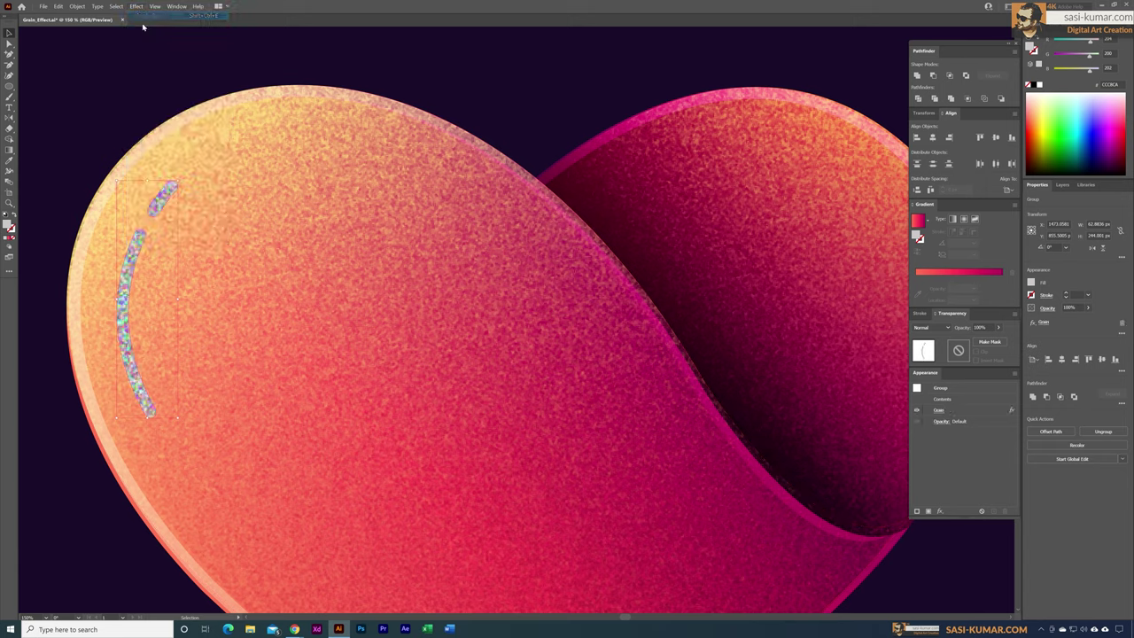
Step: Make an opacity mask for the white gloss shapes from their grainy copy
key("ctrl+a")
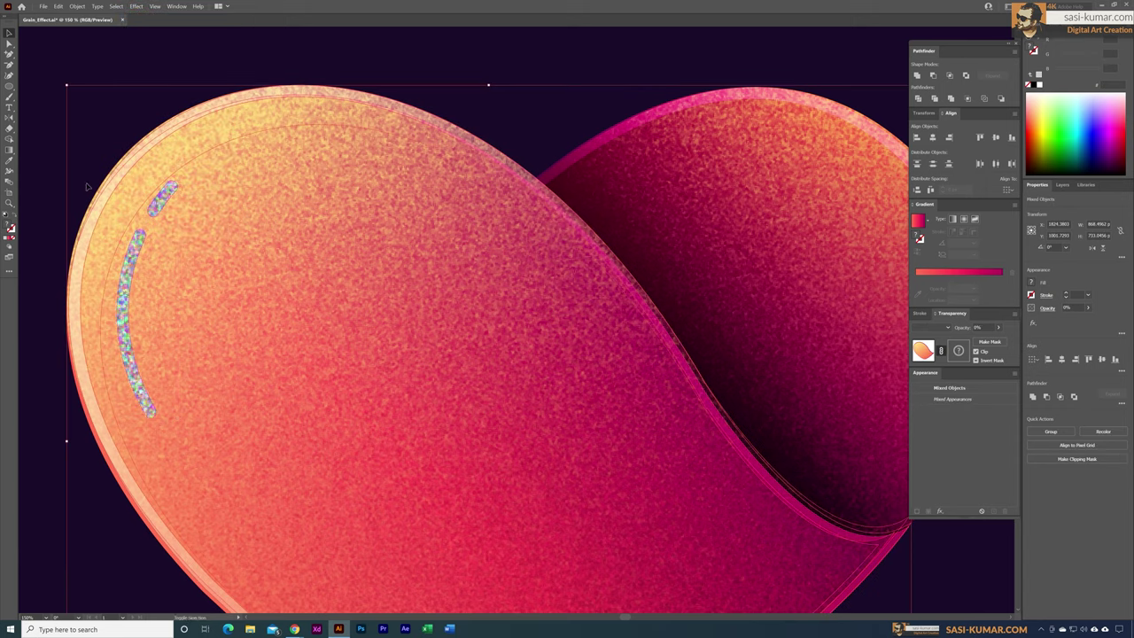
left_click(124, 249)
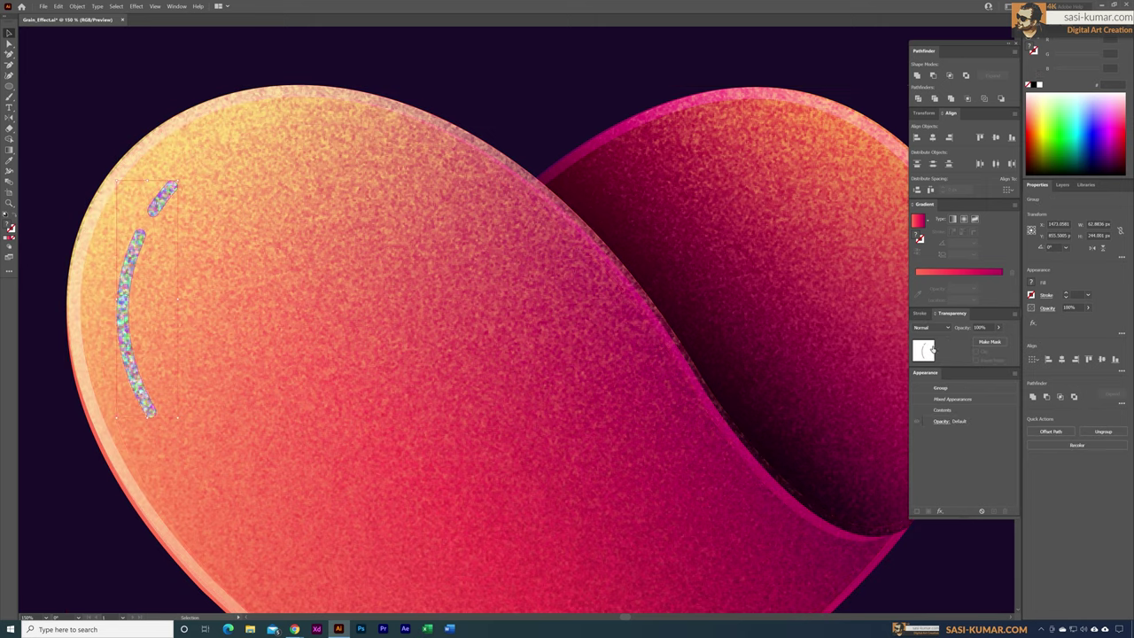
left_click(989, 342)
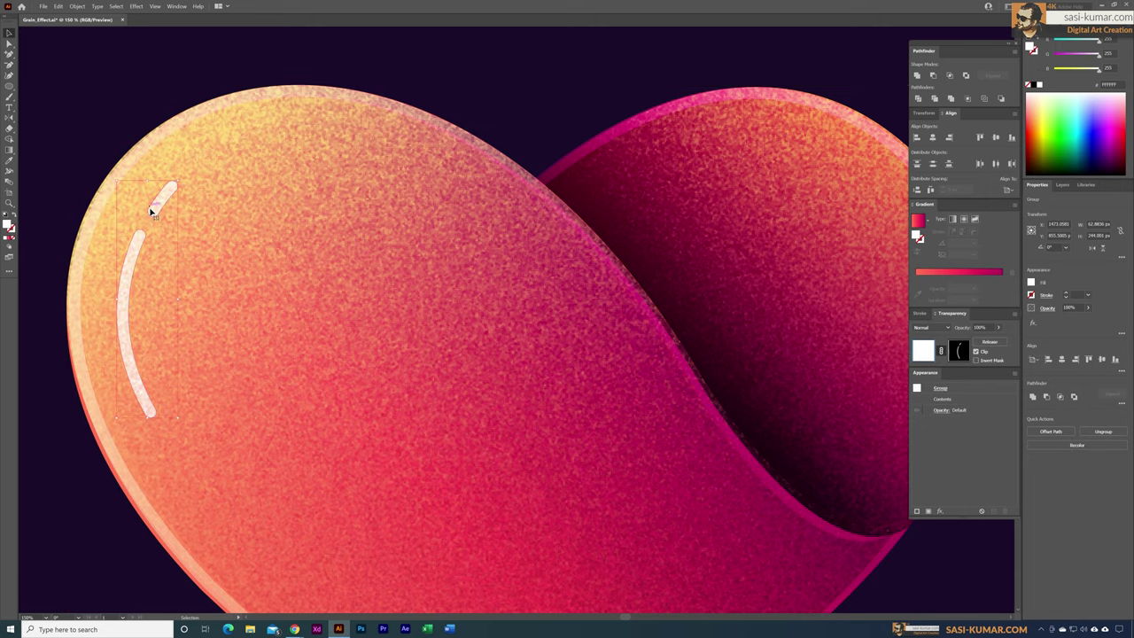
Step: Set the masked gloss highlight's blend mode to Overlay and deselect it
key("ctrl+minus")
key("ctrl+minus")
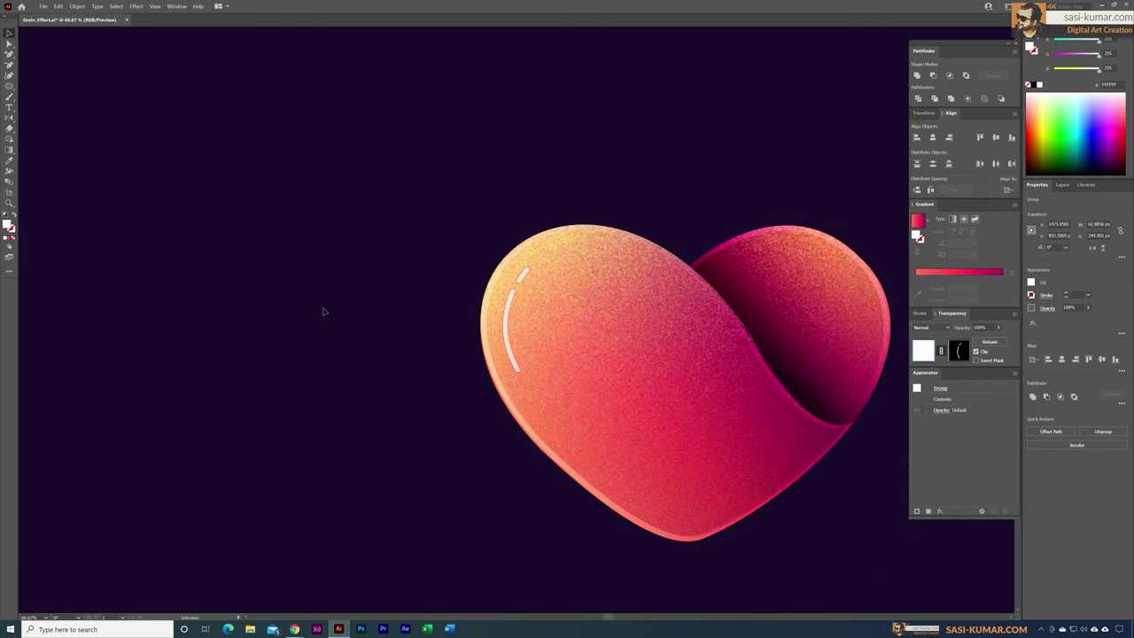
left_click_drag(843, 349, 638, 309)
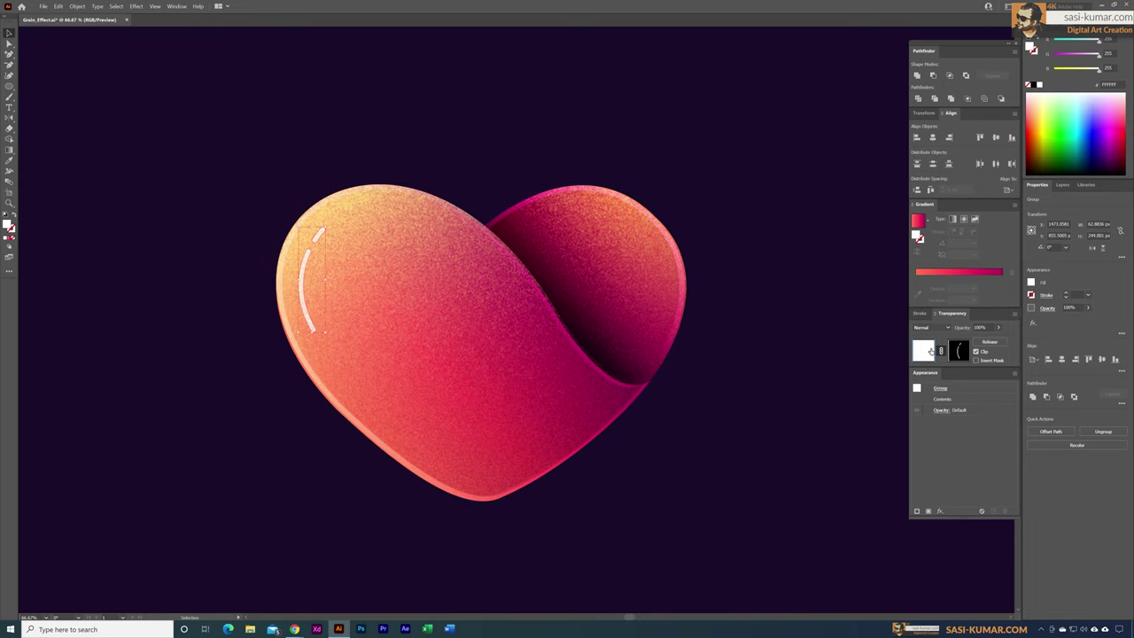
left_click(930, 328)
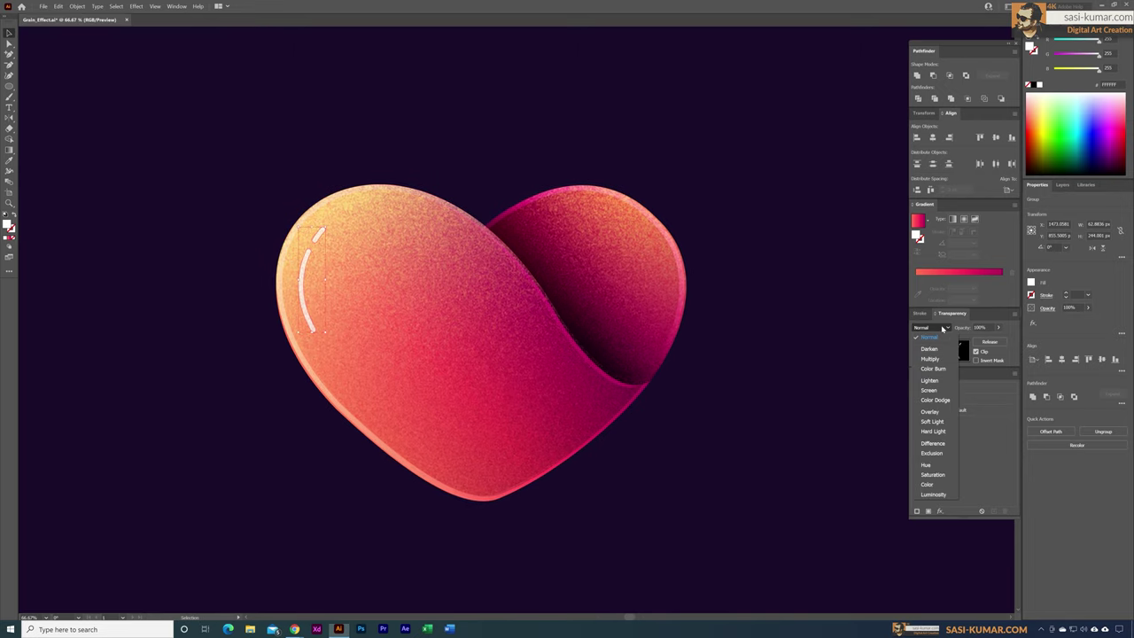
left_click(931, 412)
left_click(398, 152)
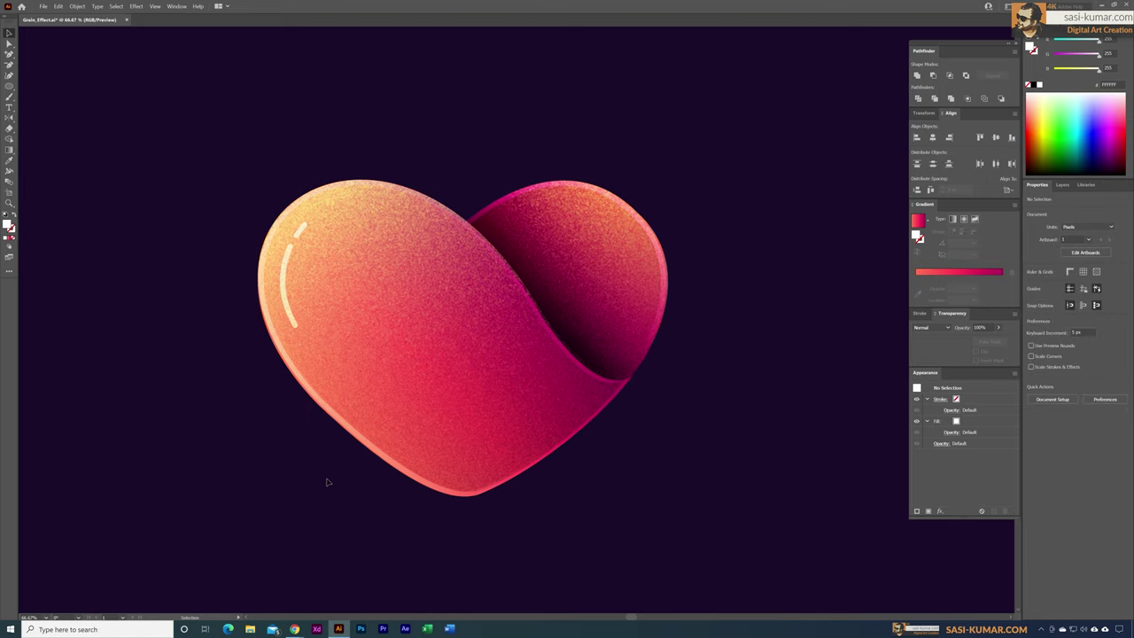
Step: Examine the finished heart with its gloss highlight on the whole artboard
left_click_drag(476, 444, 463, 416)
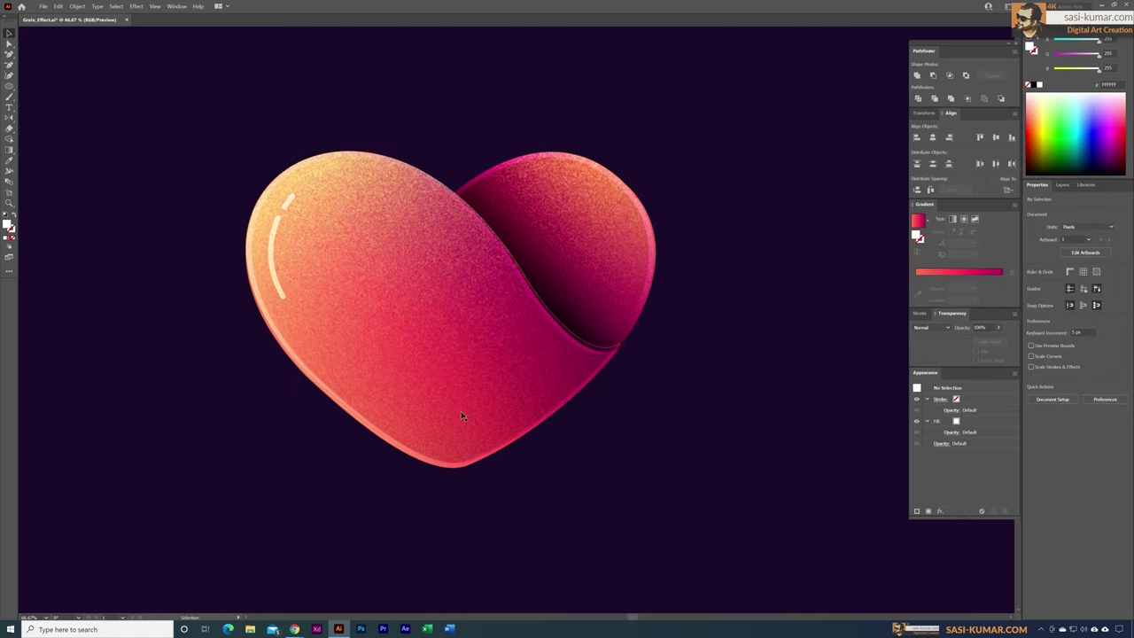
scroll(645, 413, "down", 3)
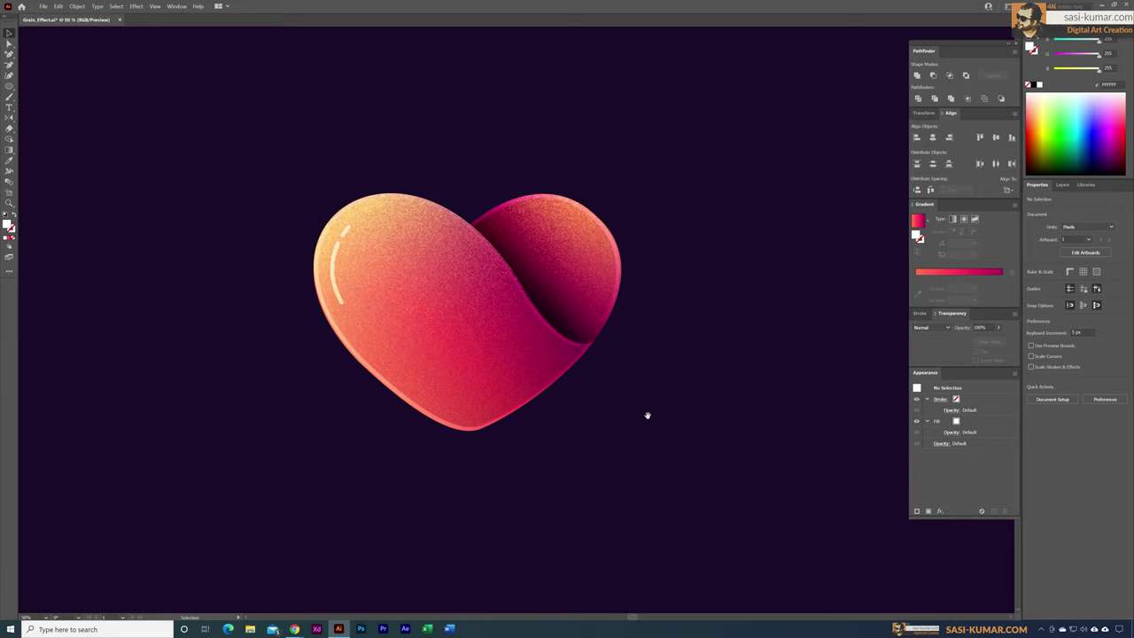
scroll(638, 411, "up", 1)
left_click_drag(669, 405, 628, 382)
key("ctrl+minus")
key("ctrl+minus")
scroll(431, 367, "right", 2)
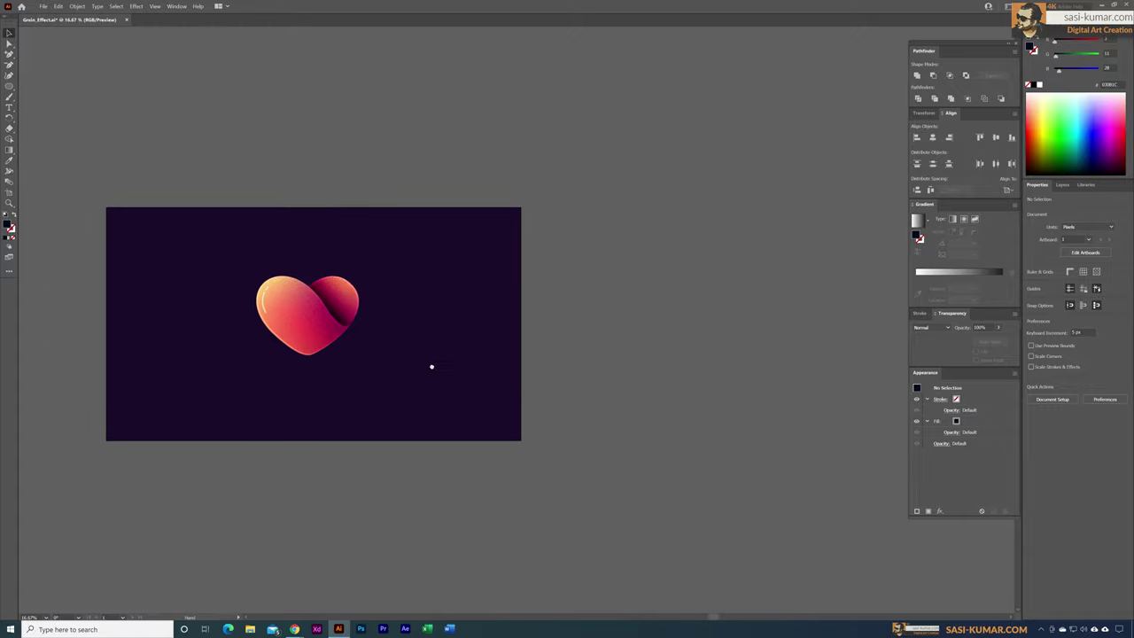
Step: Draw a dark navy circle of 625 px diameter on the empty canvas to the right of the artboard
scroll(405, 362, "up", 1)
scroll(590, 337, "right", 2)
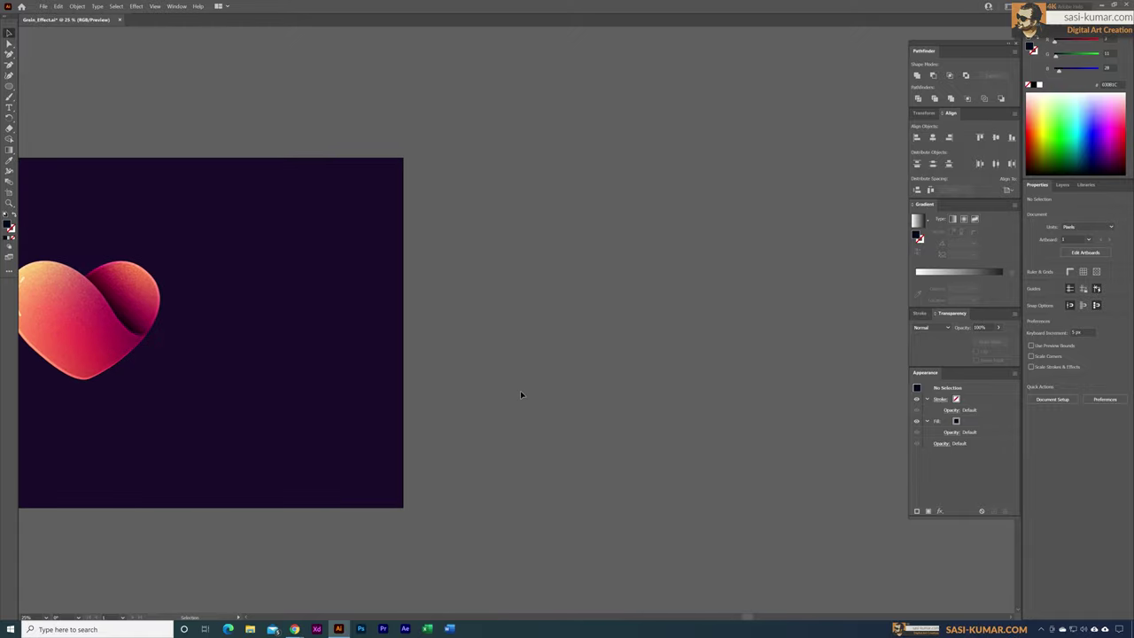
left_click_drag(10, 86, 53, 108)
left_click_drag(477, 216, 578, 316)
key("v")
left_click(622, 175)
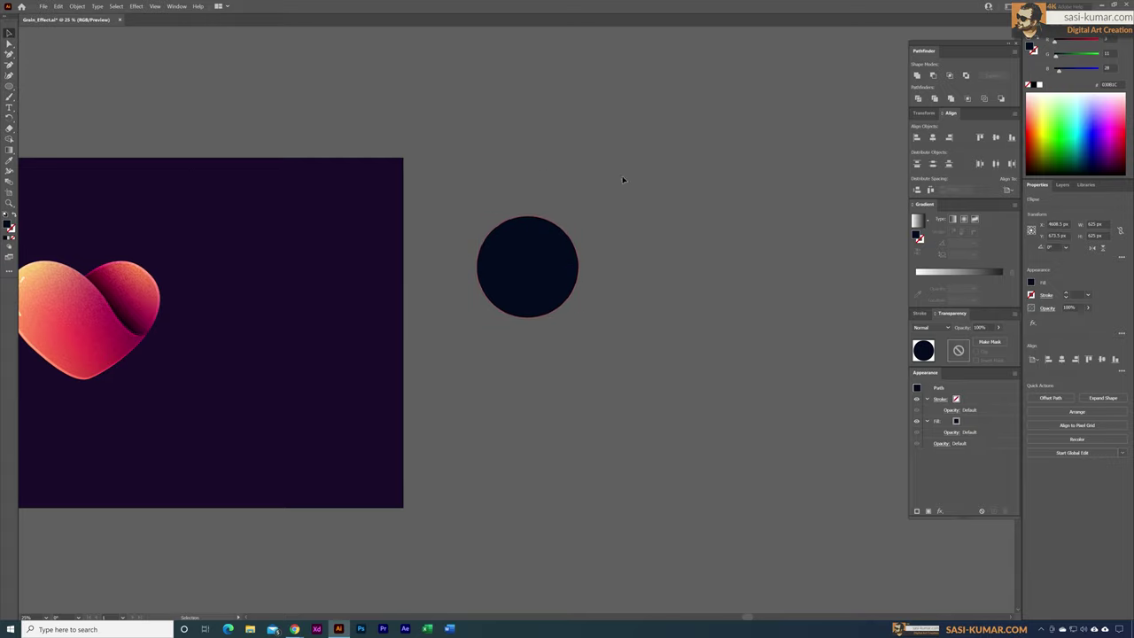
Step: Turn the navy circle into a lower half circle by setting its pie start angle to 180°
left_click(551, 262)
left_click(1122, 256)
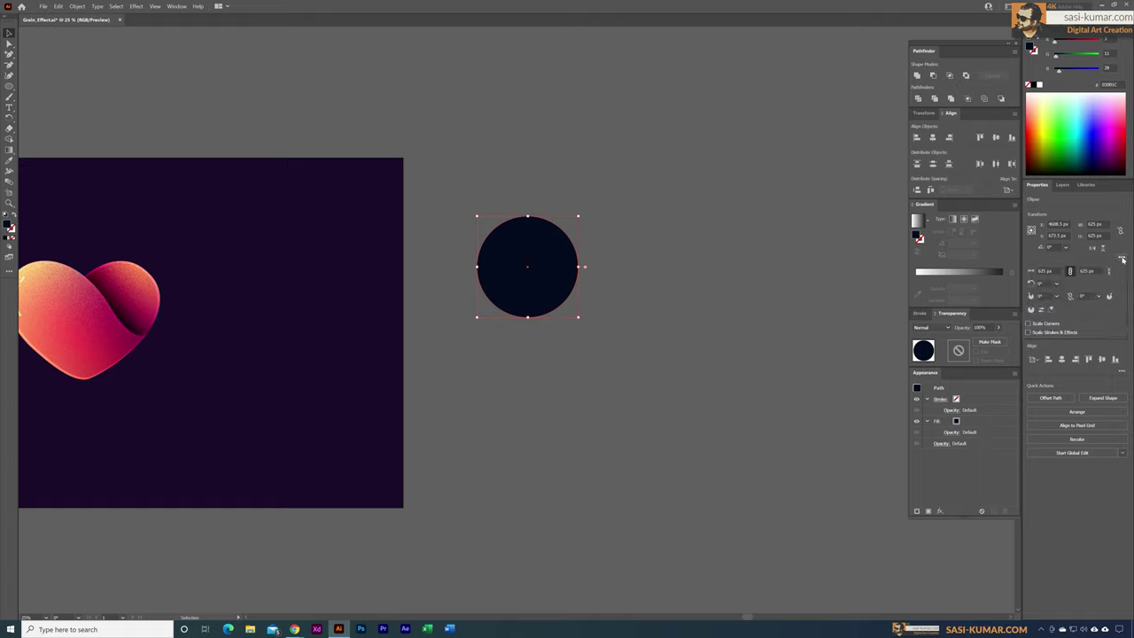
left_click(1043, 296)
type("180")
key("Return")
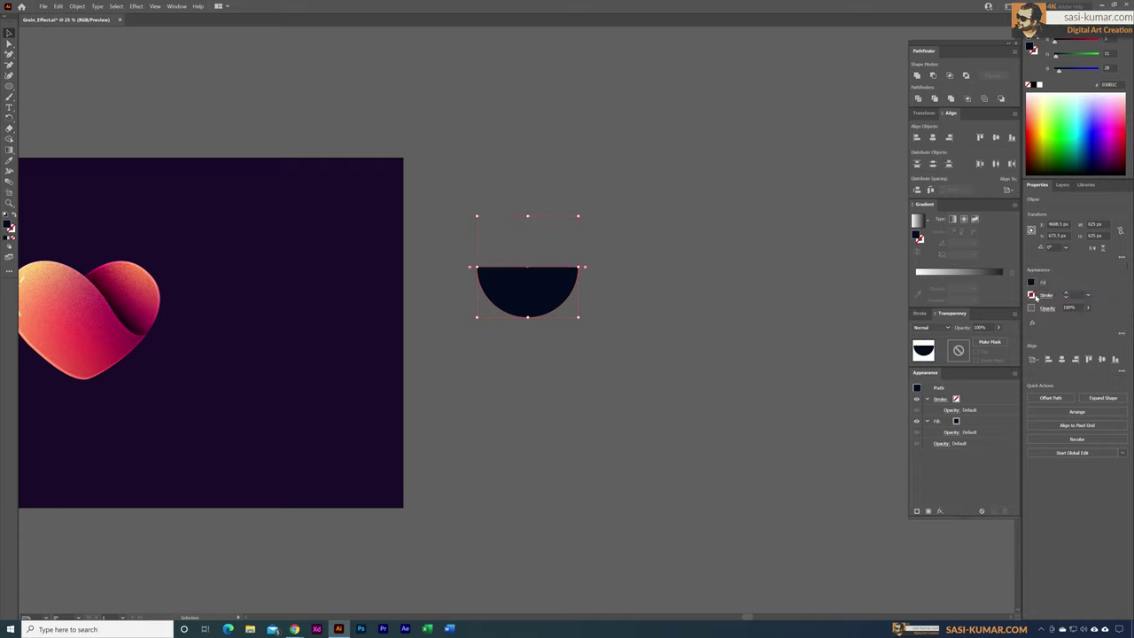
left_click(478, 375)
left_click(535, 299)
left_click(594, 342)
left_click(546, 305)
Step: Draw a second circle of 735 px diameter over the half circle and shift it toward the half circle's lower left
key("ctrl+plus")
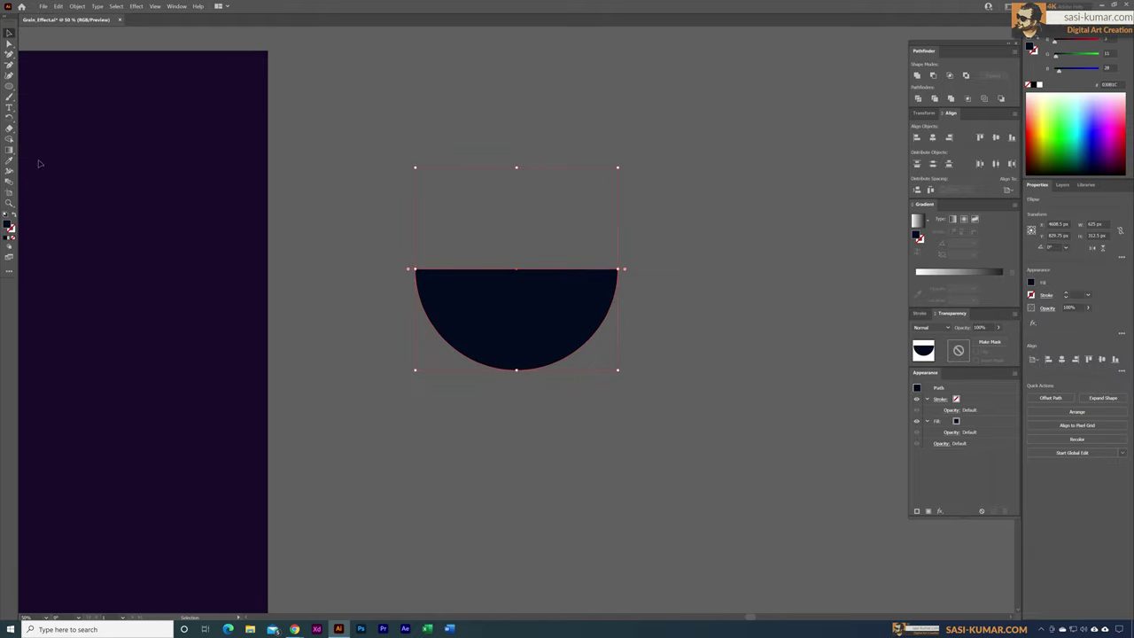
left_click_drag(10, 86, 44, 104)
left_click_drag(399, 277, 634, 514)
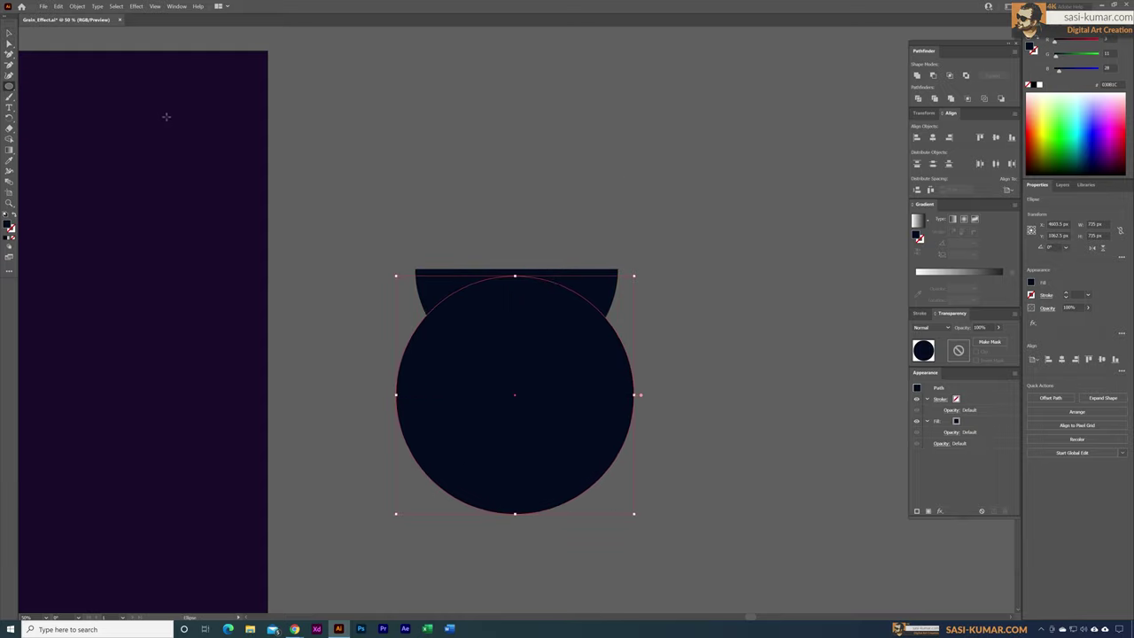
left_click(9, 32)
left_click_drag(534, 342, 512, 345)
key("space")
left_click_drag(616, 439, 582, 390)
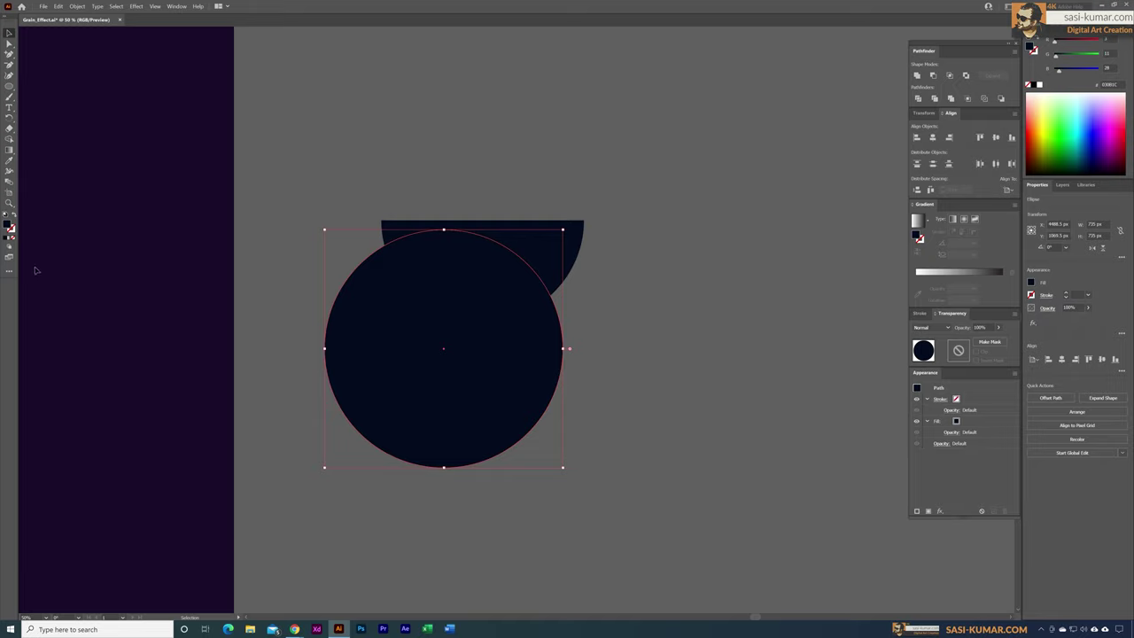
Step: Give the large circle a white-to-black linear gradient at about 49° and switch its black stop to RGB colour mode
left_click(9, 238)
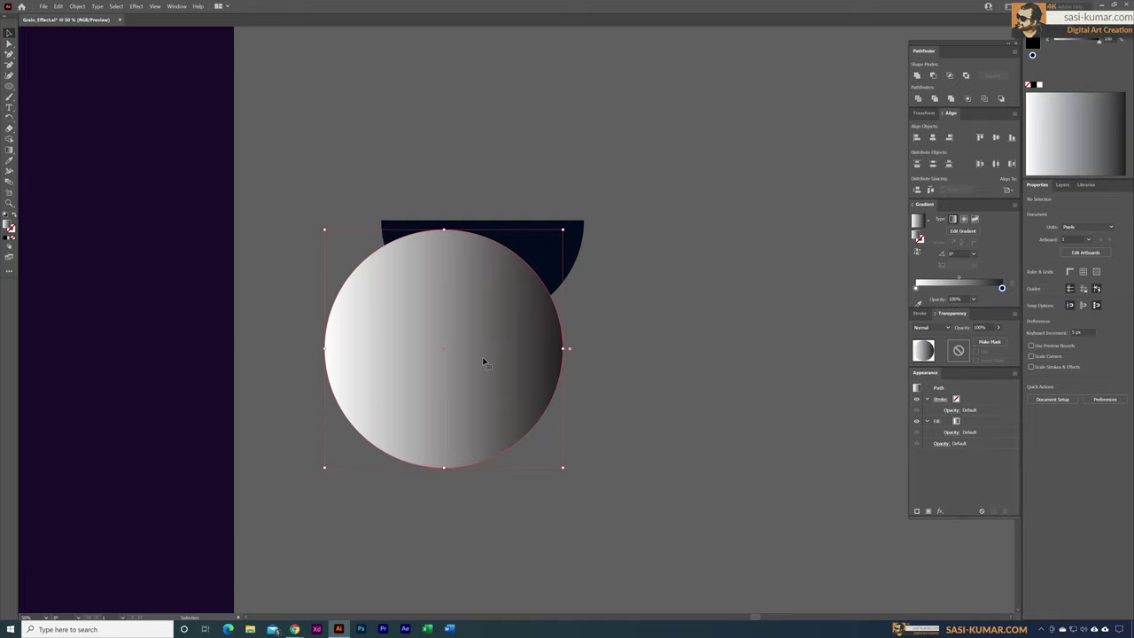
key("g")
left_click_drag(363, 440, 512, 268)
key("v")
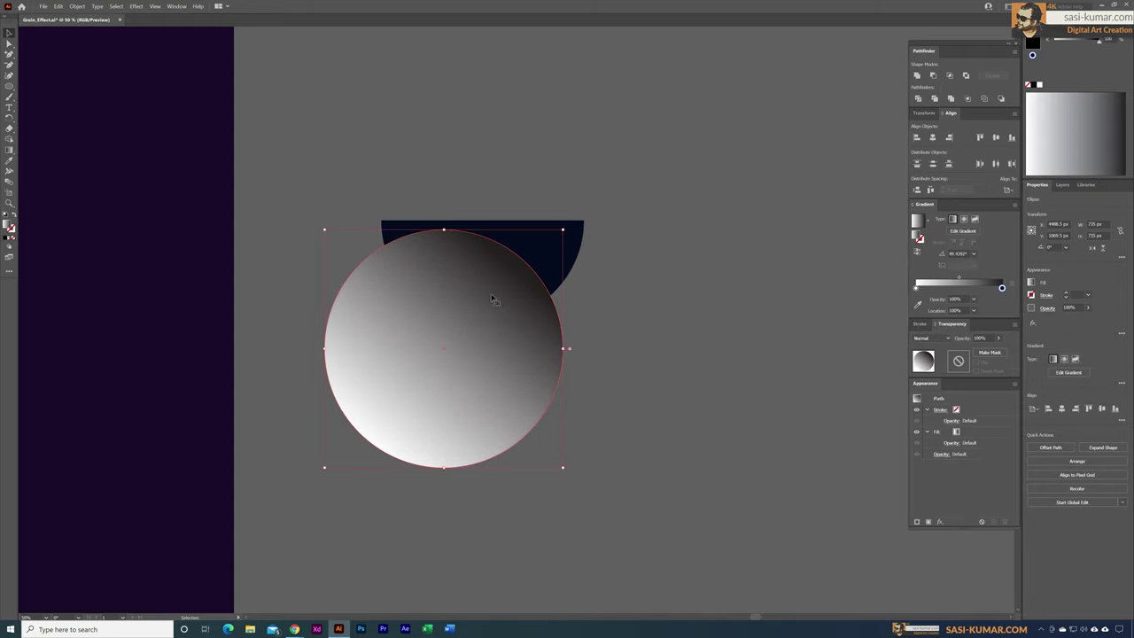
left_click(1127, 29)
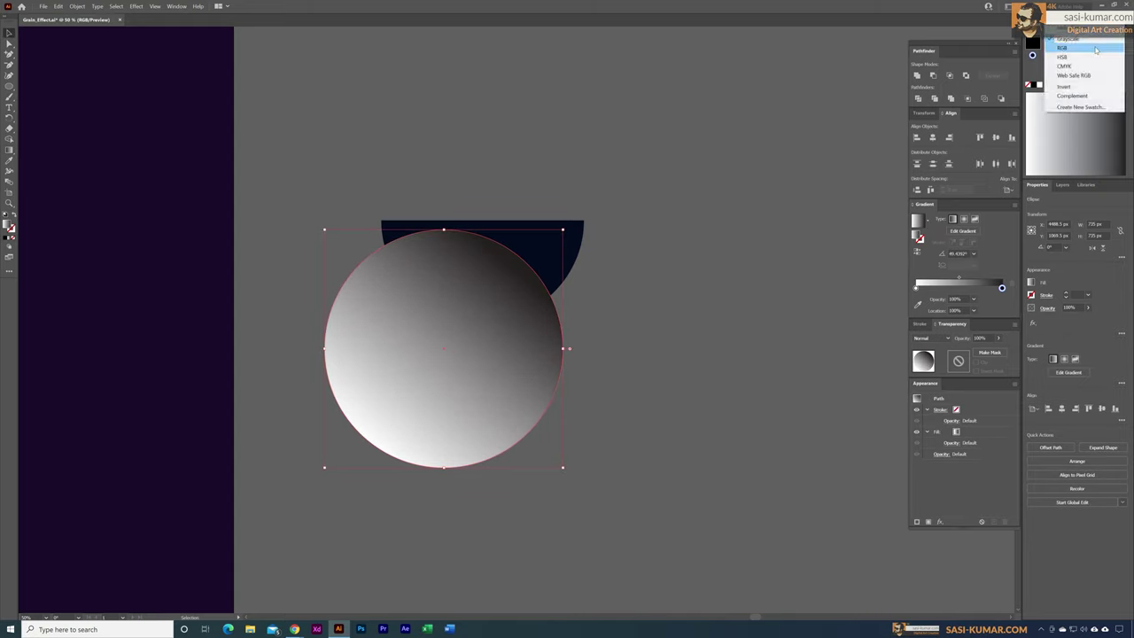
left_click(1063, 48)
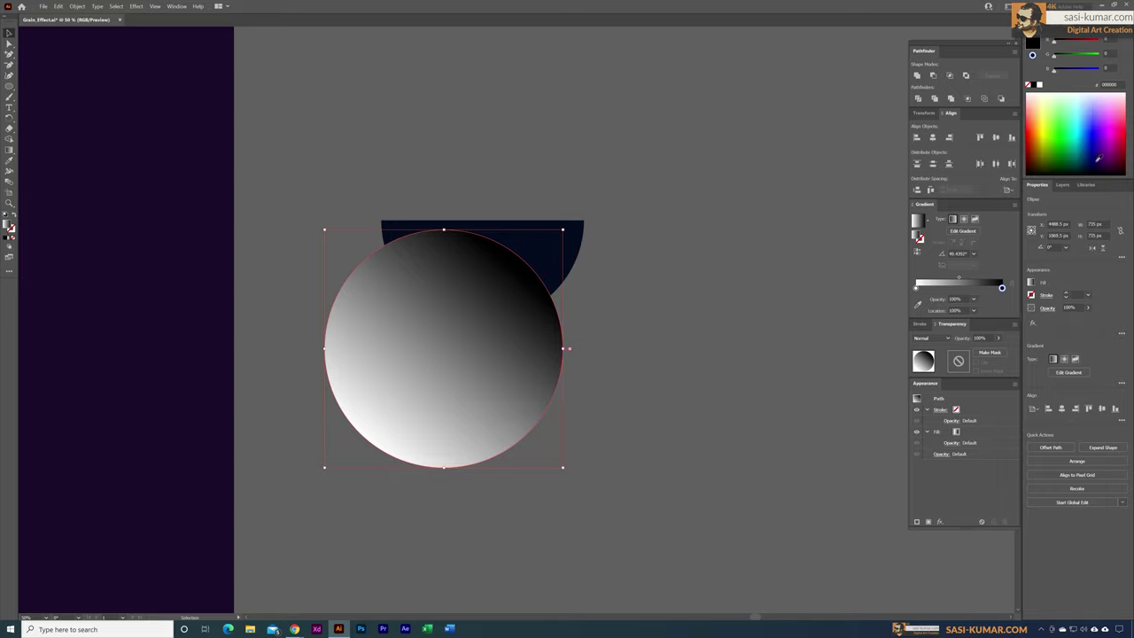
Step: Recolour the large circle's gradient, replacing black with bright red and, in RGB colour mode, white with dark red
left_click(1124, 148)
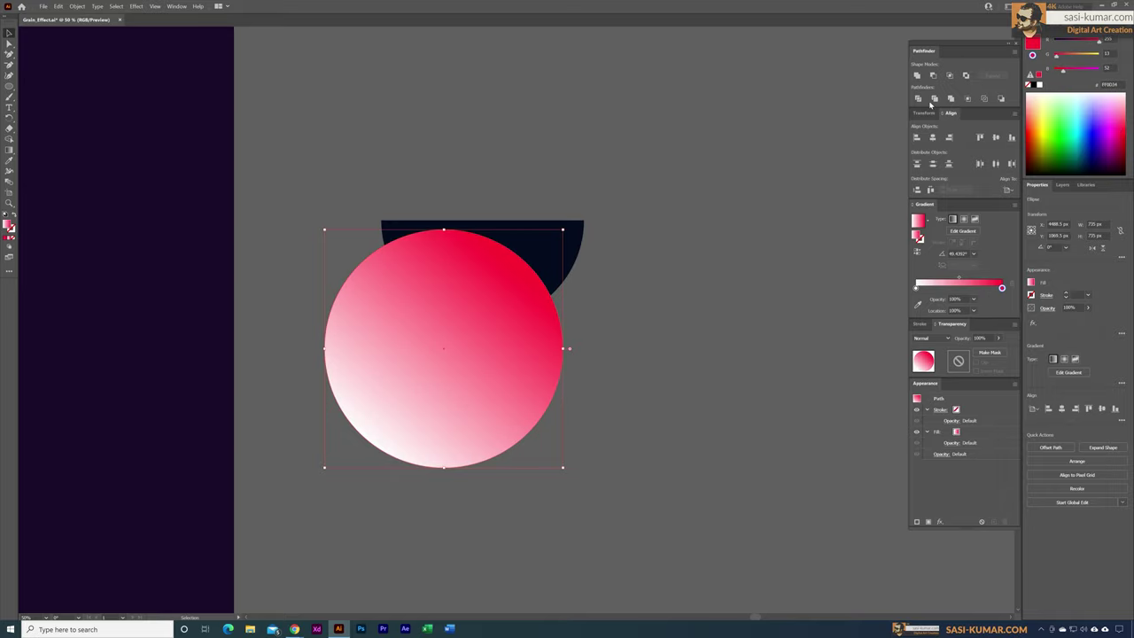
left_click(917, 288)
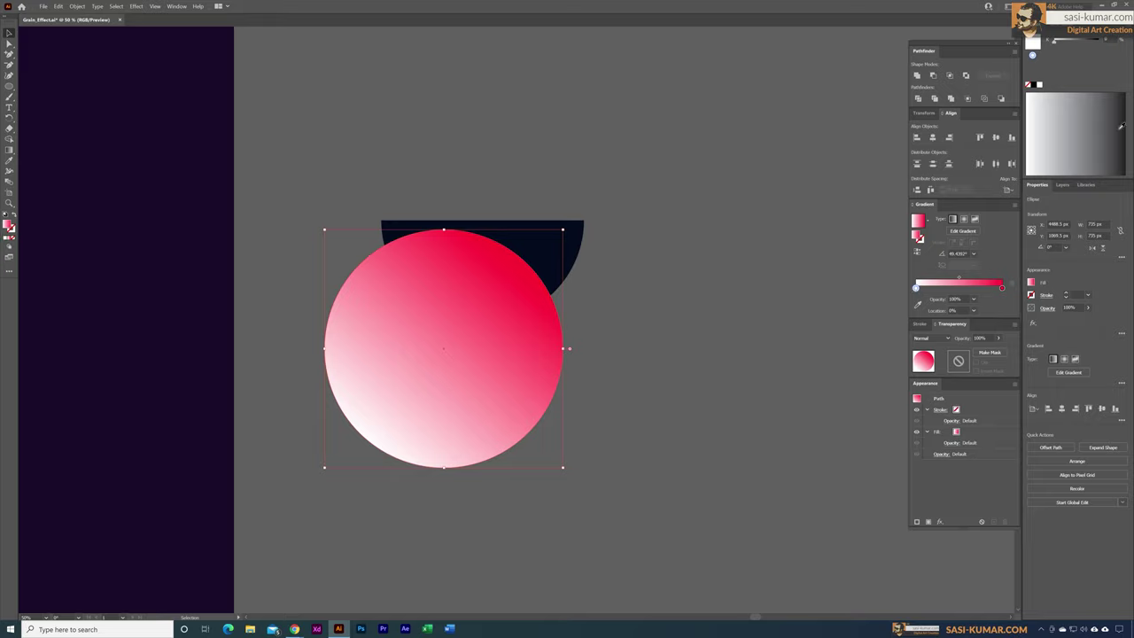
left_click(1126, 26)
left_click(1115, 48)
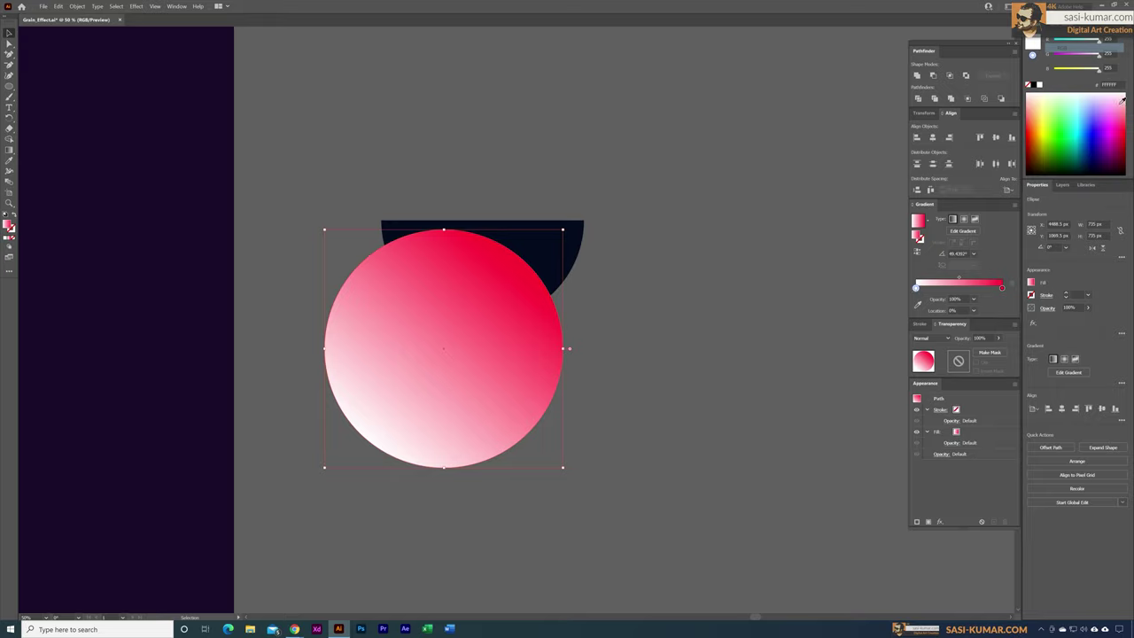
left_click(1125, 152)
left_click_drag(1125, 155, 1126, 156)
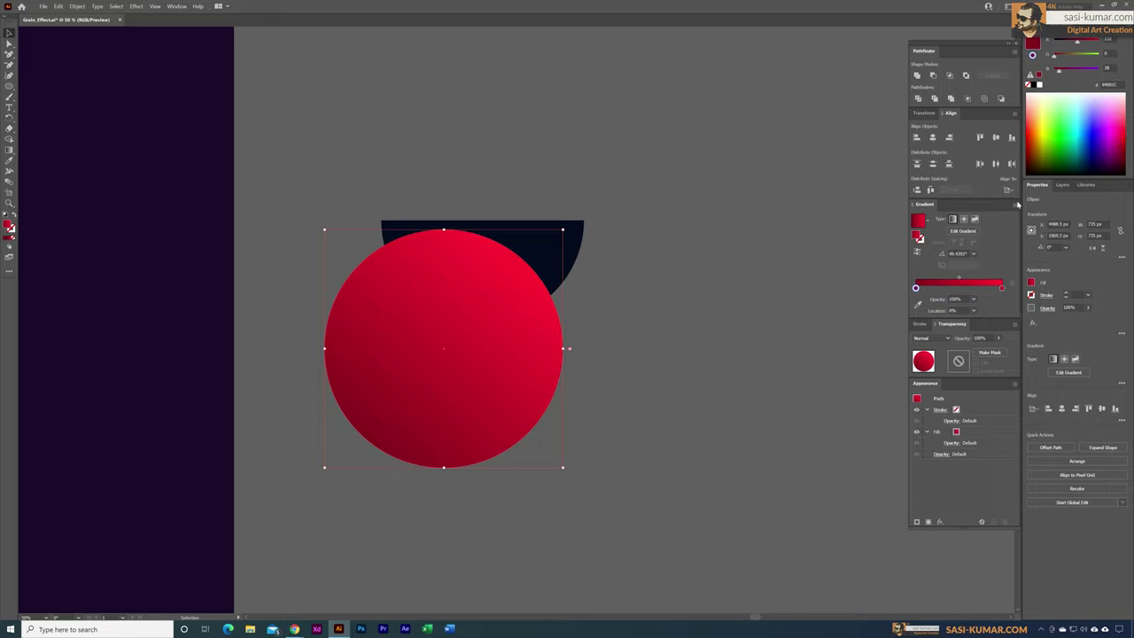
Step: Change the bright red gradient stop of the large circle to orange-red FF5234
left_click(1002, 288)
left_click(1073, 57)
left_click_drag(1071, 57, 1069, 57)
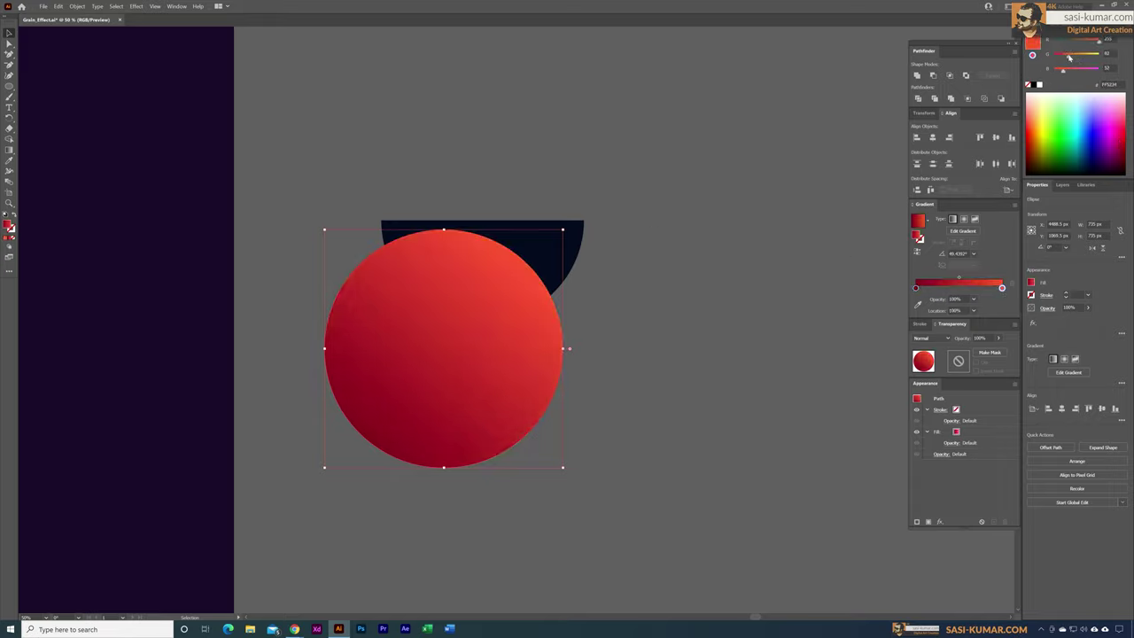
left_click(573, 84)
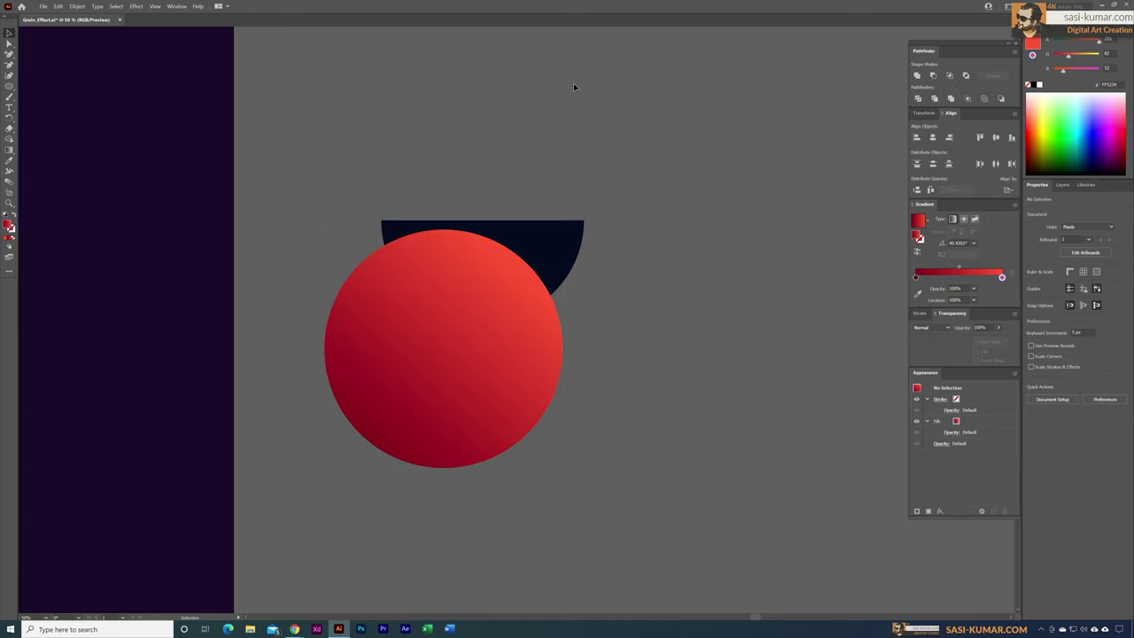
Step: Shift the red circle slightly up and to the left, and enlarge it so it covers more of the half circle
left_click(439, 386)
left_click_drag(433, 329, 418, 324)
left_click_drag(550, 465, 579, 493)
left_click_drag(519, 341, 522, 341)
left_click(686, 327)
Step: Divide the red circle and the navy half circle along their overlaps with Pathfinder and ungroup the pieces
left_click_drag(682, 195, 409, 410)
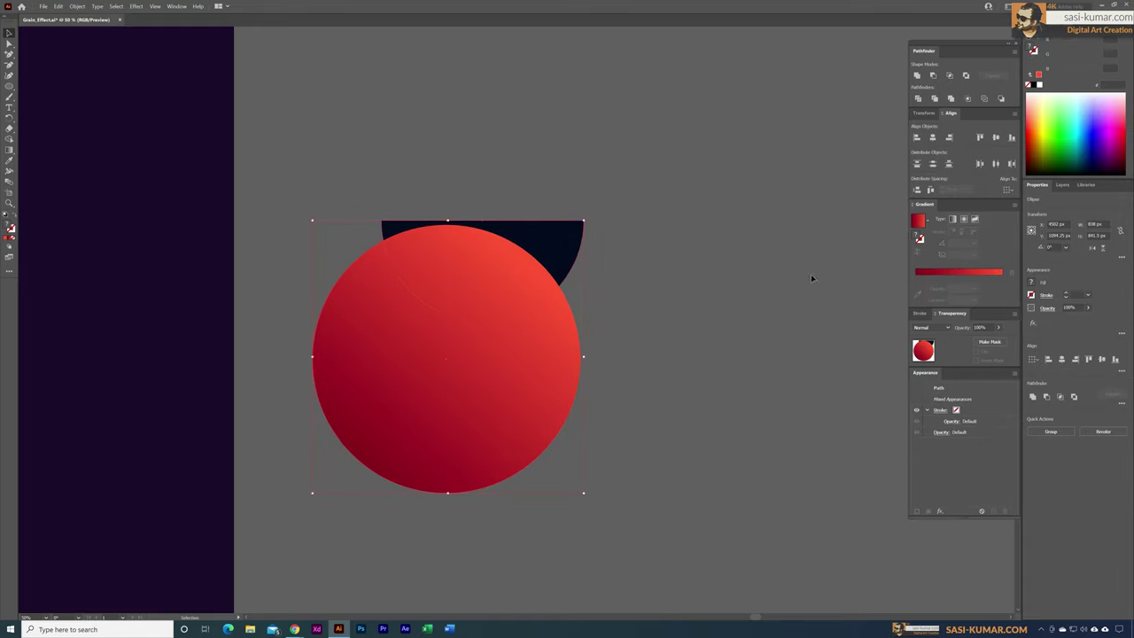
left_click(918, 99)
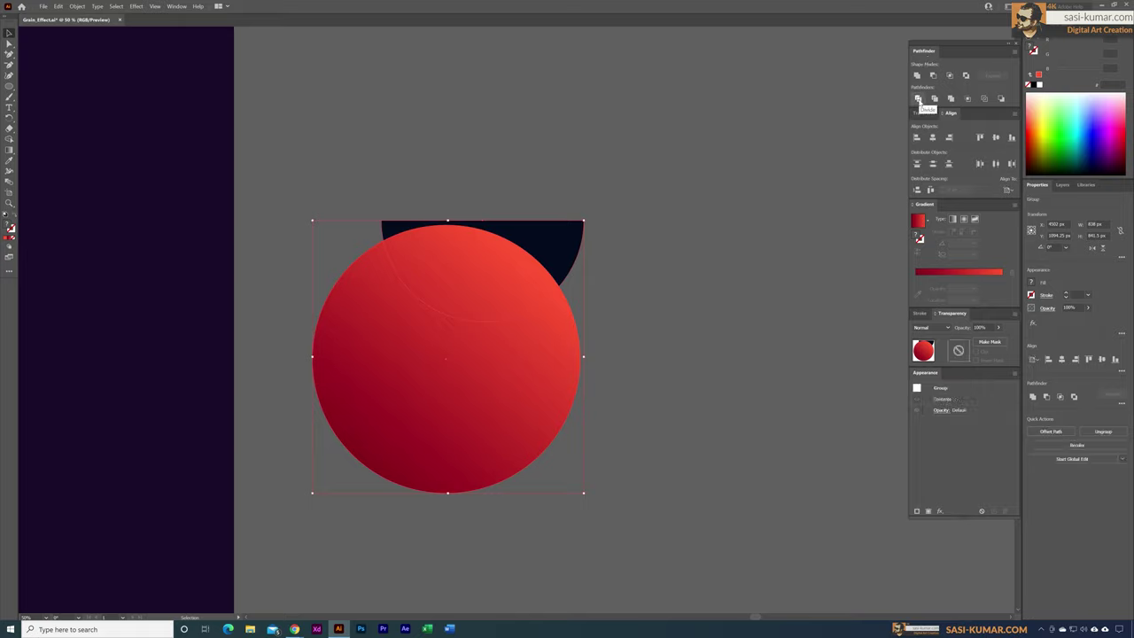
left_click(768, 382)
left_click(486, 390)
right_click(506, 307)
left_click(550, 372)
left_click(684, 543)
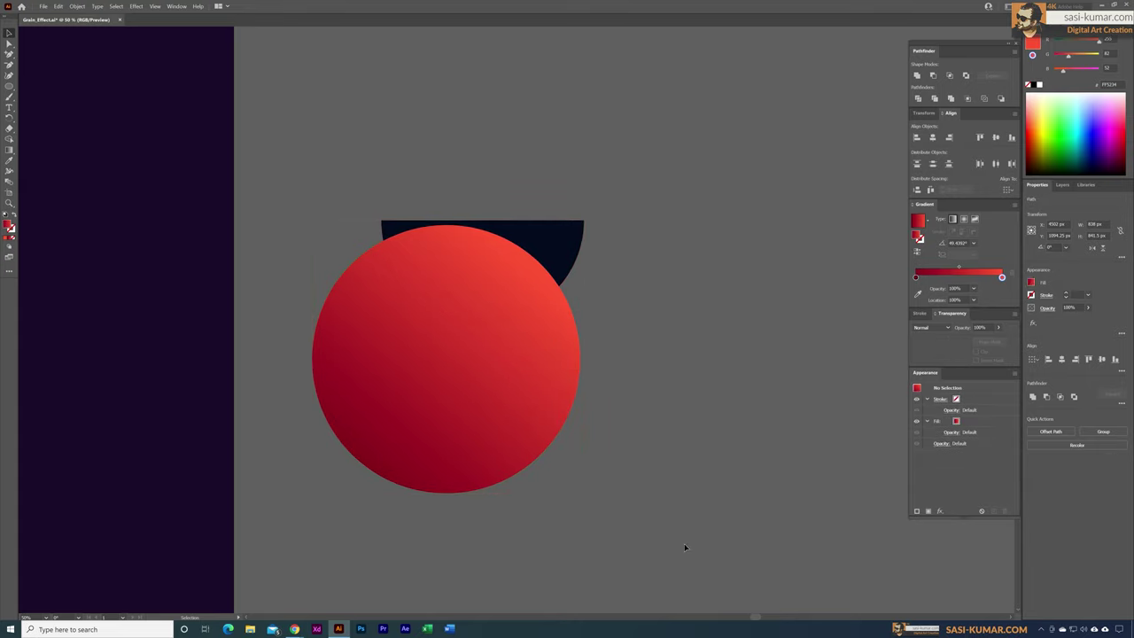
Step: Delete the part of the red circle that lies outside the half circle
left_click(504, 425)
key("Delete")
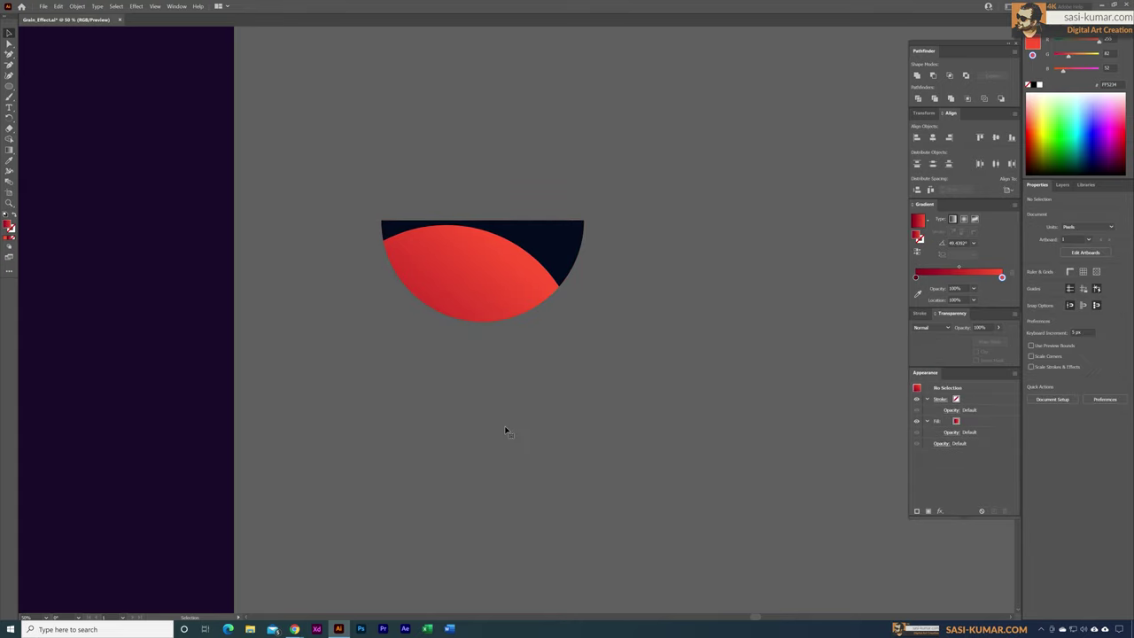
scroll(585, 357, "up", 2)
left_click(719, 347)
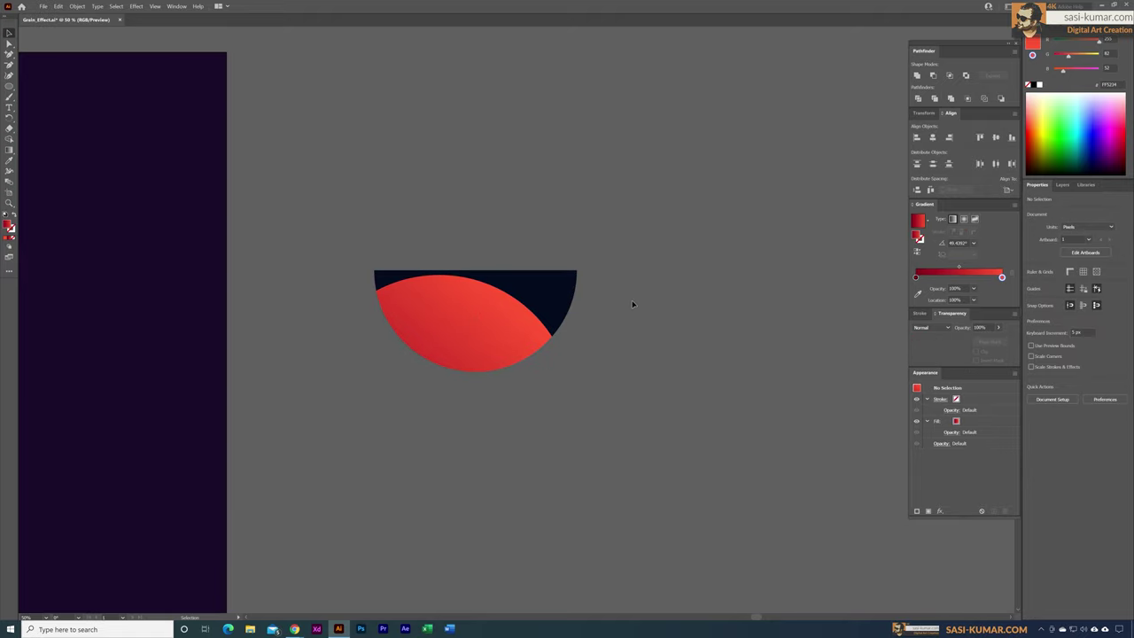
left_click(556, 302)
left_click(501, 349)
left_click(647, 397)
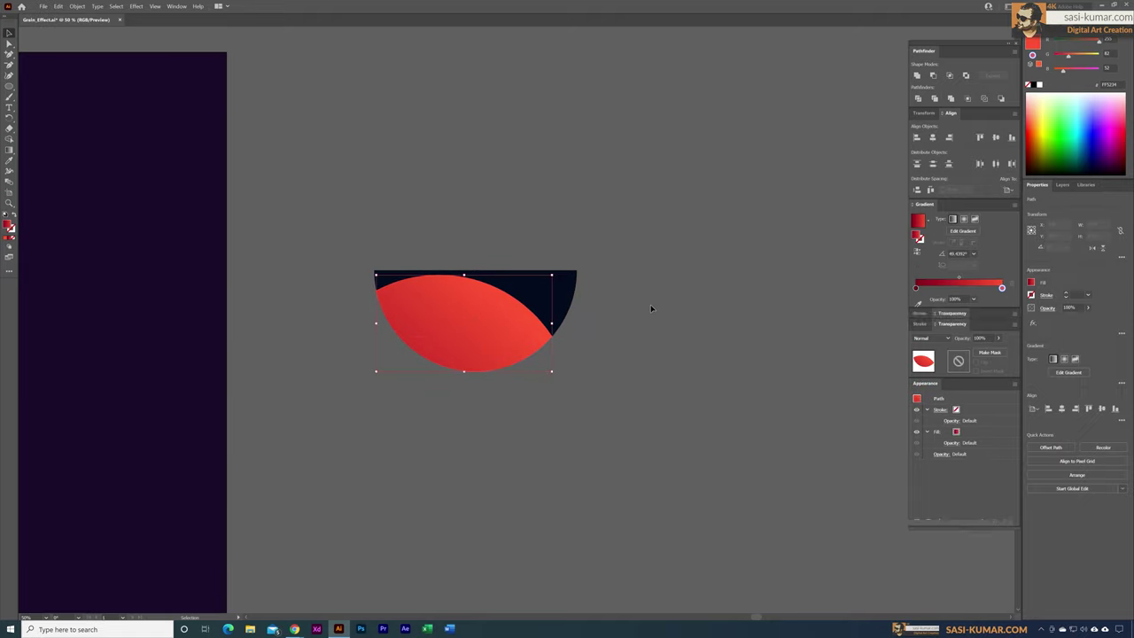
left_click(455, 335)
left_click_drag(455, 311, 454, 346)
key("ctrl+z")
left_click(375, 414)
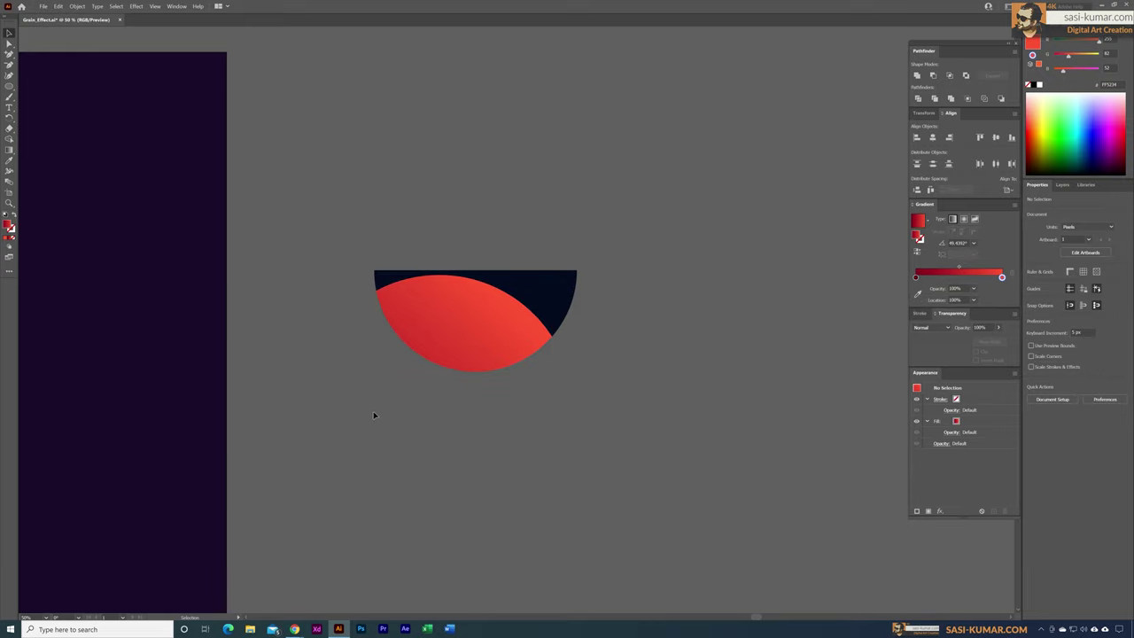
Step: Duplicate the red lens shape below the half circle and place another copy to the right of that duplicate
left_click(523, 289)
left_click(472, 326)
left_click_drag(469, 321, 470, 464)
left_click_drag(579, 380, 523, 292)
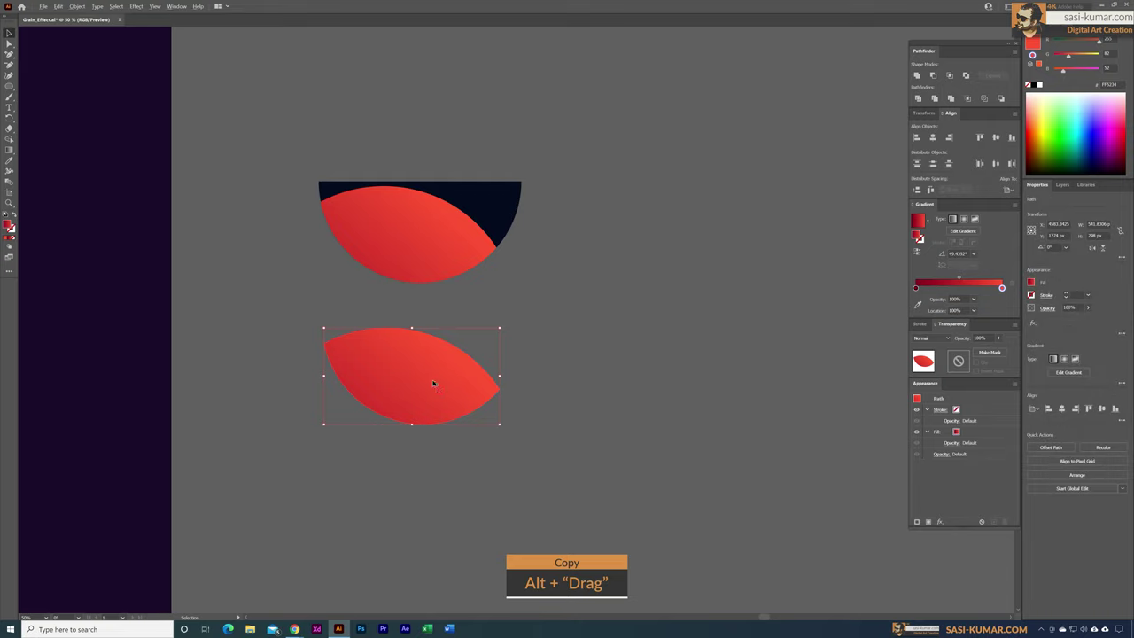
left_click_drag(434, 380, 664, 335)
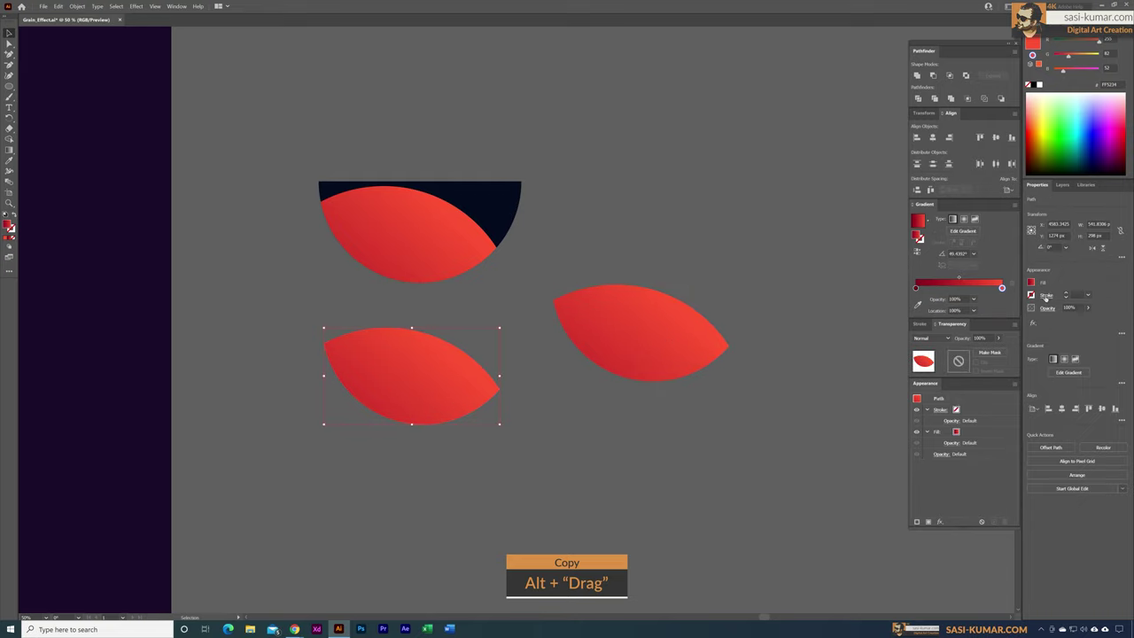
Step: Recolour the lower lens copy's gradient to run from a very dark purple to yellow FFFF34
left_click(917, 288)
left_click_drag(1064, 47, 1058, 45)
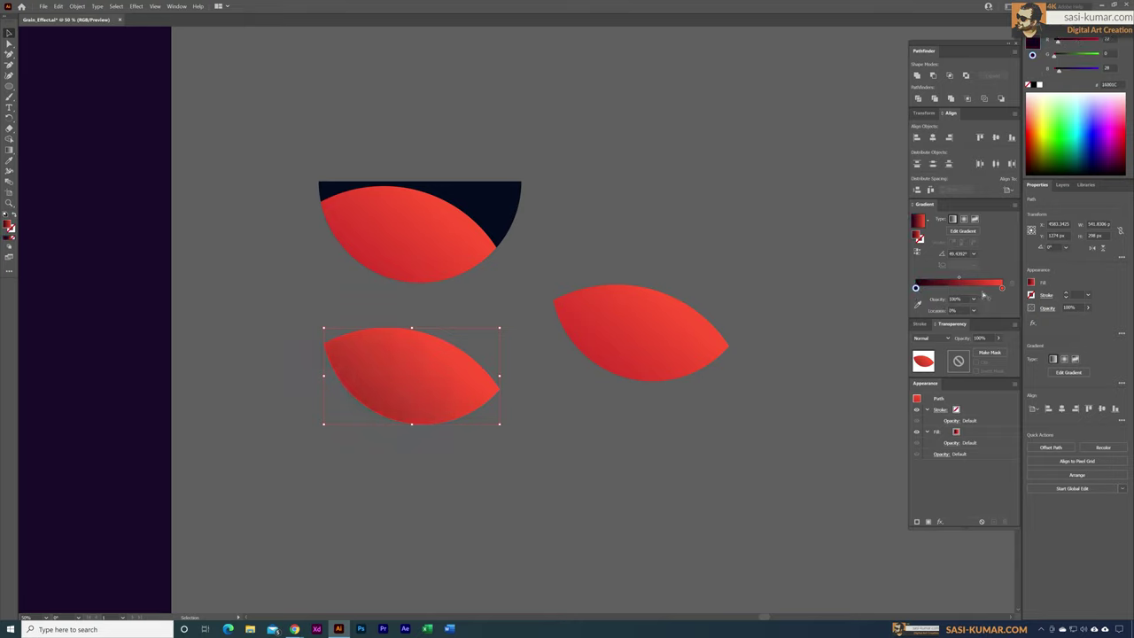
left_click(1001, 288)
left_click_drag(1081, 56, 1102, 56)
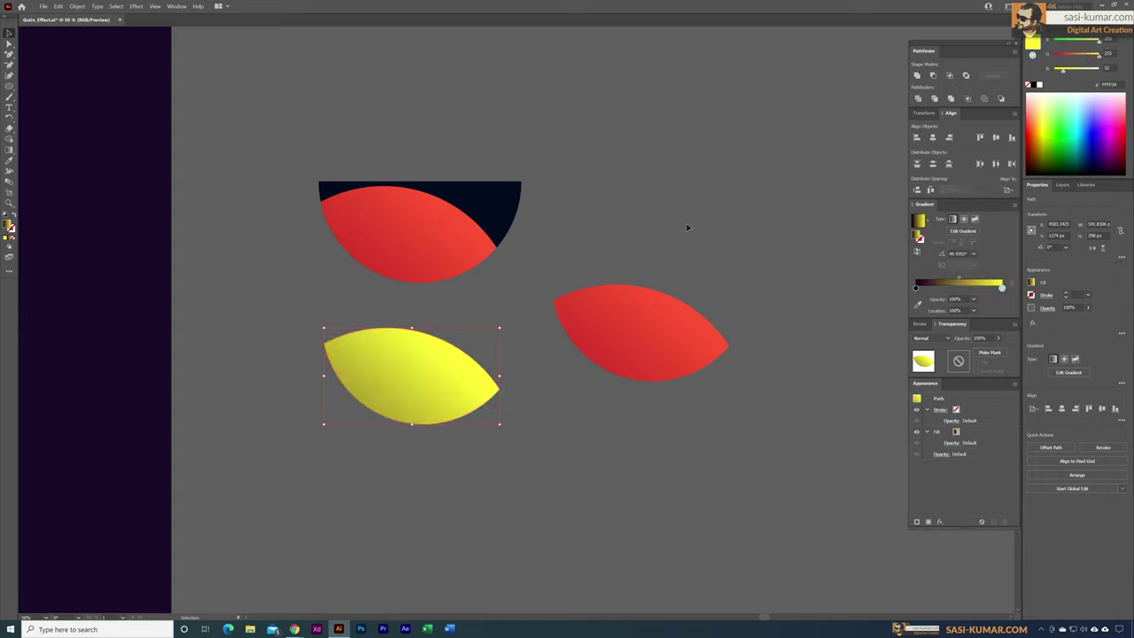
left_click(257, 484)
Step: Redraw the yellow lens's gradient so it runs from dark at the lower edge to yellow at the upper edge
left_click(719, 334)
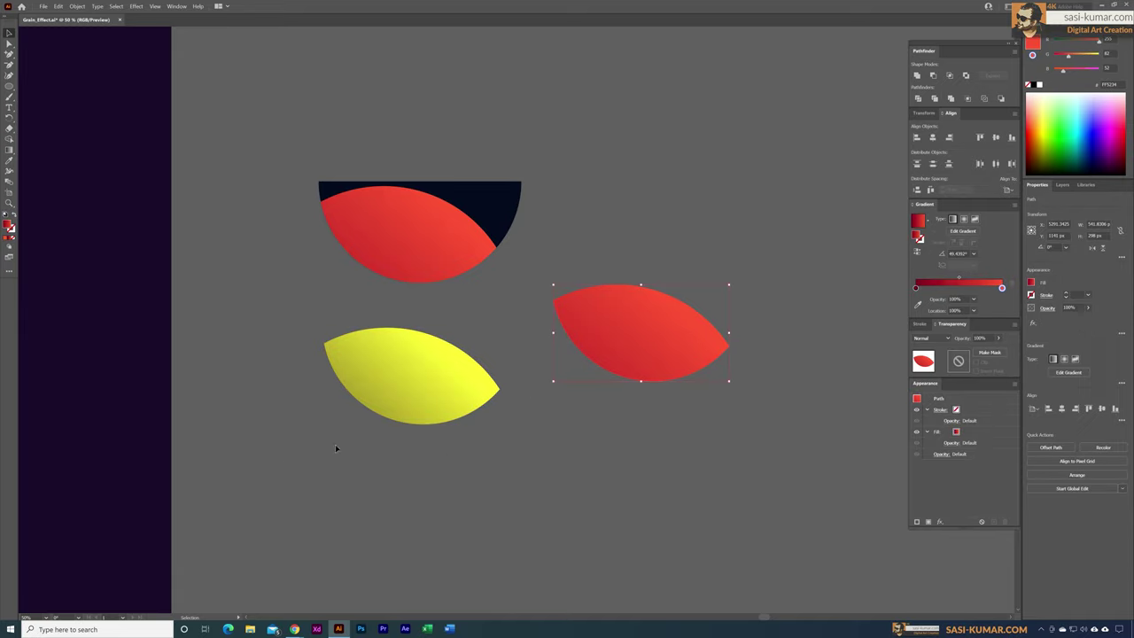
left_click(397, 393)
key("g")
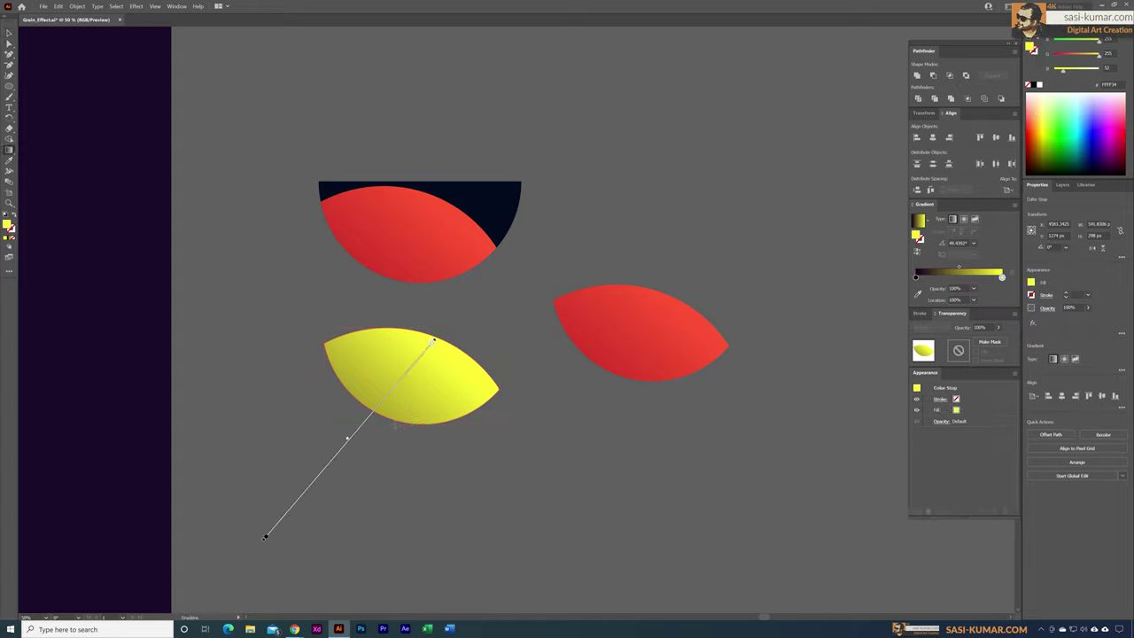
left_click_drag(391, 422, 427, 337)
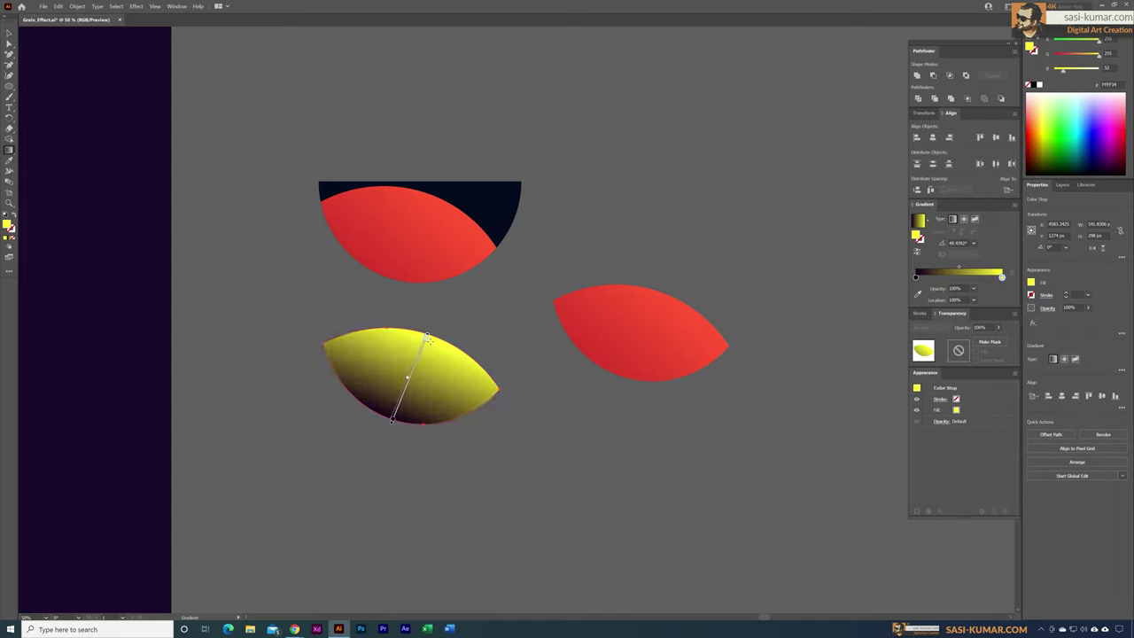
left_click(9, 33)
Step: Give the remaining red lens copy a black-to-white linear gradient running from its lower edge to its upper edge
left_click(625, 322)
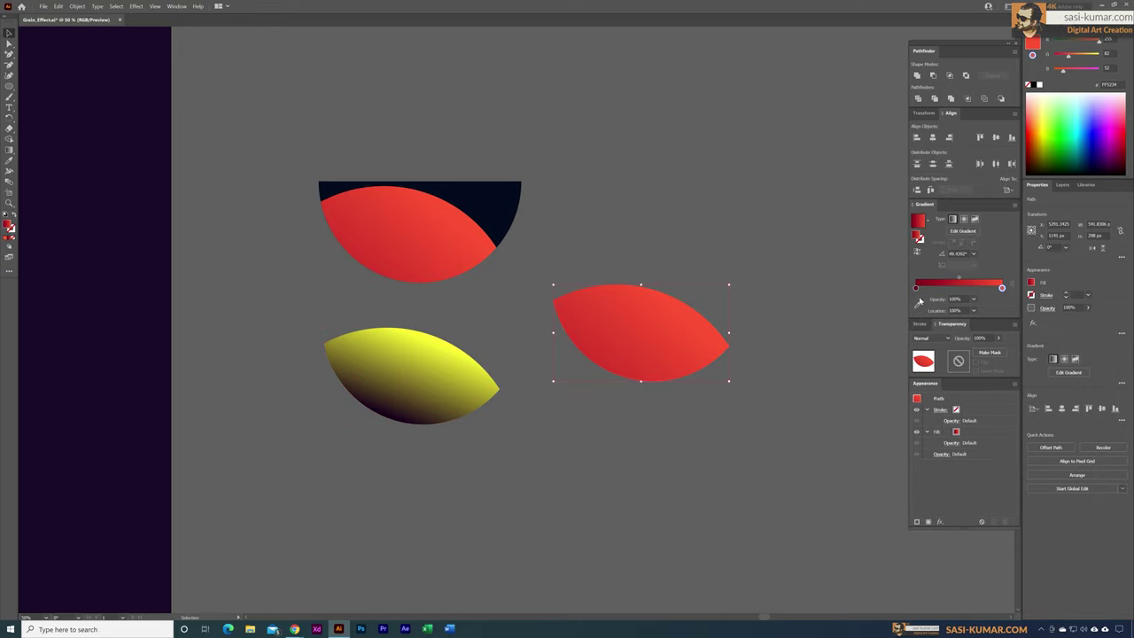
left_click(916, 289)
left_click(1029, 84)
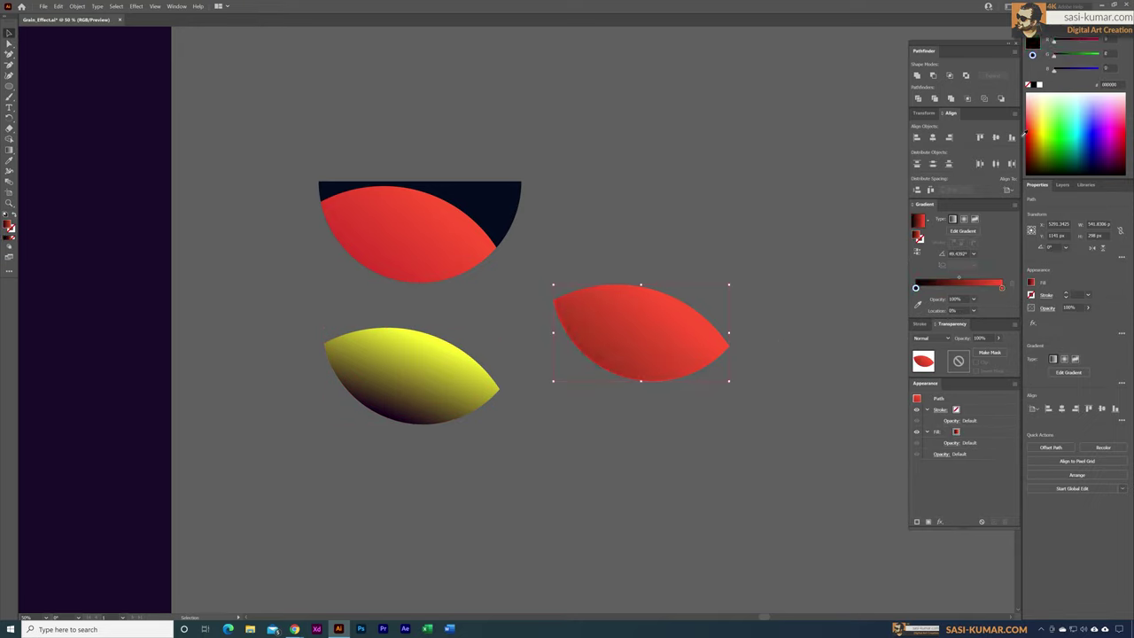
left_click(1003, 288)
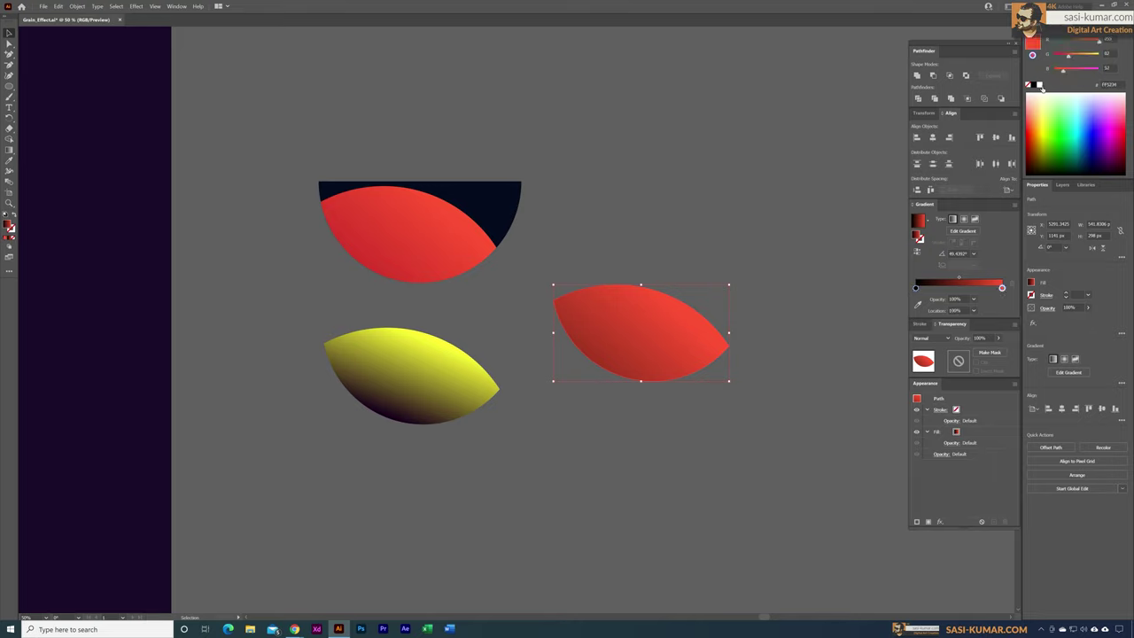
left_click(1040, 85)
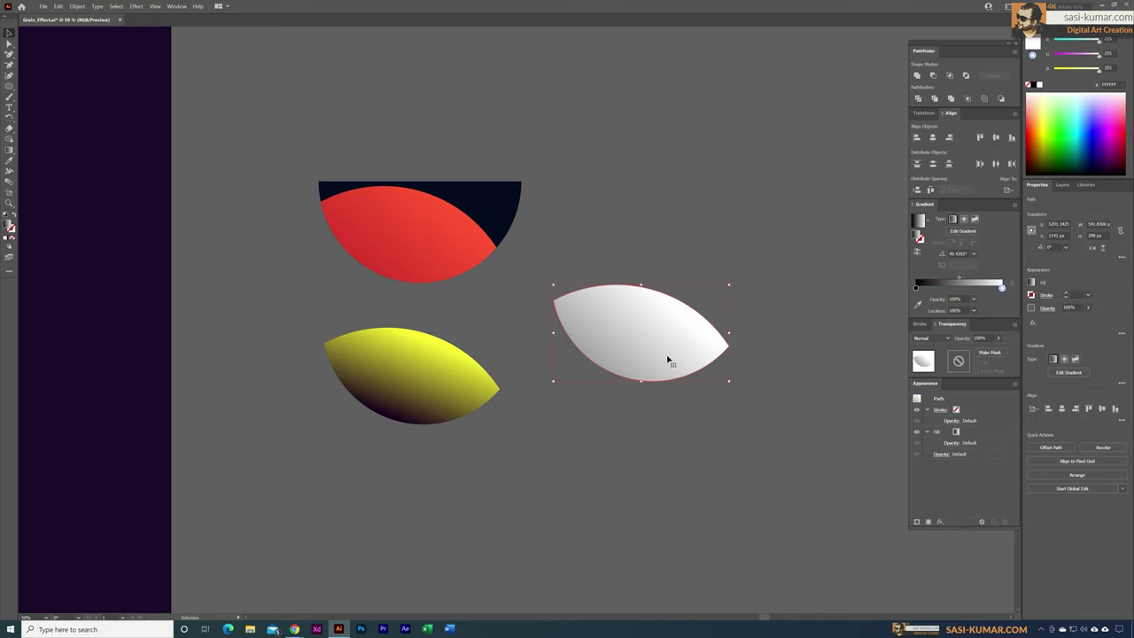
key("g")
left_click_drag(621, 379, 653, 290)
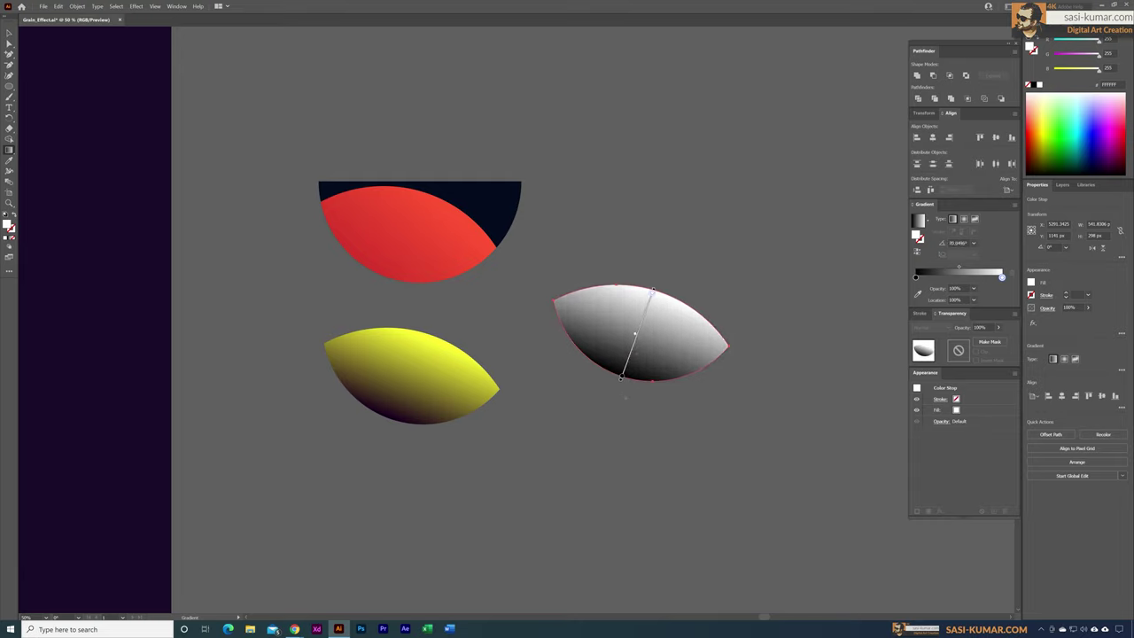
Step: Place the black-and-white lens exactly on top of the yellow lens
mouse_move(623, 392)
left_mouse_down()
mouse_move(653, 286)
mouse_move(430, 340)
left_mouse_up()
left_click(9, 34)
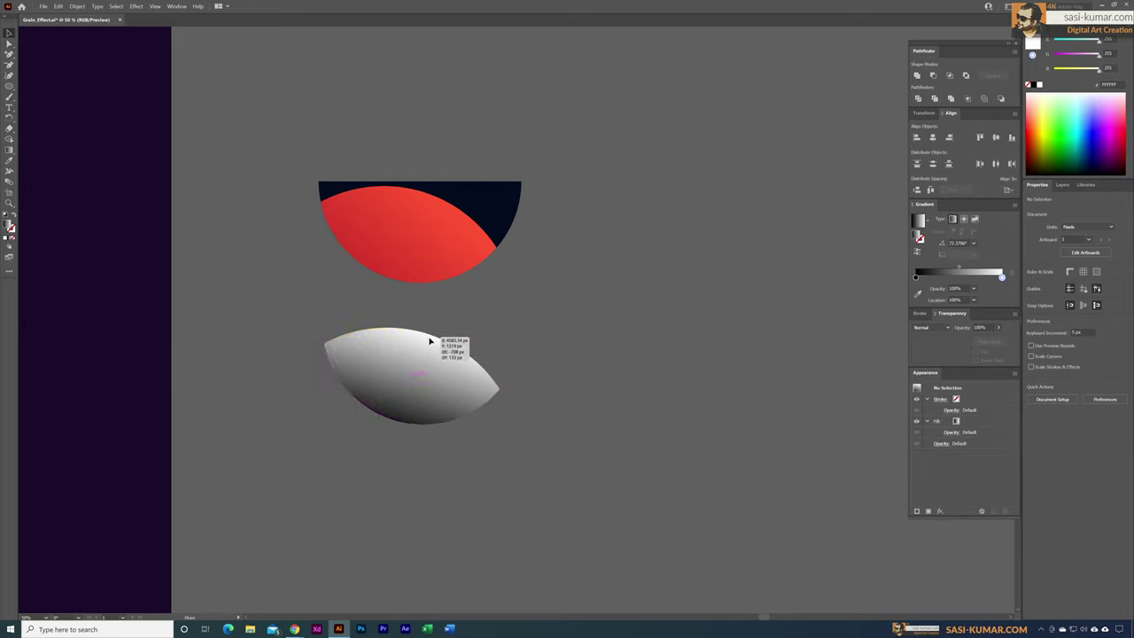
left_click_drag(429, 338, 430, 340)
left_click(563, 332)
Step: Make an opacity mask from the black-and-white lens over the yellow lens
left_click_drag(563, 331, 337, 519)
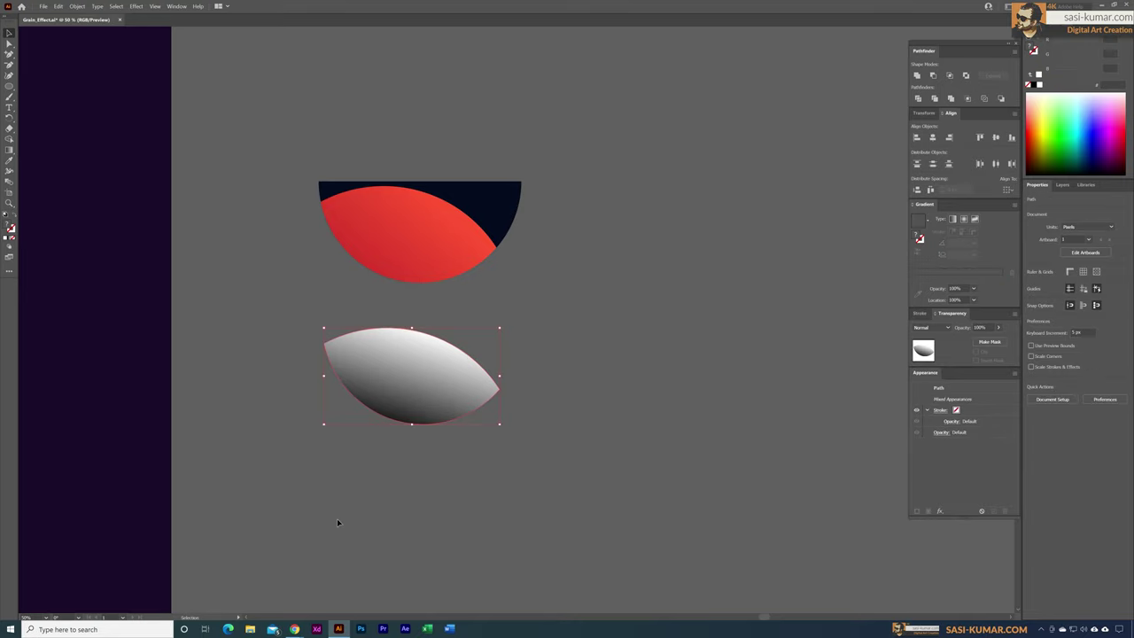
left_click(989, 342)
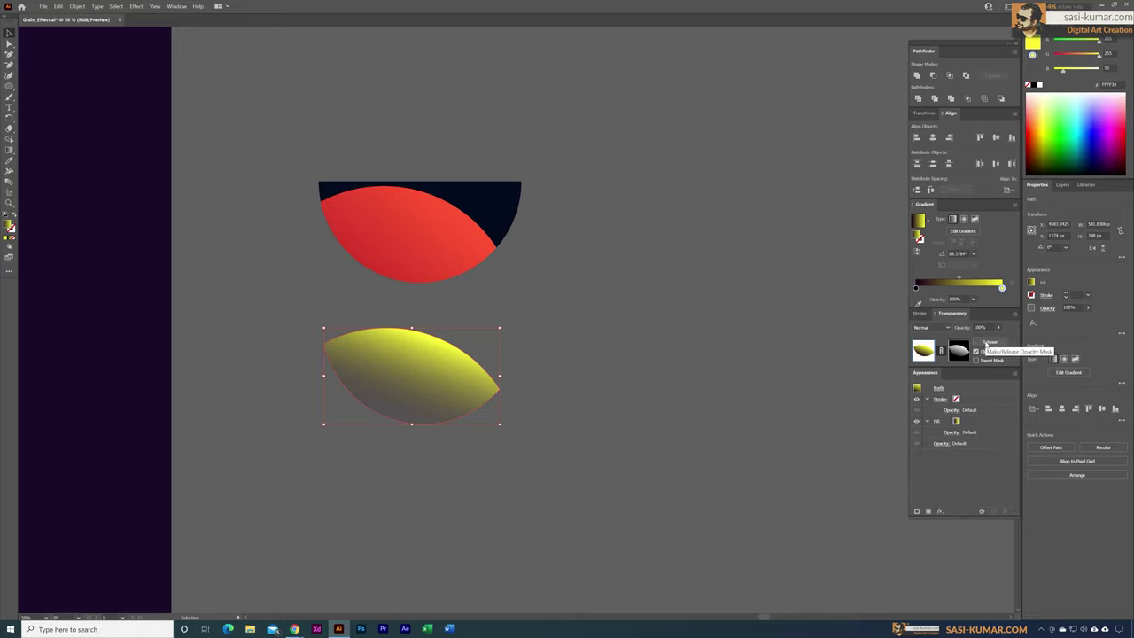
left_click(592, 436)
Step: Apply the Grain effect with the last used settings to the yellow lens's opacity mask
left_click(455, 394)
left_click(958, 360)
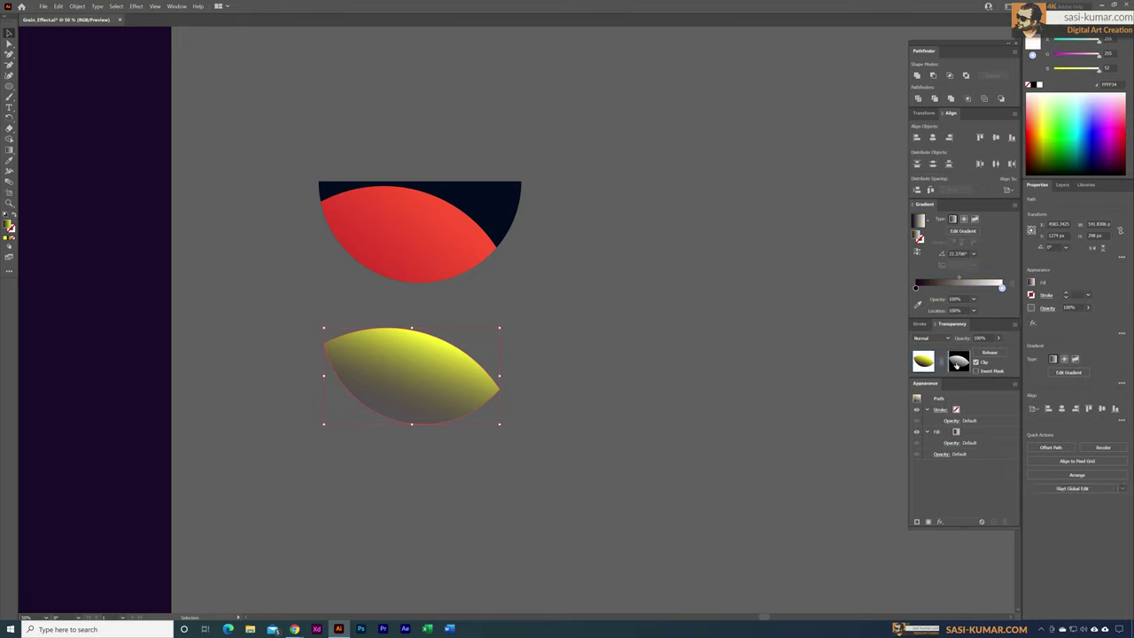
left_click(138, 6)
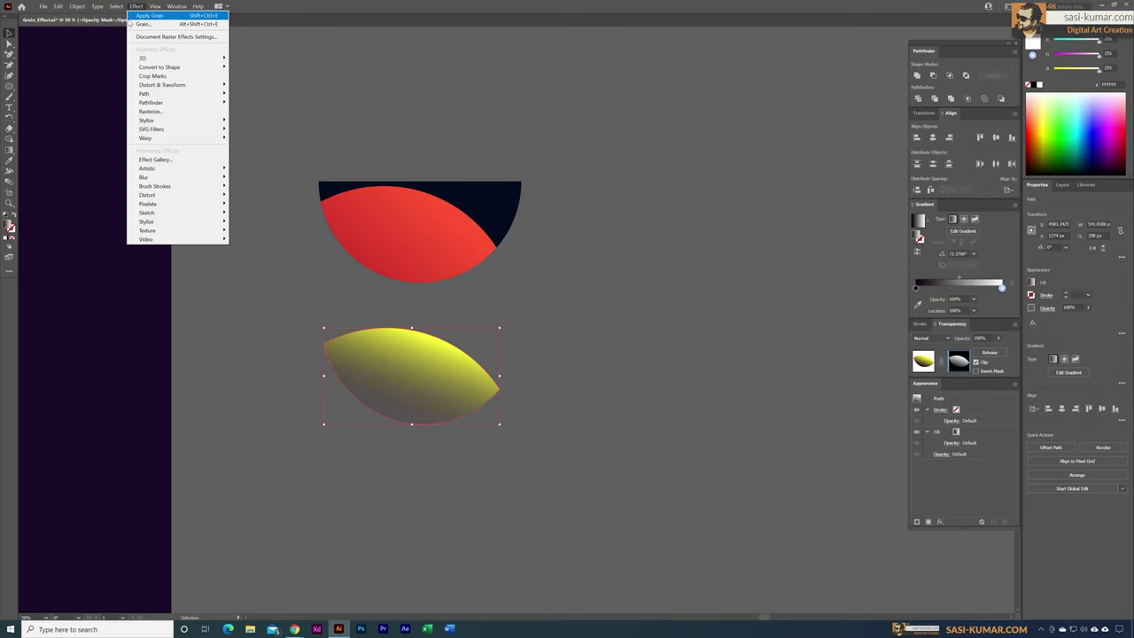
left_click(151, 15)
left_click(653, 506)
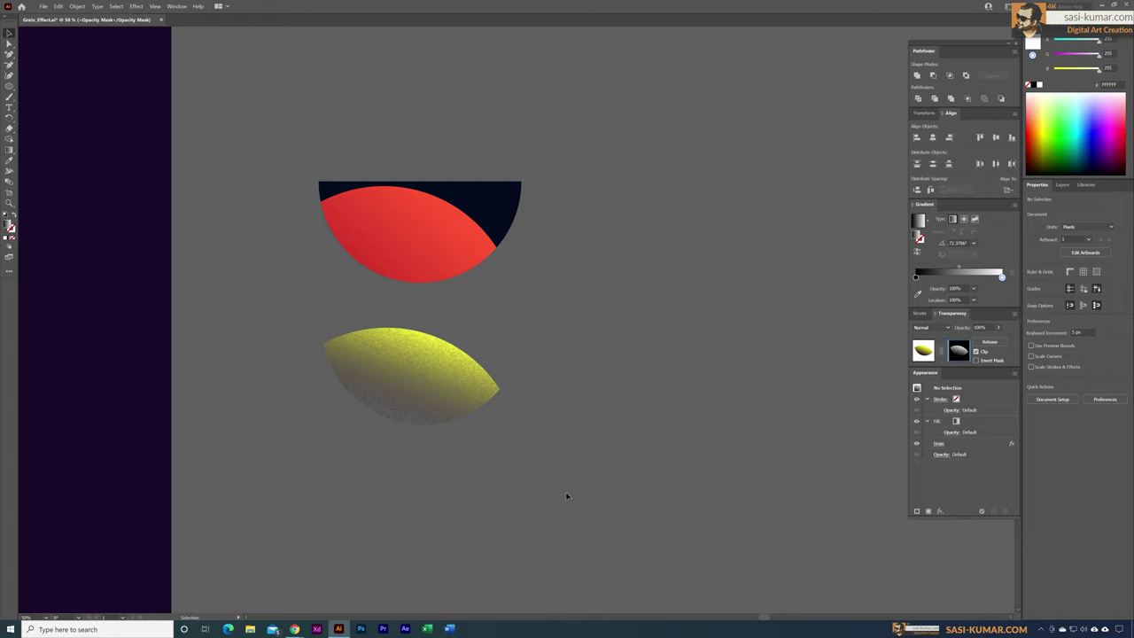
Step: Leave mask editing and move the grainy yellow lens onto the red lens in the half circle
left_click(430, 401)
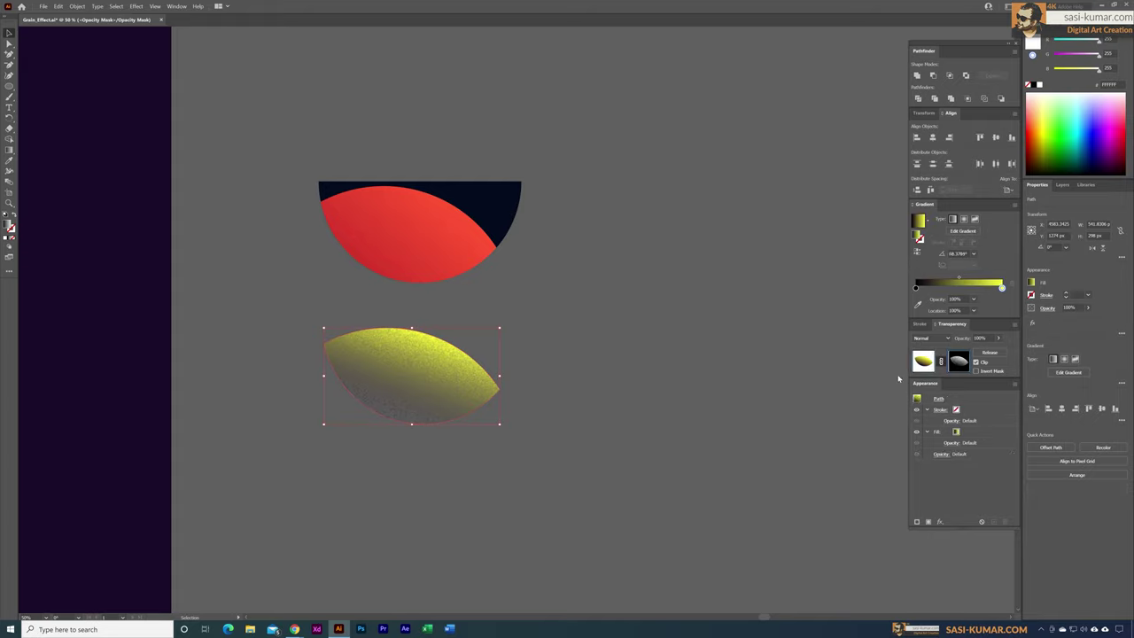
left_click_drag(424, 393, 422, 268)
left_click(566, 242)
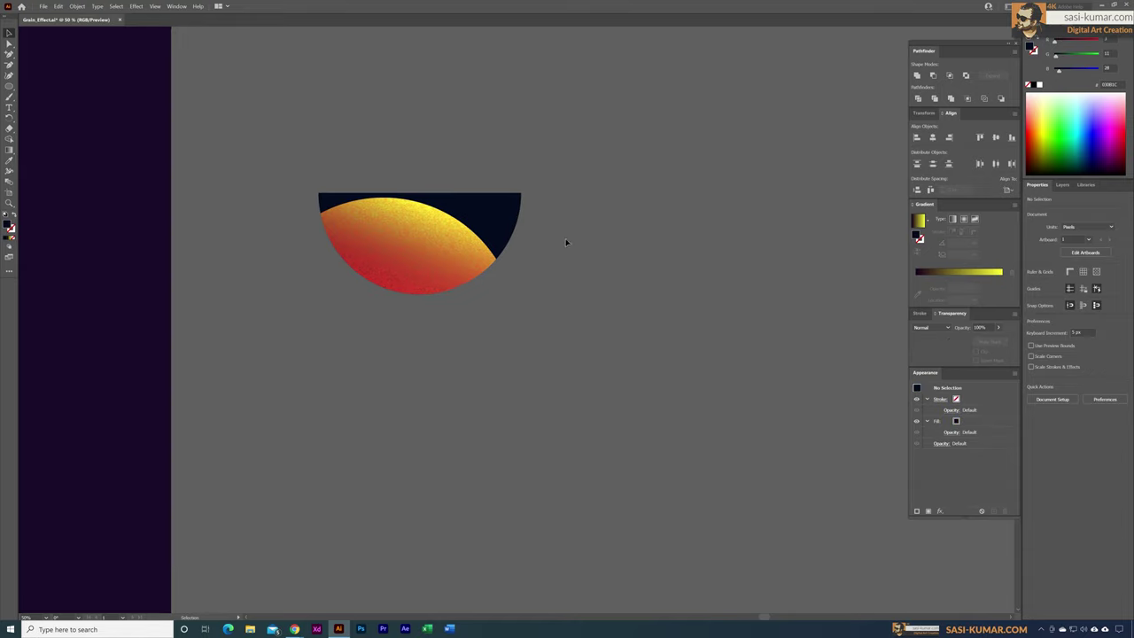
Step: Duplicate the complete half circle with its grainy lens to the right of the original
left_click(396, 250)
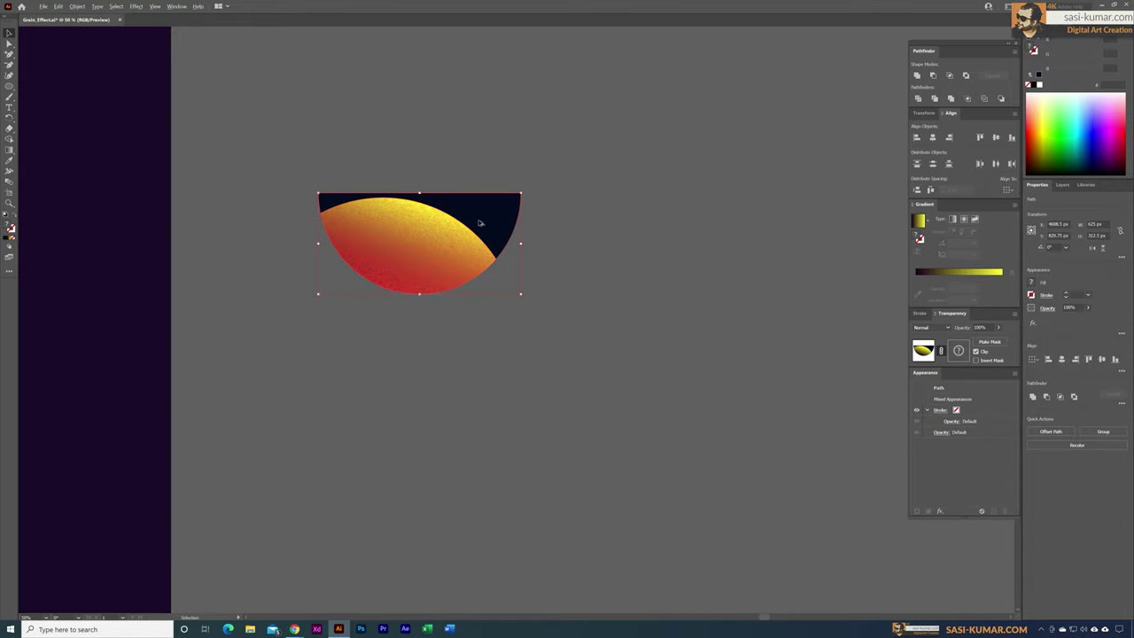
left_click_drag(481, 221, 728, 214)
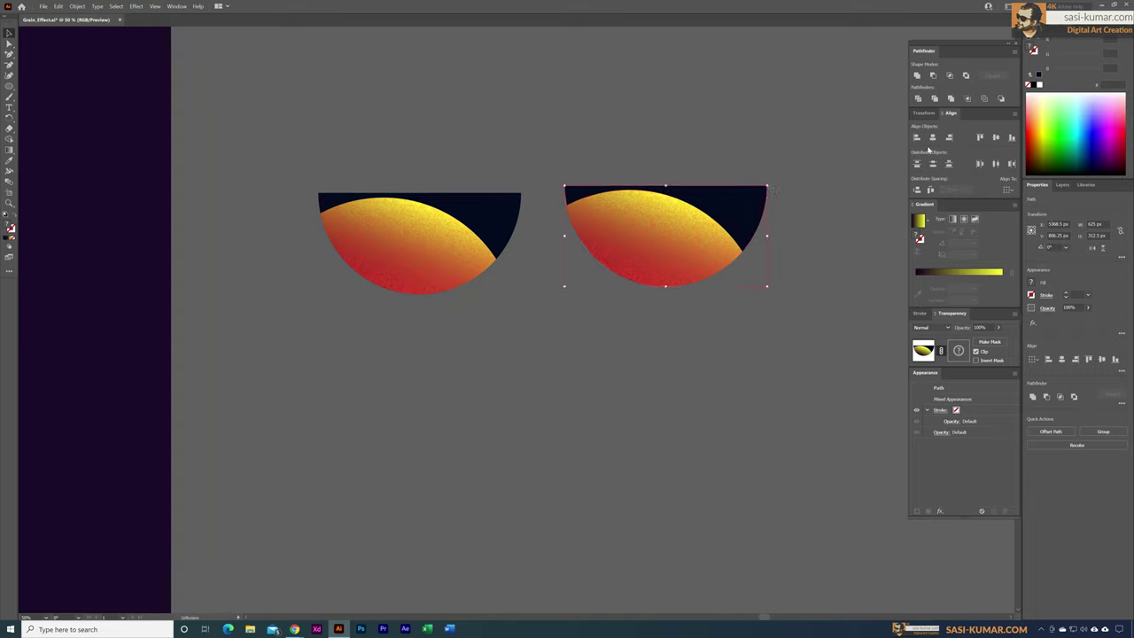
Step: Unite the duplicated half circle into one shape and turn its gradient fill into a 5 pt gradient stroke
left_click(918, 76)
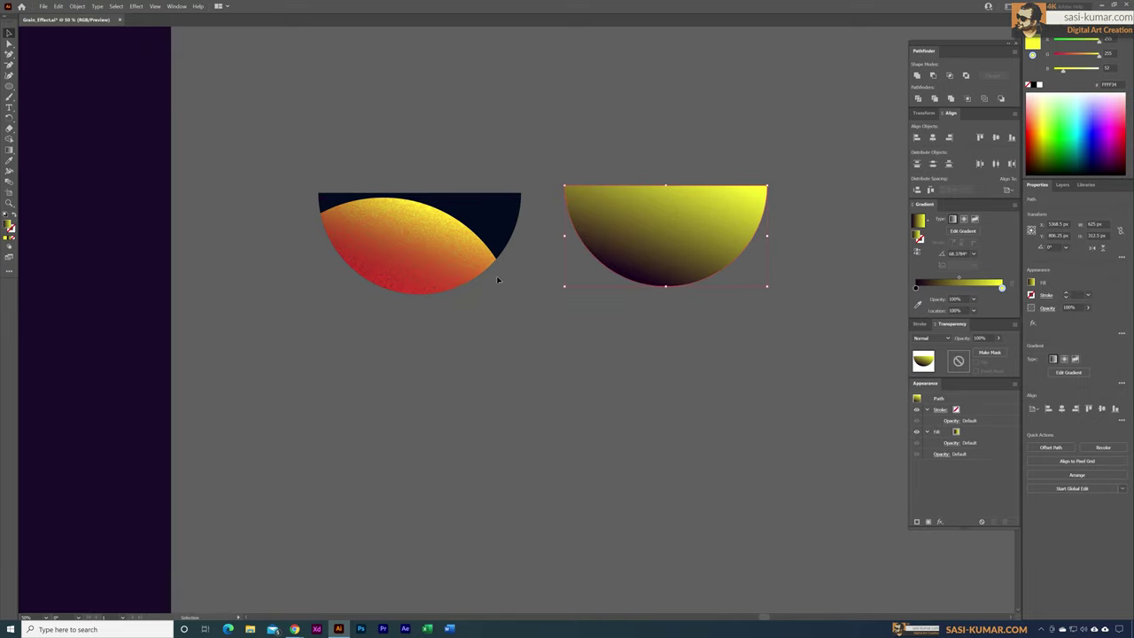
left_click(14, 215)
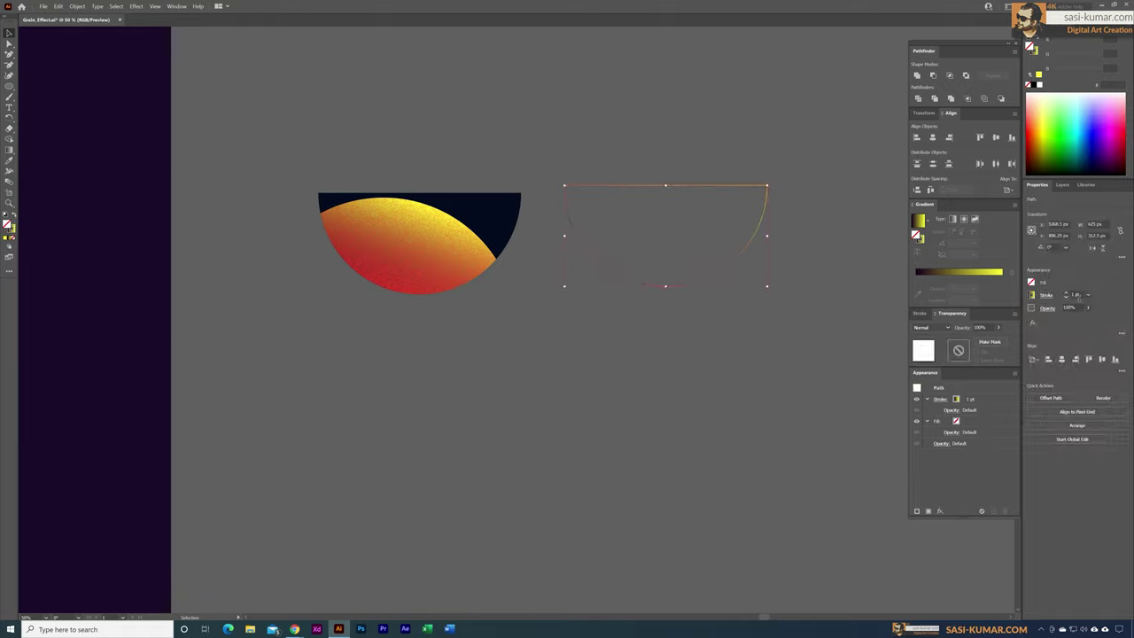
left_click(1067, 294)
left_click(692, 238)
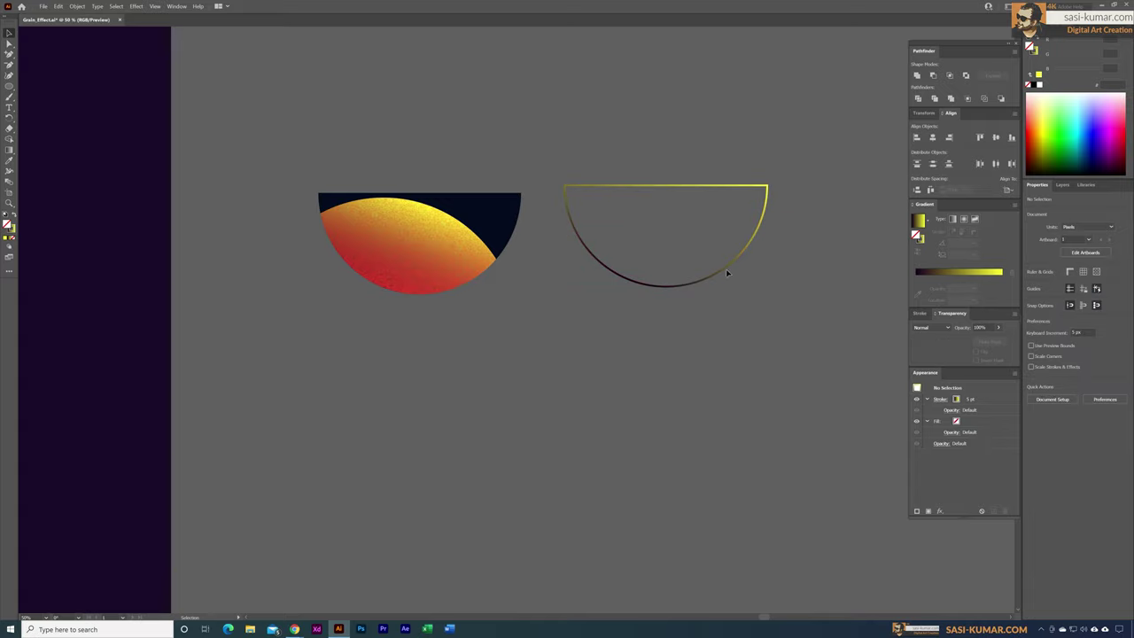
Step: Align the outline over the original grainy half circle and recolour its stroke gradient from black to white
left_click_drag(726, 272, 481, 278)
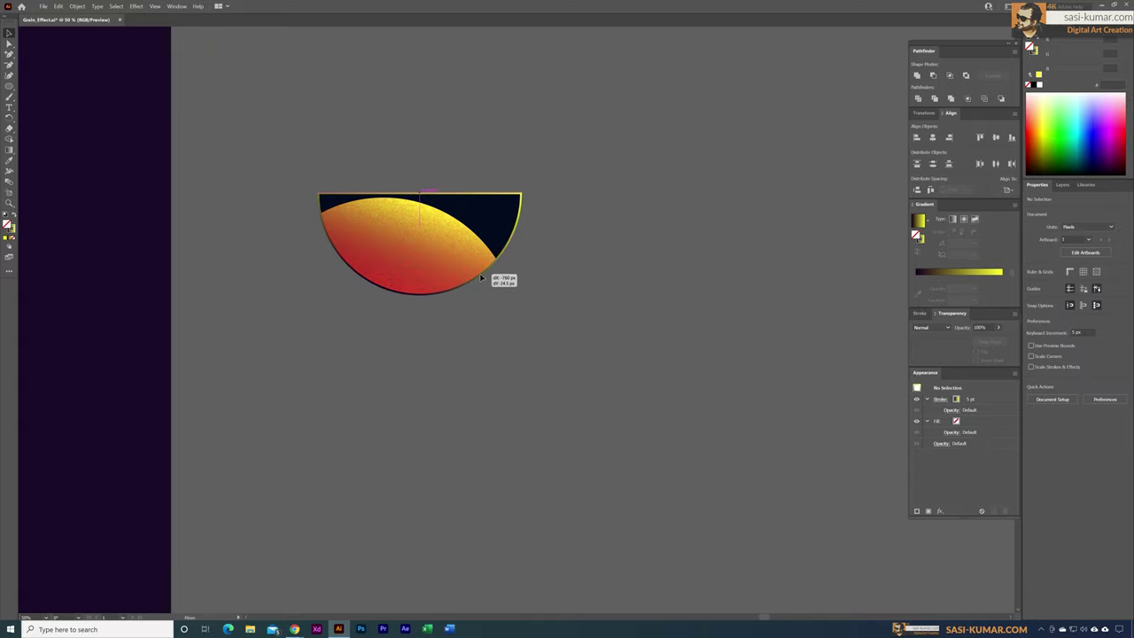
left_click(570, 350)
left_click(521, 194)
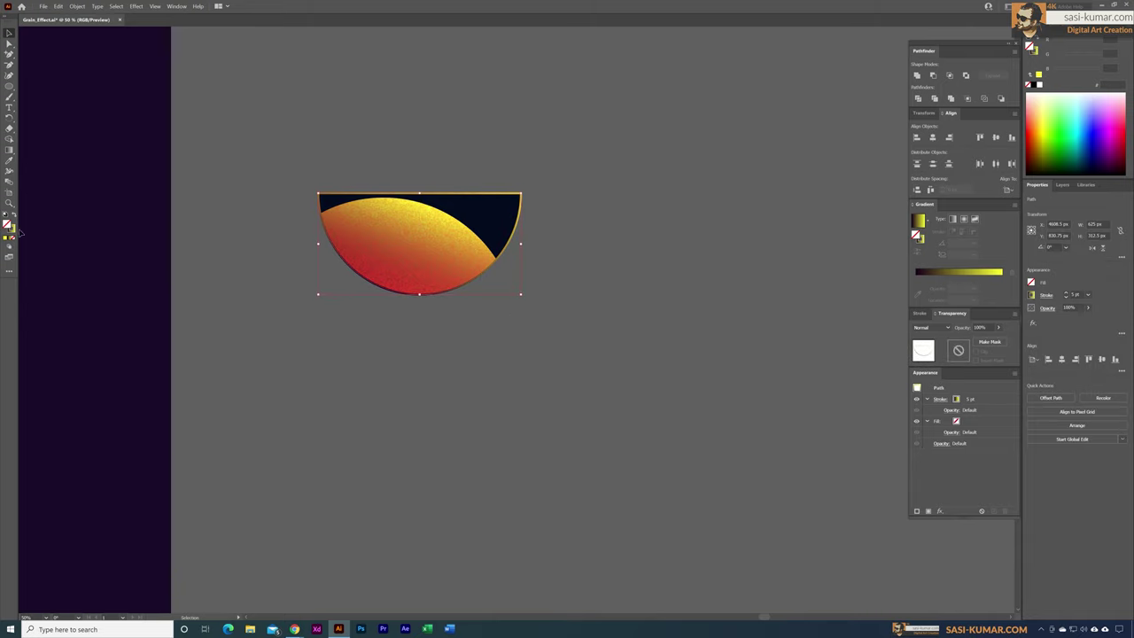
left_click(14, 230)
left_click(1003, 290)
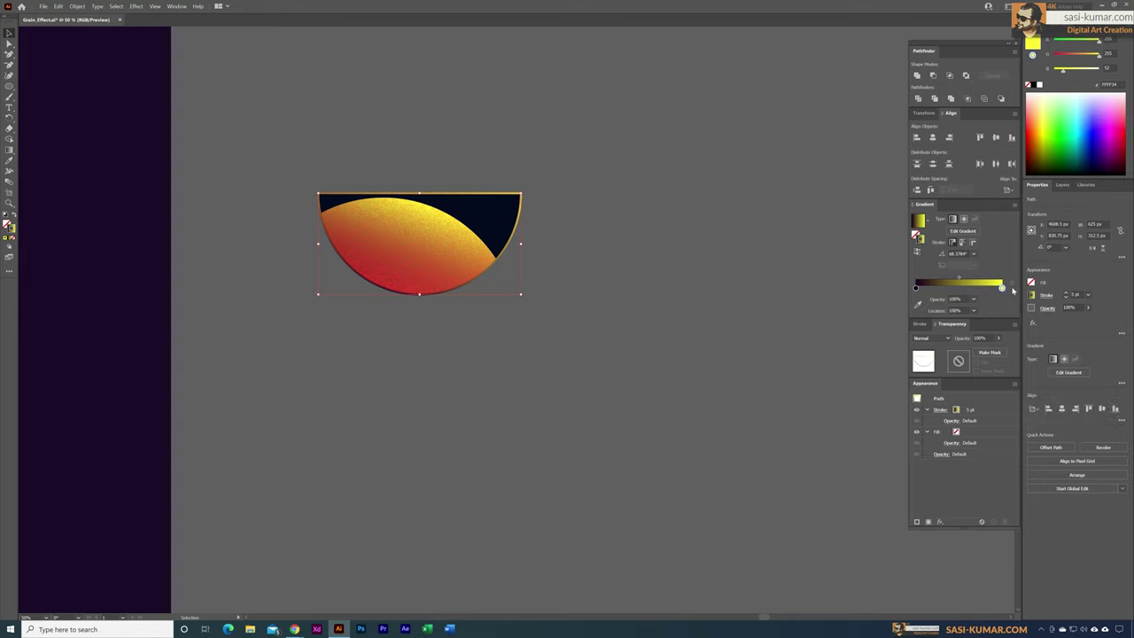
left_click(1097, 71)
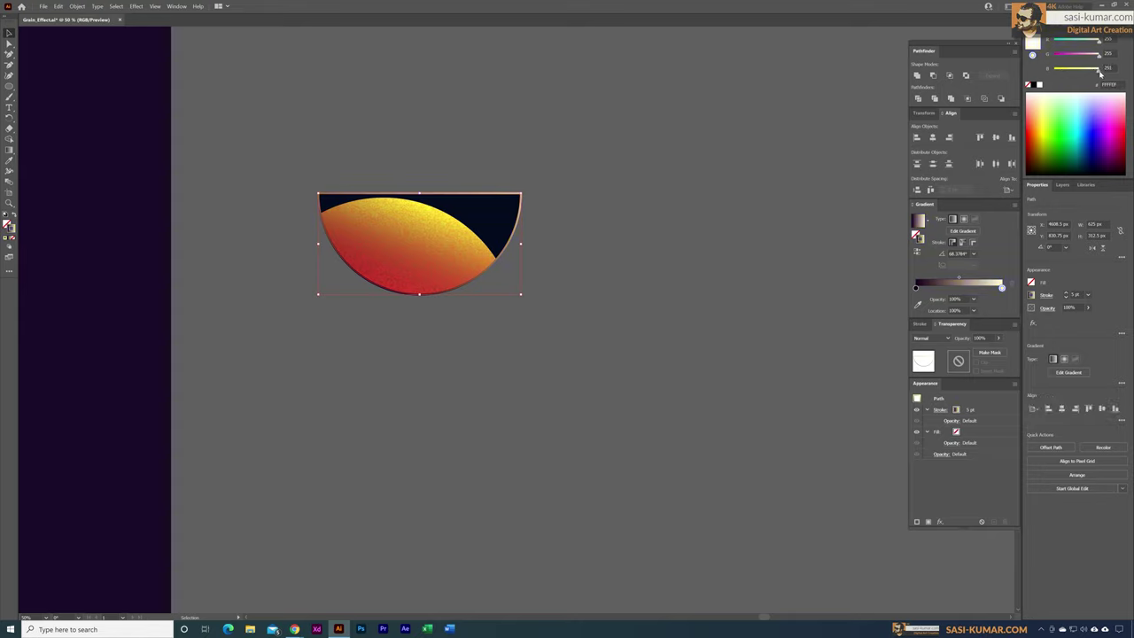
left_click(916, 289)
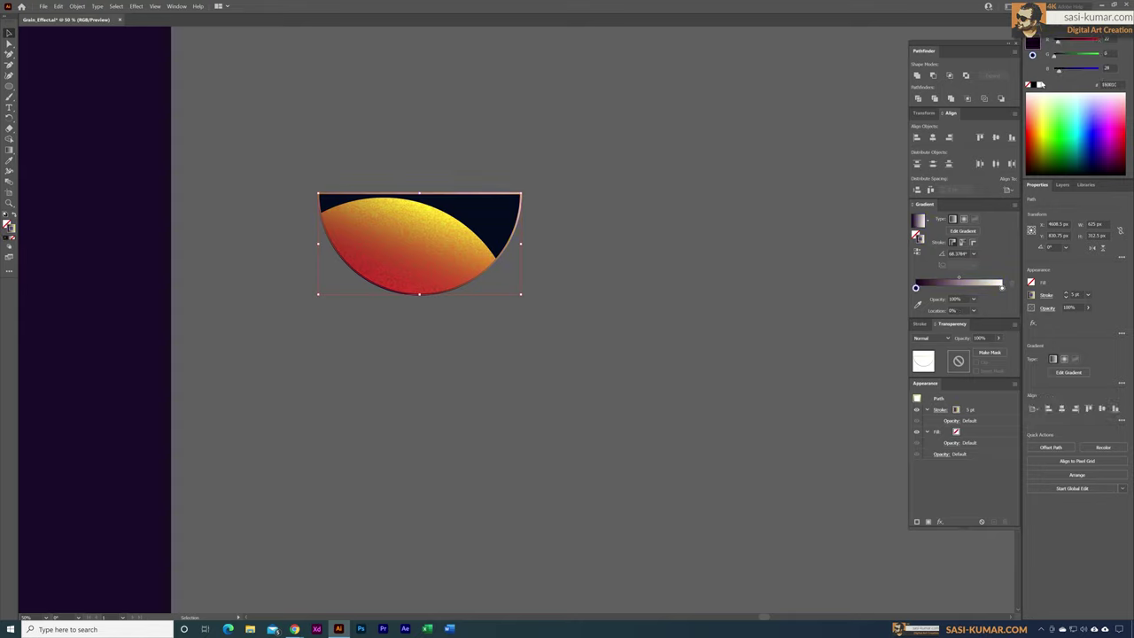
left_click(596, 210)
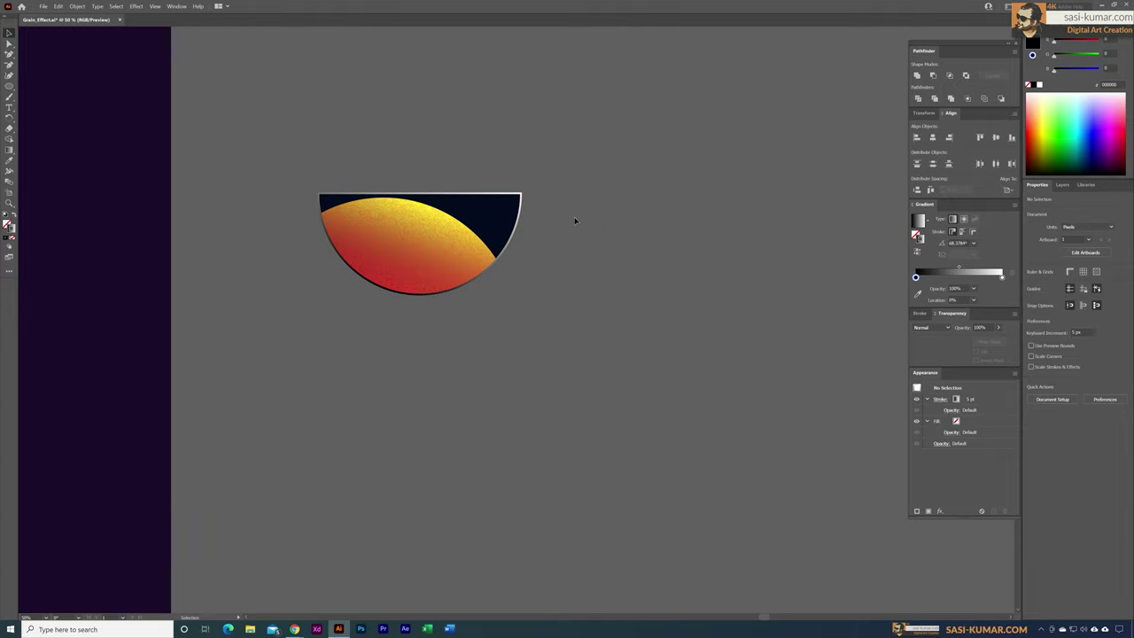
Step: Set the blending mode of the half circle's black-and-white outline to Overlay
left_click(521, 204)
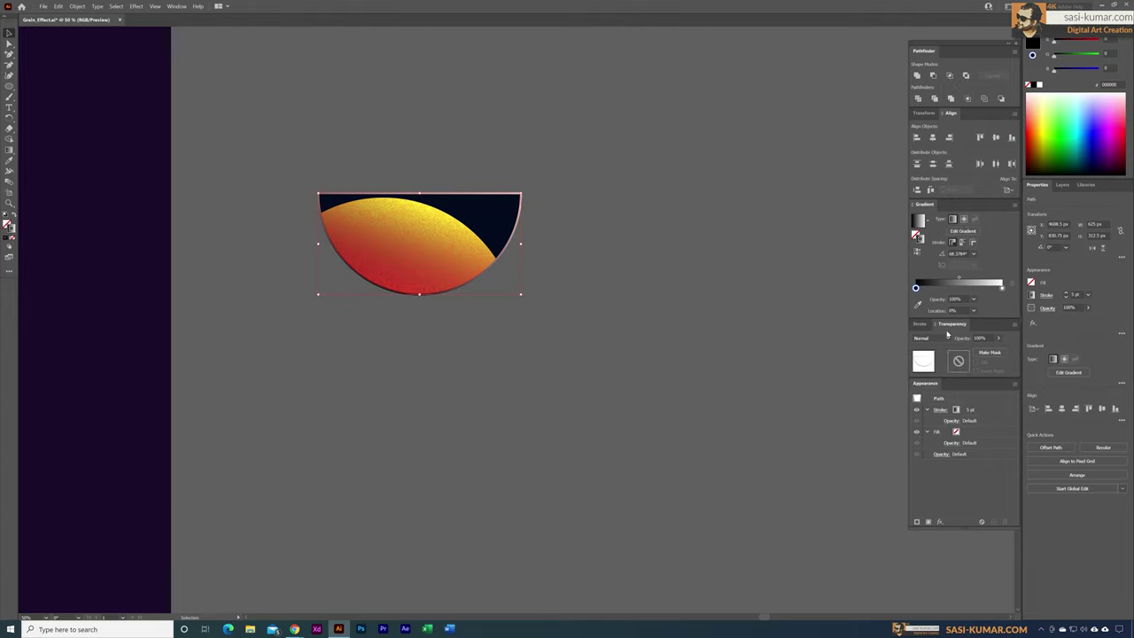
left_click(937, 339)
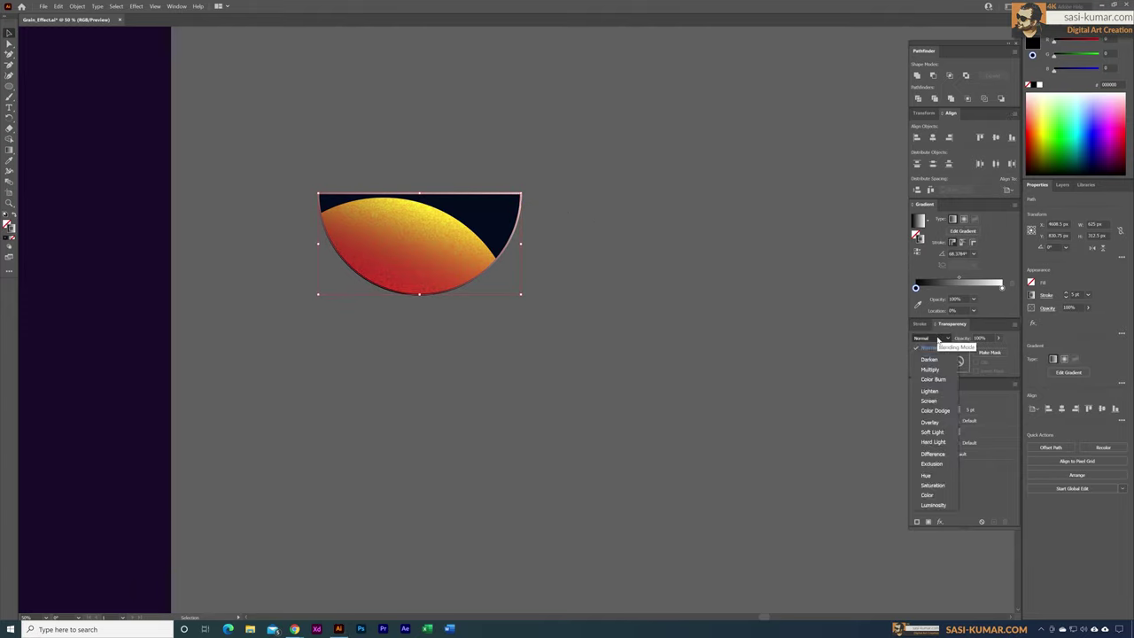
left_click(930, 422)
left_click(595, 276)
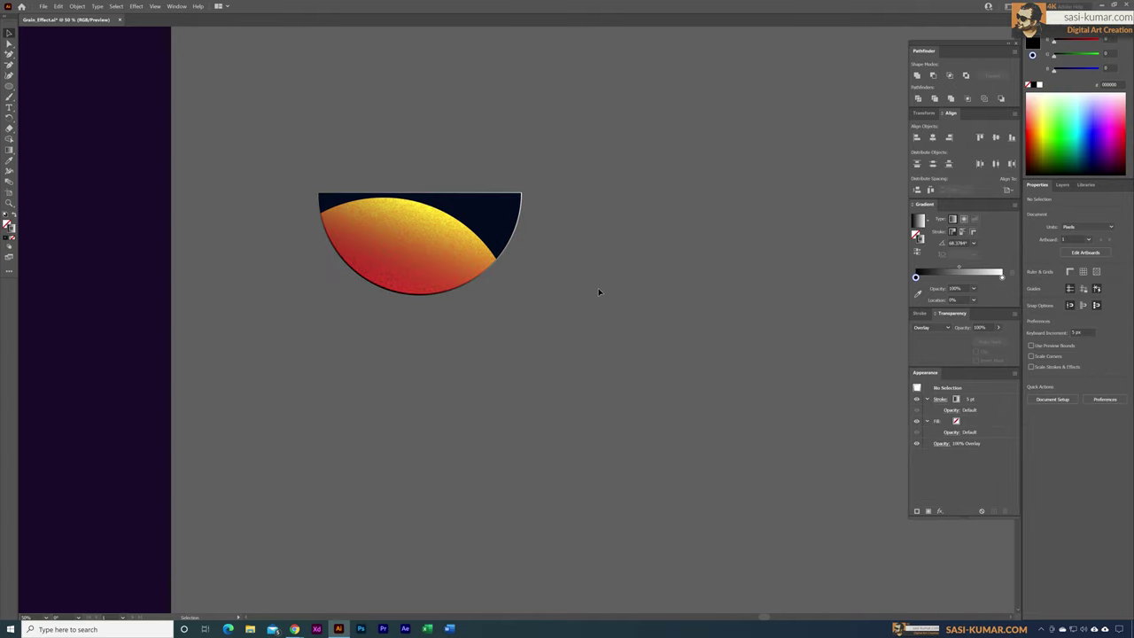
Step: Draw a circle about 381 px in diameter beside the half circle and give it a solid black stroke
left_click_drag(595, 333, 587, 337)
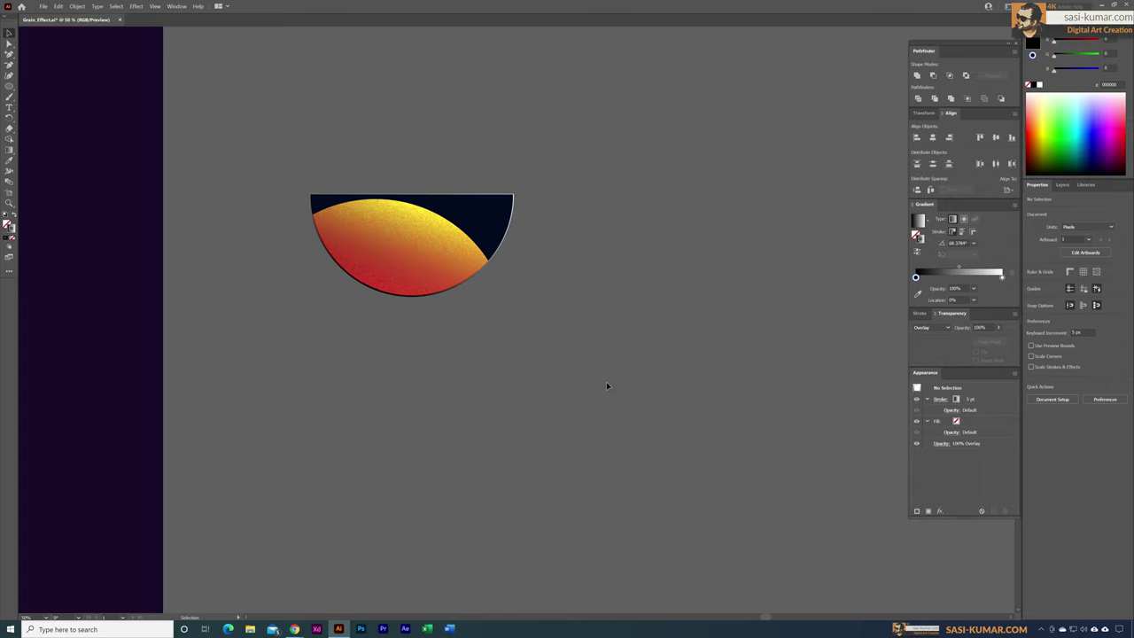
left_click_drag(614, 335, 614, 400)
key("l")
left_click_drag(583, 153, 706, 277)
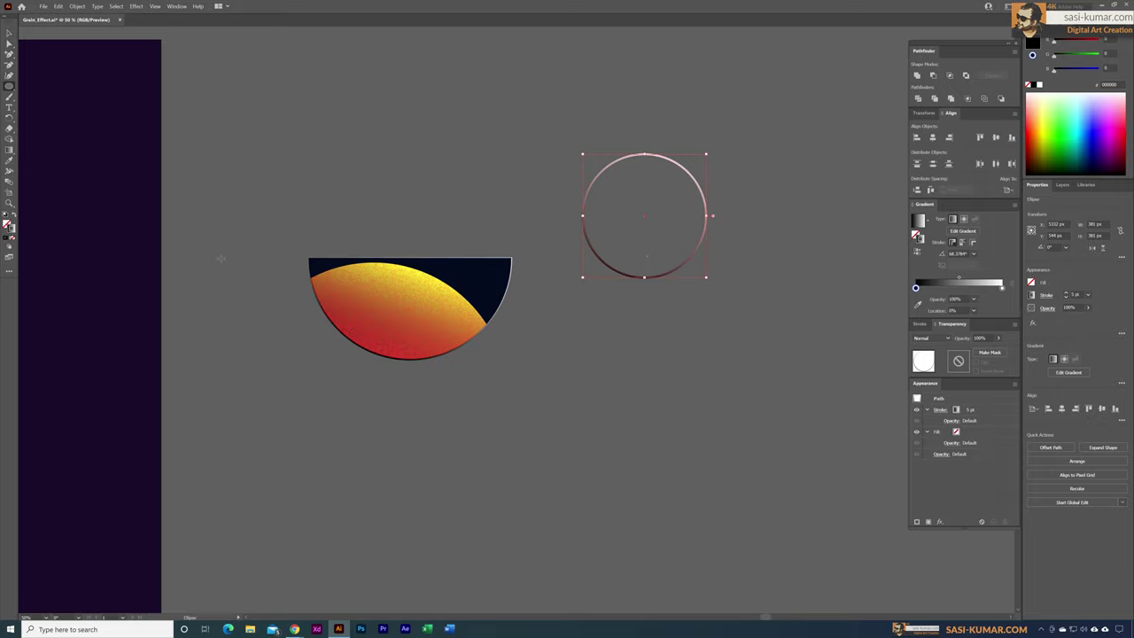
left_click(5, 239)
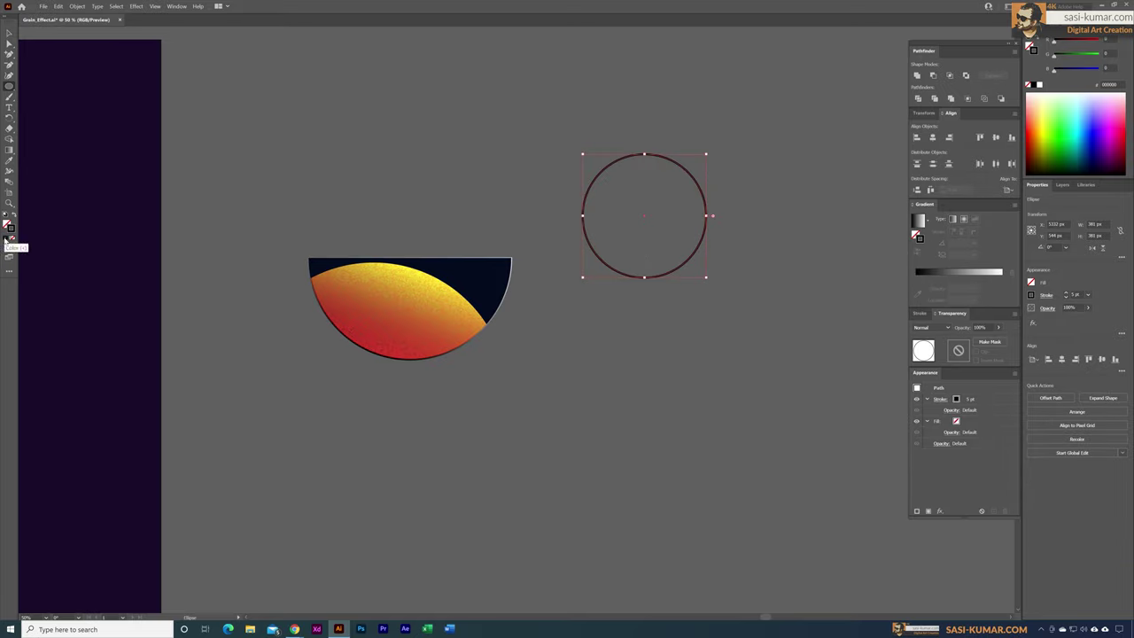
left_click(9, 33)
left_click_drag(668, 148, 735, 227)
Step: Cut the circle to a half pie with a 180° angle and delete its straight bottom edge, leaving an open arc
left_click(1122, 257)
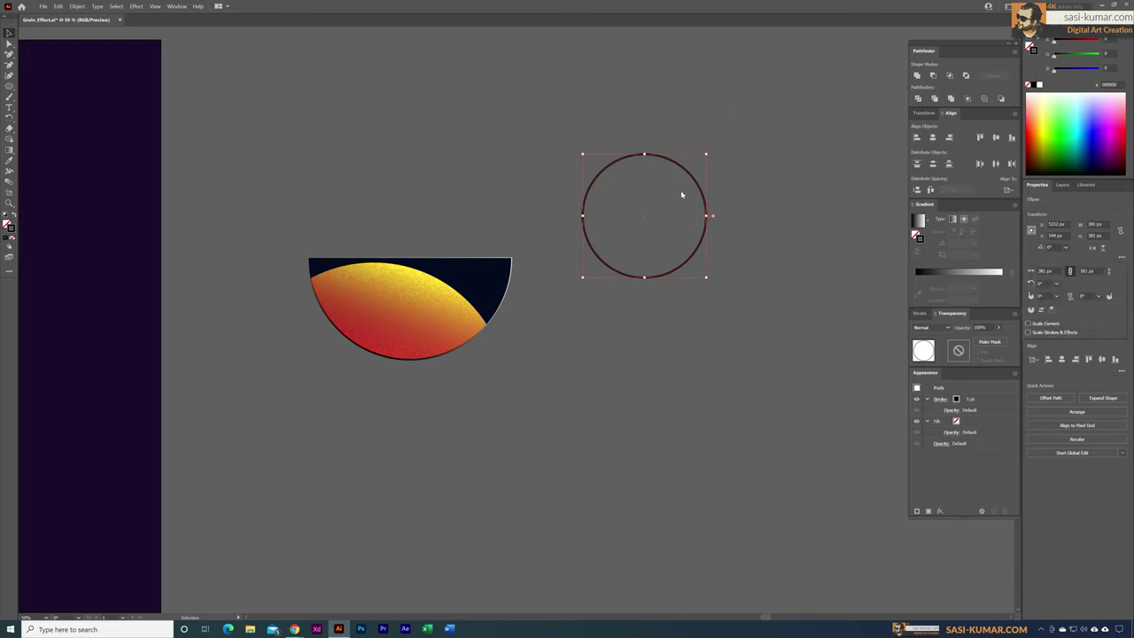
left_click(1086, 297)
type("180")
key("Return")
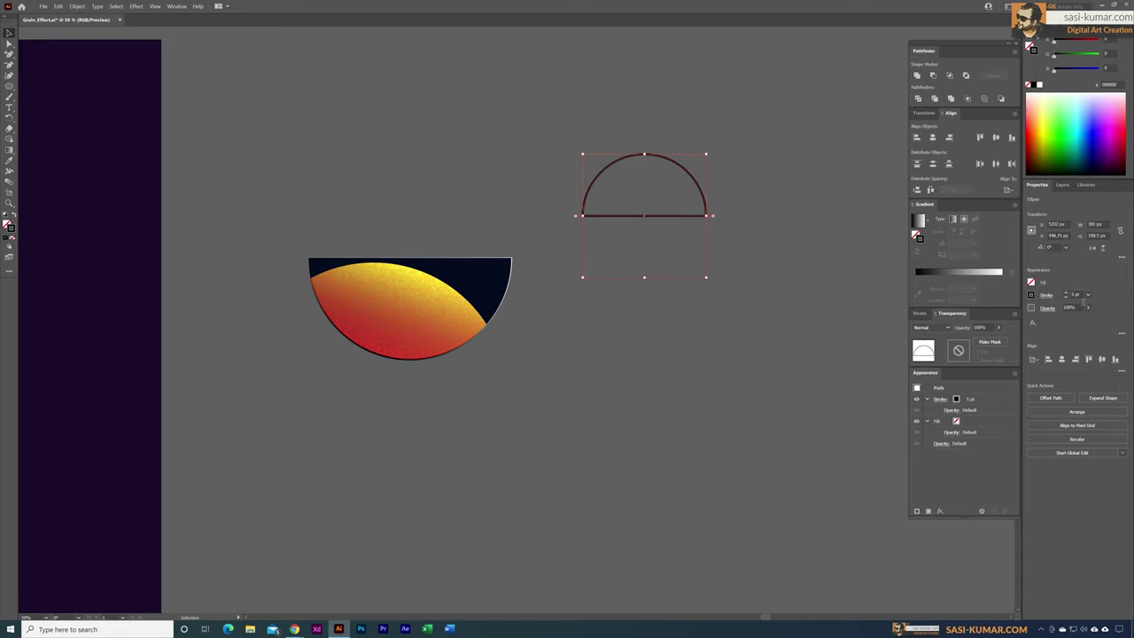
left_click(9, 43)
left_click(639, 213)
key("Delete")
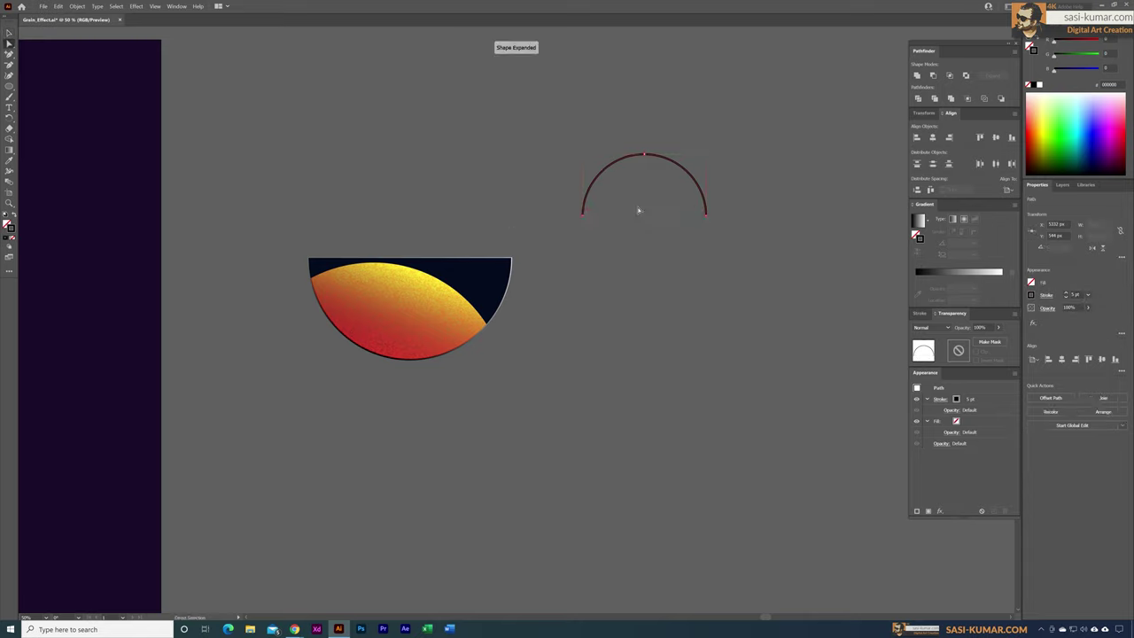
Step: Give the open arc's stroke round caps
key("v")
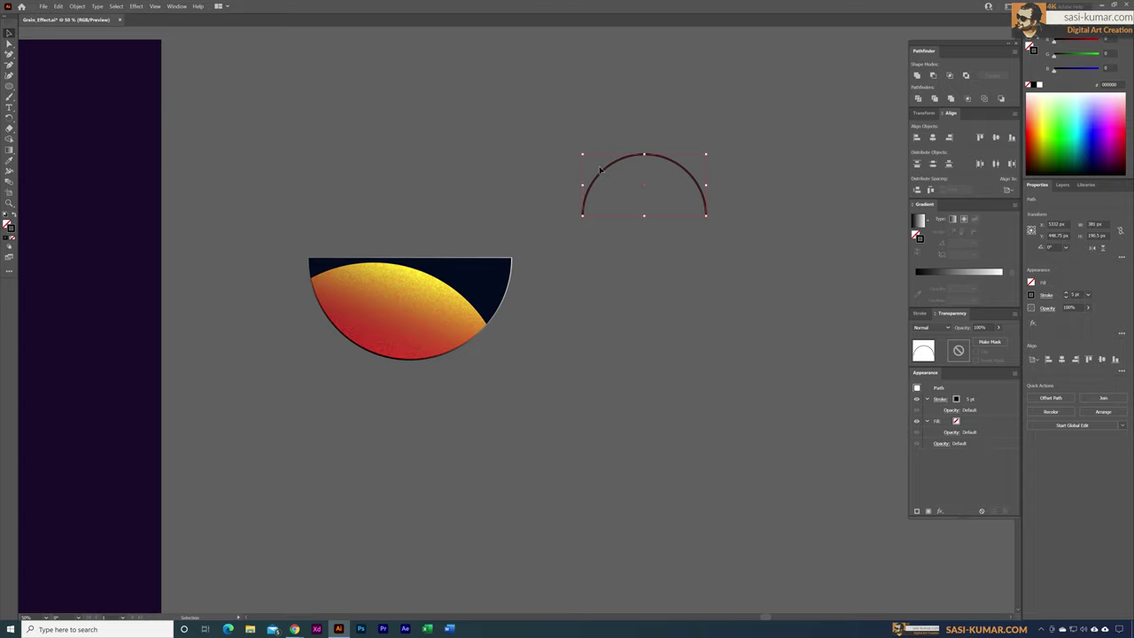
key("ctrl+equal")
key("v")
key("ctrl+equal")
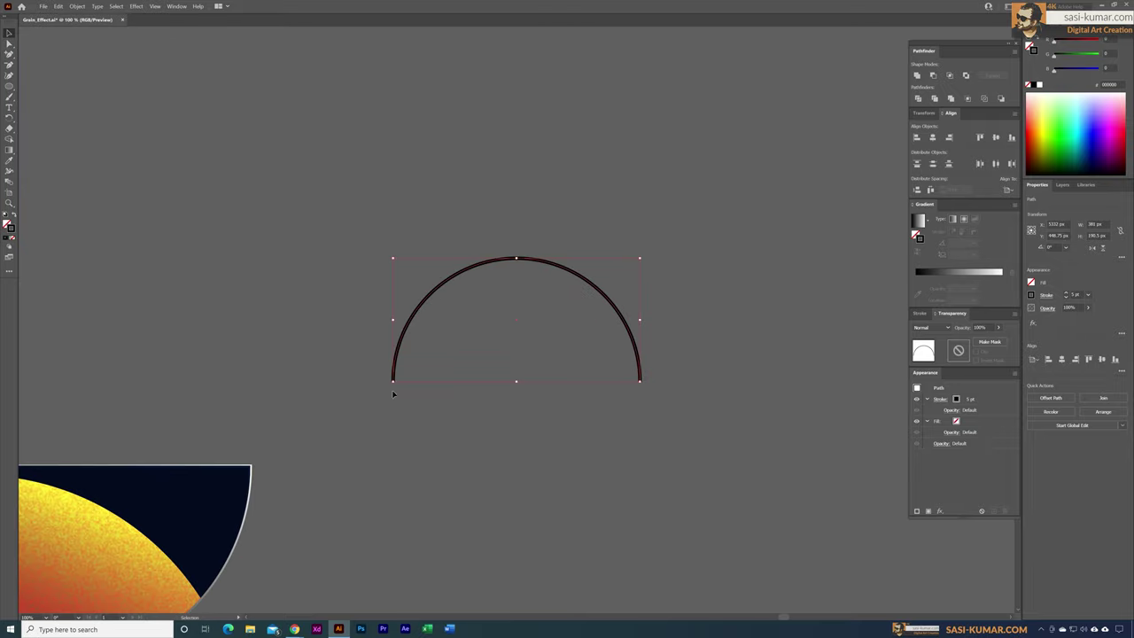
left_click(1045, 296)
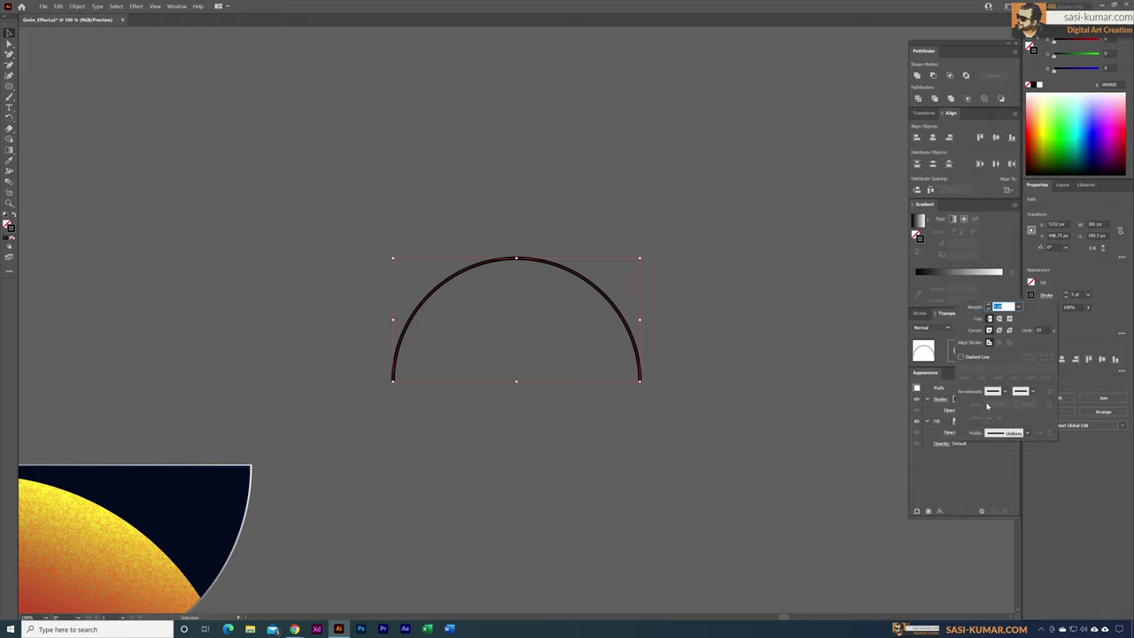
left_click(999, 318)
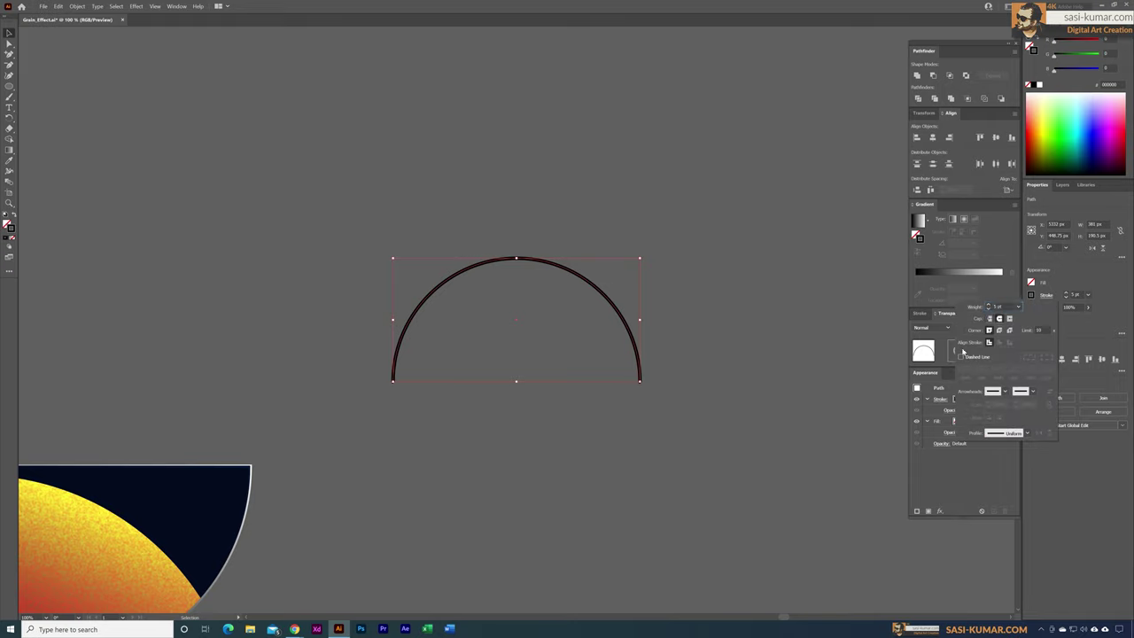
Step: Scale the arc down to about 225 px wide and set its stroke weight to 12 pt
left_click(649, 251)
left_click_drag(650, 236, 584, 310)
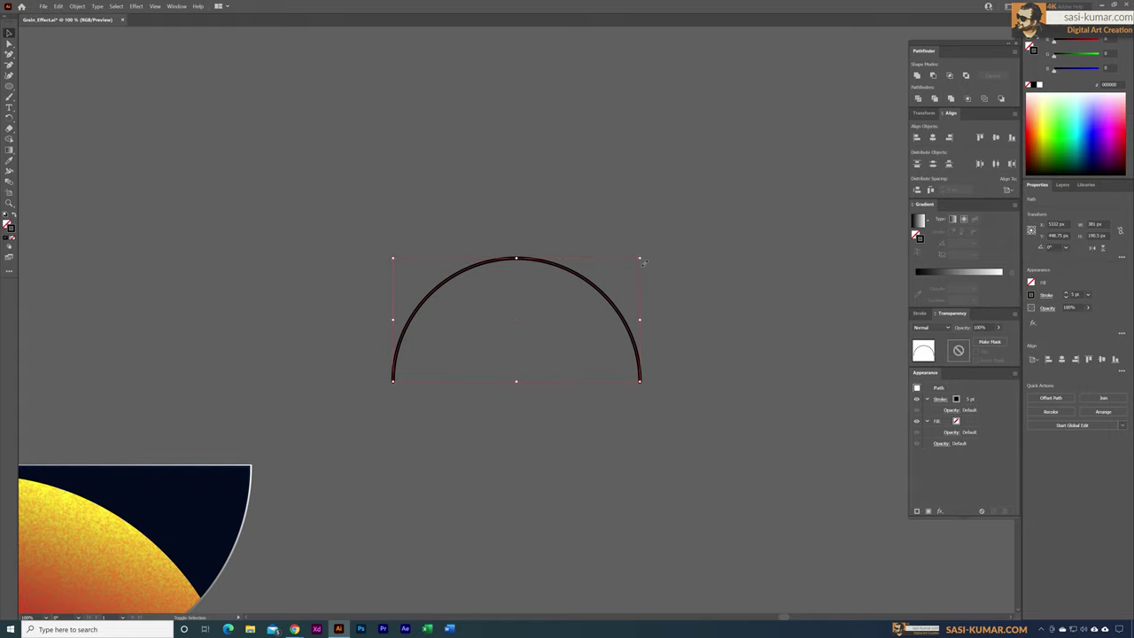
mouse_move(641, 259)
left_mouse_down()
mouse_move(539, 310)
mouse_move(342, 344)
mouse_move(376, 355)
left_mouse_up()
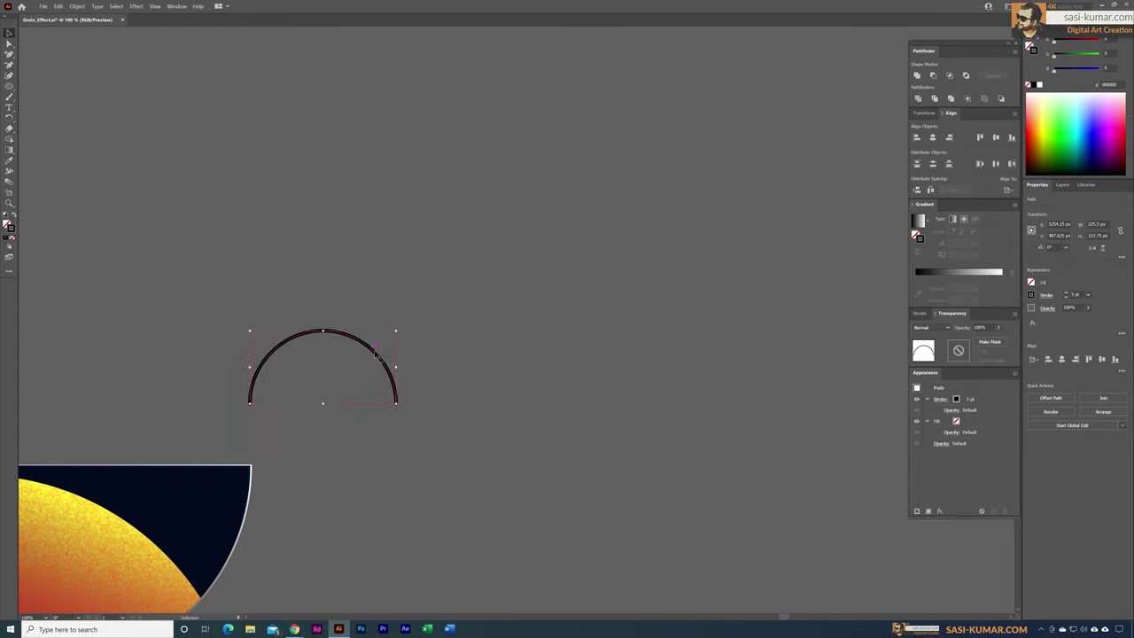
left_click(1076, 295)
type("12")
key("Return")
left_click(614, 221)
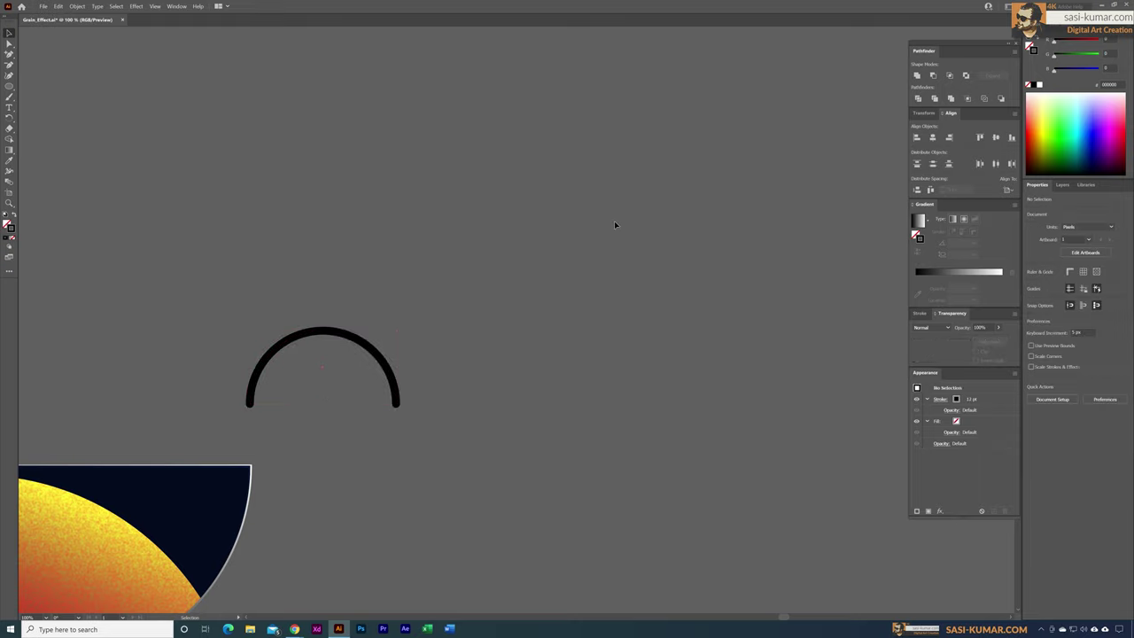
Step: Duplicate the arc and top-align the pair as two closed eyes above the half-circle mouth
key("ctrl+minus")
key("ctrl+minus")
key("ctrl+minus")
left_click_drag(480, 330, 792, 167)
left_click(520, 351)
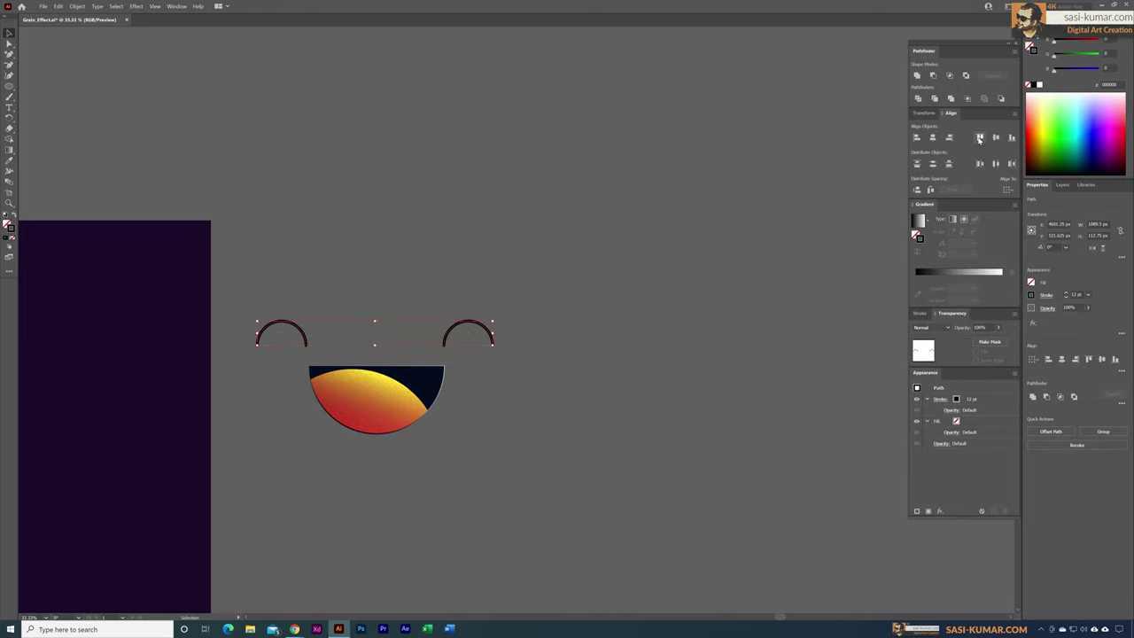
left_click(628, 382)
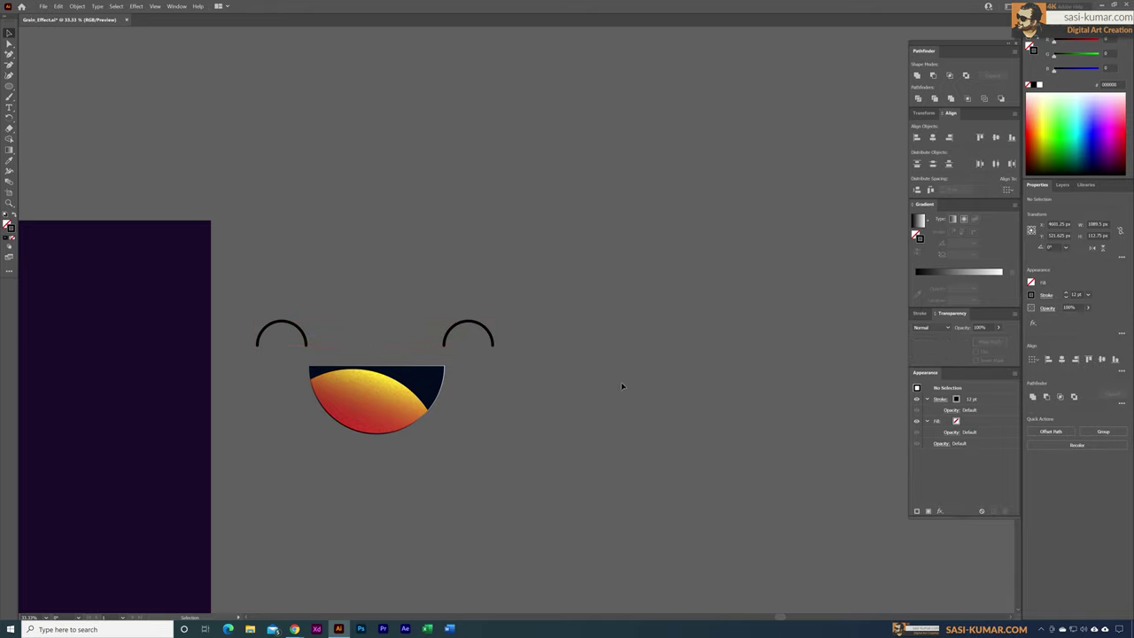
left_click(270, 349)
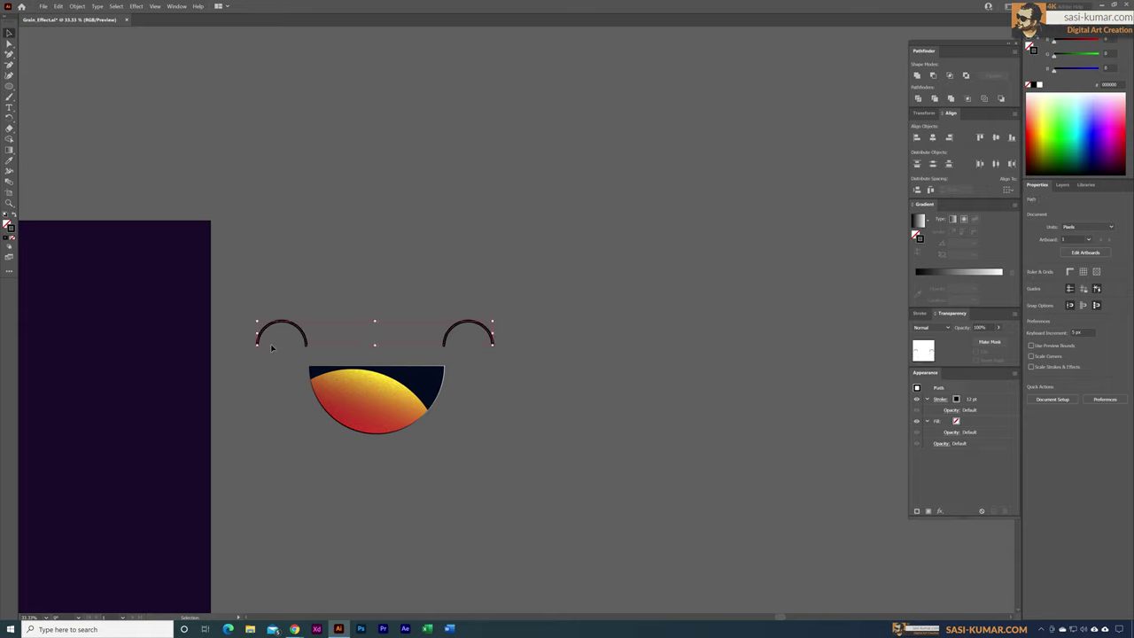
left_click(598, 437)
Step: Scale the half-circle mouth down proportionally and place it between and below the two eyes
left_click(306, 366)
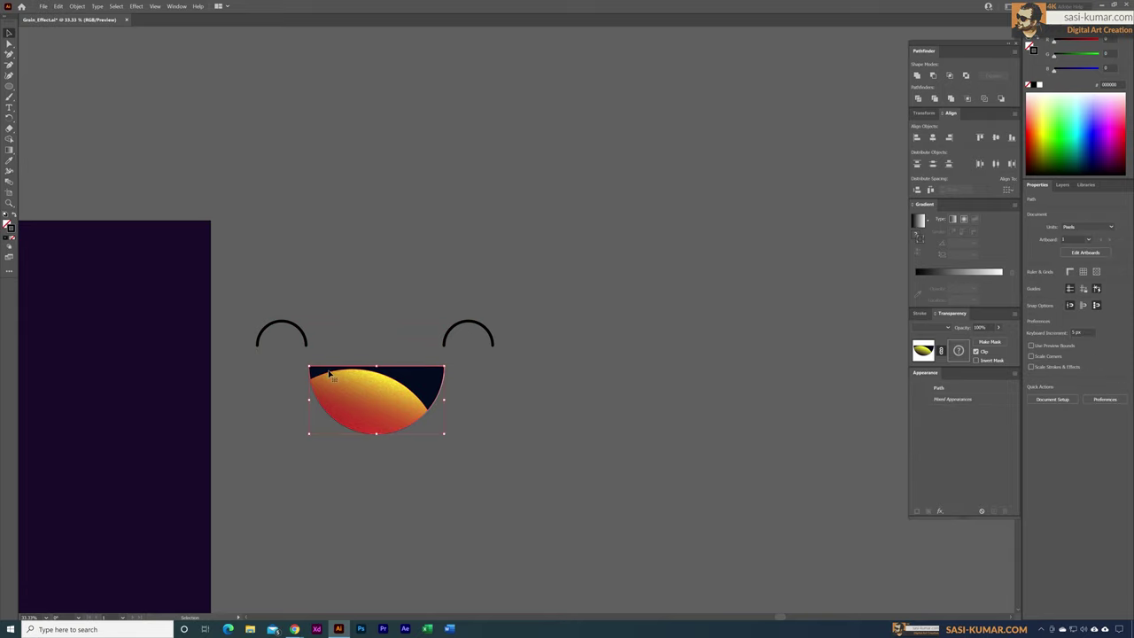
left_click_drag(443, 366, 409, 376)
left_click(462, 432)
left_click(372, 377)
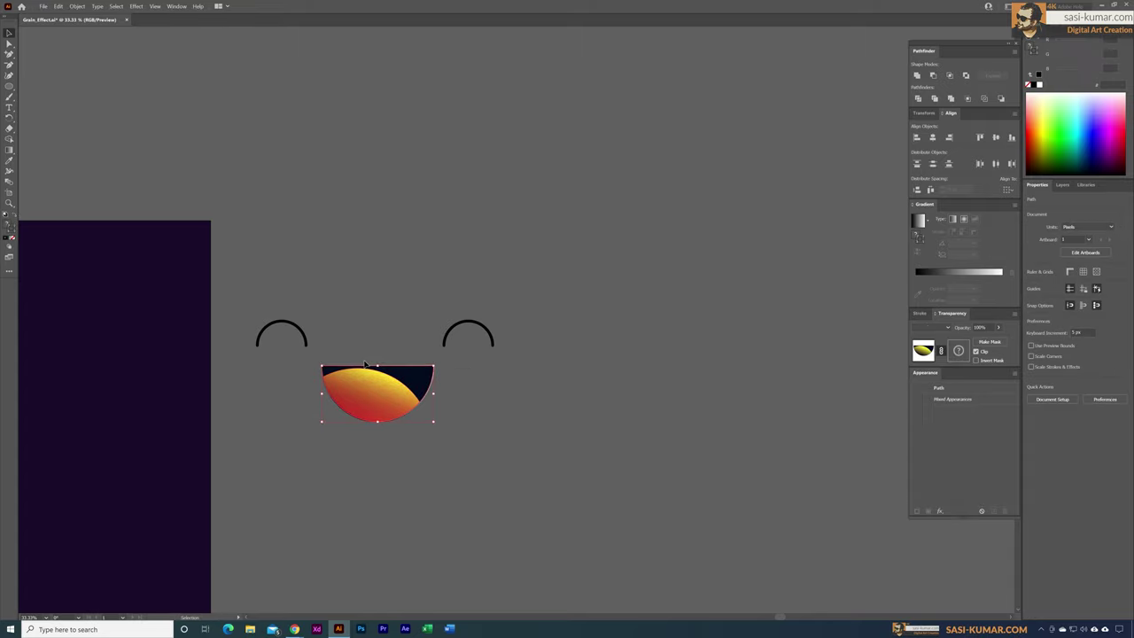
Step: Align the eyes and mouth on their horizontal centres and group them as one face
left_click(502, 451)
left_click_drag(502, 451, 274, 310)
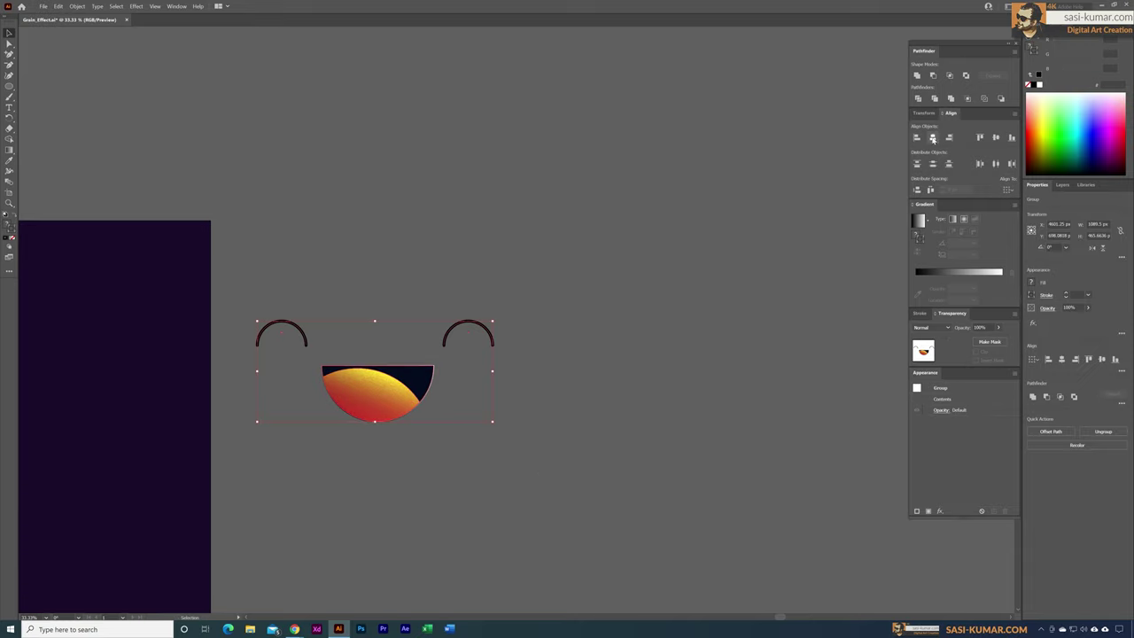
left_click(932, 140)
key("a")
left_click(630, 257)
Step: Rotate the grouped face by 45°
key("ctrl+minus")
key("ctrl+minus")
key("ctrl+minus")
key("v")
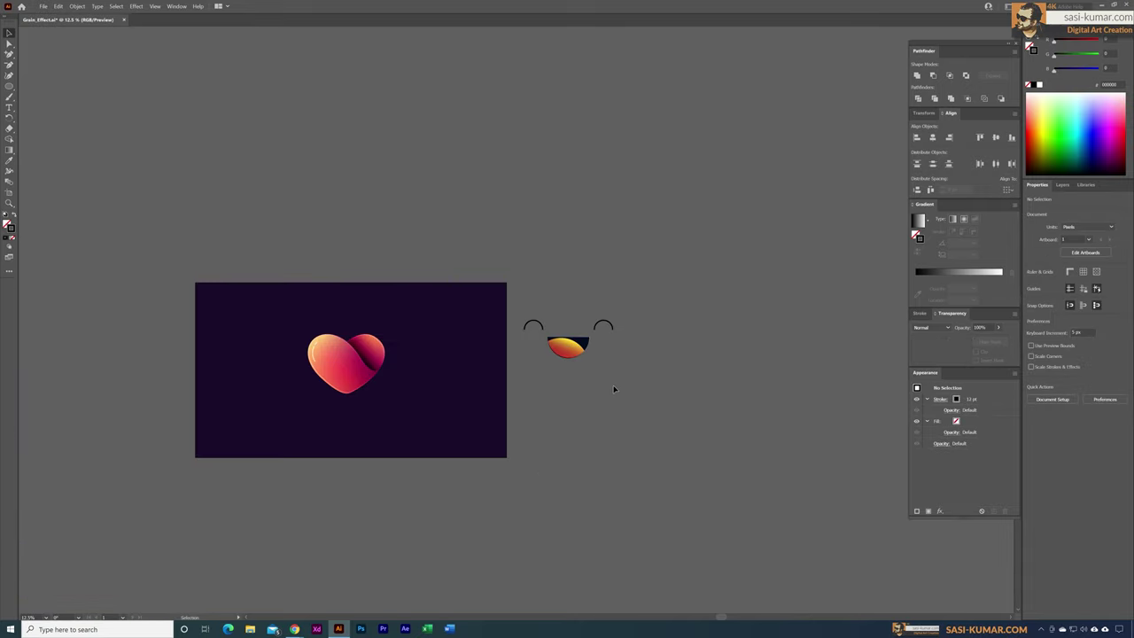
left_click(556, 341)
double_click(11, 119)
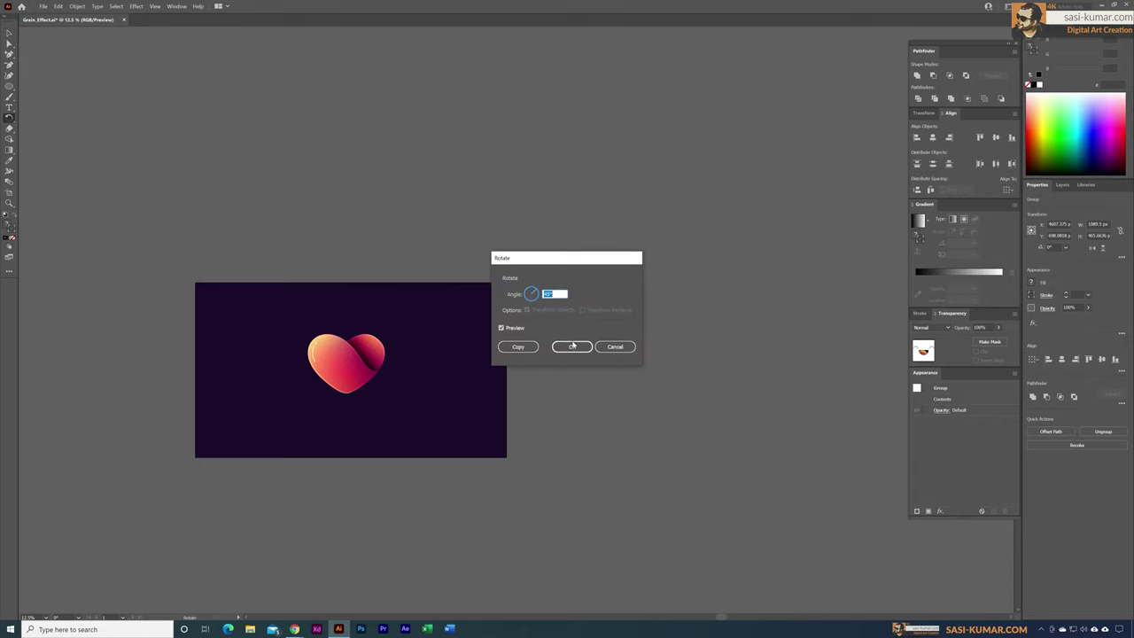
left_click(573, 347)
left_click(9, 33)
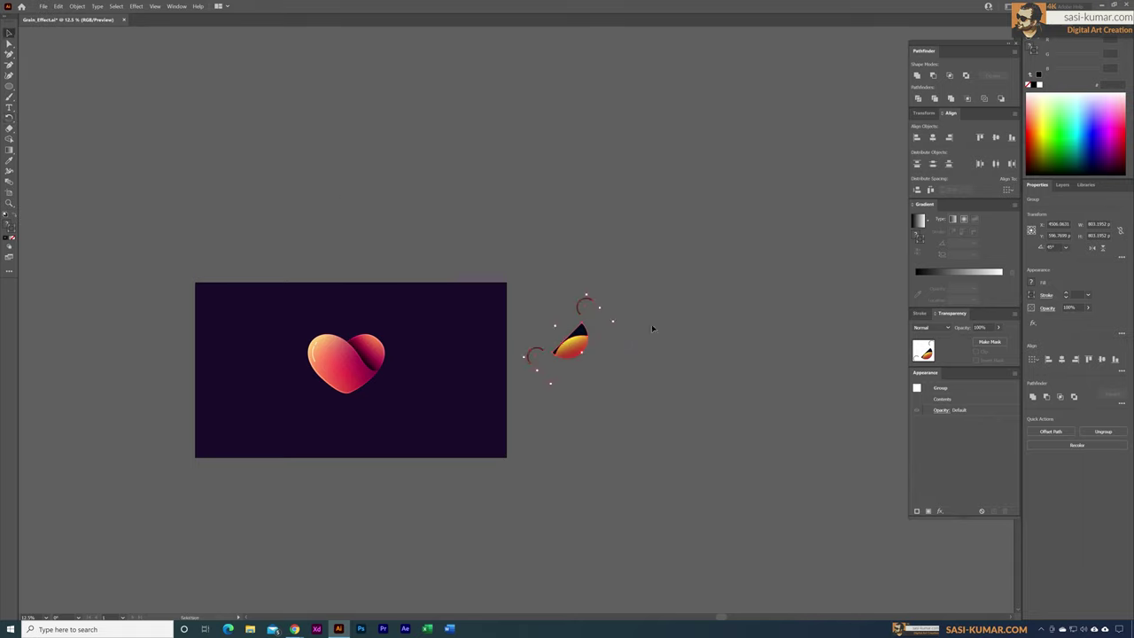
Step: Move the rotated face onto the grainy heart on the artboard
left_click_drag(578, 329, 338, 355)
key("ctrl+plus")
key("ctrl+plus")
key("ctrl+plus")
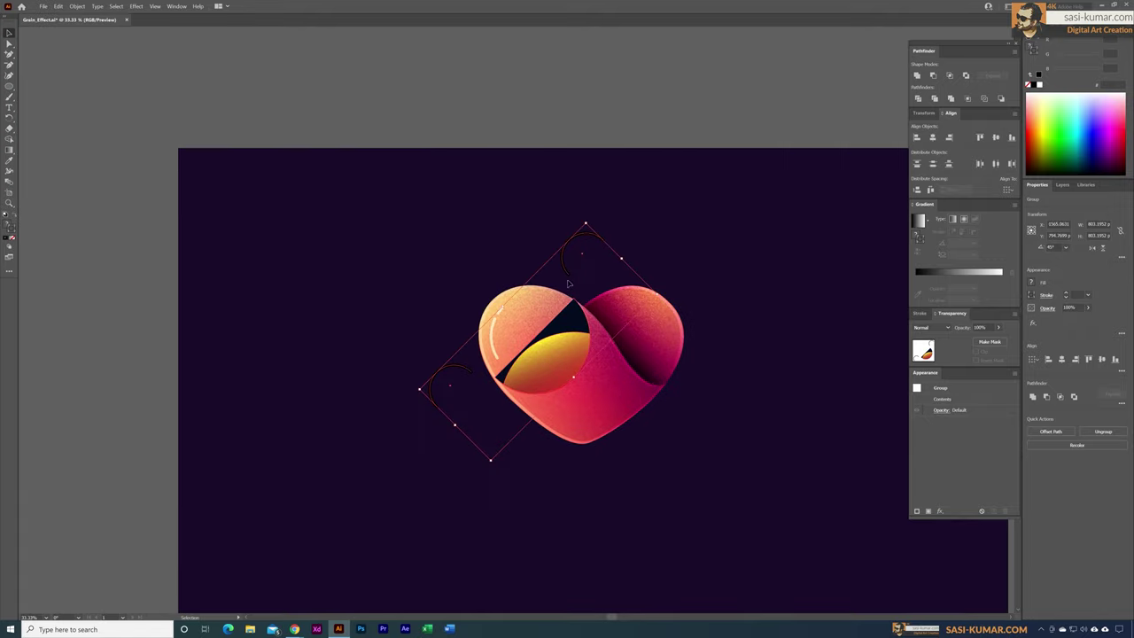
Step: Scale the rotated face group down proportionally and place it on the heart's left lobe next to the highlight strokes
left_click_drag(589, 227, 543, 372)
left_click_drag(522, 431, 552, 357)
left_click(573, 85)
left_click_drag(596, 86, 531, 79)
key("ctrl+equal")
key("ctrl+equal")
key("ctrl+equal")
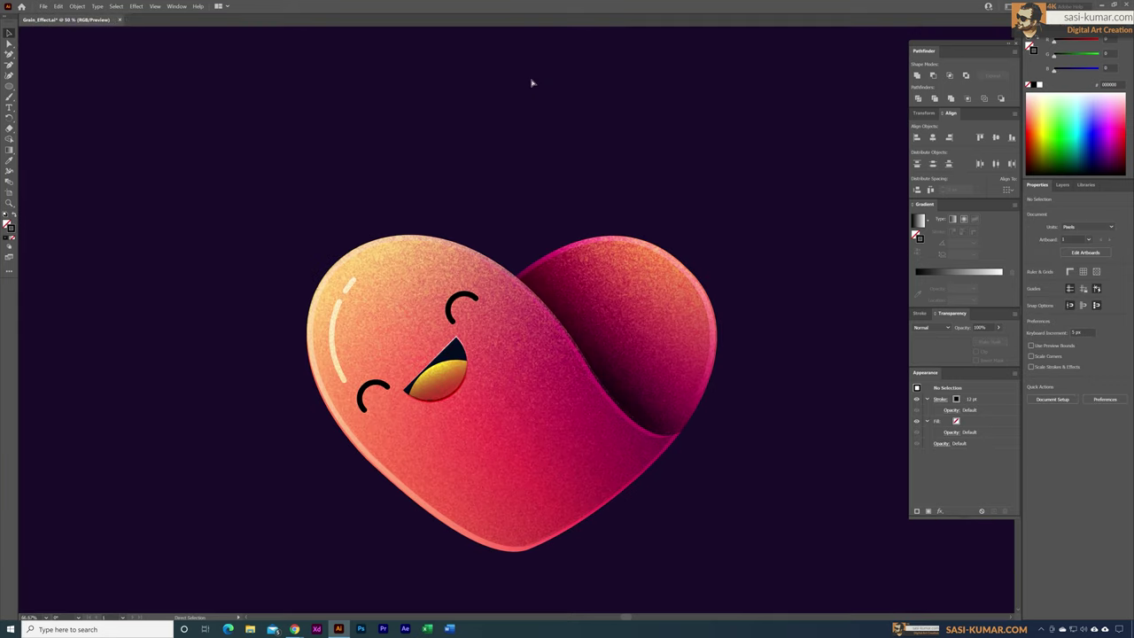
Step: Isolate the mouth group and set the stroke weight of the mouth's gradient outline to 12 pt
left_click(418, 394)
left_click(515, 124)
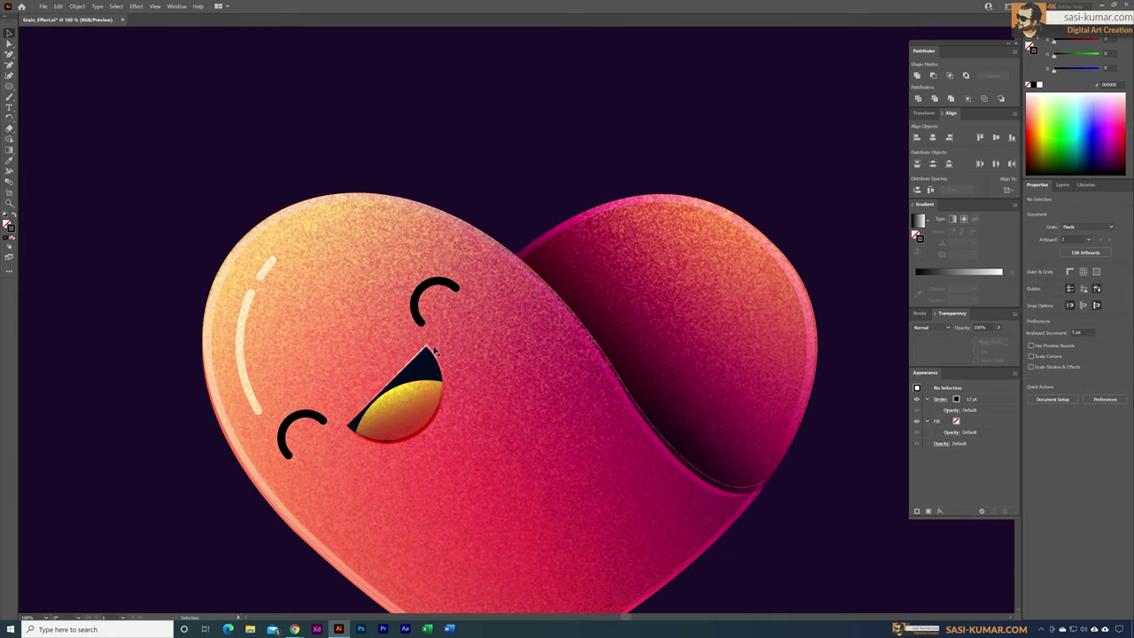
left_click(434, 352)
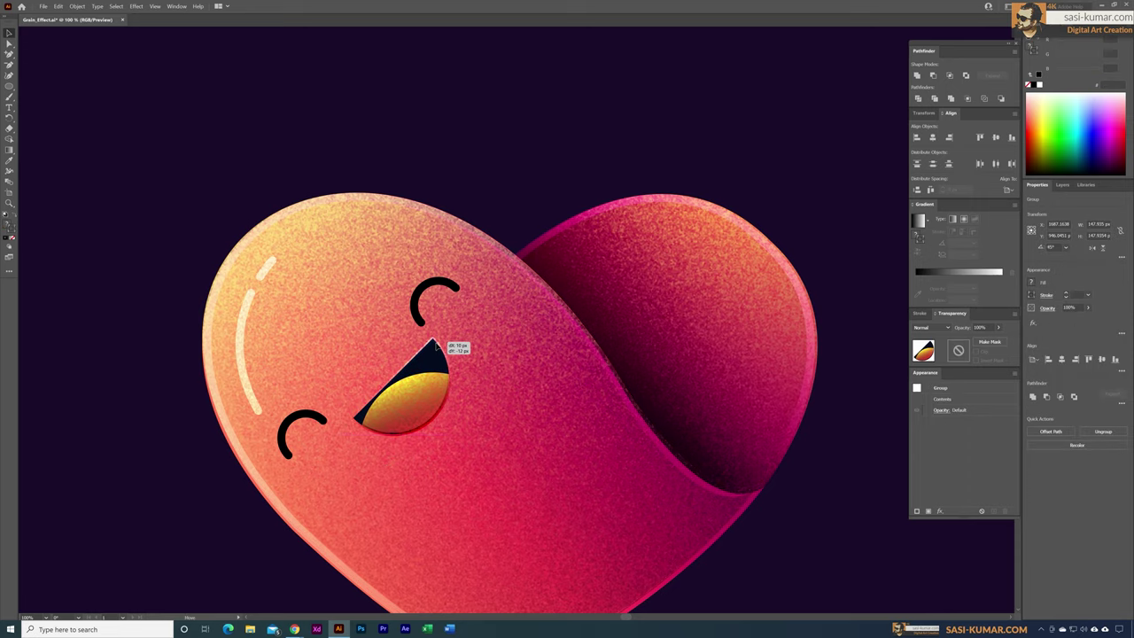
double_click(433, 353)
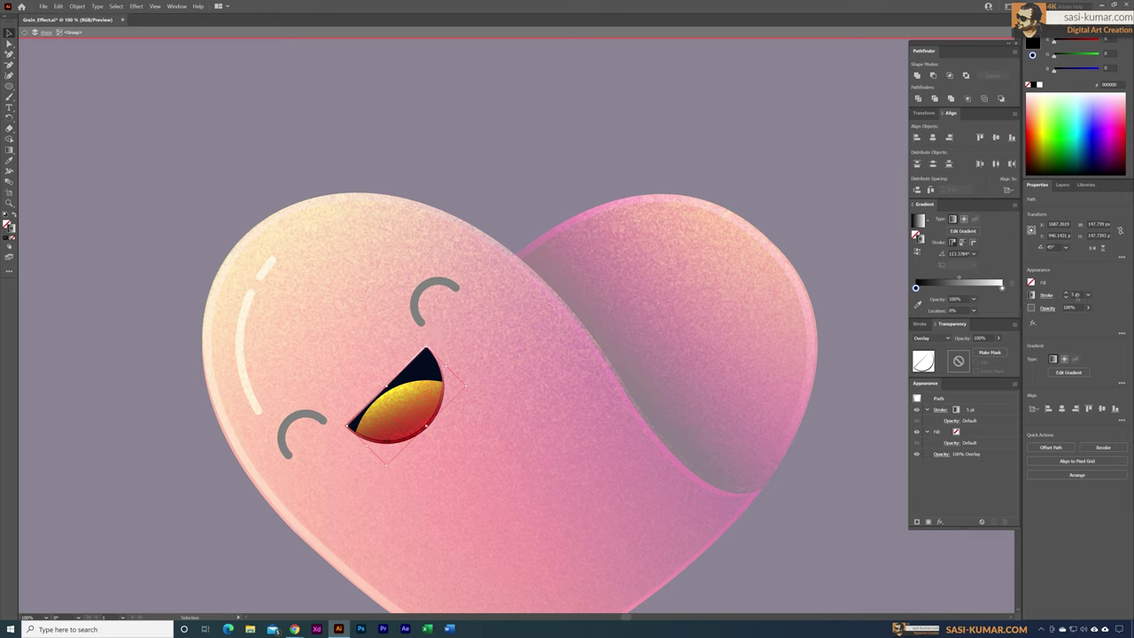
left_click(1075, 294)
type("12")
key("Return")
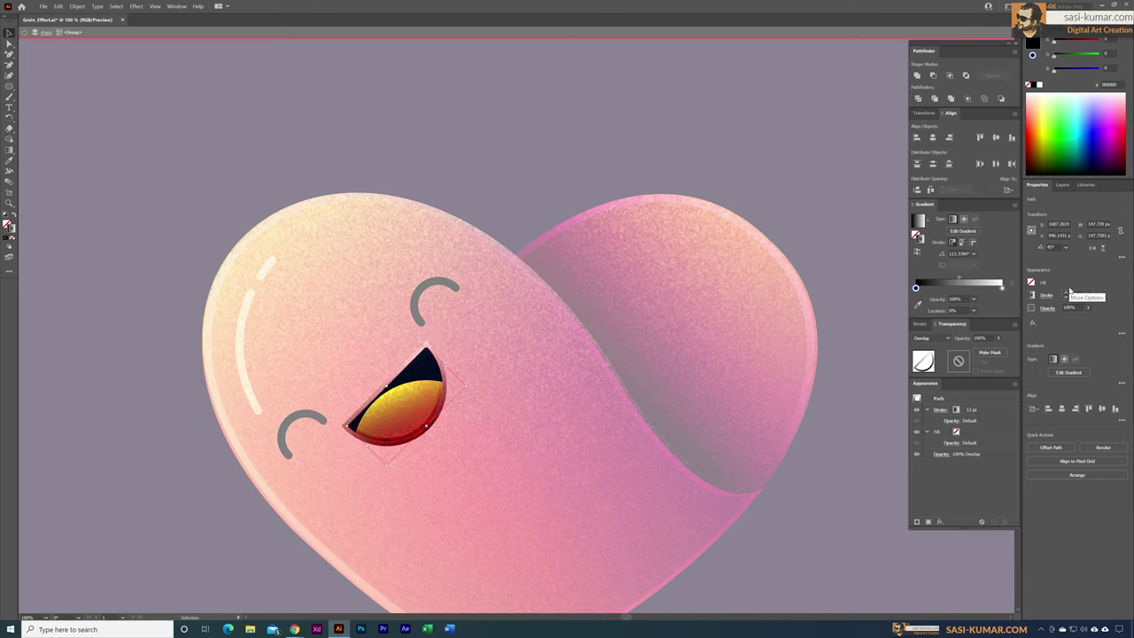
double_click(606, 154)
left_click_drag(606, 154, 603, 147)
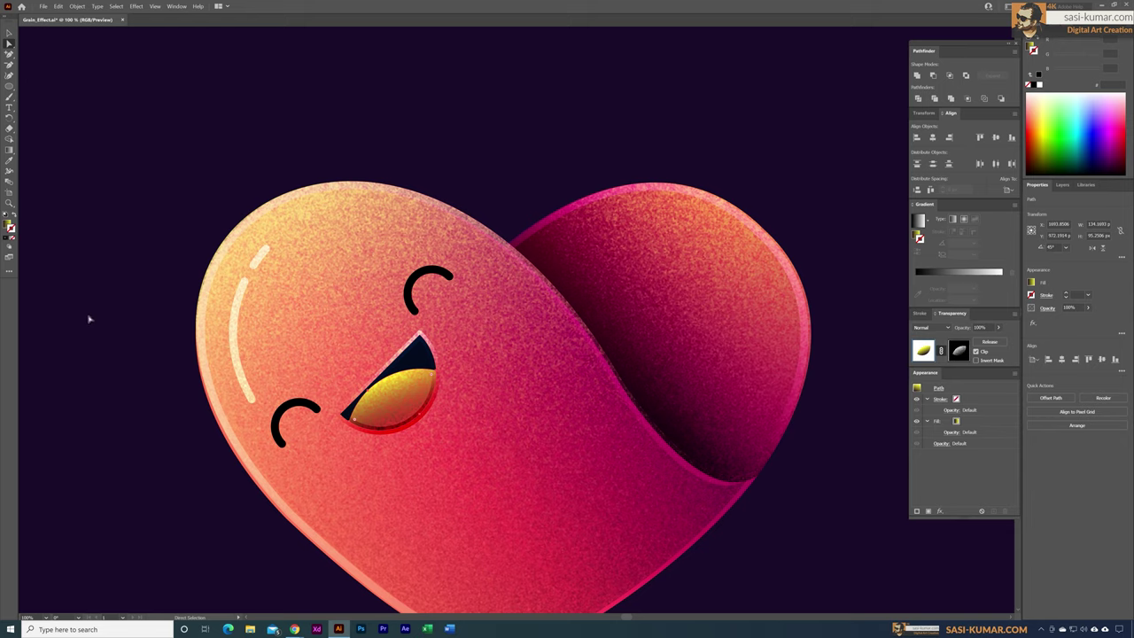
Step: Change the yellow end colour of the tongue's gradient fill to purple
key("period")
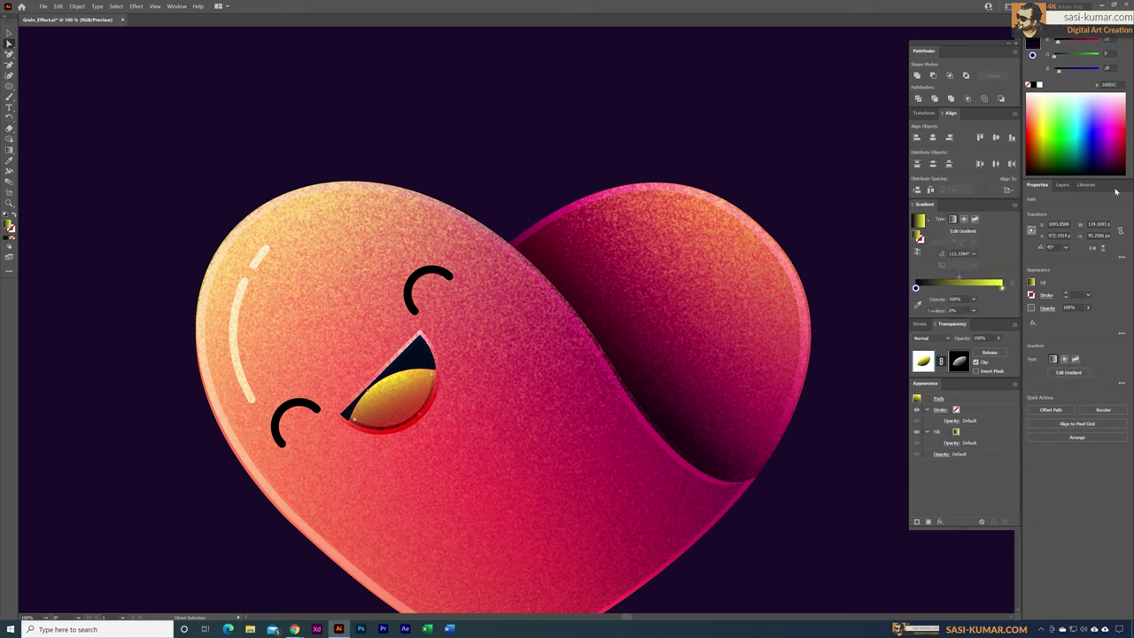
left_click(1002, 288)
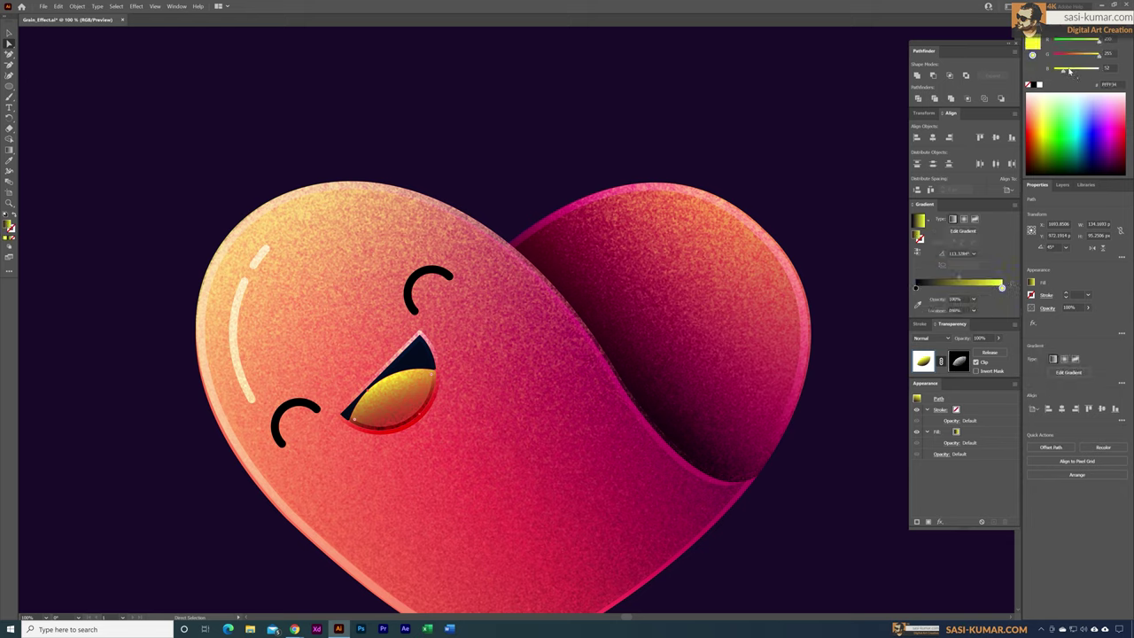
mouse_move(1094, 56)
left_mouse_down()
mouse_move(1054, 57)
mouse_move(1076, 72)
mouse_move(1088, 42)
mouse_move(1060, 42)
mouse_move(1080, 70)
mouse_move(1084, 43)
left_mouse_up()
left_click(9, 33)
left_click(231, 81)
Step: Scale the mouth group down slightly so it fits between the two eyes
key("ctrl+minus")
key("ctrl+minus")
key("ctrl+minus")
key("ctrl+minus")
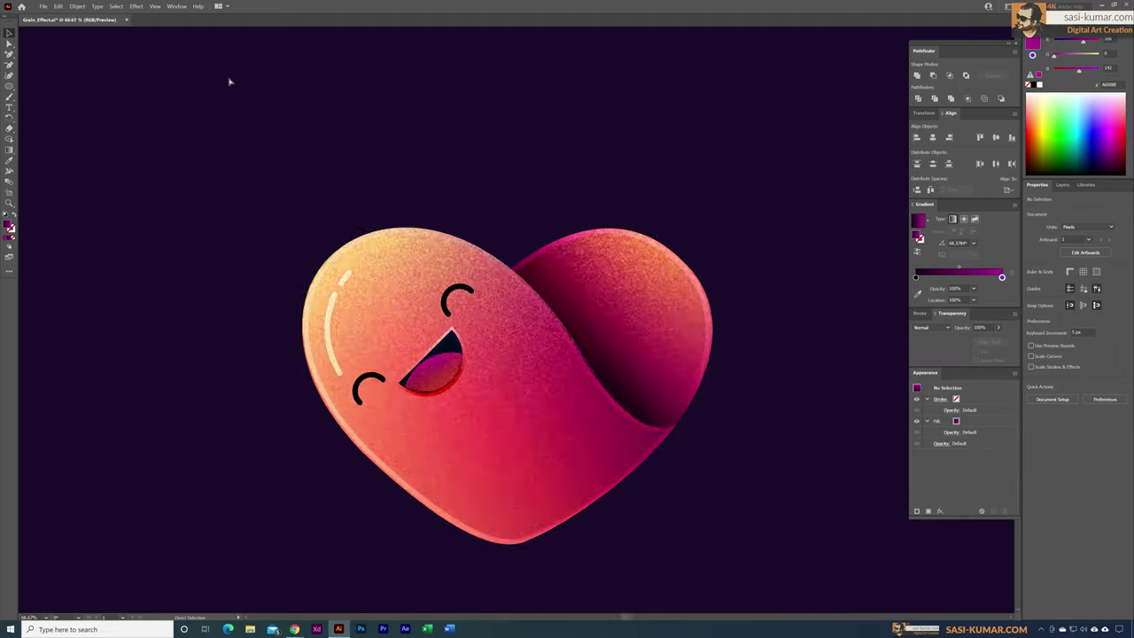
left_click_drag(551, 137, 513, 124)
left_click(443, 323)
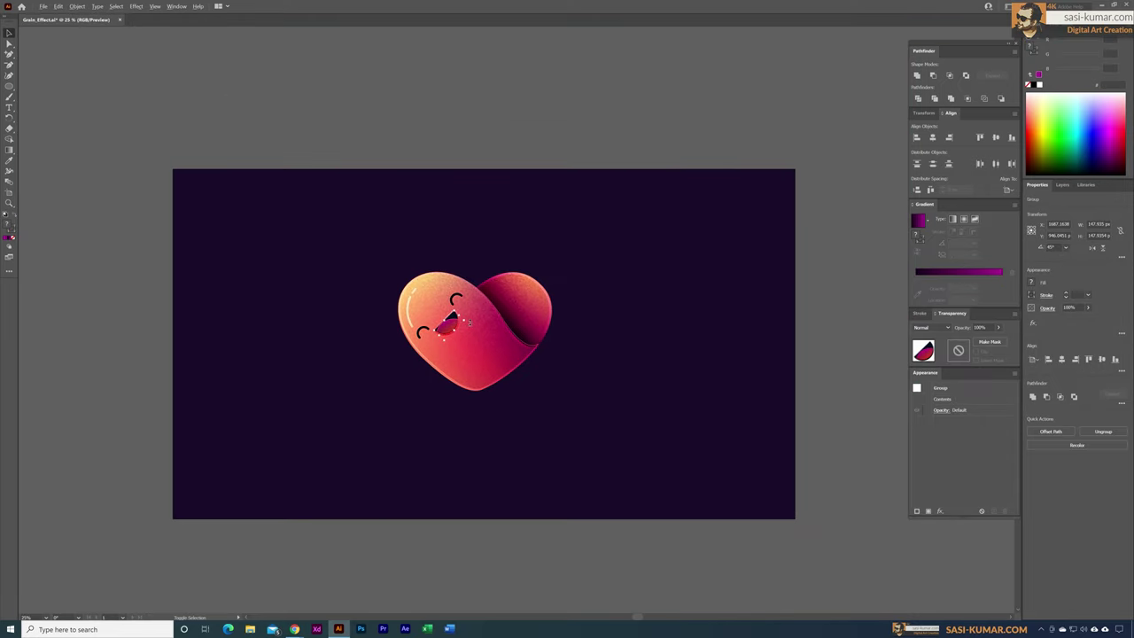
left_click_drag(464, 326, 459, 302)
left_click(491, 125)
Step: Select the eyes together with the mouth and shift them slightly on the heart's left lobe
left_click(457, 301)
left_click(448, 322, "shift")
left_click_drag(447, 325, 450, 322)
left_click(512, 87)
Step: Set the blending mode of the grouped eyes to Color Burn
key("ctrl+=")
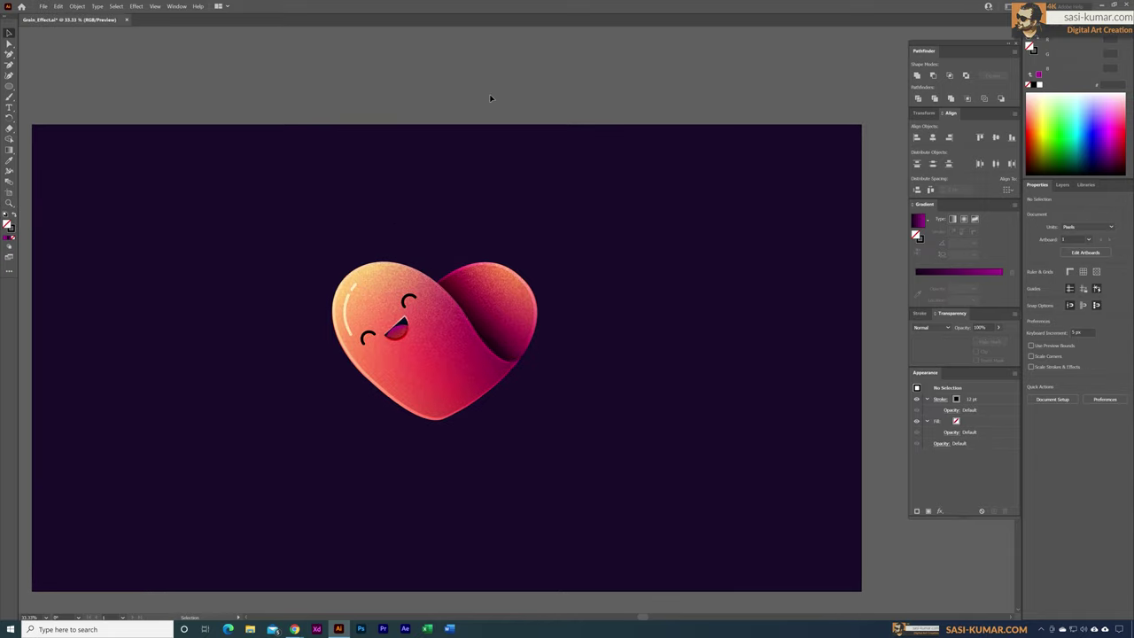
left_click(376, 314)
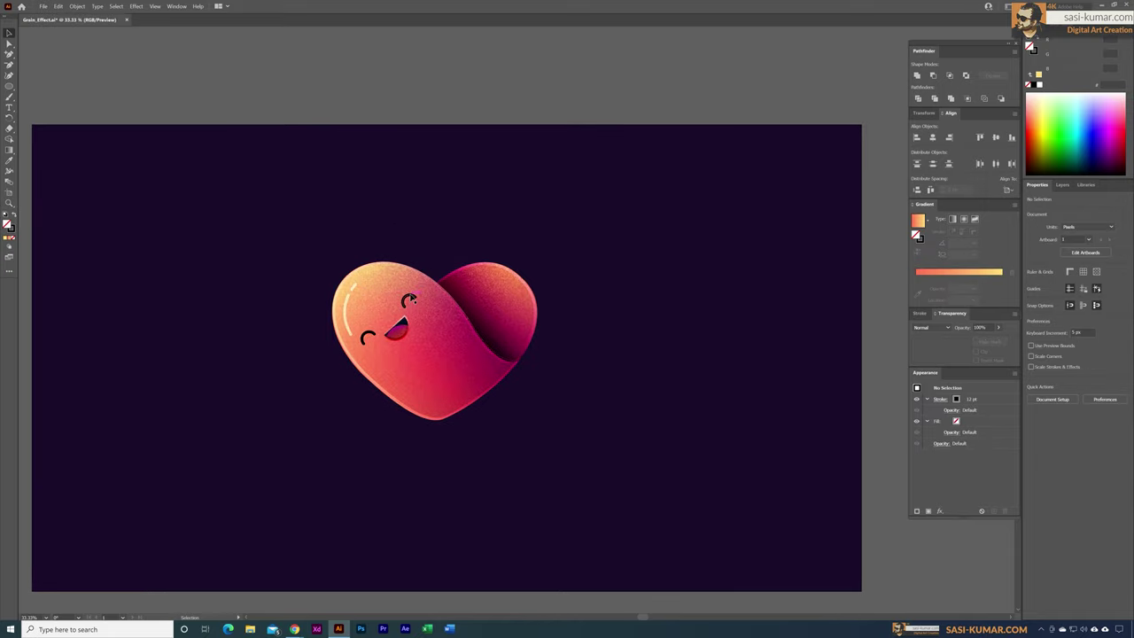
left_click(941, 328)
left_click(944, 369)
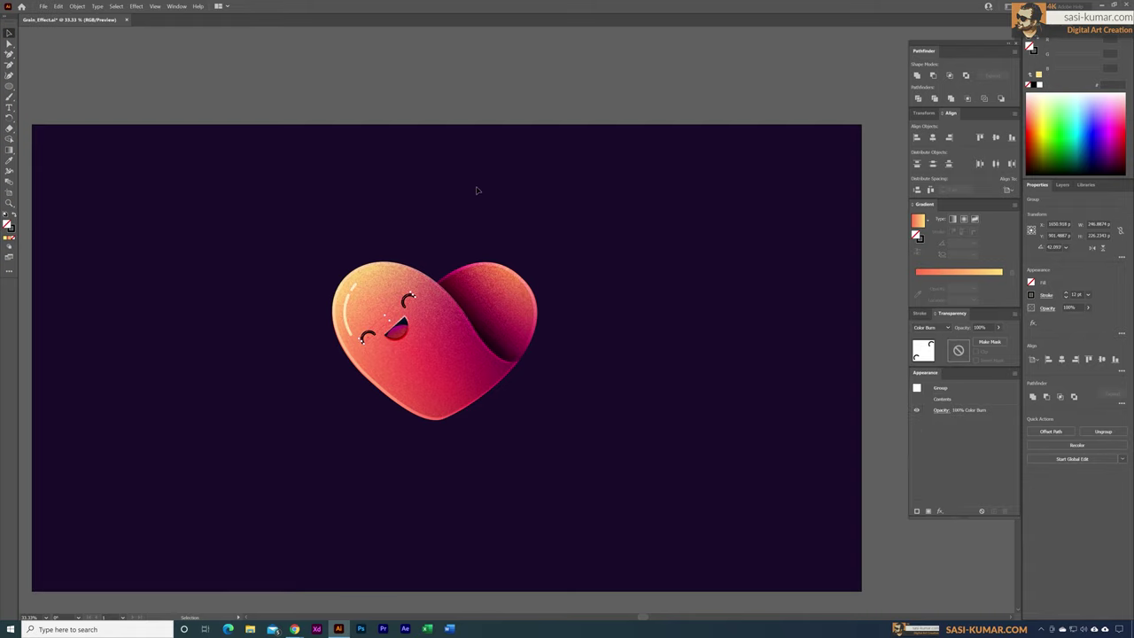
left_click(480, 147)
key("ctrl+equal")
key("ctrl+equal")
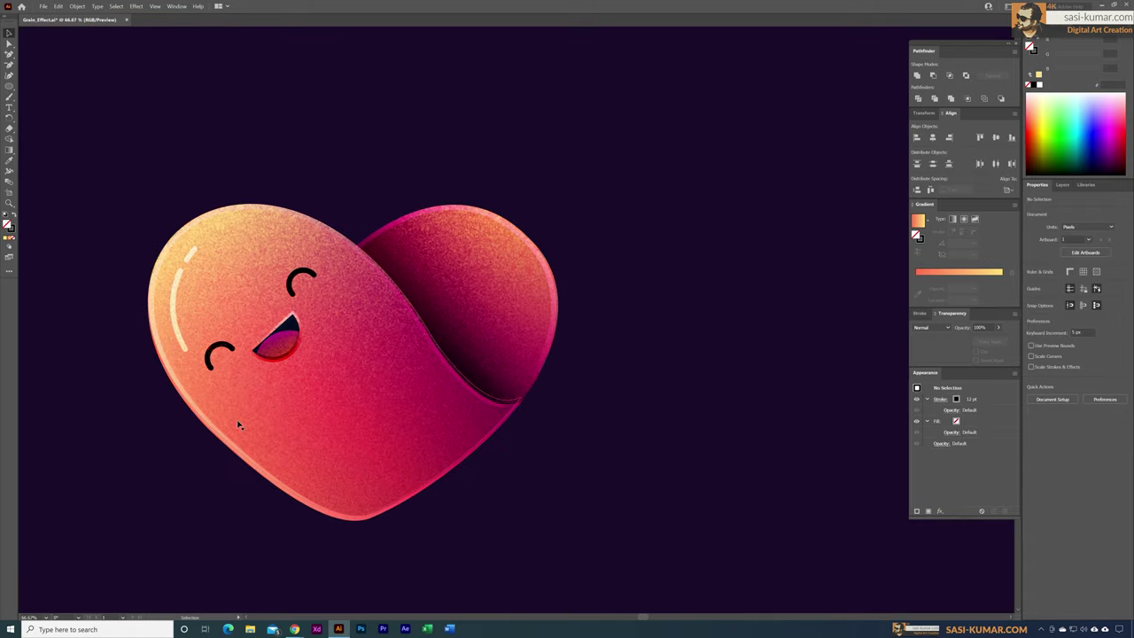
key("ctrl+minus")
key("ctrl+minus")
key("ctrl+minus")
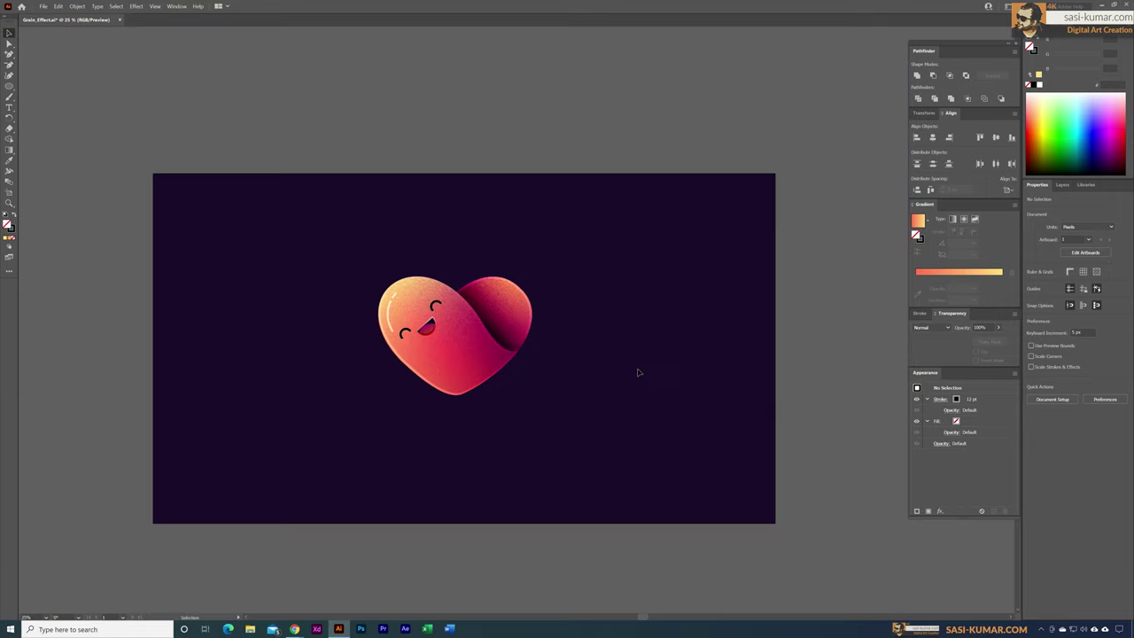
key("ctrl+equal")
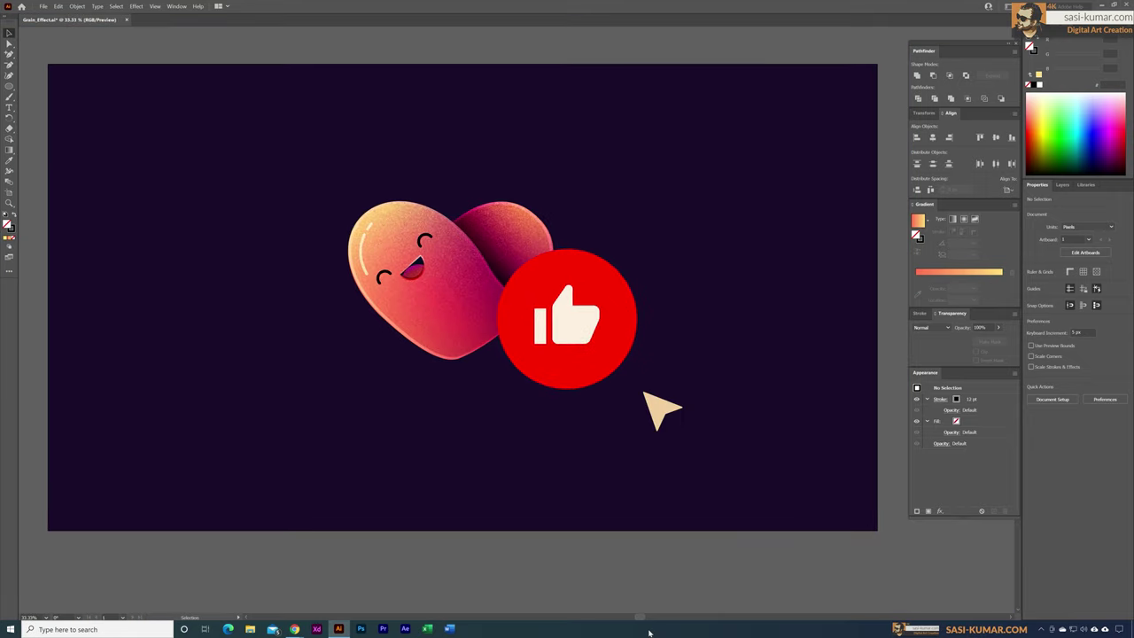